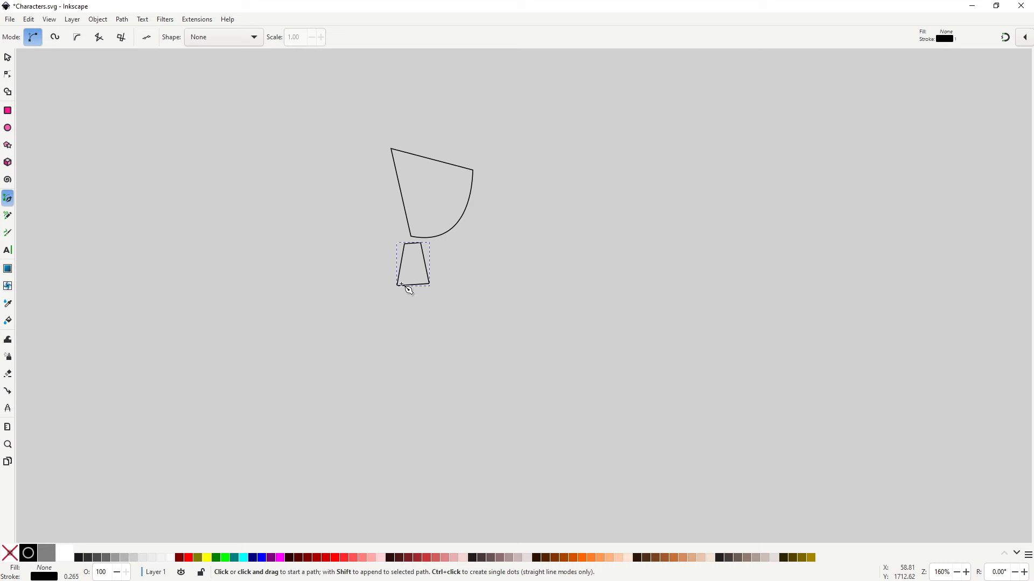
# Step: Draw two slender four-sided legs about 25 mm long, side by side, extending down from the trapezoid torso's lower edge
pyautogui.click(400, 285)
pyautogui.click(415, 365)
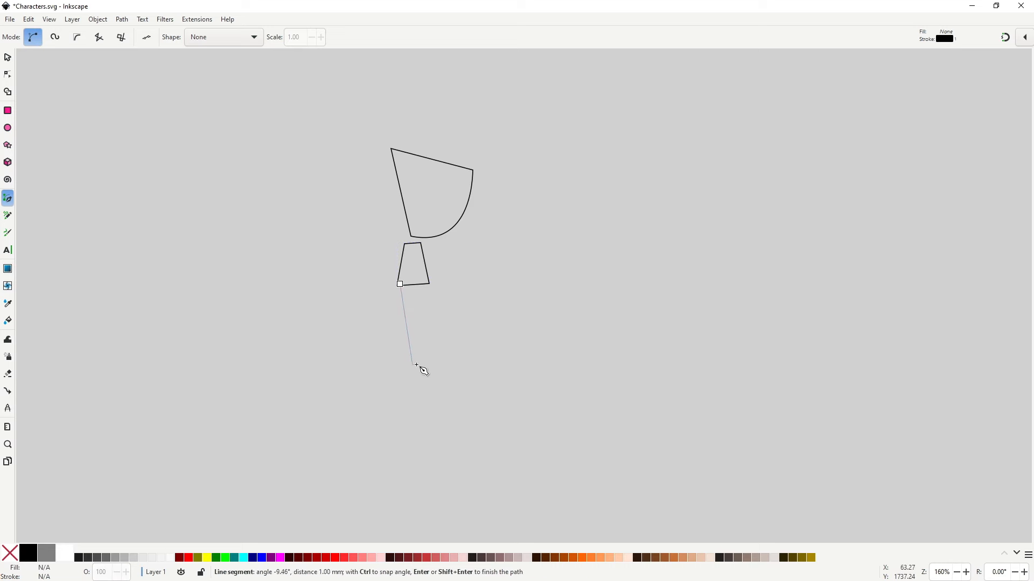
pyautogui.click(407, 282)
pyautogui.click(400, 285)
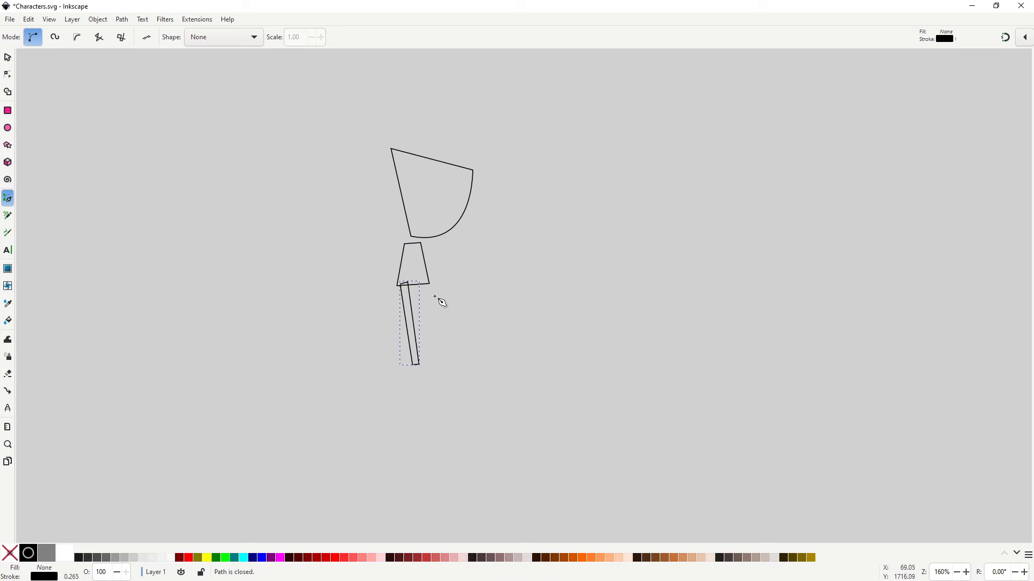
pyautogui.click(416, 283)
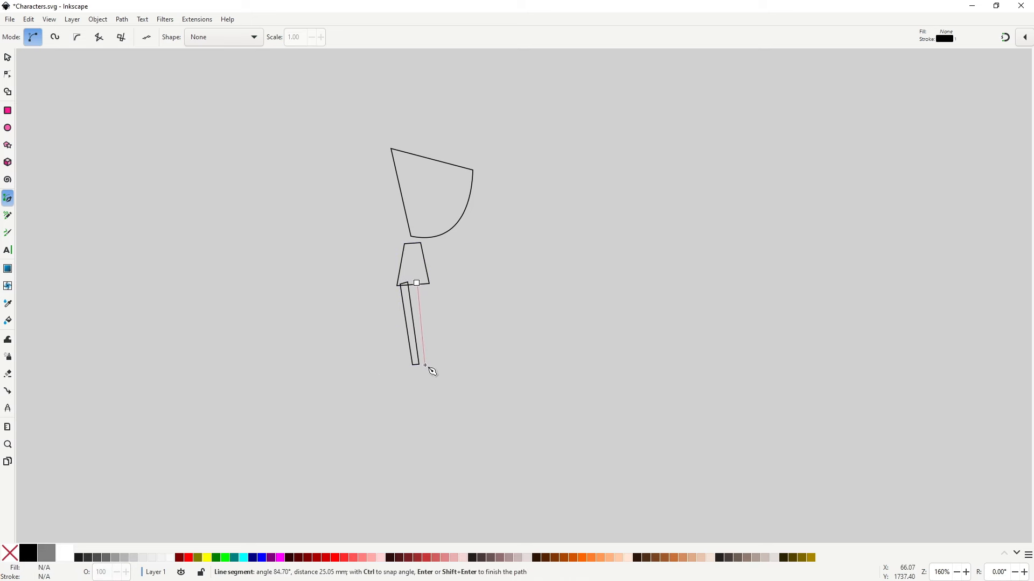
pyautogui.click(425, 365)
pyautogui.click(431, 363)
pyautogui.click(424, 281)
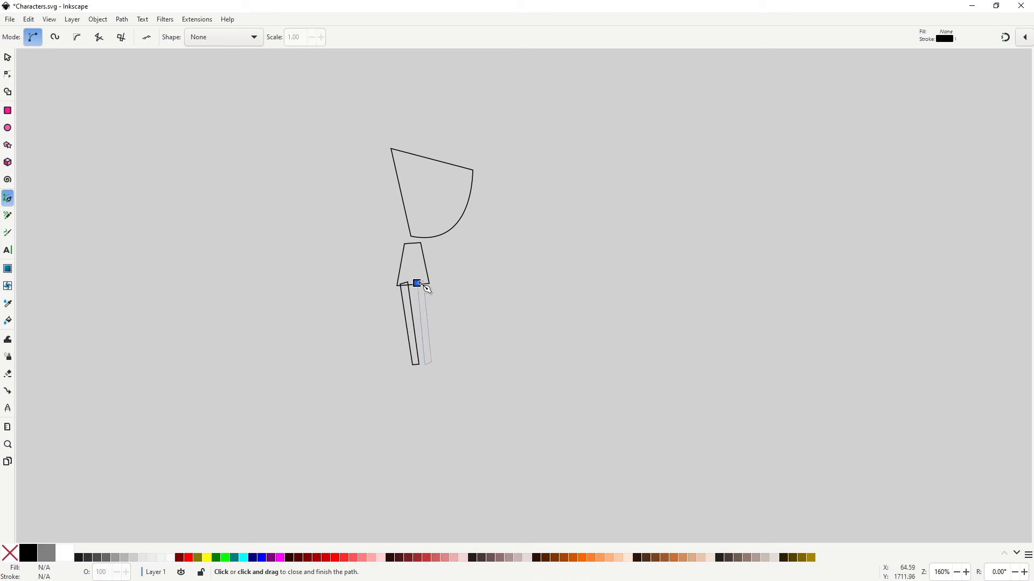
pyautogui.click(417, 283)
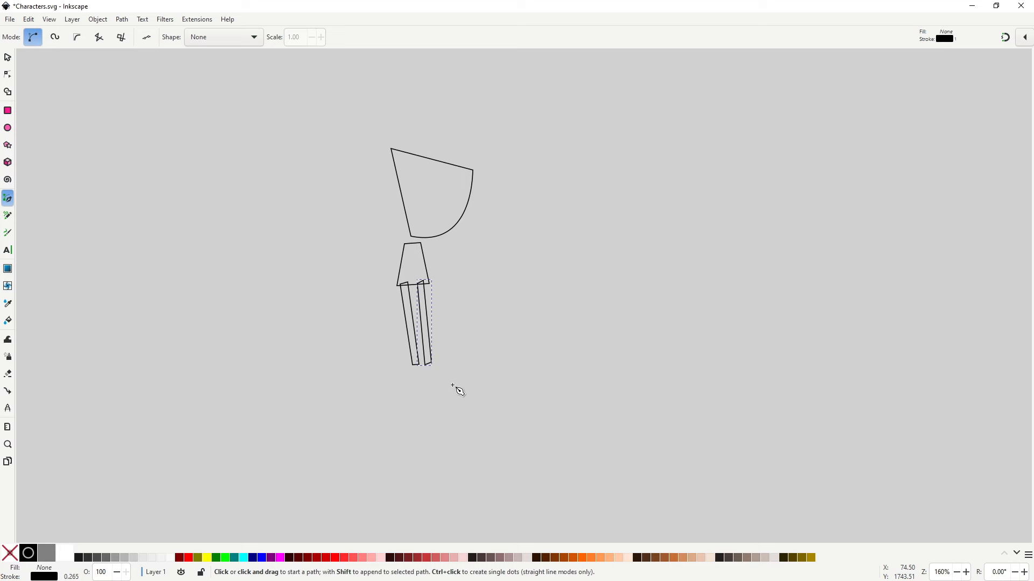
# Step: Draw a closed trapezoid about 7.5 mm tall for the shorts, covering the tops of both legs below the torso
pyautogui.click(398, 282)
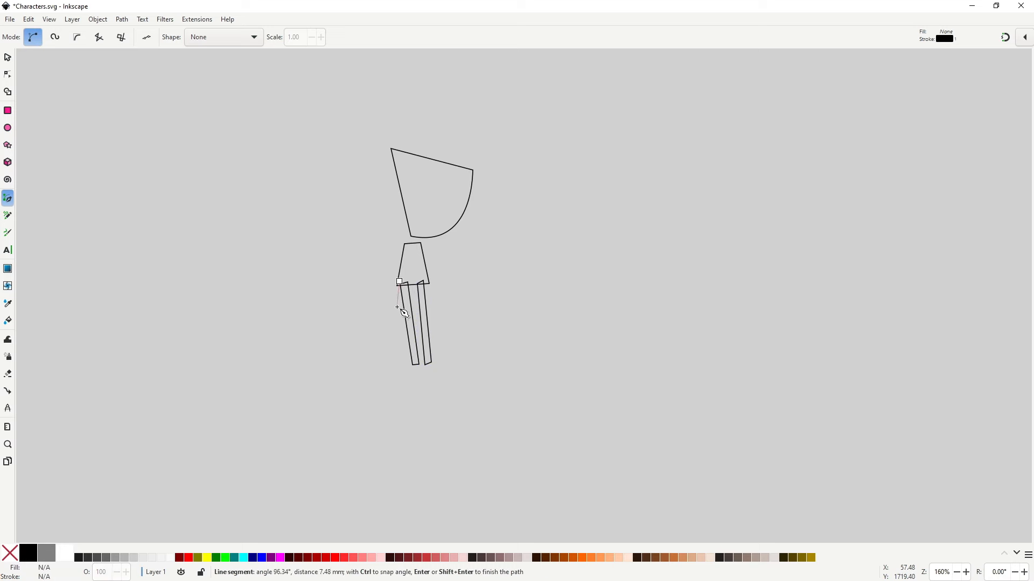
pyautogui.click(431, 309)
pyautogui.click(429, 281)
pyautogui.click(399, 282)
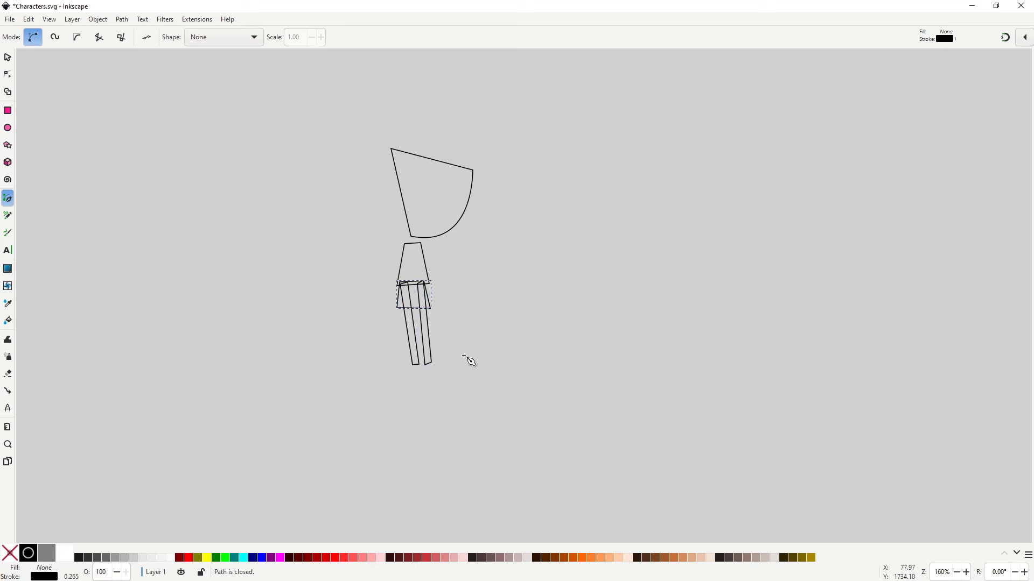
# Step: Draw two closed four-sided feet at the leg ends, each widening outward, one pointing left and one pointing right
pyautogui.click(418, 365)
pyautogui.click(419, 357)
pyautogui.click(393, 353)
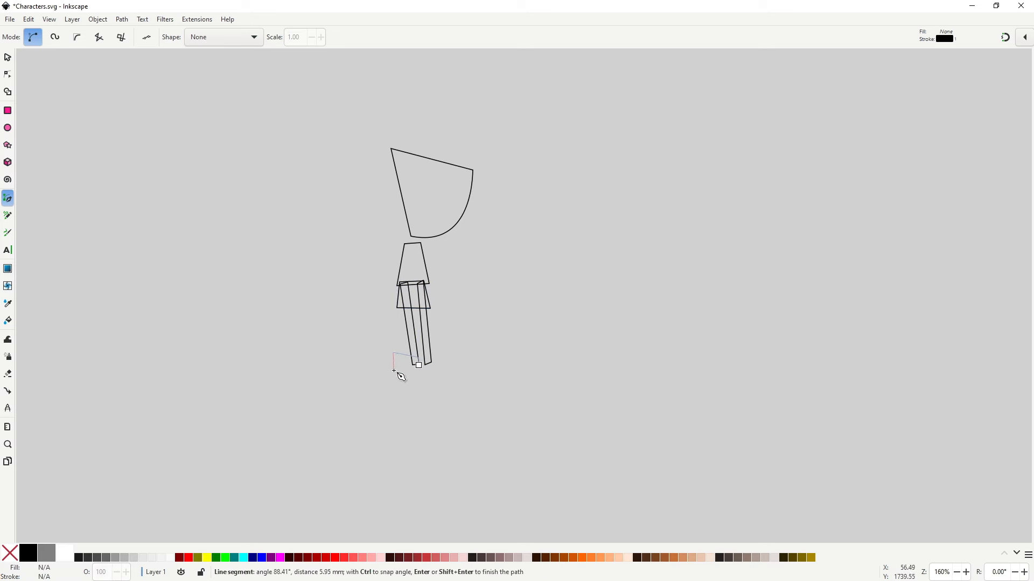
pyautogui.click(393, 369)
pyautogui.click(419, 365)
pyautogui.click(426, 365)
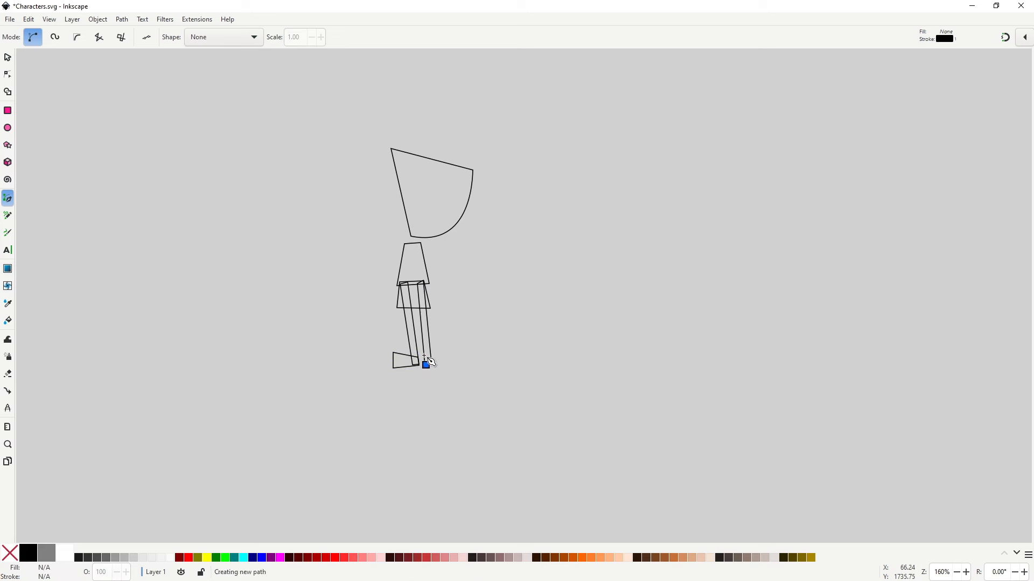
pyautogui.click(424, 356)
pyautogui.click(447, 355)
pyautogui.click(447, 369)
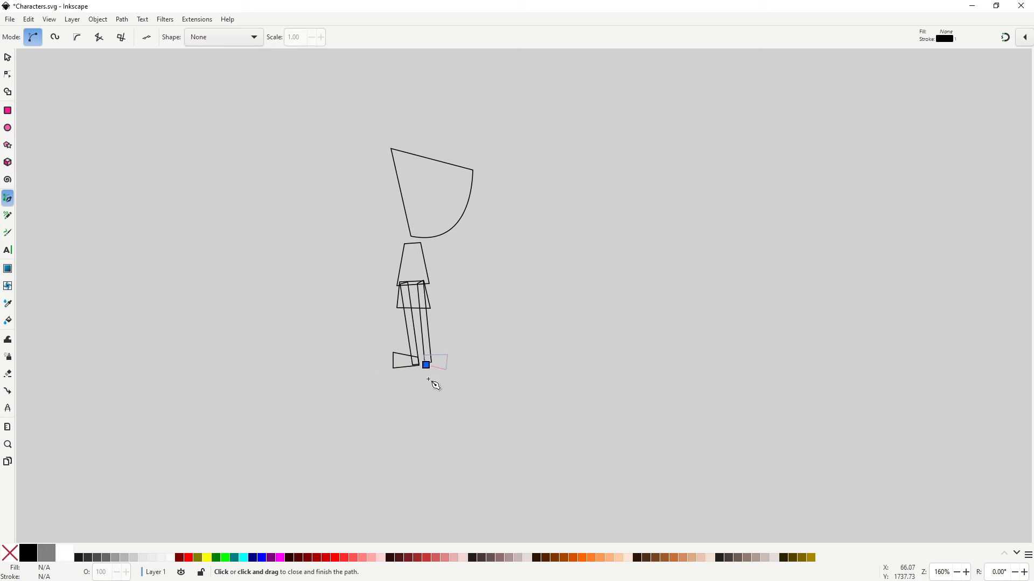
pyautogui.click(425, 365)
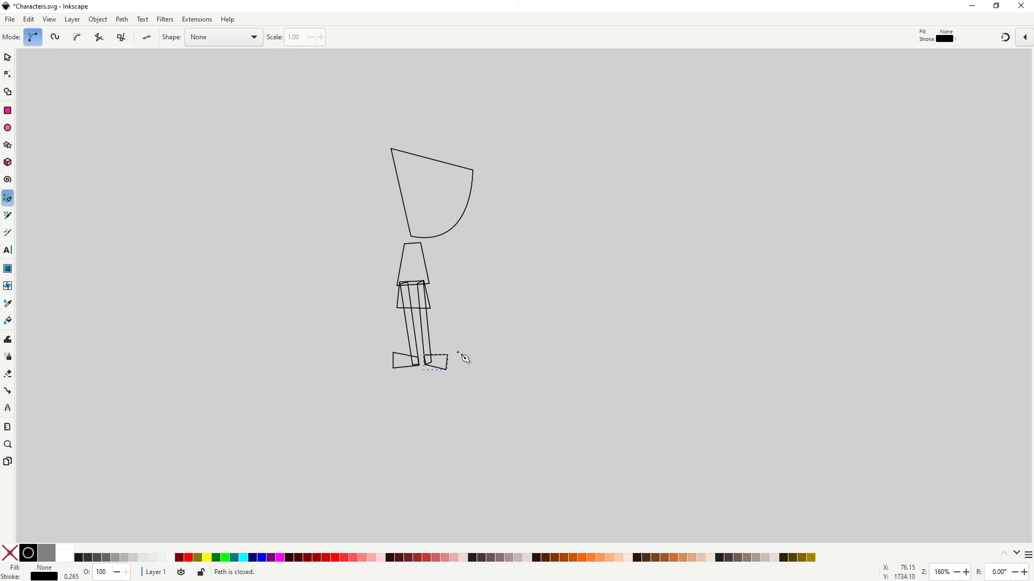
# Step: Draw a narrow sleeve slanting down from the torso's upper left corner and align its top nodes with the shoulder
pyautogui.click(401, 243)
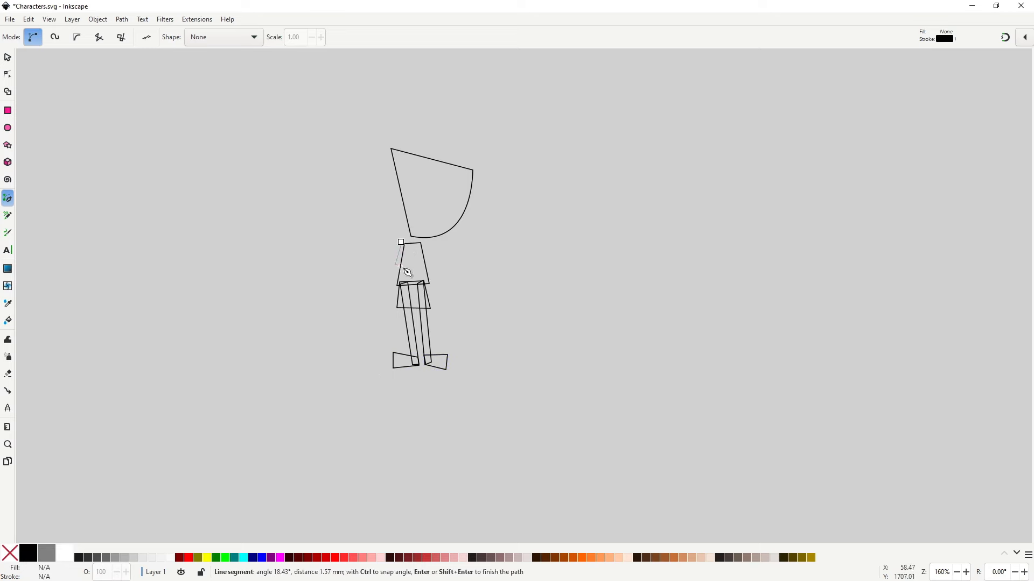
pyautogui.click(405, 244)
pyautogui.press('n')
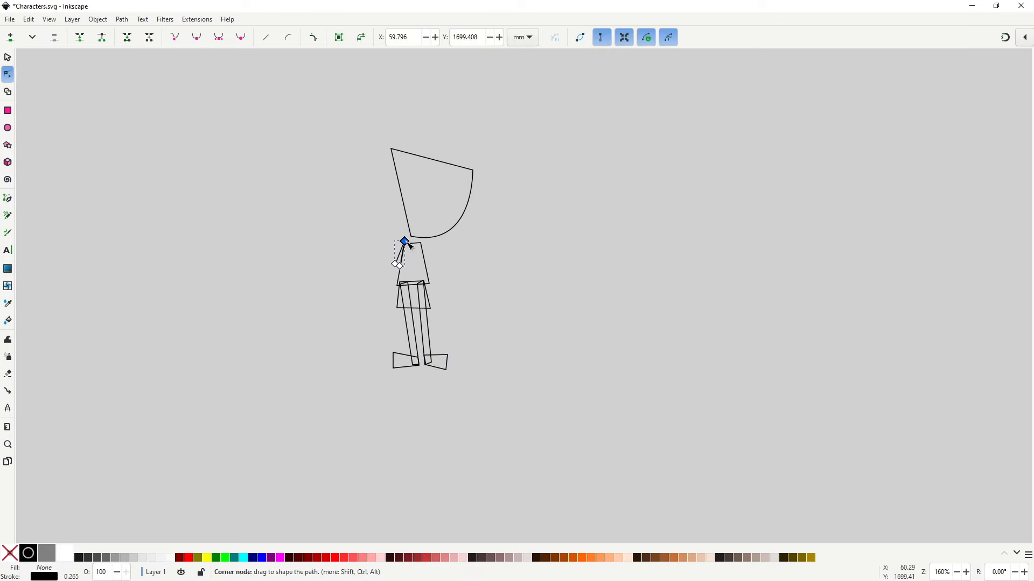
pyautogui.scroll(4, 410, 246)
# Step: Draw a matching sleeve slanting down from the torso's upper right corner and bring its top nodes together at the shoulder
pyautogui.press('b')
pyautogui.click(437, 230)
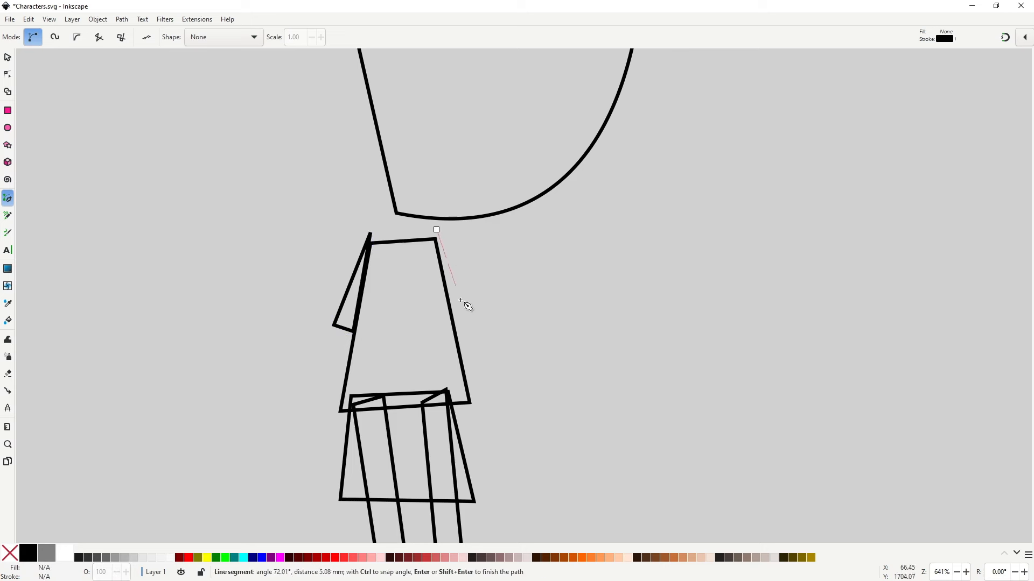
pyautogui.click(452, 323)
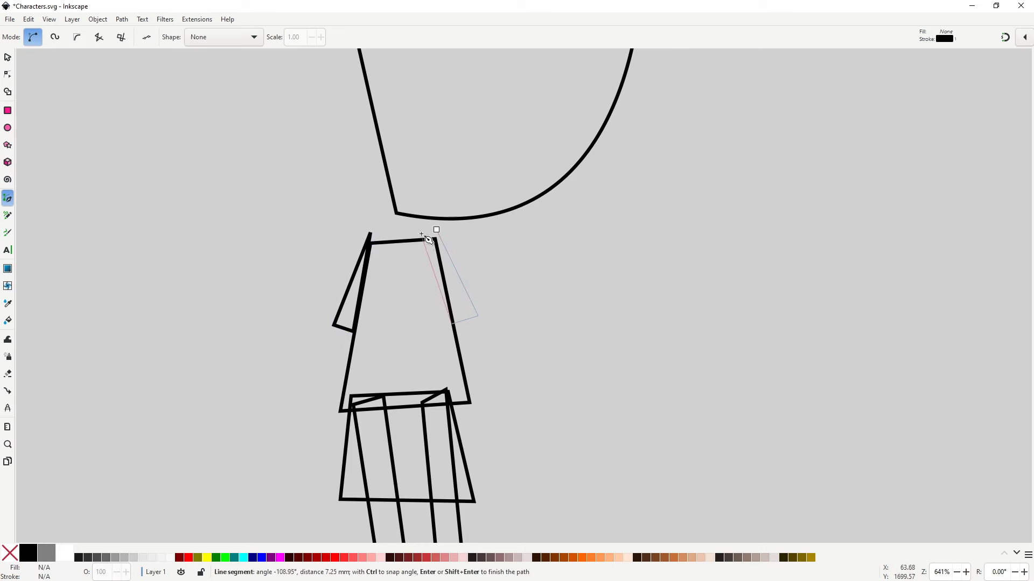
pyautogui.click(437, 231)
pyautogui.press('n')
# Step: Draw a four-sided neck about 2 mm wide between head and torso, and adjust its right nodes to fit the chin
pyautogui.press('b')
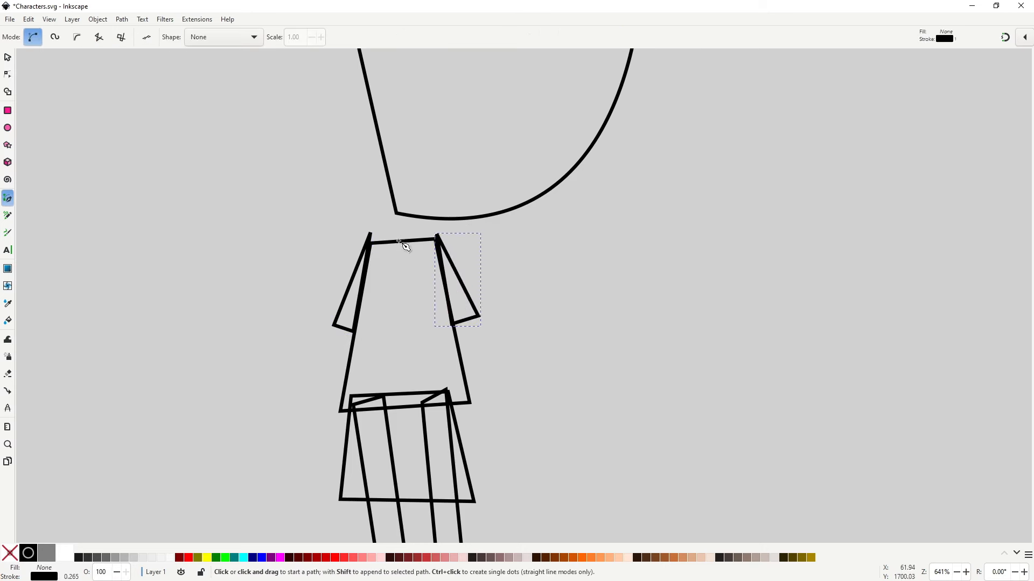
pyautogui.click(394, 240)
pyautogui.click(396, 211)
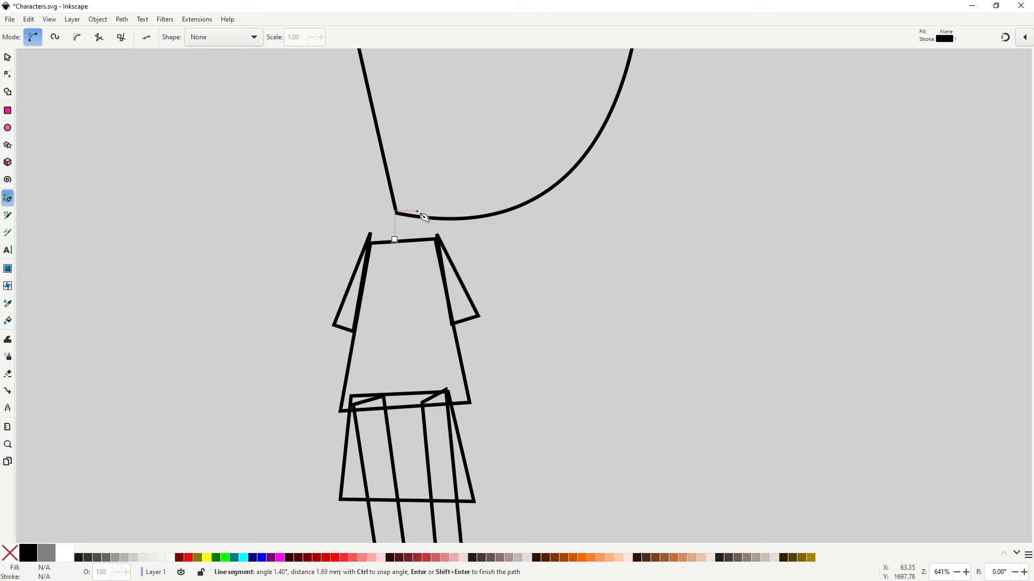
pyautogui.click(417, 212)
pyautogui.click(421, 240)
pyautogui.click(395, 240)
pyautogui.press('n')
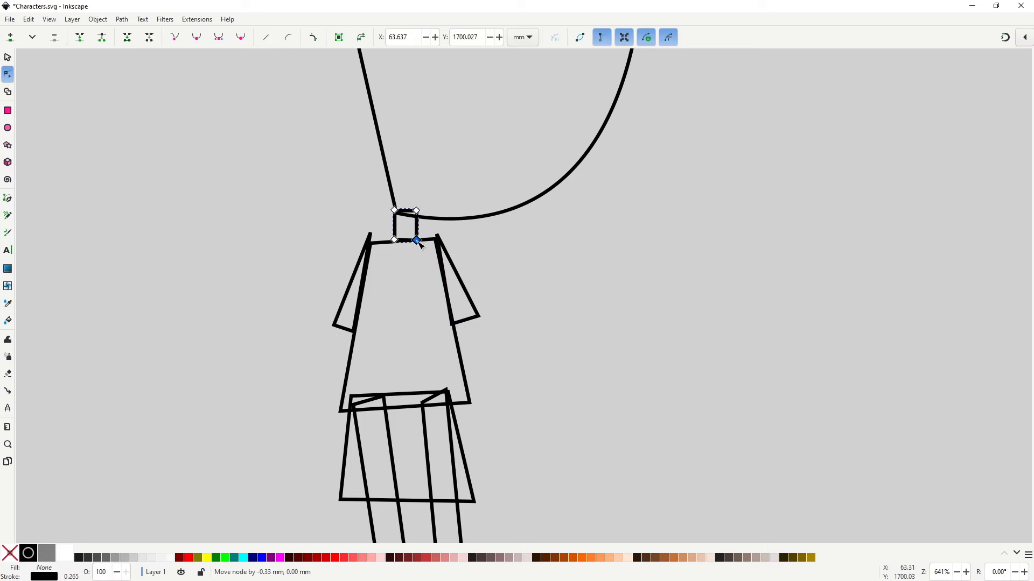
pyautogui.moveTo(418, 214); pyautogui.dragTo(415, 213)
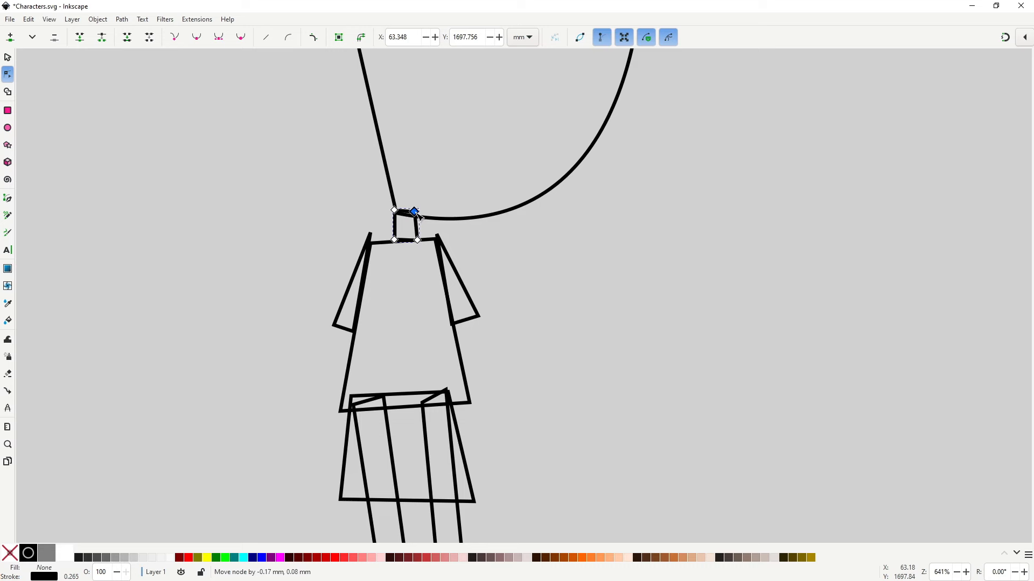
pyautogui.scroll(-3, 498, 339)
pyautogui.scroll(-3, 494, 353)
pyautogui.hscroll(1, 494, 353)
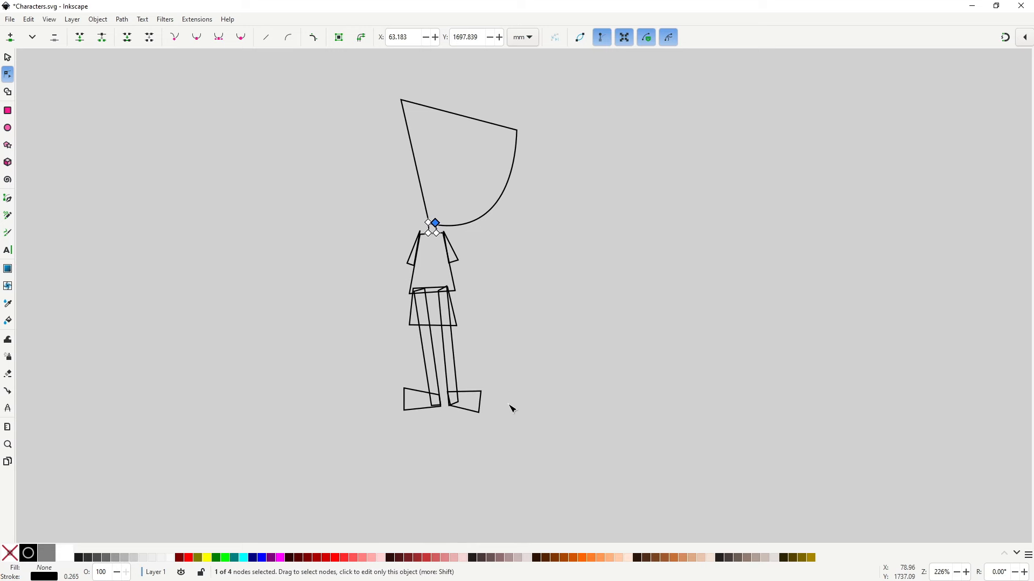
pyautogui.click(571, 313)
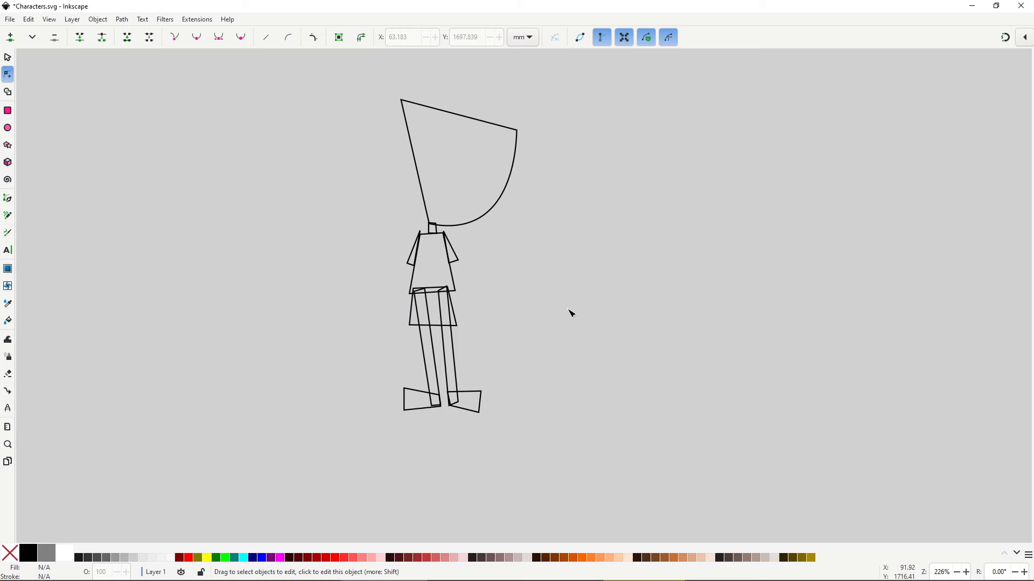
# Step: Open the Layers and Objects dialog and lock Layer 1
pyautogui.click(98, 20)
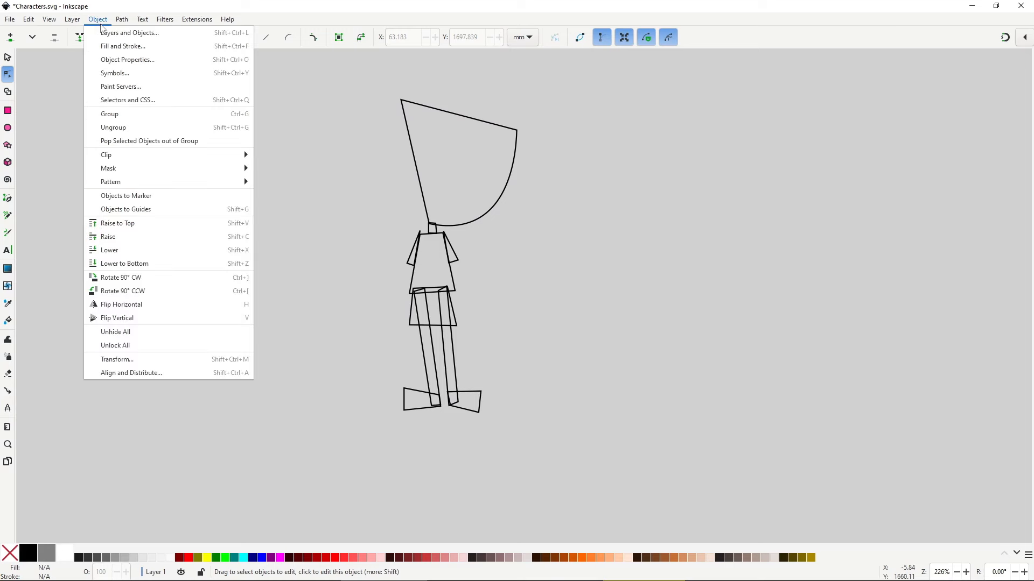
pyautogui.click(161, 36)
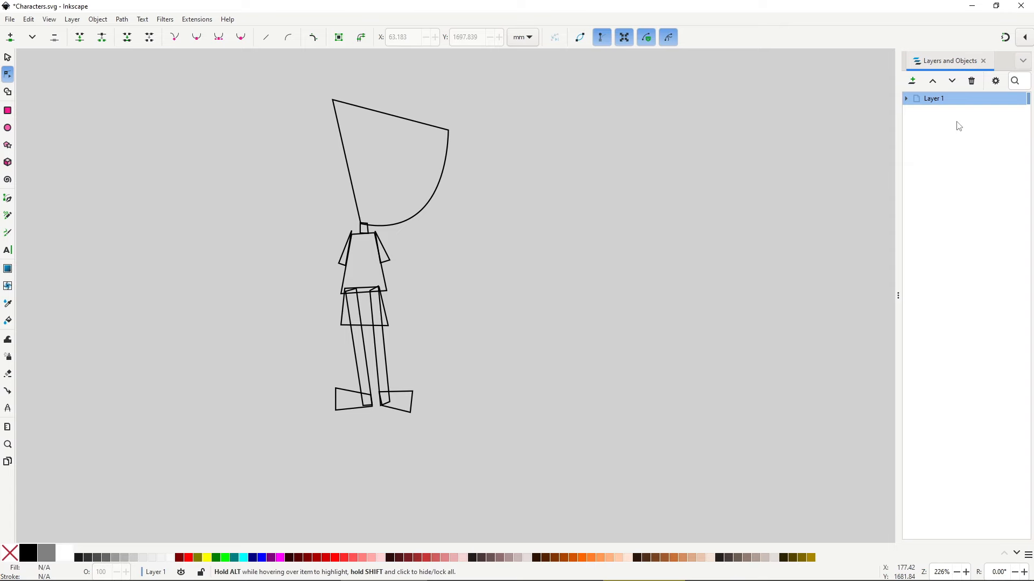
pyautogui.click(1019, 99)
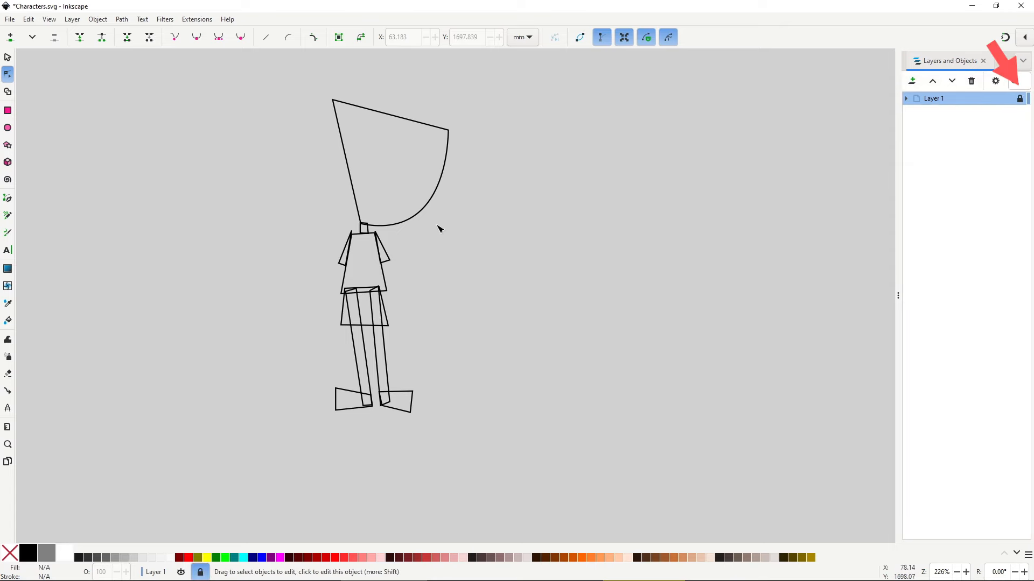
# Step: Try to select the figure's shapes to test the lock on Layer 1
pyautogui.press('s')
pyautogui.moveTo(285, 83); pyautogui.dragTo(450, 369)
pyautogui.moveTo(376, 239); pyautogui.dragTo(474, 299)
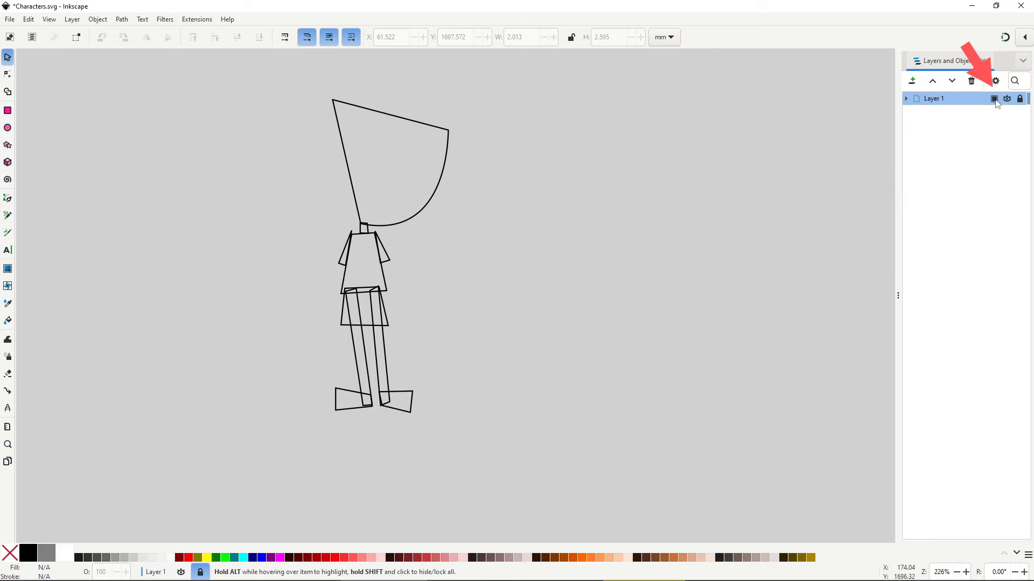
# Step: Lower the opacity of Layer 1 to about 37.6%
pyautogui.click(994, 99)
pyautogui.moveTo(976, 145); pyautogui.dragTo(963, 144)
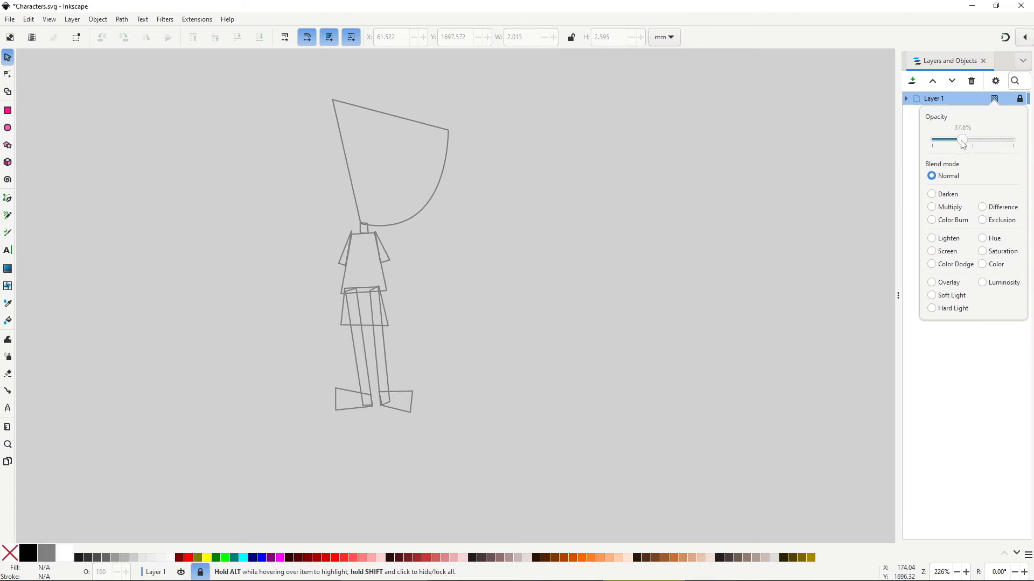
pyautogui.click(817, 223)
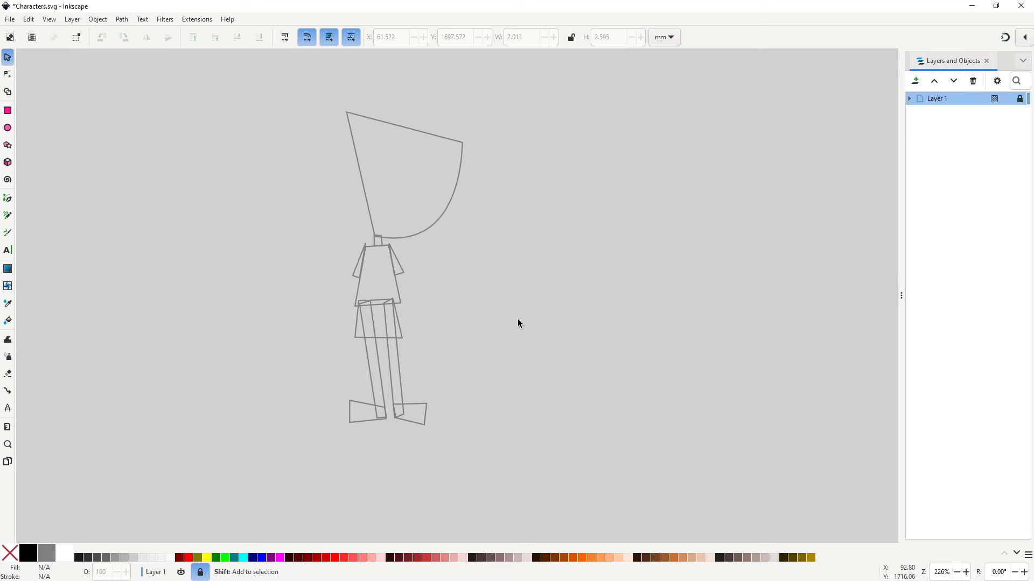
# Step: Add Layer 2 above Layer 1, make it the active layer and hide the Layers and Objects dialog
pyautogui.scroll(-1, 518, 319)
pyautogui.moveTo(531, 323)
pyautogui.mouseDown()
pyautogui.moveTo(469, 300)
pyautogui.moveTo(597, 311)
pyautogui.moveTo(588, 313)
pyautogui.mouseUp()
pyautogui.scroll(1, 514, 302)
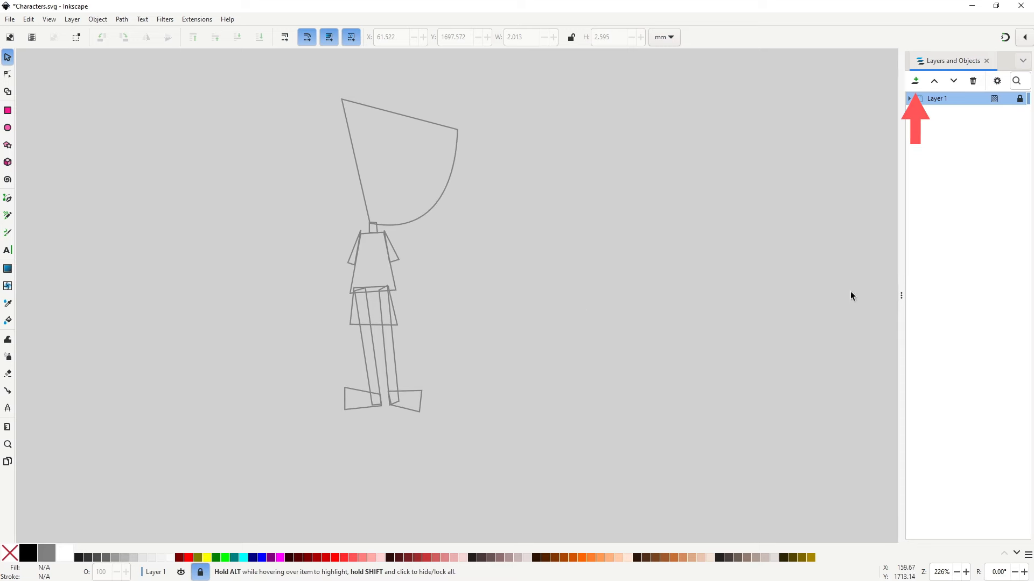
pyautogui.click(918, 83)
pyautogui.click(951, 114)
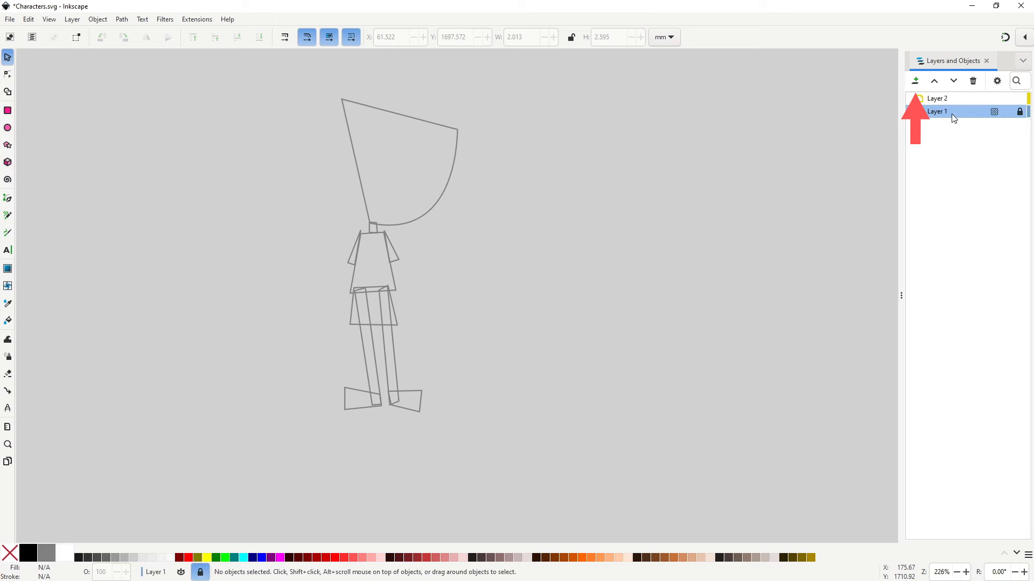
pyautogui.click(954, 98)
pyautogui.moveTo(902, 306); pyautogui.dragTo(969, 306)
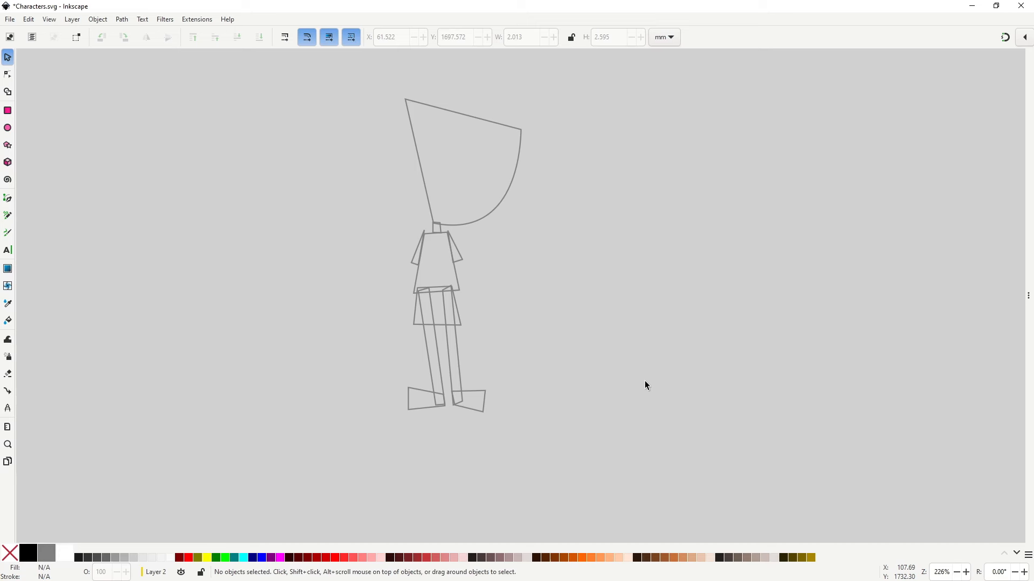
# Step: Draw an eye ellipse about 7.5 by 7 mm inside the head, with a black stroke and no fill
pyautogui.click(14, 132)
pyautogui.moveTo(409, 173); pyautogui.dragTo(460, 176)
pyautogui.press('s')
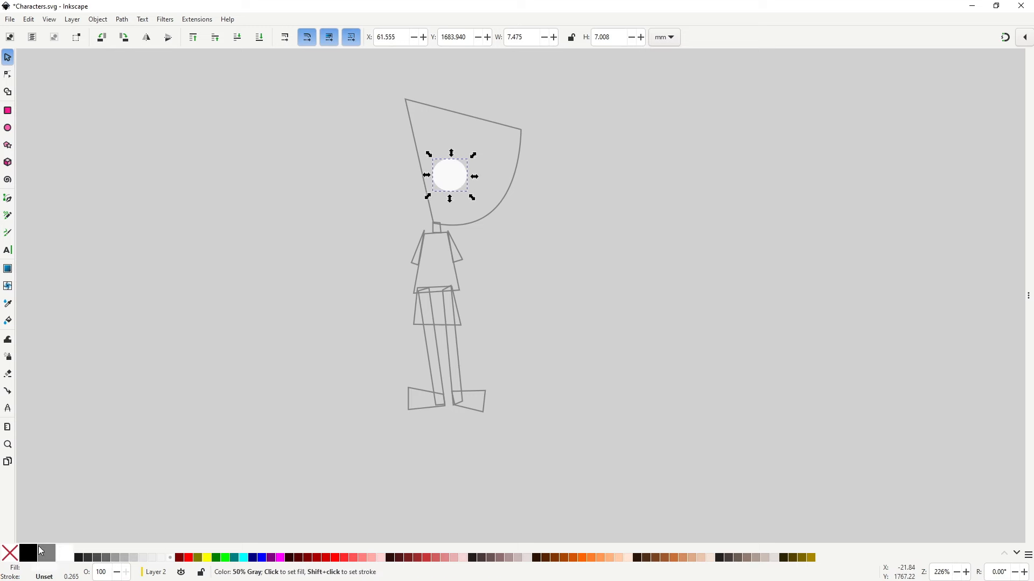
pyautogui.keyDown('shift'); pyautogui.click(28, 557); pyautogui.keyUp('shift')
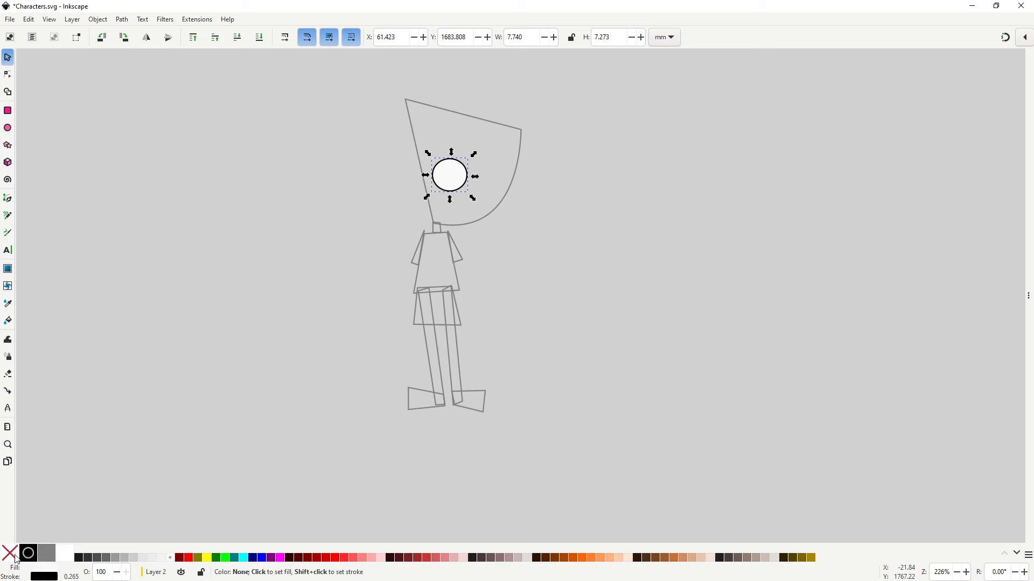
pyautogui.click(11, 555)
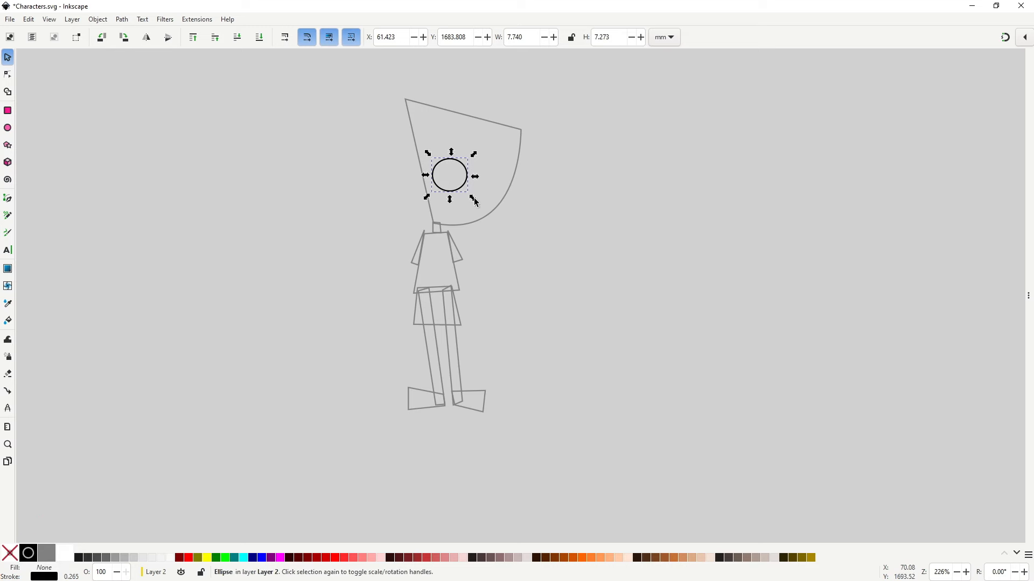
# Step: Shift the eye ellipse slightly right, flatten it to about 6.3 mm high, and place a duplicate to its right
pyautogui.moveTo(468, 189); pyautogui.dragTo(473, 191)
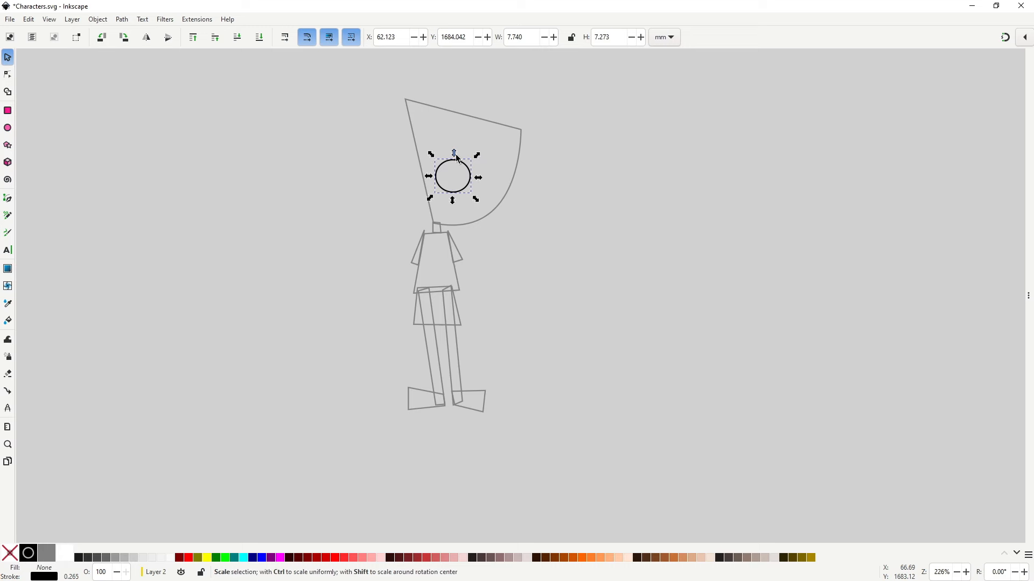
pyautogui.moveTo(457, 159); pyautogui.dragTo(488, 171)
pyautogui.hotkey('ctrl', 'd')
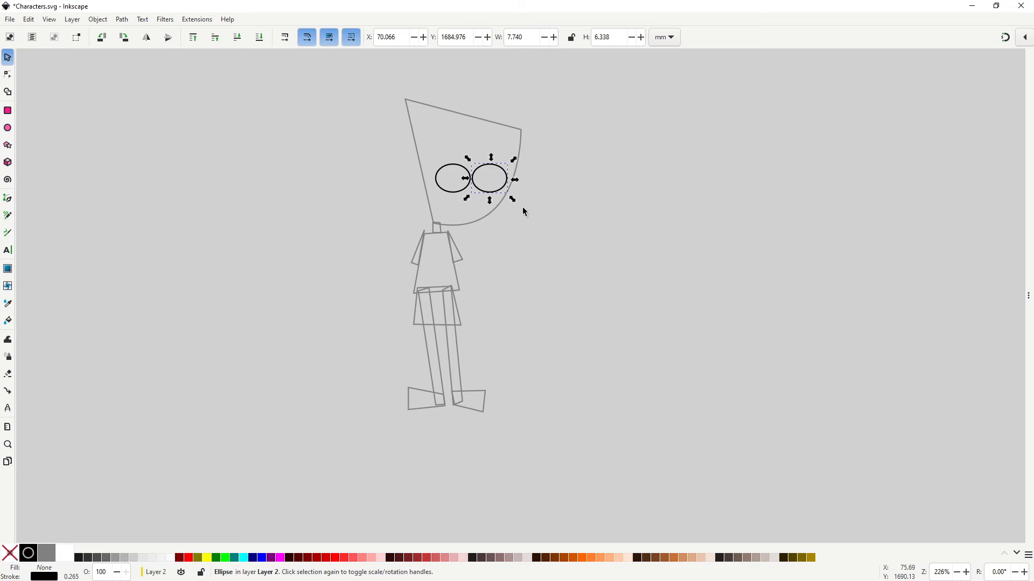
# Step: Narrow the duplicated right eye into a circle about 6.3 mm wide
pyautogui.moveTo(516, 179); pyautogui.dragTo(510, 187)
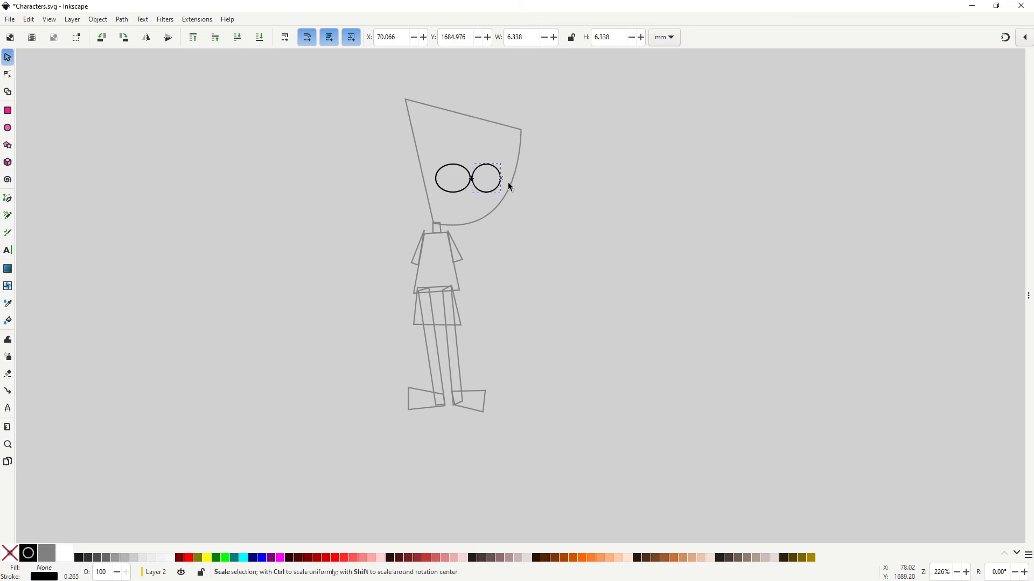
pyautogui.keyDown('shift'); pyautogui.click(453, 178); pyautogui.keyUp('shift')
pyautogui.keyDown('ctrl'); pyautogui.scroll(2, 481, 182); pyautogui.keyUp('ctrl')
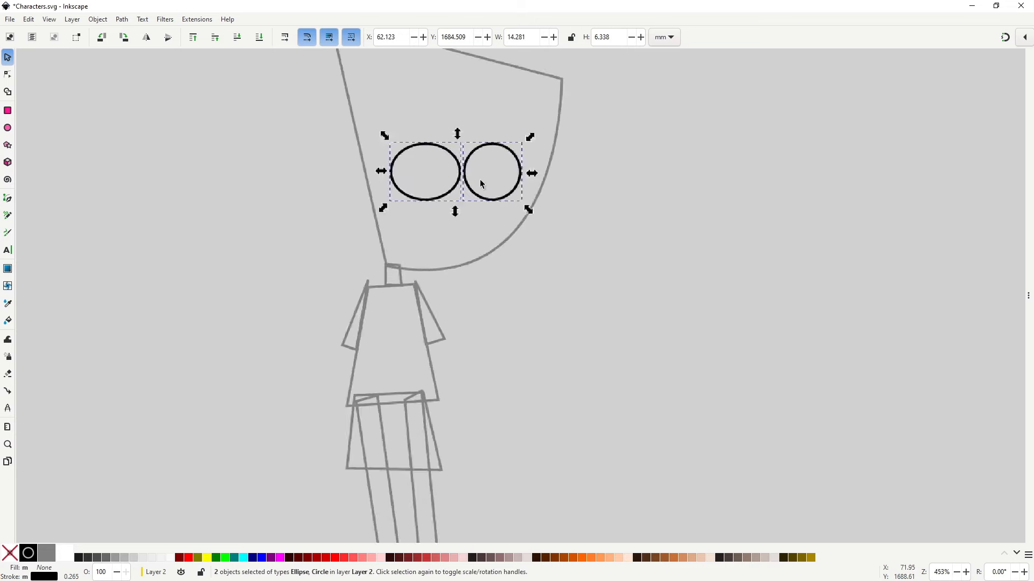
pyautogui.keyDown('ctrl'); pyautogui.scroll(2, 480, 181); pyautogui.keyUp('ctrl')
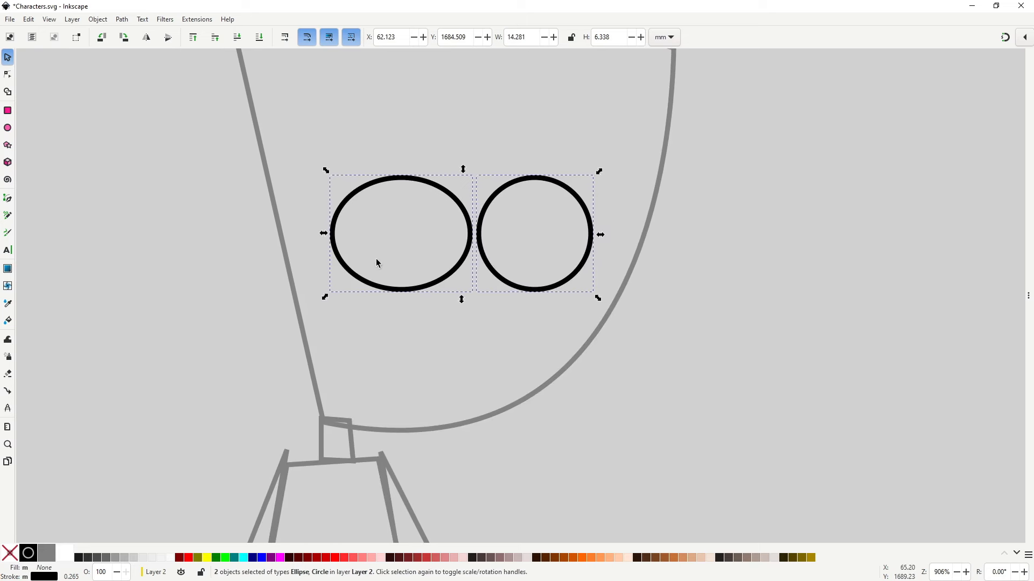
# Step: Draw a pupil ellipse about 2.3 by 3.1 mm in the lower right of the left eye and nudge it slightly upward
pyautogui.click(7, 127)
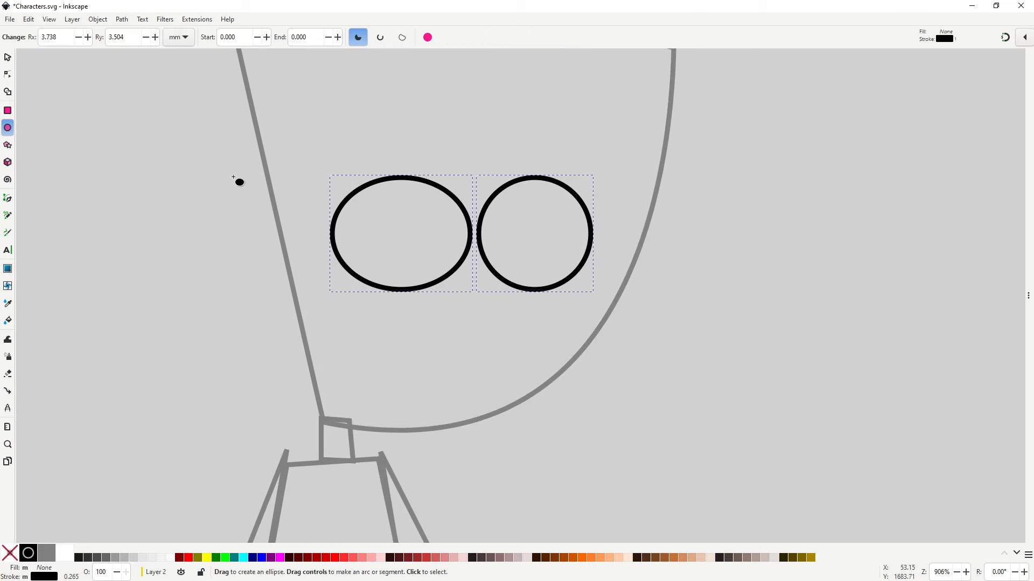
pyautogui.moveTo(405, 231); pyautogui.dragTo(445, 287)
pyautogui.press('s')
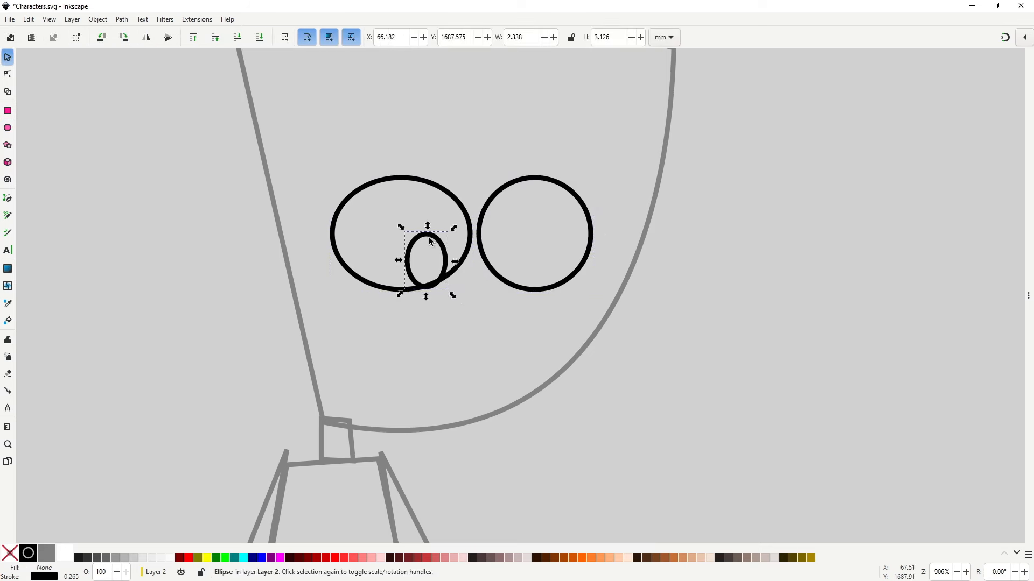
pyautogui.moveTo(433, 239); pyautogui.dragTo(435, 236)
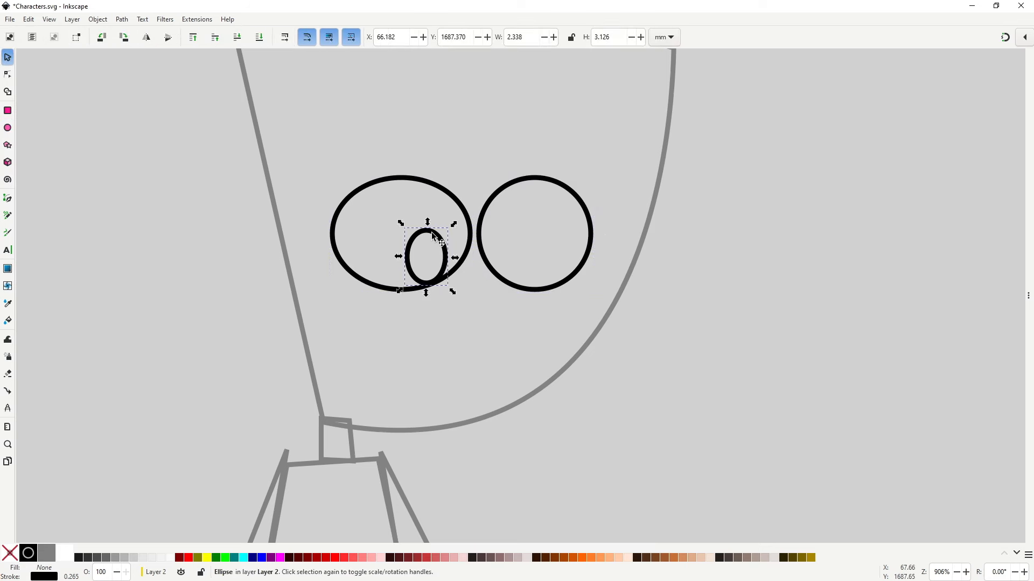
# Step: Tilt the pupil against the left eye's lower-right edge and place a duplicate at the matching spot in the right eye
pyautogui.click(432, 232)
pyautogui.moveTo(429, 225); pyautogui.dragTo(560, 255)
pyautogui.click(461, 231)
pyautogui.hotkey('ctrl', 'd')
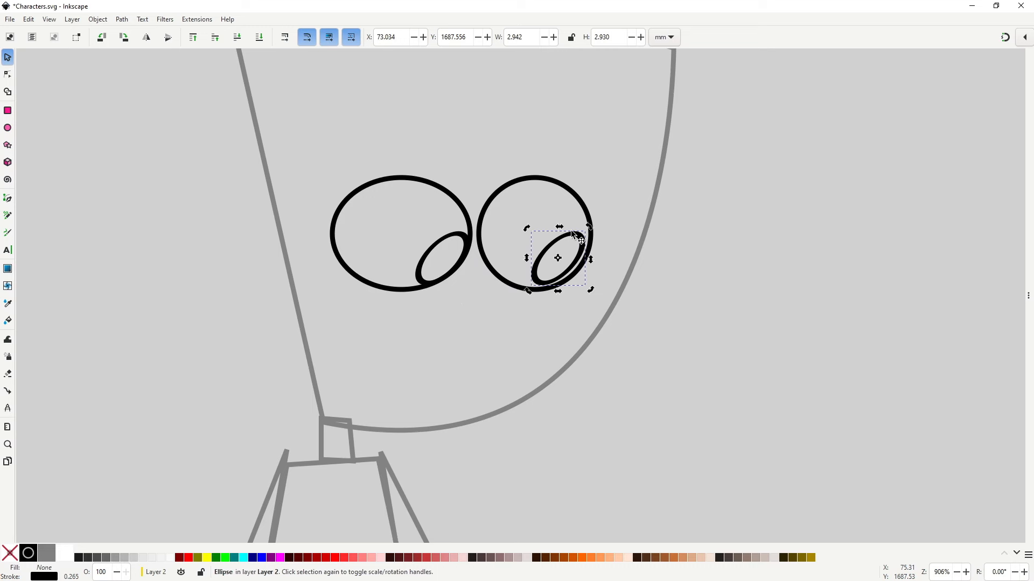
# Step: Adjust the duplicated pupil to about 2.7 by 2.9 mm, closer to the right eye's edge
pyautogui.click(574, 235)
pyautogui.moveTo(574, 235); pyautogui.dragTo(578, 244)
pyautogui.click(541, 329)
# Step: Draw a thin four-sided eyebrow with the Pen tool above the left eye, slanting down toward the nose
pyautogui.scroll(-4, 538, 315)
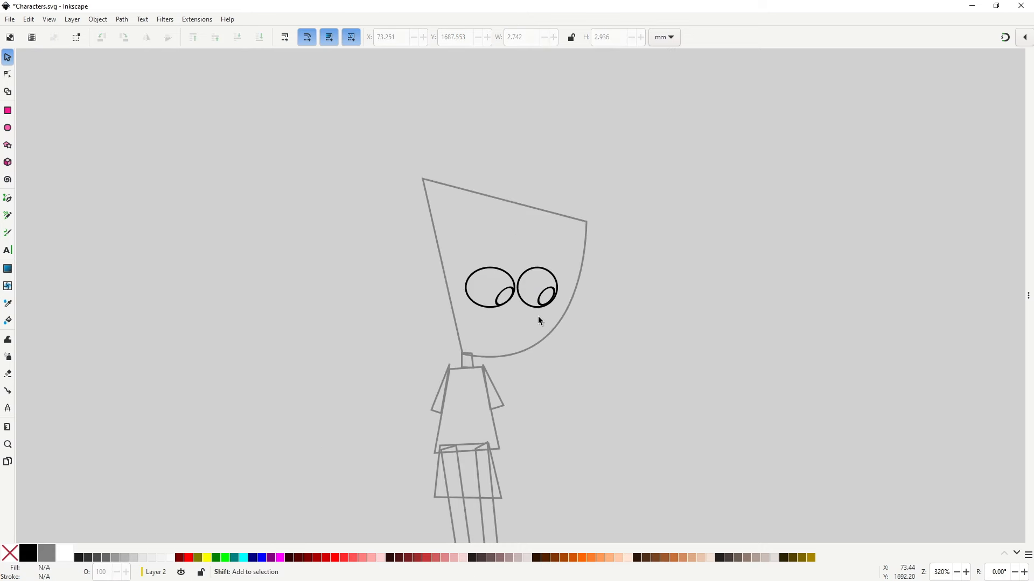
pyautogui.moveTo(581, 355)
pyautogui.mouseDown()
pyautogui.moveTo(525, 293)
pyautogui.moveTo(535, 299)
pyautogui.mouseUp()
pyautogui.scroll(3, 513, 293)
pyautogui.scroll(1, 513, 293)
pyautogui.hscroll(1, 490, 295)
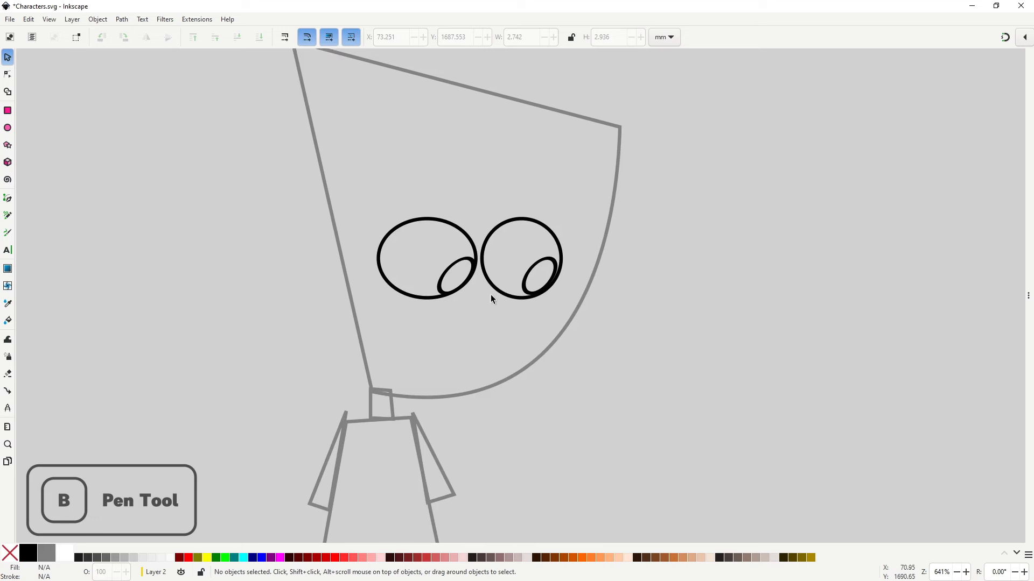
pyautogui.press('b')
pyautogui.click(461, 234)
pyautogui.click(411, 187)
pyautogui.click(421, 181)
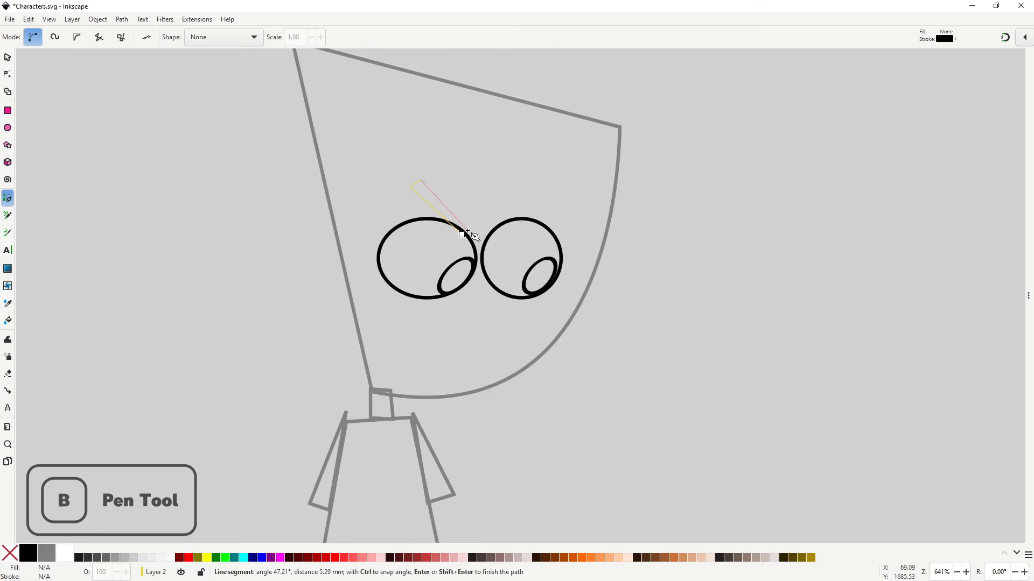
pyautogui.click(470, 229)
pyautogui.click(461, 234)
# Step: Draw a matching thin four-sided eyebrow above the right eye, rising toward the outer side of the face
pyautogui.click(504, 218)
pyautogui.click(560, 189)
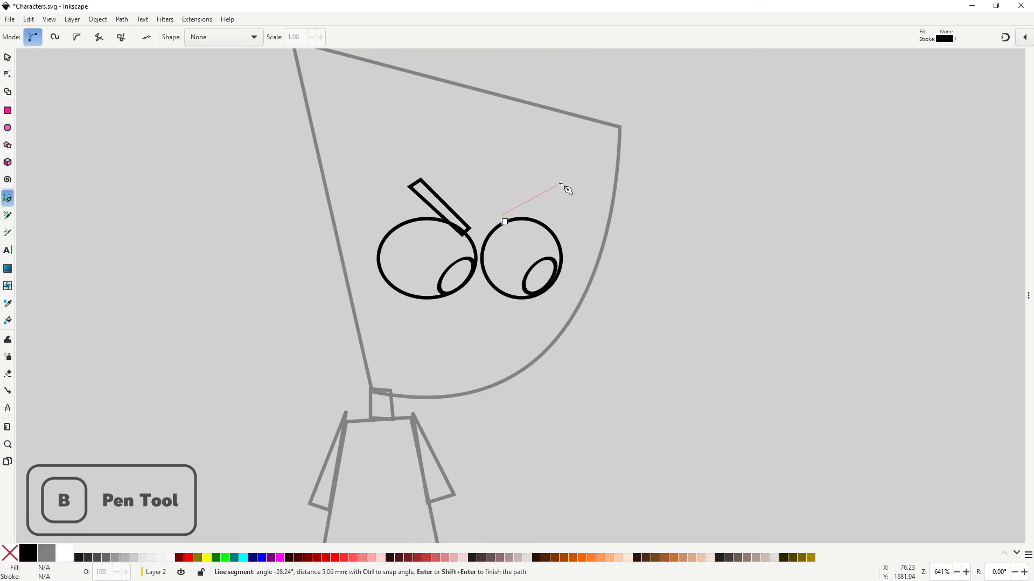
pyautogui.click(562, 197)
pyautogui.click(504, 222)
pyautogui.click(504, 218)
# Step: Move the two inner-end nodes of the right eyebrow about 0.33 mm left and down
pyautogui.press('n')
pyautogui.moveTo(499, 208); pyautogui.dragTo(511, 232)
pyautogui.moveTo(505, 222); pyautogui.dragTo(500, 226)
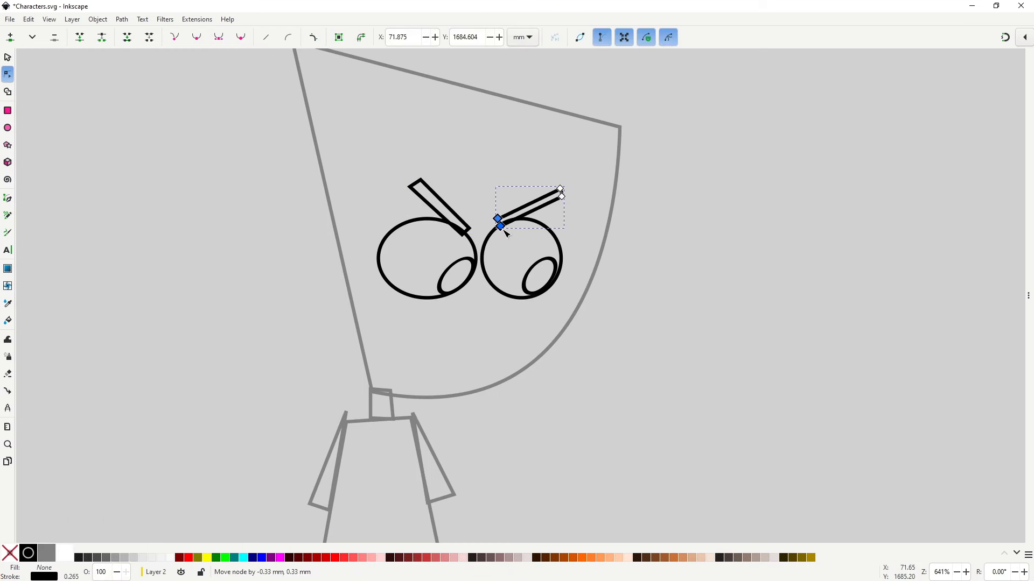
pyautogui.click(464, 231)
pyautogui.click(486, 319)
# Step: Draw the nose as a short vertical line between the eyes and a separate horizontal line at its lower end
pyautogui.press('b')
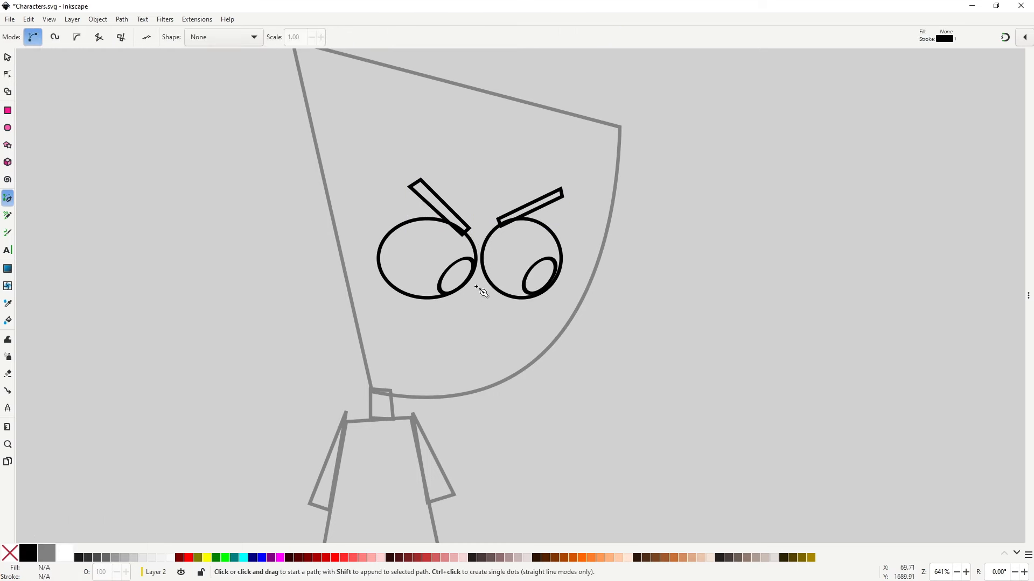
pyautogui.click(478, 284)
pyautogui.doubleClick(480, 314)
pyautogui.press('s')
pyautogui.press('b')
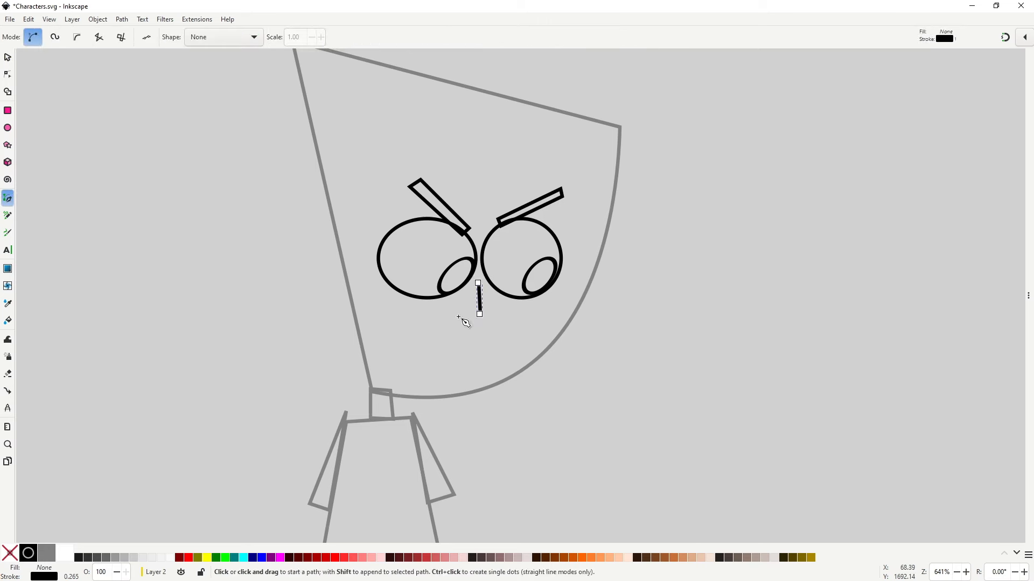
pyautogui.click(460, 314)
pyautogui.doubleClick(503, 314)
# Step: Bend the horizontal nose line into an upward arch and the vertical line into a gentle curve
pyautogui.press('s')
pyautogui.press('n')
pyautogui.moveTo(485, 317)
pyautogui.mouseDown()
pyautogui.moveTo(491, 301)
pyautogui.moveTo(500, 315)
pyautogui.moveTo(473, 292)
pyautogui.moveTo(458, 318)
pyautogui.moveTo(490, 327)
pyautogui.mouseUp()
pyautogui.press('s')
pyautogui.click(479, 299)
pyautogui.press('n')
pyautogui.click(476, 280)
# Step: Nudge the nose's bridge curve and its lower arch slightly to the right so they sit together
pyautogui.scroll(3, 499, 294)
pyautogui.press('s')
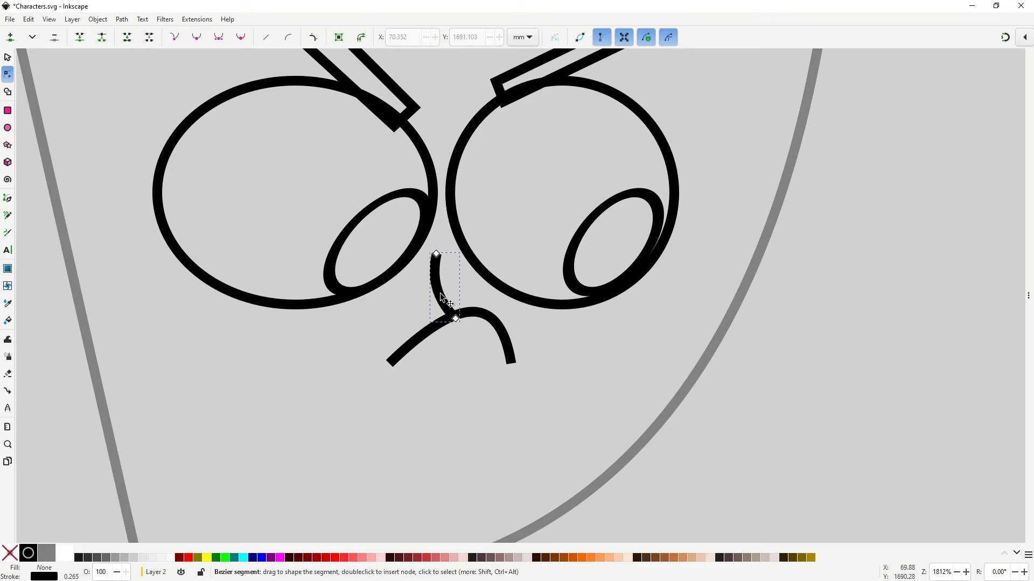
pyautogui.press('s')
pyautogui.moveTo(442, 298); pyautogui.dragTo(450, 296)
pyautogui.moveTo(492, 318); pyautogui.dragTo(499, 314)
pyautogui.click(505, 376)
# Step: Draw a curved smile about 8.2 by 4.7 mm with the Pen tool, starting below the left eye
pyautogui.scroll(-3, 505, 376)
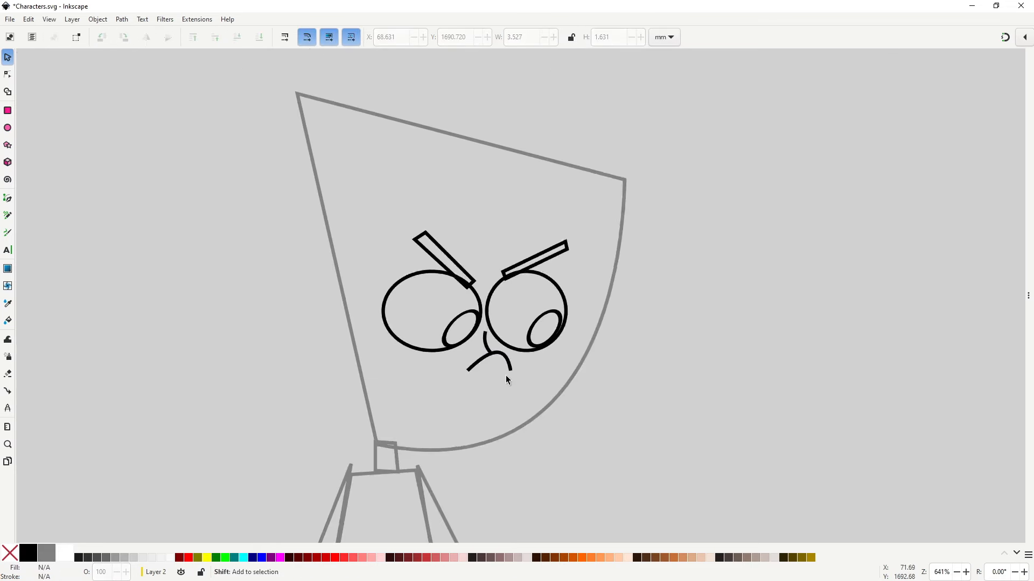
pyautogui.scroll(2, 452, 337)
pyautogui.press('b')
pyautogui.click(339, 295)
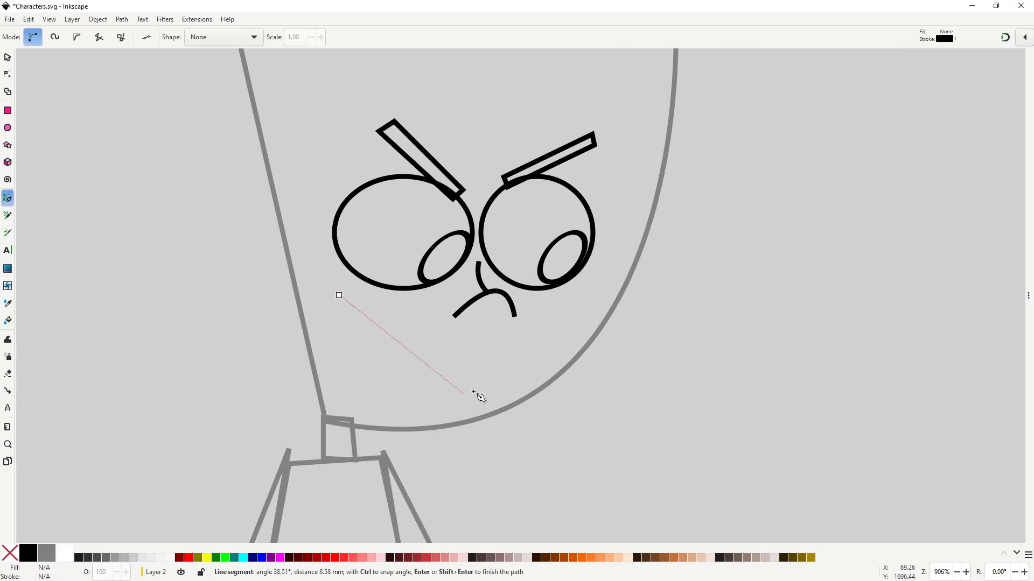
pyautogui.moveTo(489, 370); pyautogui.dragTo(622, 323)
pyautogui.press('space')
pyautogui.click(586, 414)
# Step: Draw an open four-node ear outline on the left edge of the head, level with the eyes
pyautogui.scroll(-3, 584, 409)
pyautogui.moveTo(597, 398)
pyautogui.mouseDown()
pyautogui.moveTo(494, 364)
pyautogui.moveTo(501, 299)
pyautogui.moveTo(556, 341)
pyautogui.mouseUp()
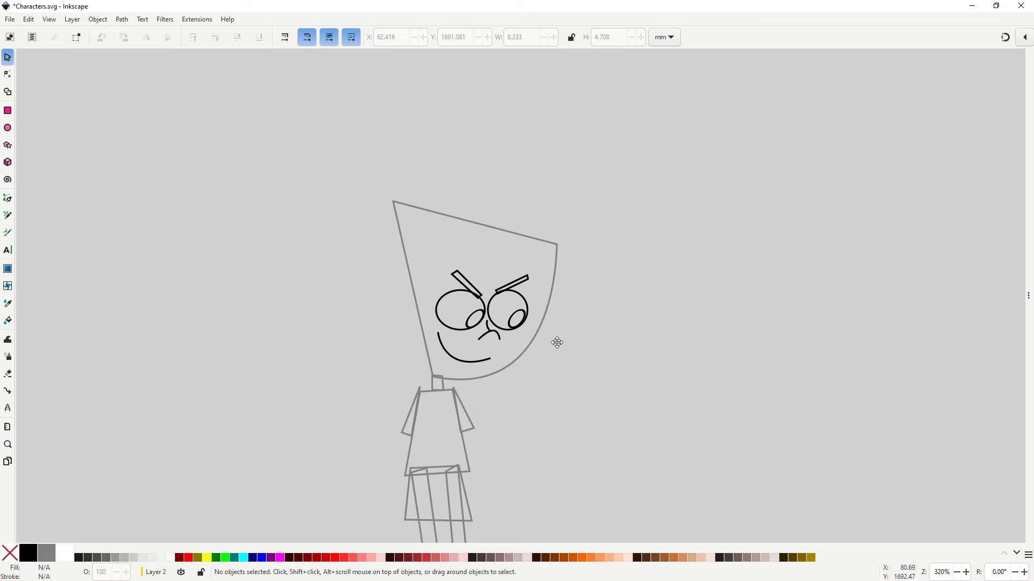
pyautogui.scroll(3, 425, 318)
pyautogui.moveTo(434, 321); pyautogui.dragTo(387, 312)
pyautogui.press('b')
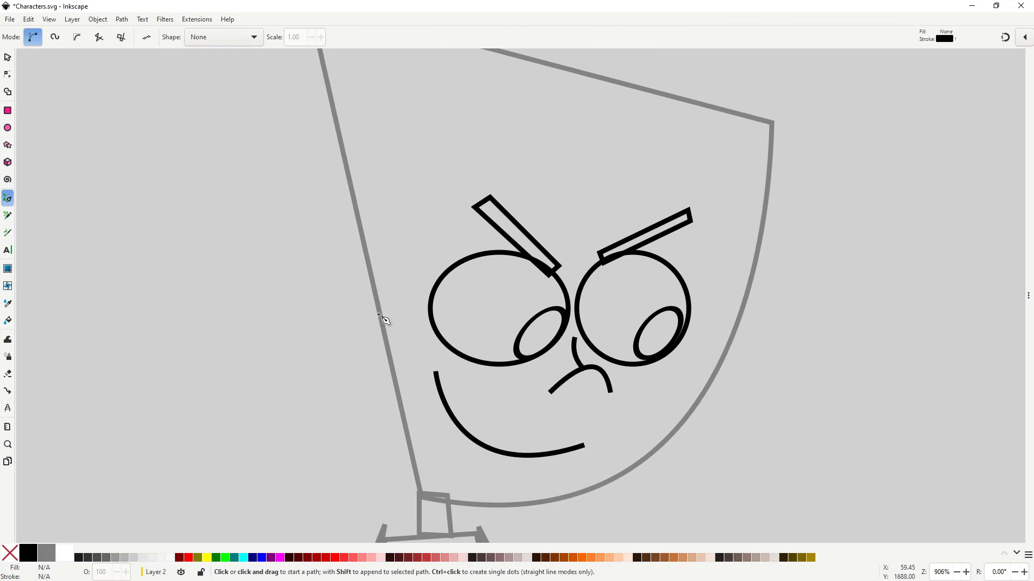
pyautogui.click(378, 314)
pyautogui.click(354, 280)
pyautogui.click(325, 331)
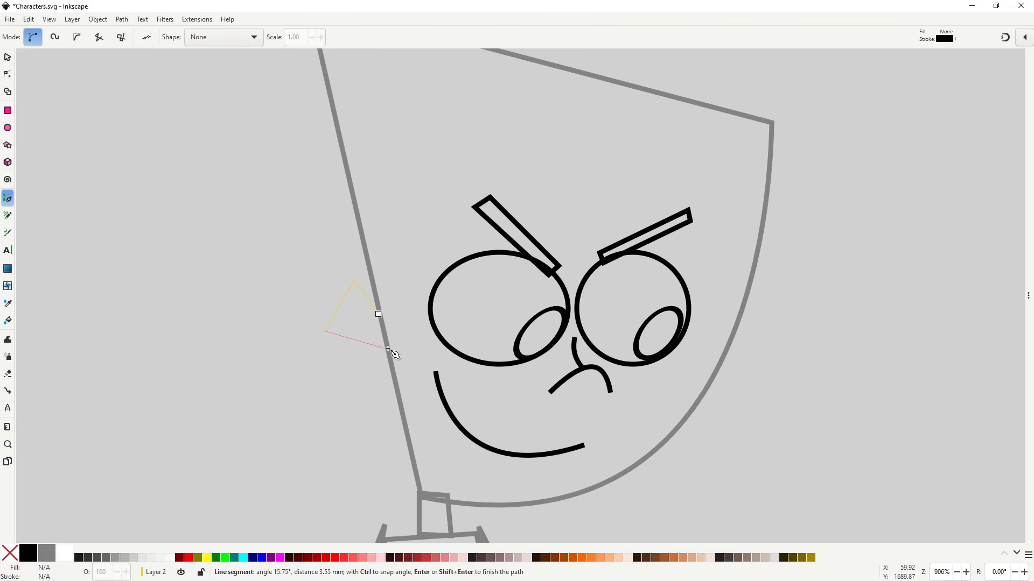
pyautogui.click(389, 356)
pyautogui.press('space')
# Step: Raise the ear's upper end node, smooth its two outer nodes and lower the outer-left one slightly
pyautogui.press('n')
pyautogui.moveTo(379, 314); pyautogui.dragTo(379, 304)
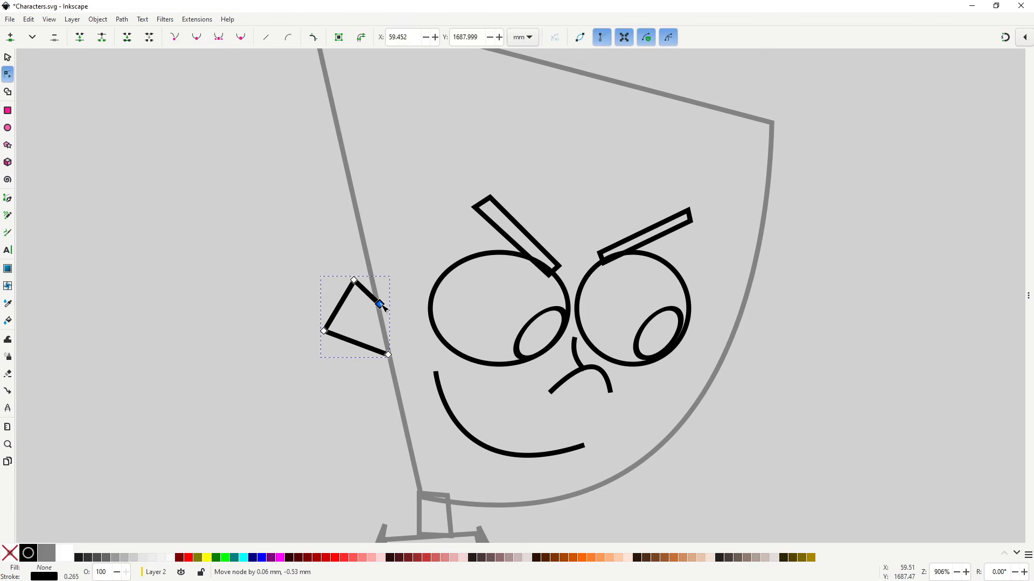
pyautogui.moveTo(284, 239); pyautogui.dragTo(370, 384)
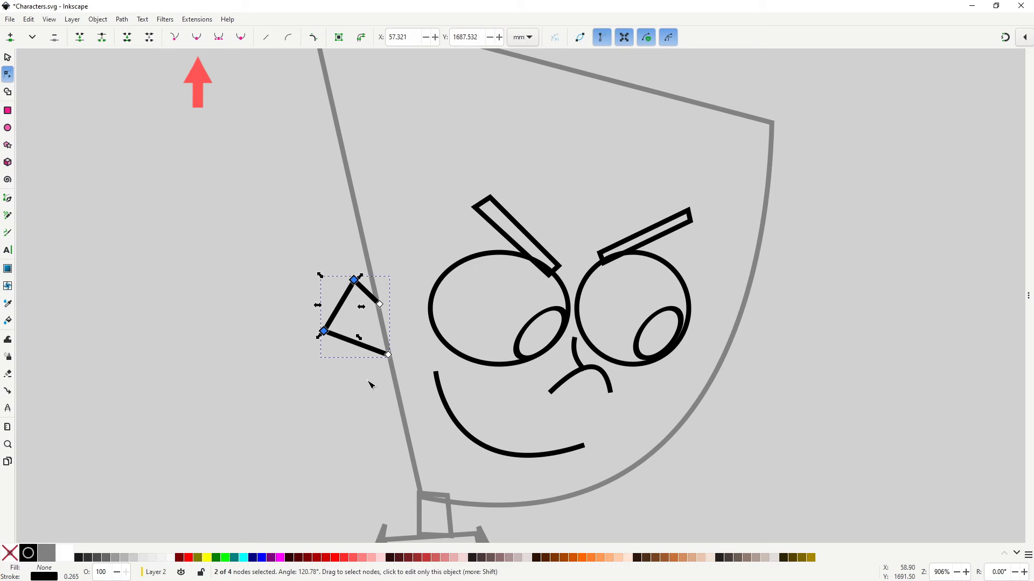
pyautogui.click(196, 43)
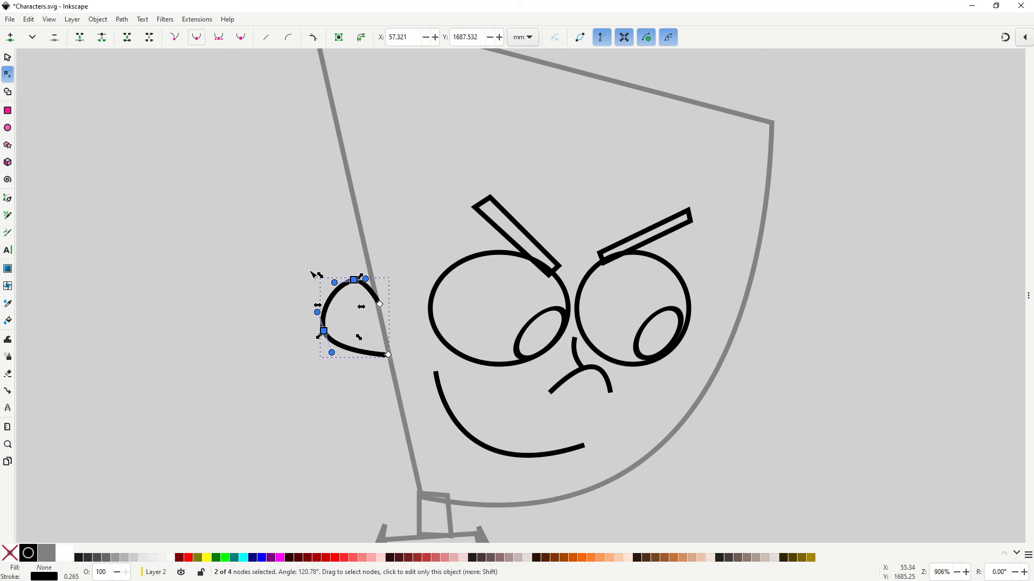
pyautogui.click(366, 308)
pyautogui.moveTo(324, 331)
pyautogui.mouseDown()
pyautogui.moveTo(382, 358)
pyautogui.moveTo(321, 343)
pyautogui.mouseUp()
# Step: Draw a curved inner-ear line about 1.7 by 1.8 mm inside the ear outline
pyautogui.press('b')
pyautogui.click(346, 298)
pyautogui.press('s')
pyautogui.click(382, 384)
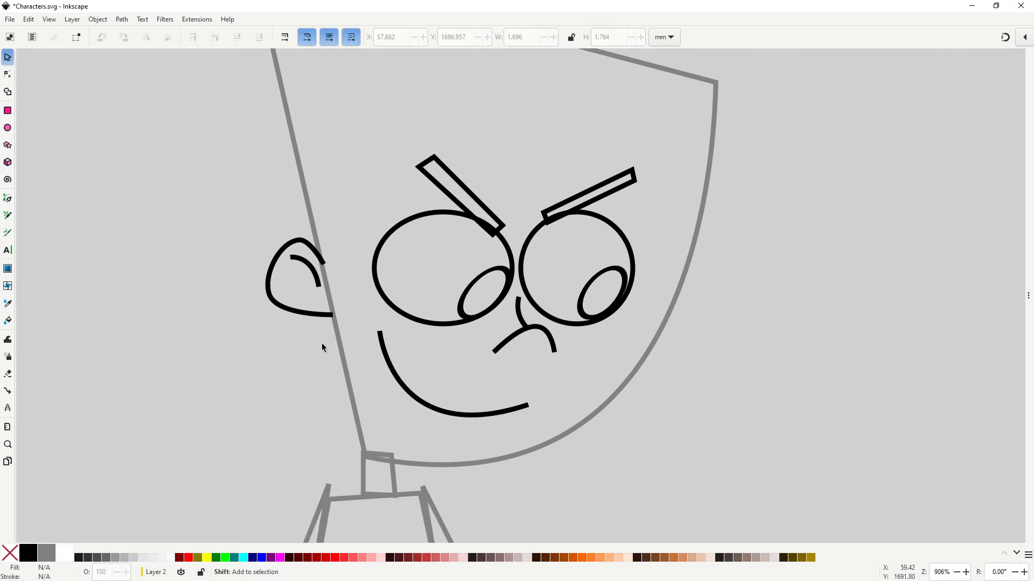
# Step: Enlarge the ear outline and its inner curve together to about 3.9 by 4.8 mm
pyautogui.scroll(-3, 321, 343)
pyautogui.scroll(3, 324, 318)
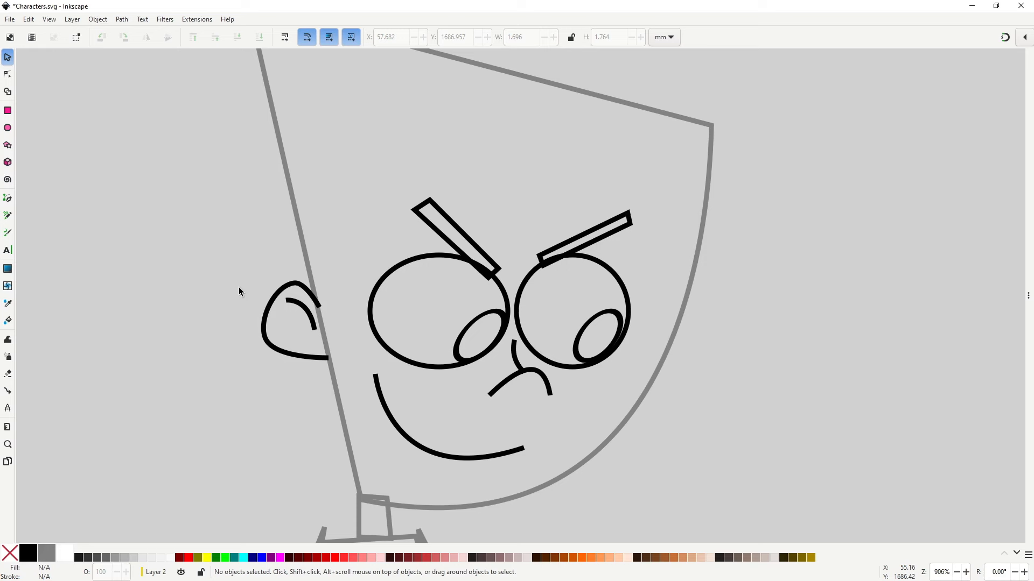
pyautogui.moveTo(234, 264); pyautogui.dragTo(339, 371)
pyautogui.moveTo(332, 365); pyautogui.dragTo(337, 374)
pyautogui.click(362, 421)
# Step: Draw an open seven-node zigzag fringe from the head's upper-right corner across the forehead, past the ear and back up
pyautogui.scroll(-3, 362, 420)
pyautogui.moveTo(432, 396); pyautogui.dragTo(497, 217)
pyautogui.scroll(2, 498, 217)
pyautogui.moveTo(498, 218); pyautogui.dragTo(492, 369)
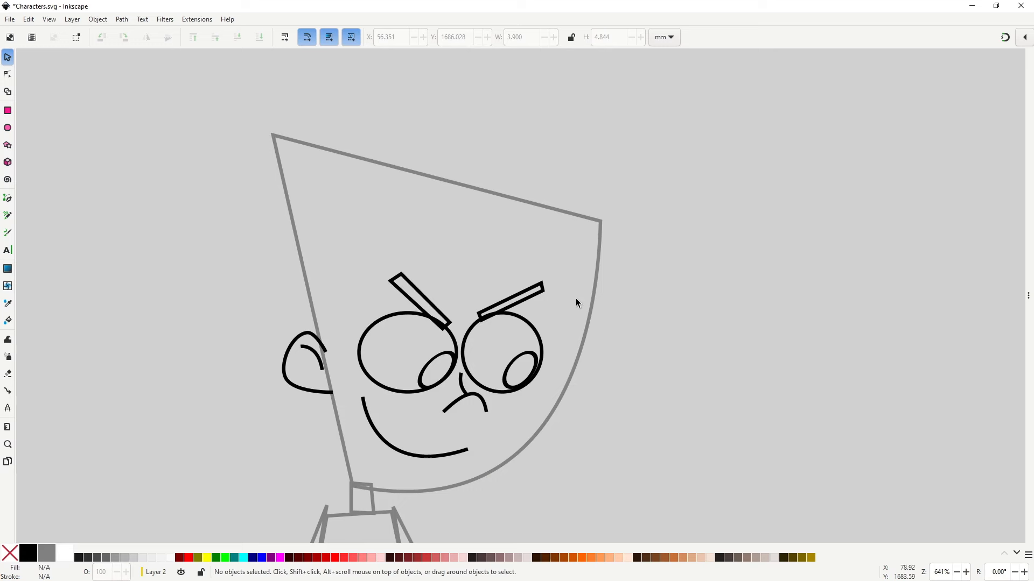
pyautogui.press('b')
pyautogui.click(600, 211)
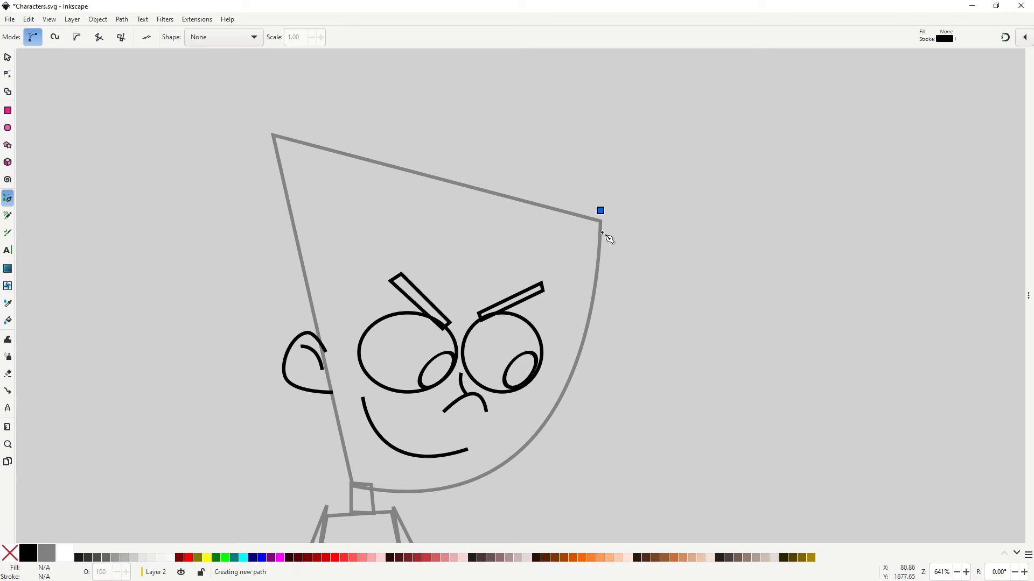
pyautogui.click(538, 403)
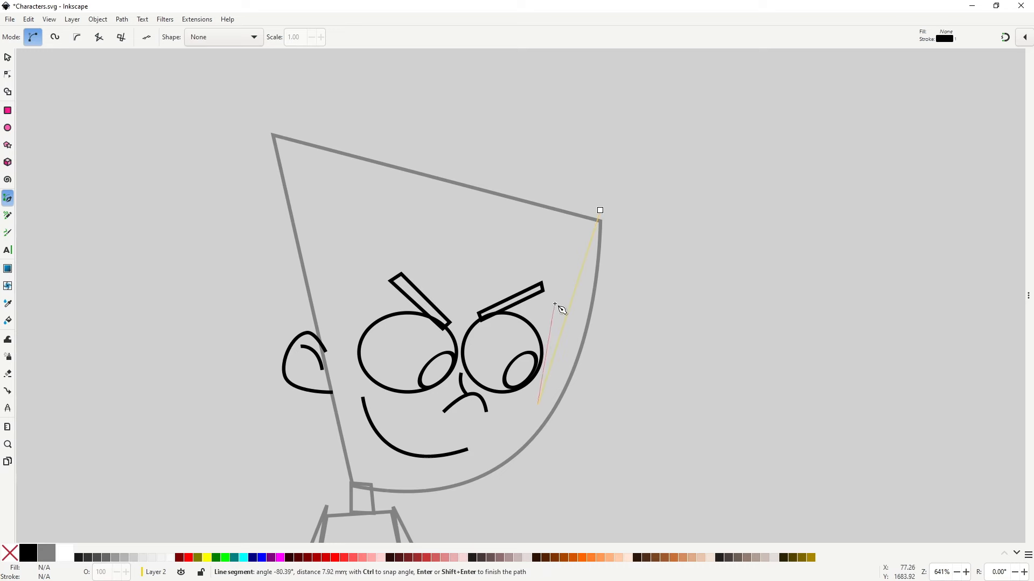
pyautogui.click(554, 304)
pyautogui.click(462, 341)
pyautogui.click(496, 253)
pyautogui.click(241, 341)
pyautogui.click(359, 199)
pyautogui.moveTo(397, 241)
pyautogui.mouseDown()
pyautogui.moveTo(421, 267)
pyautogui.moveTo(438, 264)
pyautogui.mouseUp()
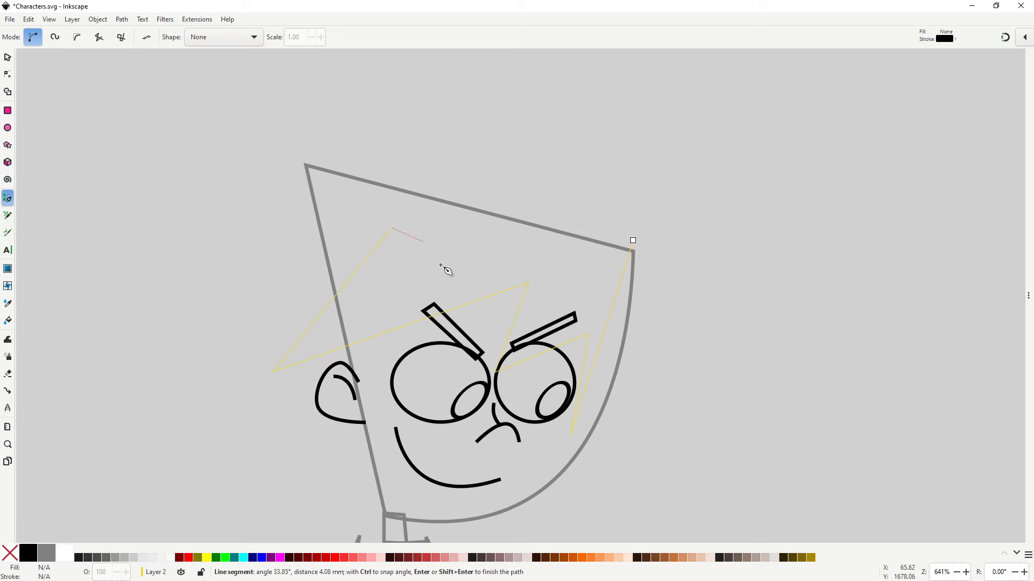
pyautogui.press('Return')
# Step: Bend the fringe's straight segments around the right eye into curves and shift the central peak slightly right
pyautogui.moveTo(428, 309); pyautogui.dragTo(421, 277)
pyautogui.press('n')
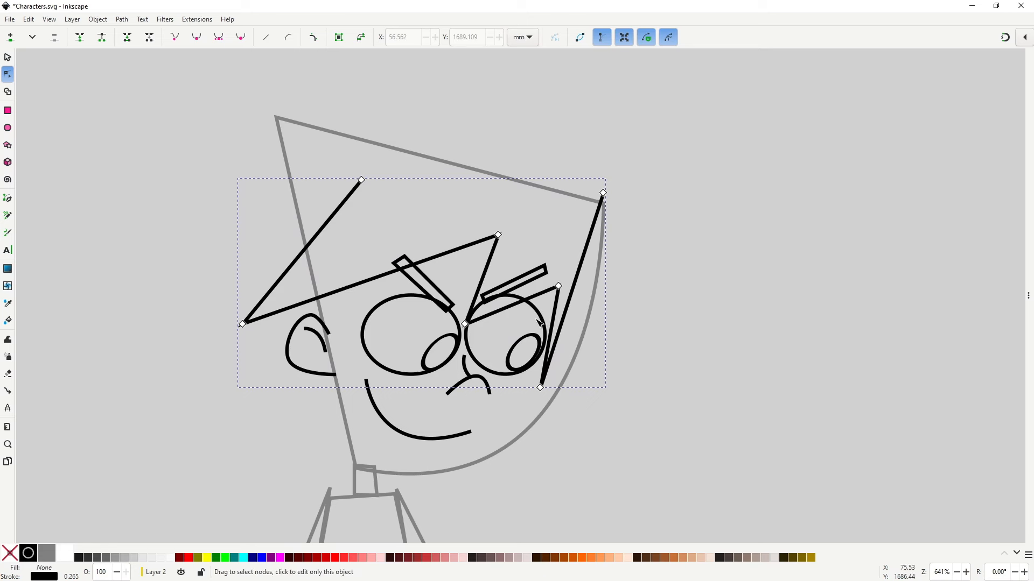
pyautogui.moveTo(564, 315); pyautogui.dragTo(602, 306)
pyautogui.moveTo(513, 305); pyautogui.dragTo(514, 315)
pyautogui.moveTo(483, 273); pyautogui.dragTo(488, 276)
pyautogui.moveTo(498, 235); pyautogui.dragTo(513, 232)
pyautogui.moveTo(510, 266); pyautogui.dragTo(509, 262)
pyautogui.moveTo(513, 232); pyautogui.dragTo(513, 235)
# Step: Bow the fringe's long lower edge downward, move its left tip slightly right and curve the last segment inward
pyautogui.moveTo(382, 279); pyautogui.dragTo(386, 319)
pyautogui.moveTo(242, 324); pyautogui.dragTo(248, 324)
pyautogui.moveTo(310, 245); pyautogui.dragTo(325, 260)
pyautogui.moveTo(347, 254); pyautogui.dragTo(341, 261)
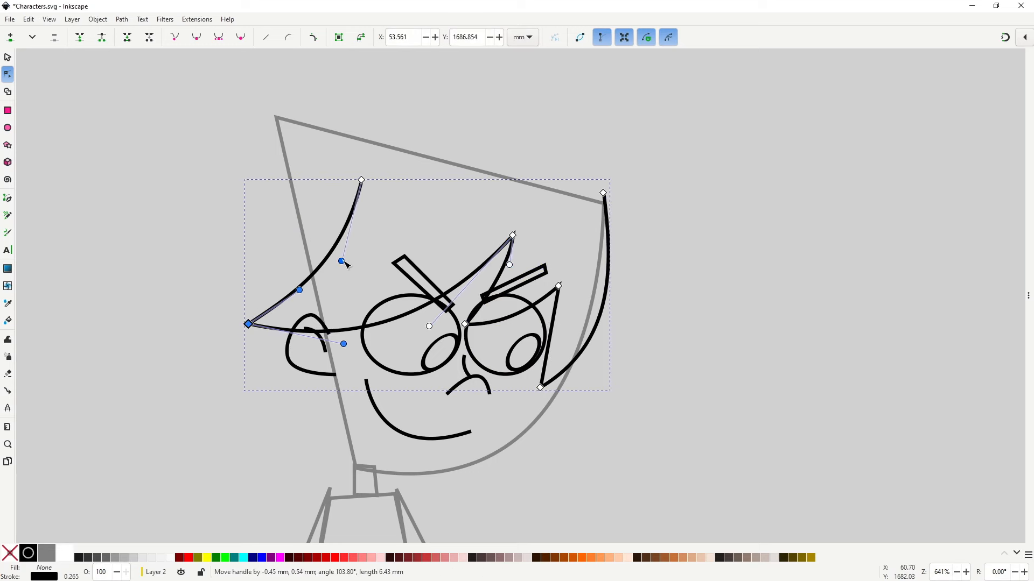
pyautogui.click(643, 407)
pyautogui.press('s')
# Step: Draw a closed five-corner back-hair shape from the head's upper-right corner, with two pointed tips beside the left shoulder
pyautogui.scroll(-2, 493, 155)
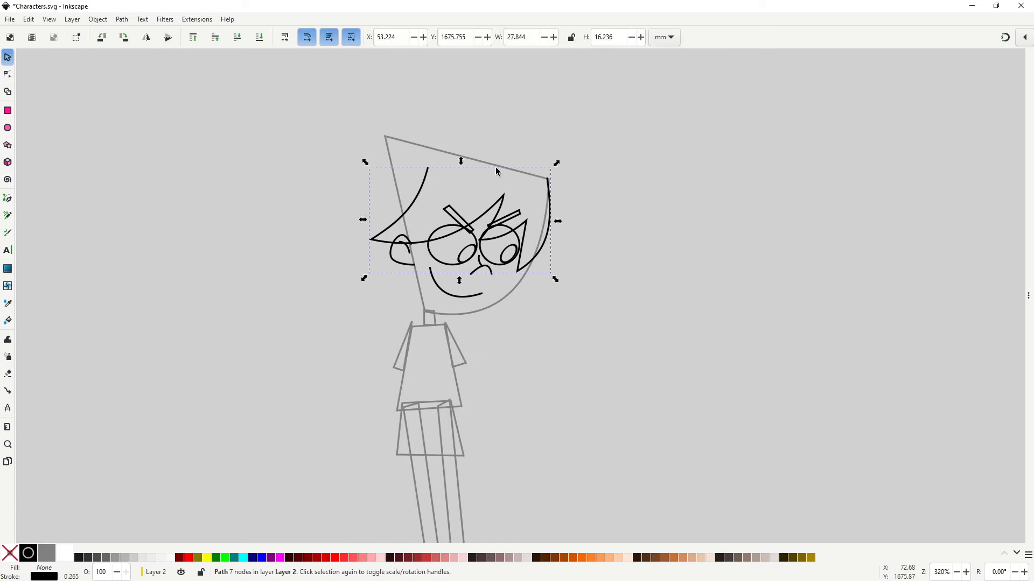
pyautogui.press('b')
pyautogui.click(545, 181)
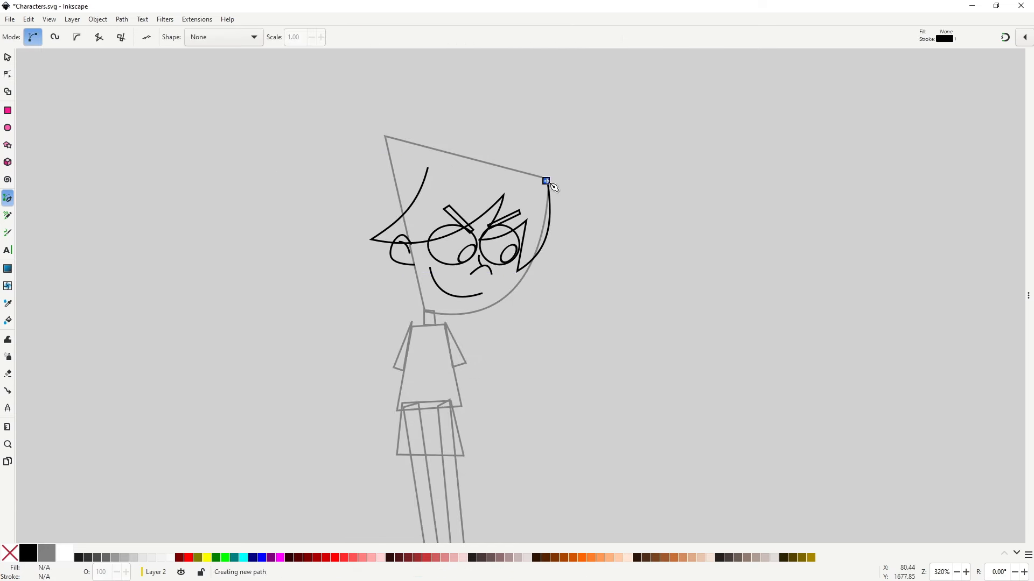
pyautogui.click(365, 391)
pyautogui.click(390, 328)
pyautogui.click(333, 355)
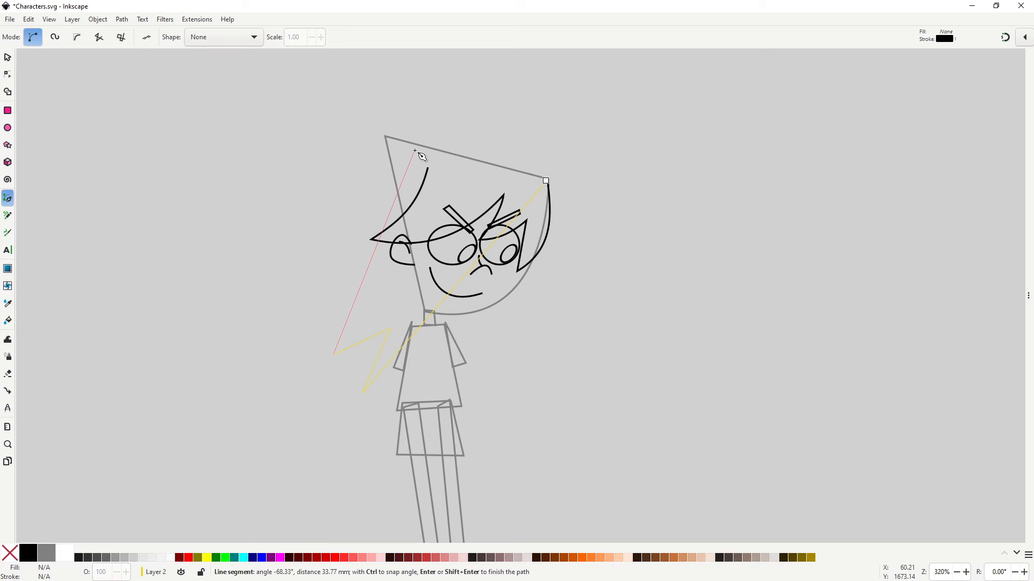
pyautogui.click(415, 150)
pyautogui.click(545, 181)
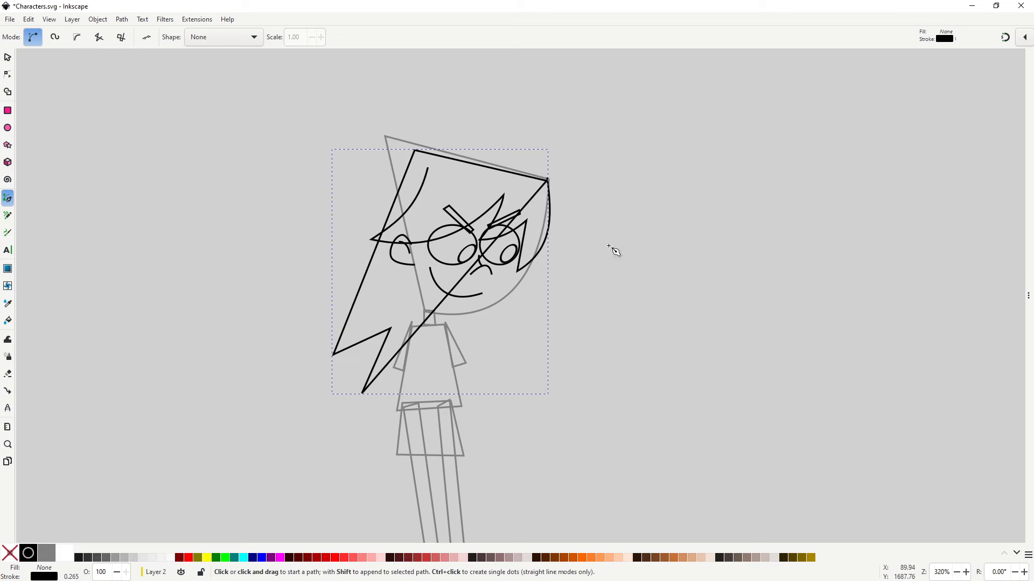
# Step: Bow the back hair's long right edge outward, lower the notch between its tips slightly and curve the left edge inward
pyautogui.press('n')
pyautogui.moveTo(454, 286); pyautogui.dragTo(487, 328)
pyautogui.moveTo(391, 329); pyautogui.dragTo(391, 334)
pyautogui.moveTo(370, 264); pyautogui.dragTo(379, 270)
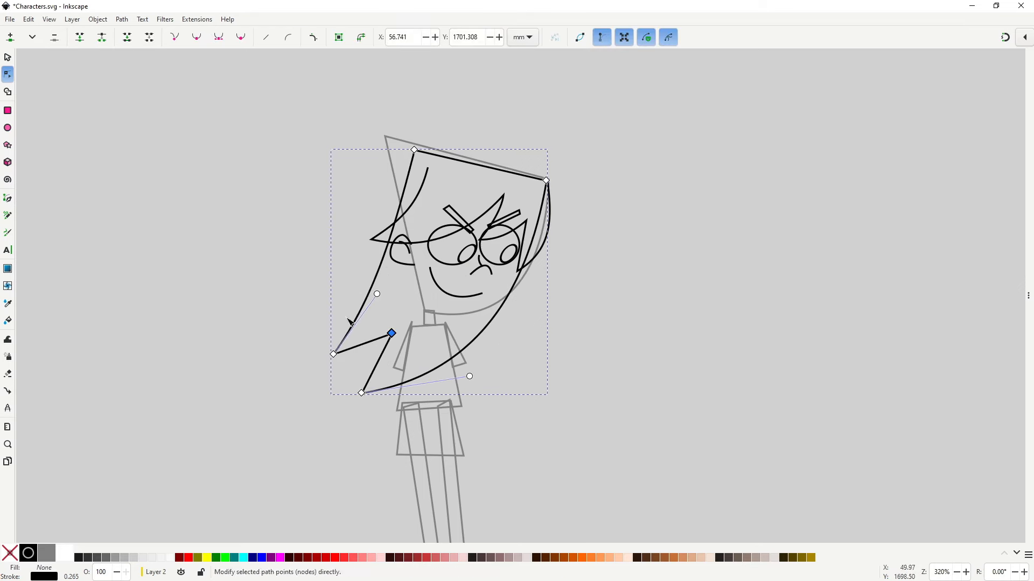
# Step: Shift the back hair's left tip slightly up and outward, nudge its upper-left corner left and deepen the left edge's curve
pyautogui.moveTo(334, 354); pyautogui.dragTo(329, 349)
pyautogui.moveTo(373, 289); pyautogui.dragTo(382, 295)
pyautogui.moveTo(414, 150); pyautogui.dragTo(411, 149)
pyautogui.moveTo(382, 294); pyautogui.dragTo(382, 298)
# Step: Curve the edge between the back hair's left tip and notch downward, raise the lower tip and refine the long edge's bow
pyautogui.moveTo(361, 341); pyautogui.dragTo(367, 350)
pyautogui.moveTo(362, 393); pyautogui.dragTo(364, 383)
pyautogui.click(544, 386)
pyautogui.moveTo(456, 349); pyautogui.dragTo(460, 353)
pyautogui.moveTo(366, 350); pyautogui.dragTo(365, 345)
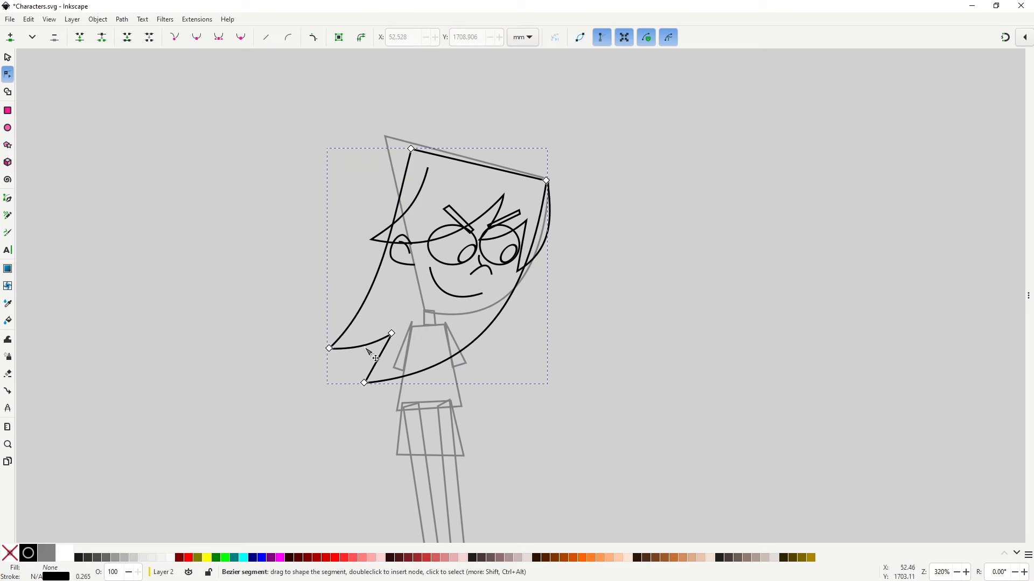
# Step: Nudge the back hair's upper-right corner slightly right to meet the fringe
pyautogui.press('s')
pyautogui.press('n')
pyautogui.moveTo(547, 181); pyautogui.dragTo(550, 181)
pyautogui.press('s')
pyautogui.click(573, 305)
# Step: Draw an open five-node zigzag hair tuft with two points at the head's upper-left corner
pyautogui.moveTo(573, 304); pyautogui.dragTo(491, 351)
pyautogui.press('b')
pyautogui.click(338, 198)
pyautogui.click(327, 208)
pyautogui.press('s')
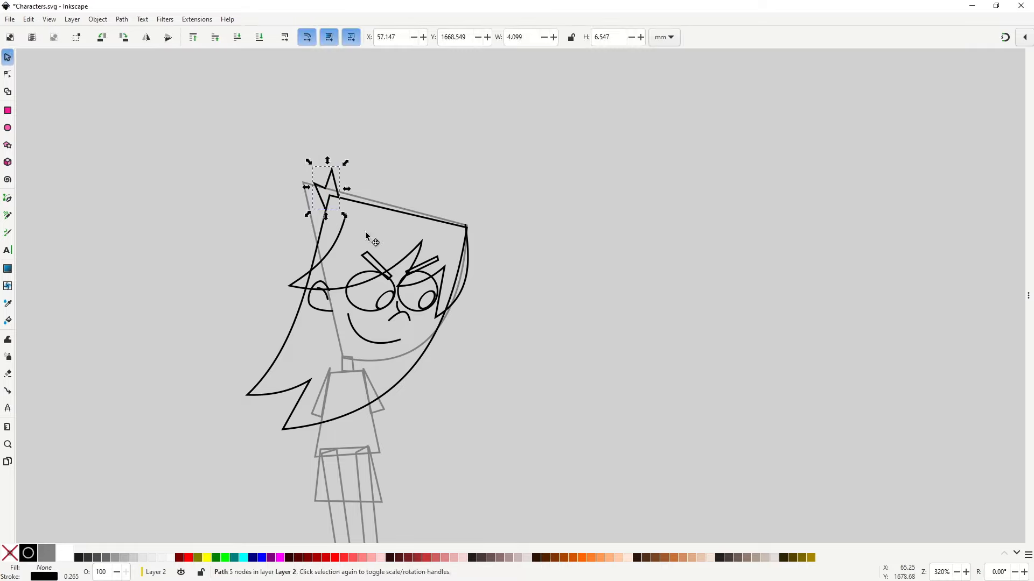
# Step: Lower the tuft's left tip, shift its tall spike slightly left, curve the spike's right edge and extend its end onto the head line
pyautogui.press('n')
pyautogui.moveTo(331, 170); pyautogui.dragTo(313, 192)
pyautogui.scroll(2, 325, 189)
pyautogui.click(331, 190)
pyautogui.scroll(3, 339, 187)
pyautogui.scroll(1, 316, 192)
pyautogui.moveTo(380, 249); pyautogui.dragTo(375, 251)
pyautogui.moveTo(391, 270); pyautogui.dragTo(406, 277)
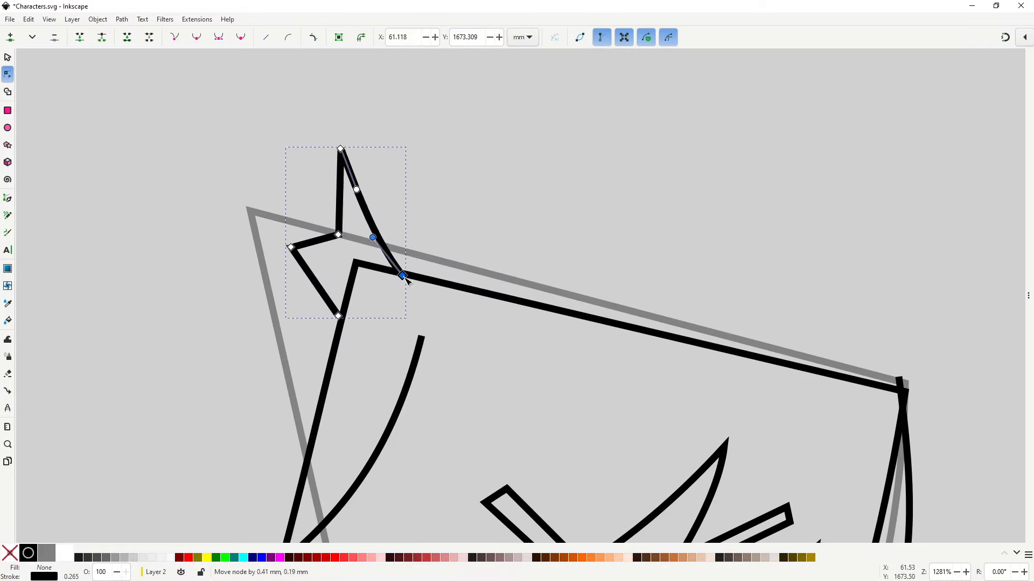
# Step: Lower the tuft's inner notch slightly and curve the tall spike's left side and the tuft's lower edge inward
pyautogui.moveTo(337, 235); pyautogui.dragTo(334, 245)
pyautogui.moveTo(365, 209); pyautogui.dragTo(353, 211)
pyautogui.moveTo(340, 149); pyautogui.dragTo(337, 147)
pyautogui.moveTo(333, 198); pyautogui.dragTo(324, 197)
pyautogui.moveTo(315, 281); pyautogui.dragTo(342, 323)
pyautogui.press('s')
pyautogui.click(521, 257)
pyautogui.scroll(-9, 521, 257)
pyautogui.press('b')
pyautogui.rightClick(464, 203)
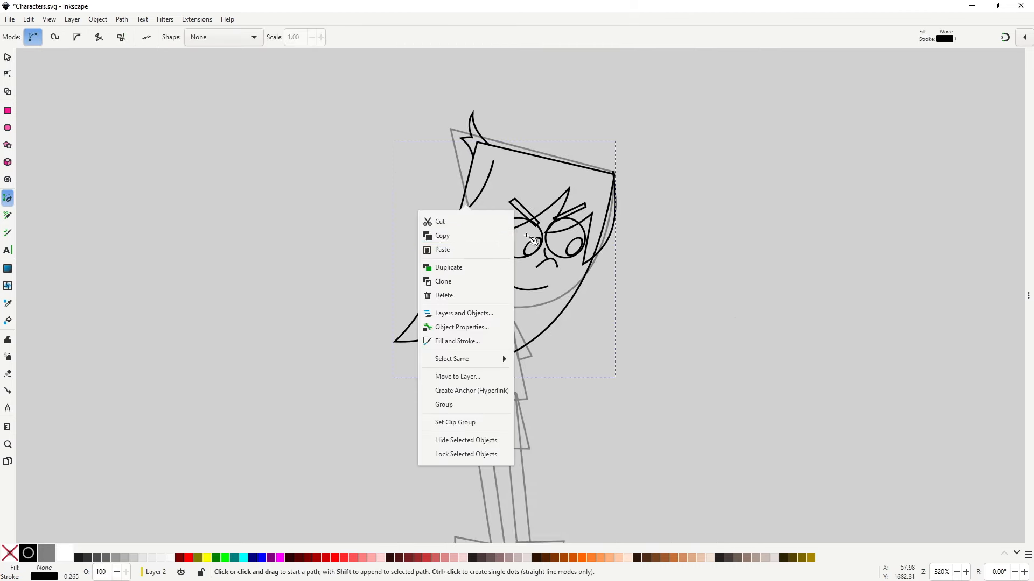
pyautogui.press('Escape')
pyautogui.press('s')
pyautogui.press('Escape')
# Step: Align the fringe's upper-right end node with the back hair's upper-right corner
pyautogui.press('n')
pyautogui.click(614, 191)
pyautogui.moveTo(612, 170); pyautogui.dragTo(613, 175)
pyautogui.press('s')
pyautogui.click(605, 173)
pyautogui.press('n')
pyautogui.click(615, 191)
pyautogui.moveTo(612, 175); pyautogui.dragTo(613, 174)
pyautogui.press('s')
pyautogui.click(610, 292)
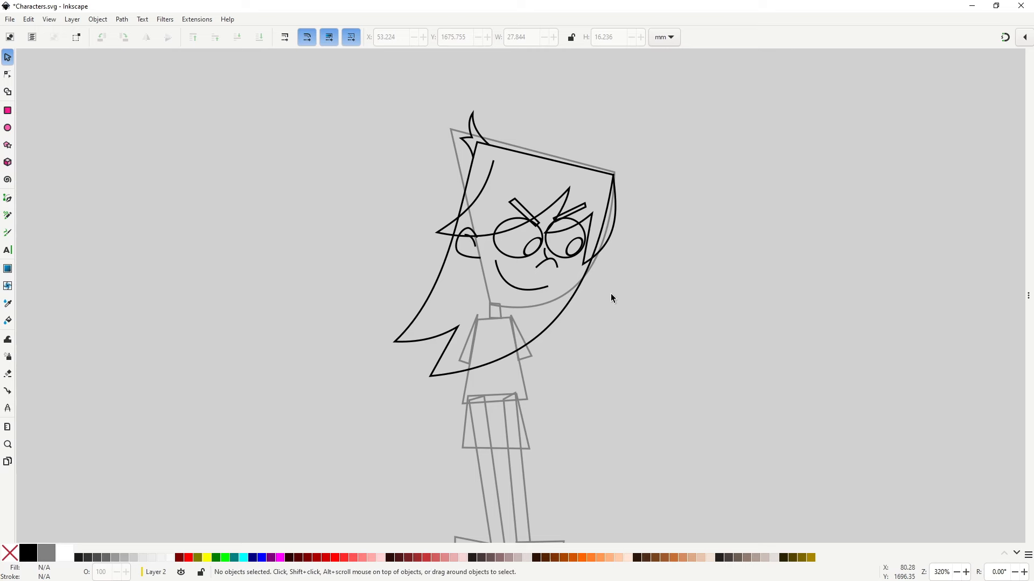
# Step: Move the ear slightly down and lower the fringe's left tip by a similar amount
pyautogui.moveTo(467, 254); pyautogui.dragTo(475, 265)
pyautogui.press('n')
pyautogui.click(452, 235)
pyautogui.moveTo(437, 233); pyautogui.dragTo(438, 240)
pyautogui.press('s')
pyautogui.click(483, 288)
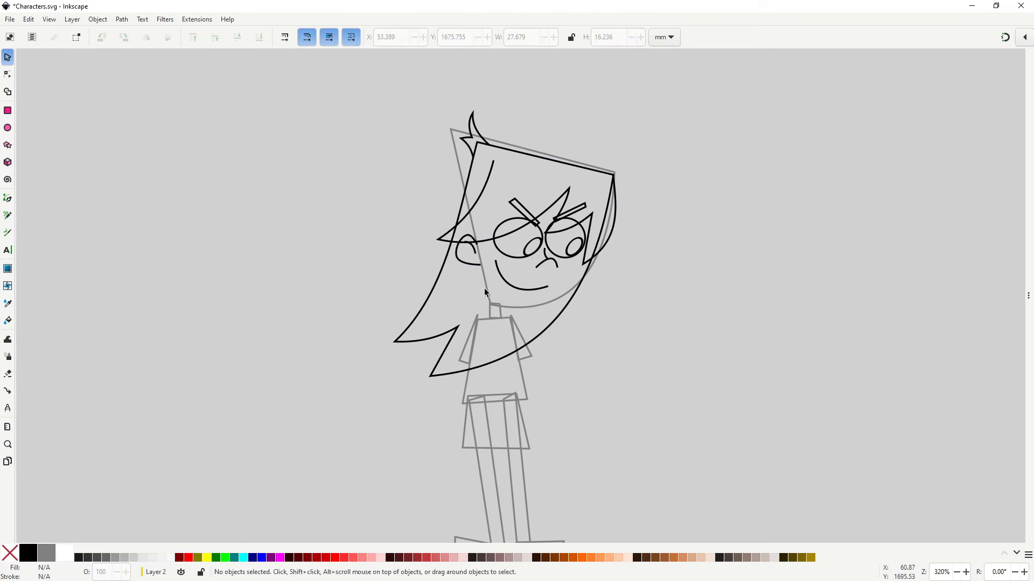
# Step: Draw an open three-node face outline from beside the ear down to the neck and around the chin, with its starting end slightly raised
pyautogui.press('b')
pyautogui.click(474, 230)
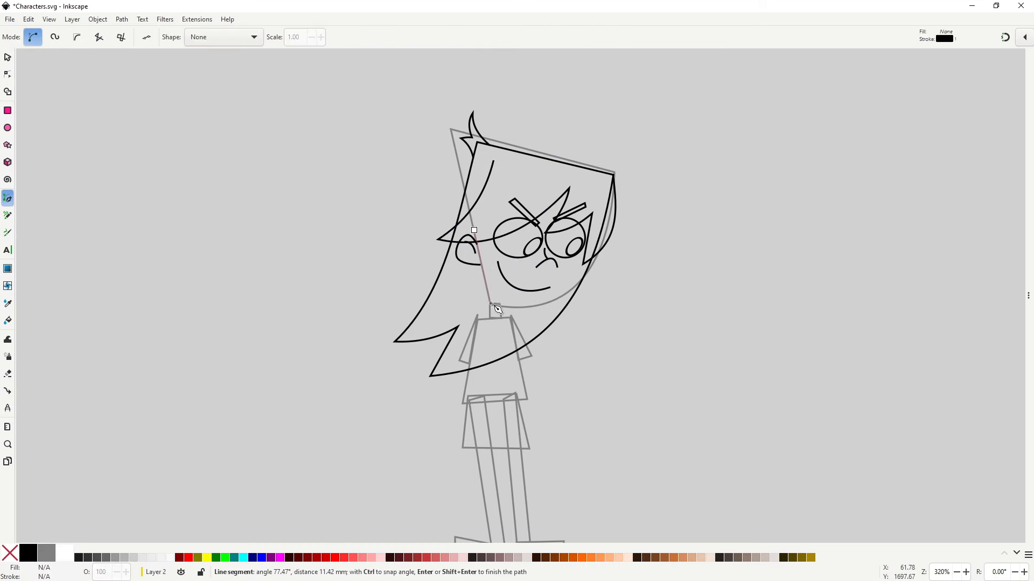
pyautogui.moveTo(603, 228); pyautogui.dragTo(629, 110)
pyautogui.scroll(1, 622, 145)
pyautogui.press('Return')
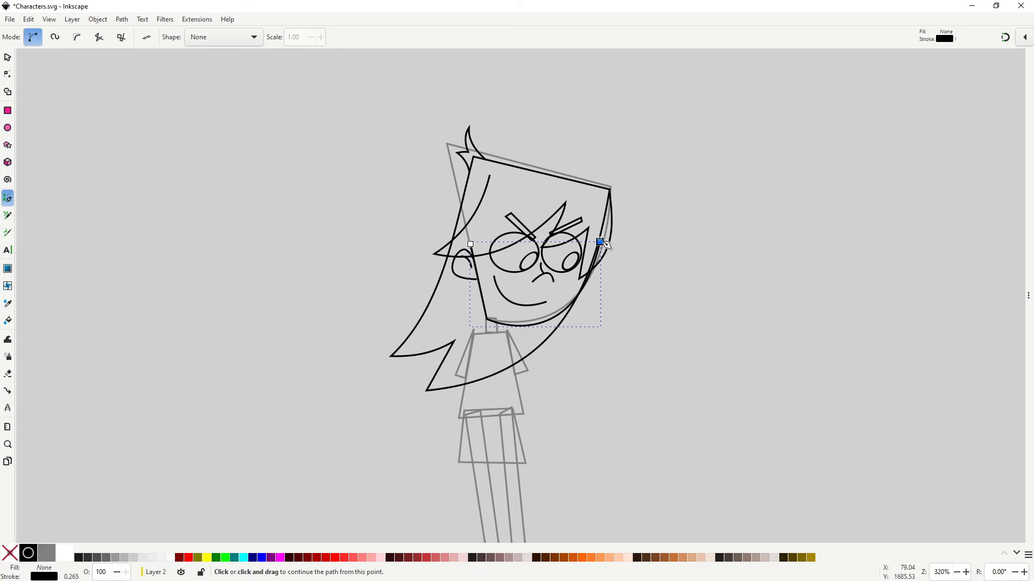
pyautogui.press('n')
pyautogui.moveTo(471, 245); pyautogui.dragTo(471, 241)
pyautogui.press('s')
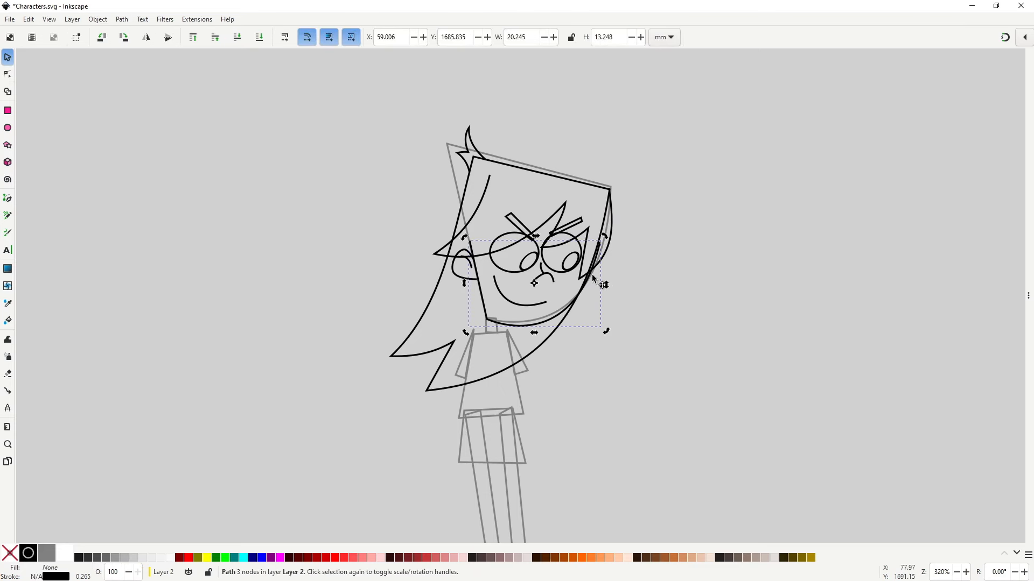
pyautogui.click(626, 377)
pyautogui.moveTo(626, 383)
pyautogui.mouseDown()
pyautogui.moveTo(581, 340)
pyautogui.moveTo(493, 391)
pyautogui.moveTo(601, 364)
pyautogui.mouseUp()
# Step: Draw a closed four-corner neck over the sketched neck between the chin and the shoulders
pyautogui.scroll(3, 594, 353)
pyautogui.press('b')
pyautogui.click(348, 281)
pyautogui.click(346, 329)
pyautogui.click(381, 330)
pyautogui.click(379, 288)
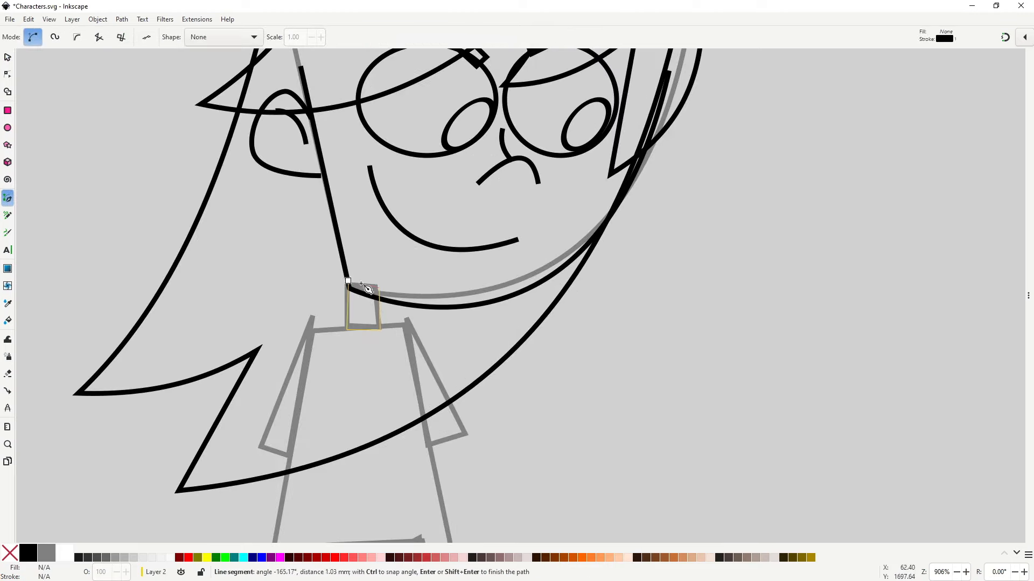
pyautogui.click(347, 281)
pyautogui.press('s')
pyautogui.click(483, 321)
pyautogui.scroll(-2, 516, 322)
pyautogui.scroll(-1, 573, 321)
pyautogui.moveTo(573, 321); pyautogui.dragTo(578, 287)
pyautogui.scroll(-1, 588, 299)
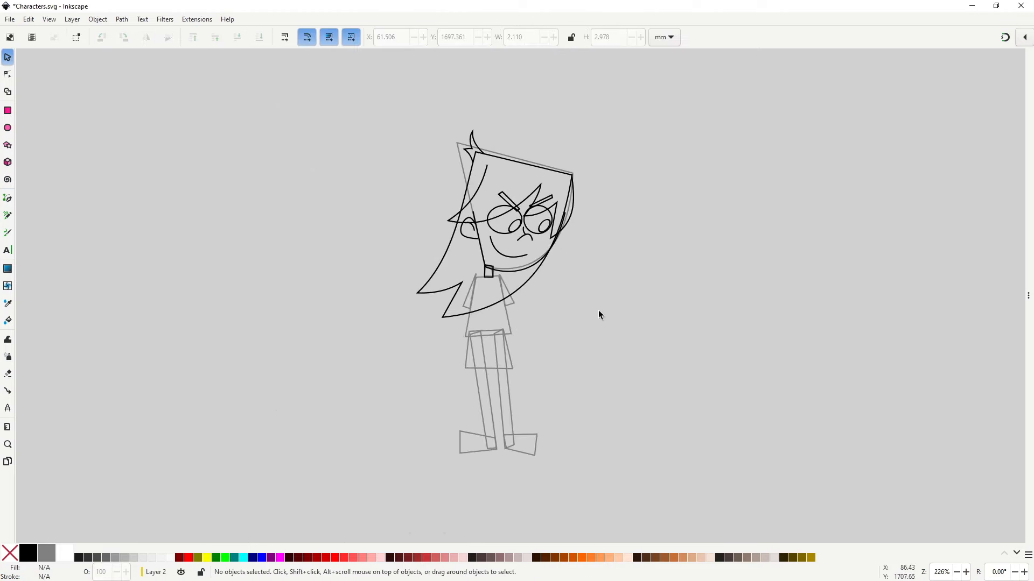
# Step: Pull the fringe's outer right edge slightly inward
pyautogui.scroll(3, 550, 212)
pyautogui.moveTo(544, 189); pyautogui.dragTo(537, 194)
pyautogui.click(613, 318)
pyautogui.doubleClick(614, 218)
pyautogui.moveTo(616, 218); pyautogui.dragTo(612, 218)
pyautogui.press('s')
pyautogui.click(619, 242)
pyautogui.scroll(-3, 570, 239)
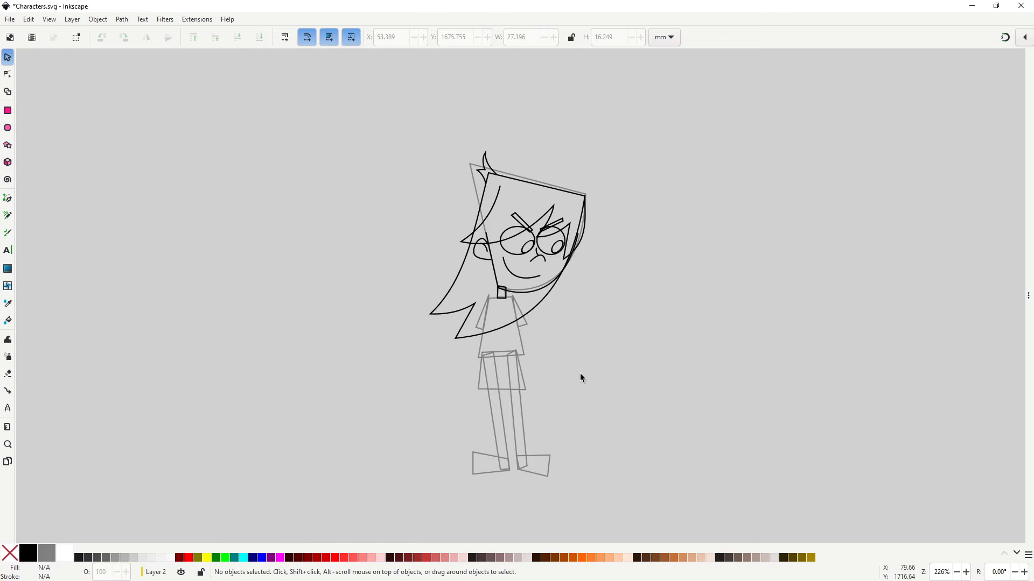
# Step: Trace the torso as an open four-node path from below the left shoulder, along the hem and up the right side
pyautogui.moveTo(582, 373); pyautogui.dragTo(515, 380)
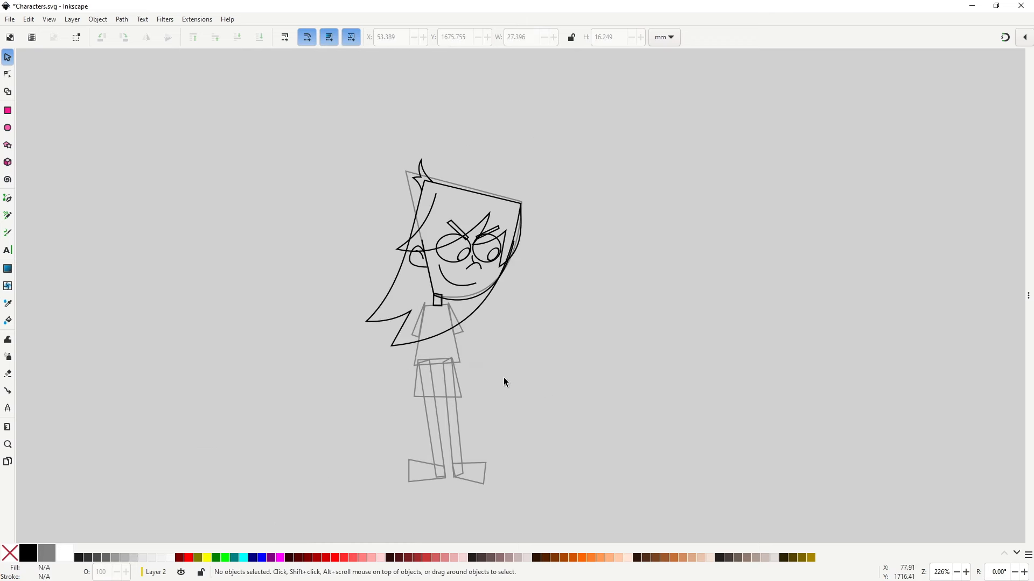
pyautogui.scroll(1, 435, 341)
pyautogui.scroll(1, 435, 341)
pyautogui.press('b')
pyautogui.click(409, 298)
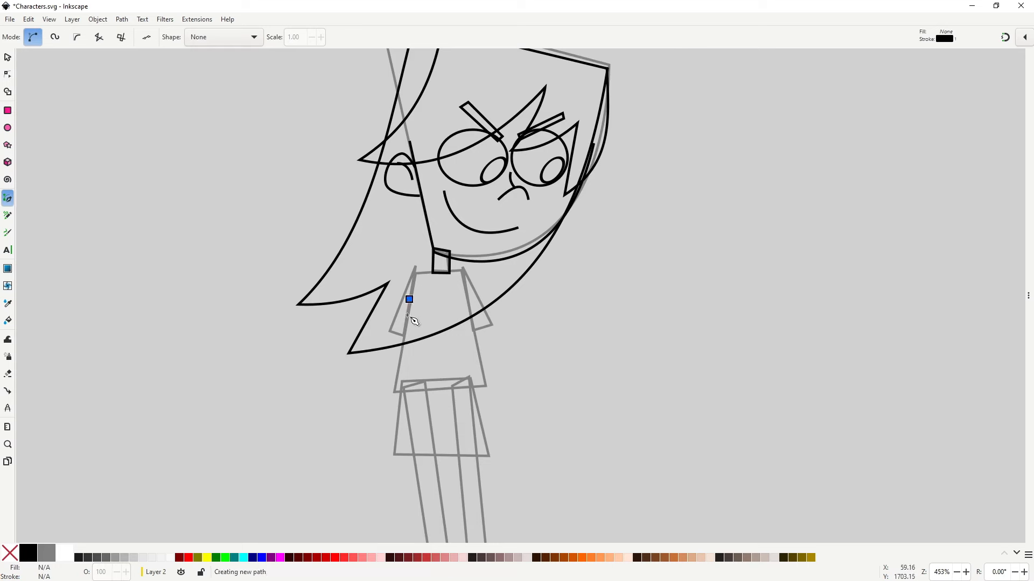
pyautogui.click(394, 393)
pyautogui.click(484, 389)
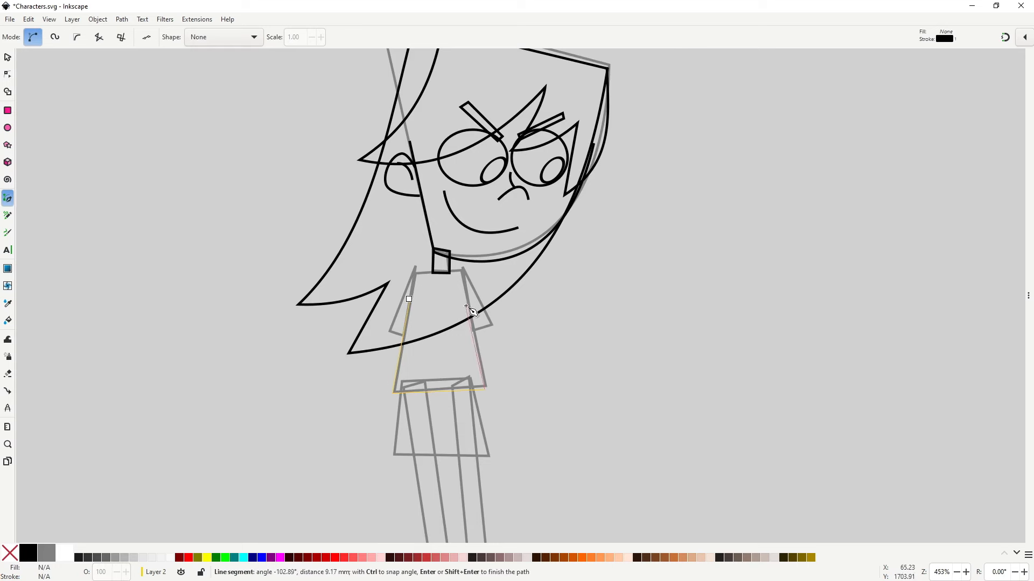
pyautogui.doubleClick(467, 297)
pyautogui.press('s')
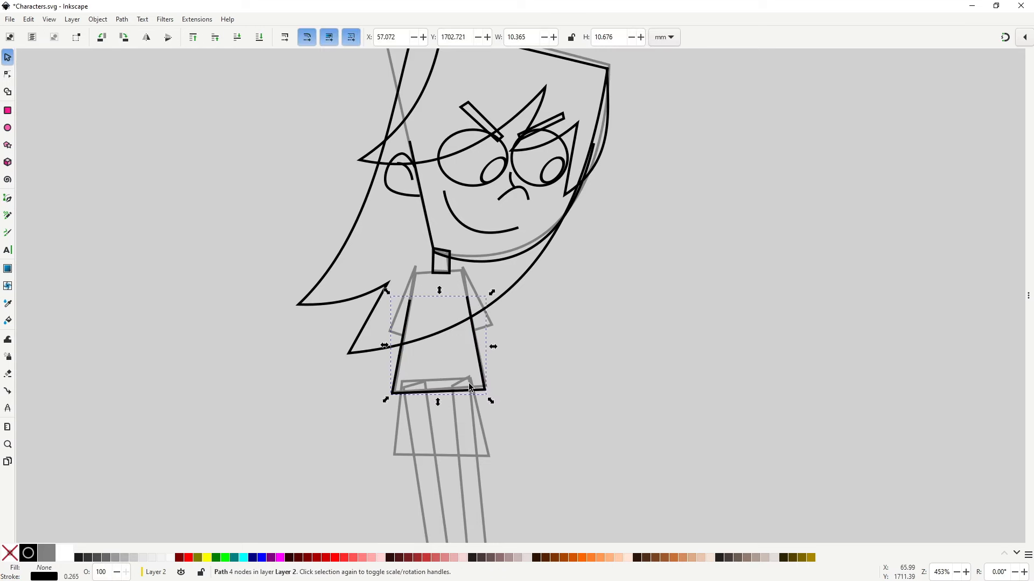
# Step: Bow the torso's hem downward and move the left side's upper end slightly up and inward
pyautogui.press('n')
pyautogui.moveTo(439, 392); pyautogui.dragTo(441, 403)
pyautogui.click(436, 353)
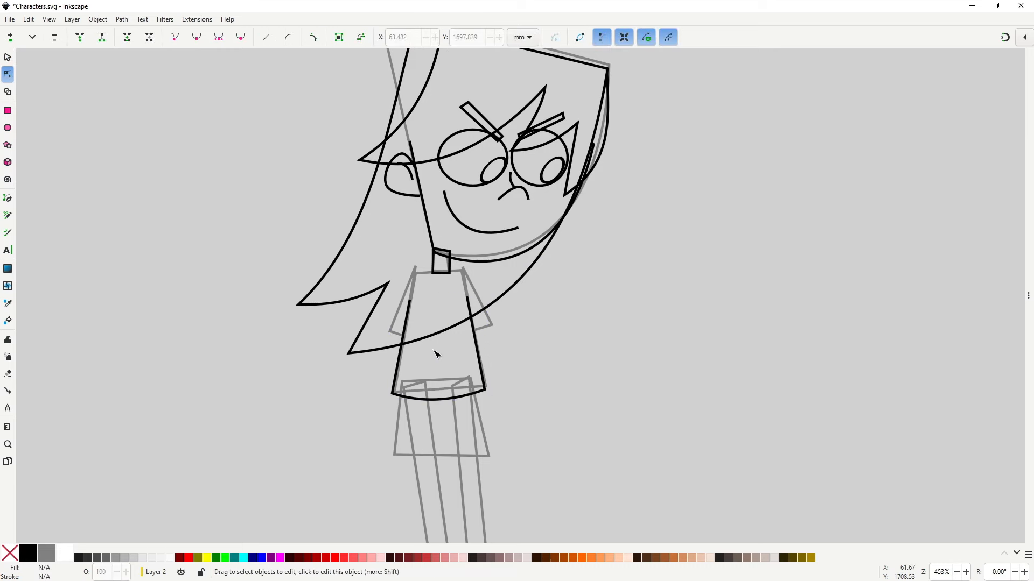
pyautogui.click(470, 308)
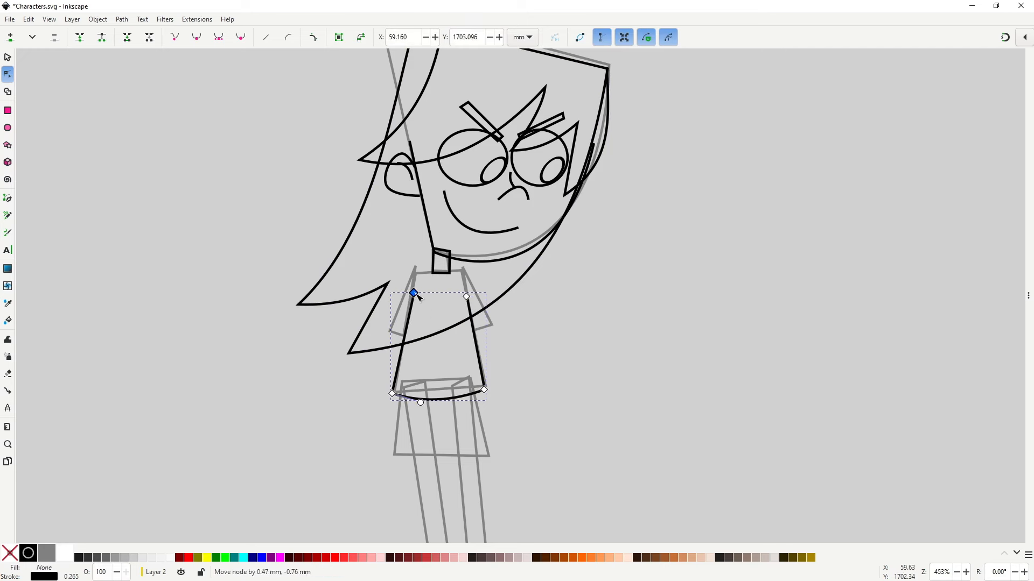
pyautogui.press('b')
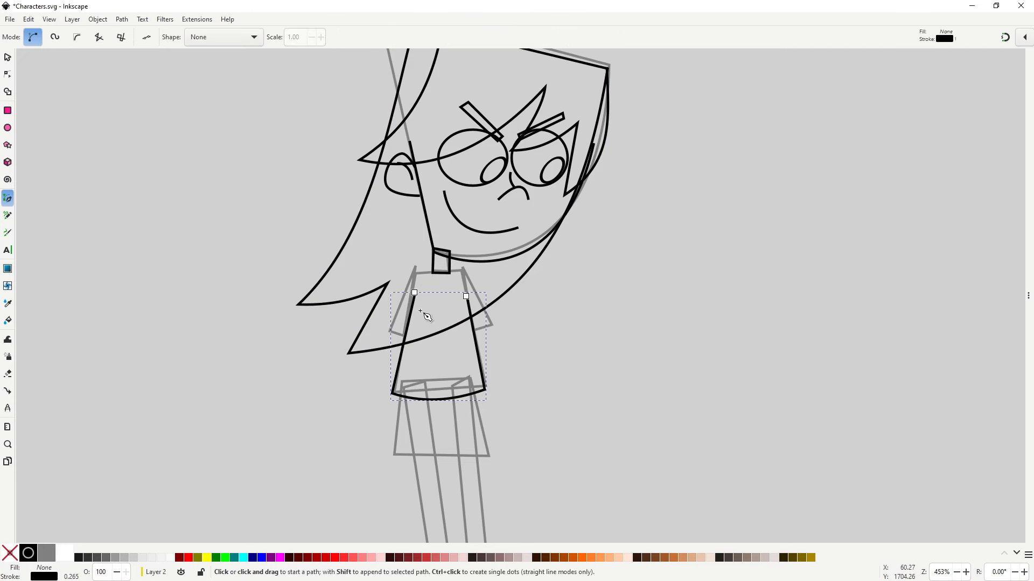
# Step: Draw an open eight-node shoulder outline across the neck base, with a short sleeve turning inward on each side
pyautogui.click(425, 293)
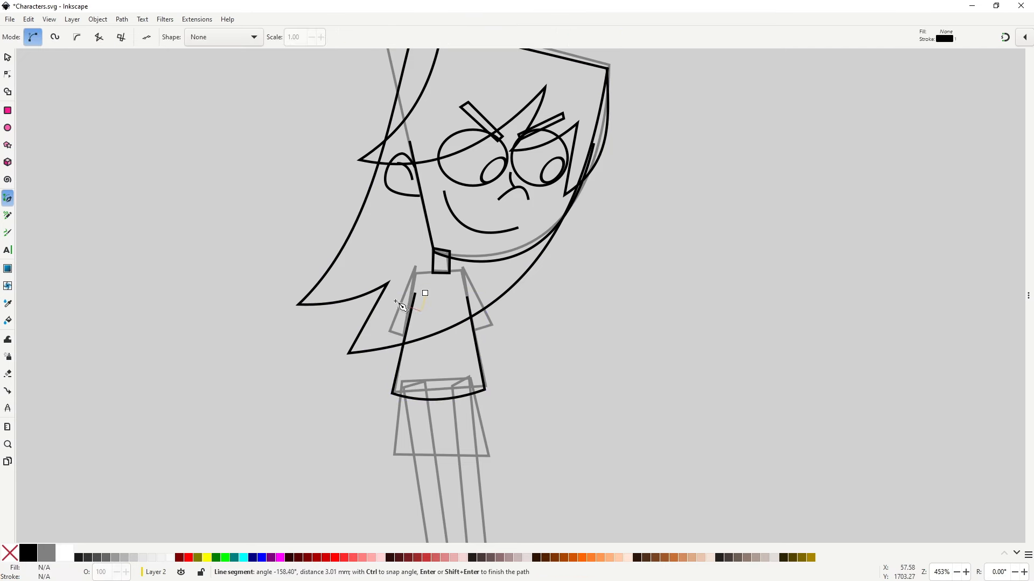
pyautogui.click(396, 301)
pyautogui.click(416, 271)
pyautogui.click(465, 270)
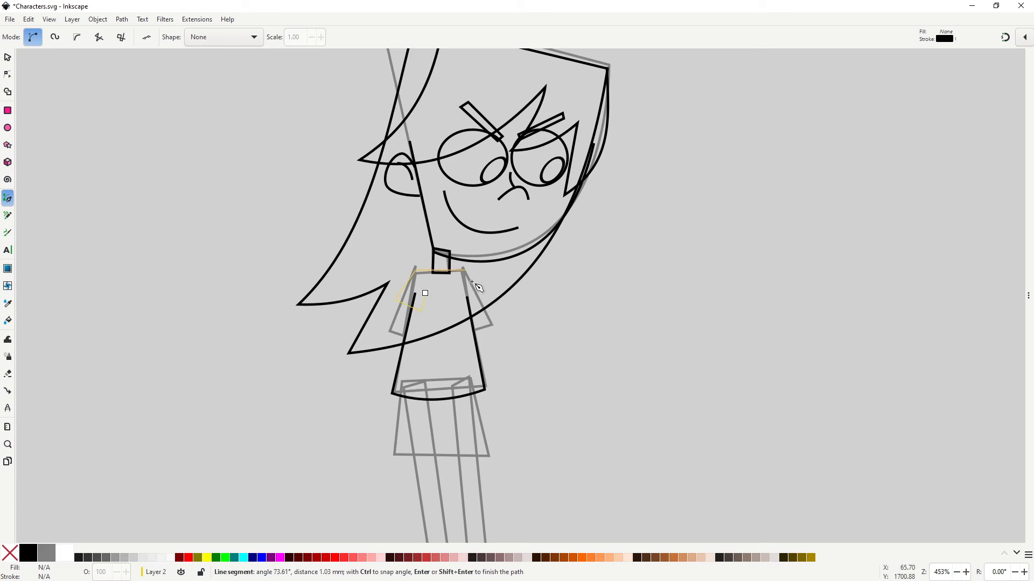
pyautogui.click(488, 304)
pyautogui.click(459, 308)
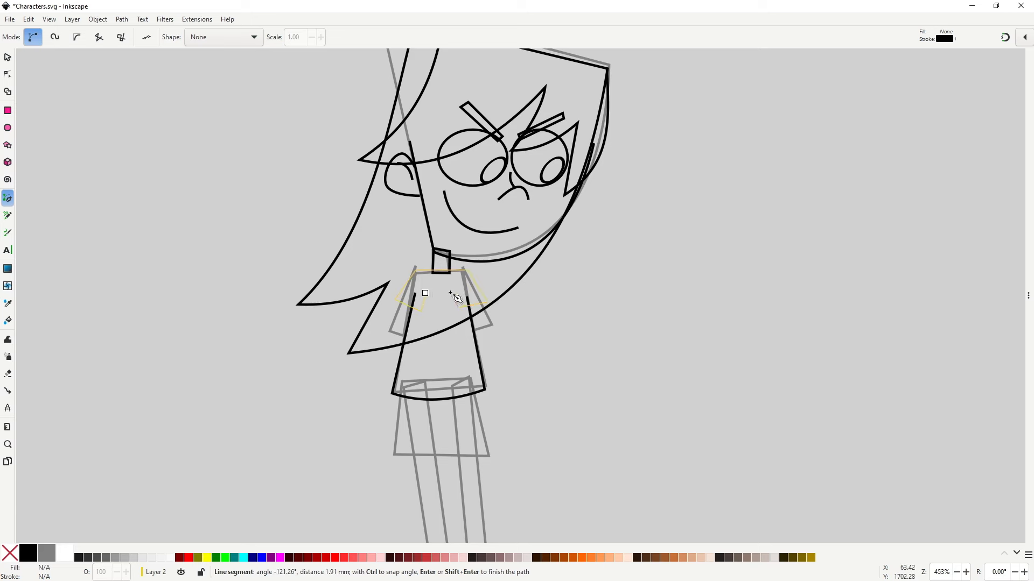
pyautogui.doubleClick(451, 293)
pyautogui.press('s')
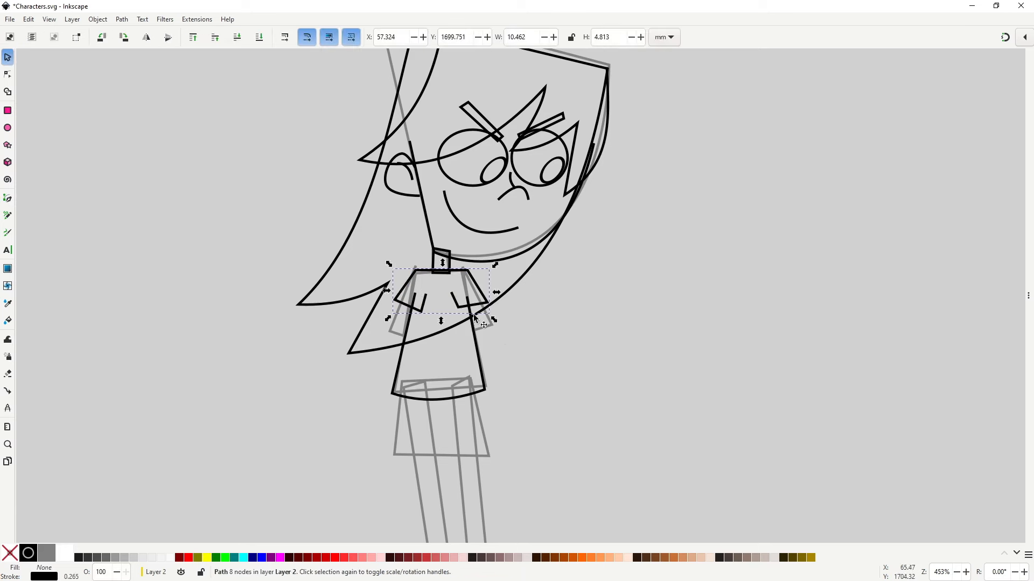
# Step: Round both sleeve hems downward, shift the right sleeve's inner corner slightly outward and bow the shoulder line upward
pyautogui.click(495, 341)
pyautogui.press('n')
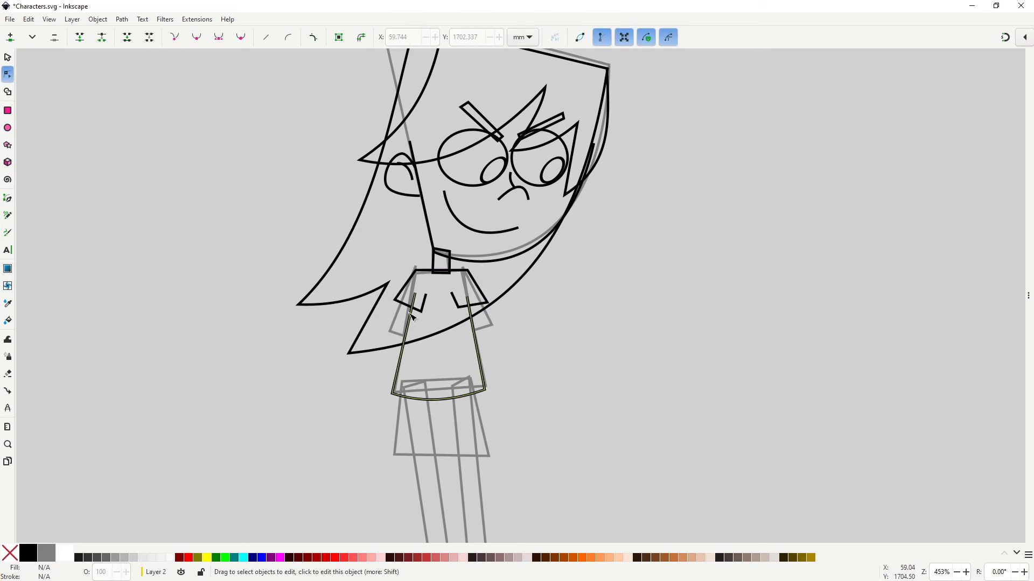
pyautogui.click(408, 311)
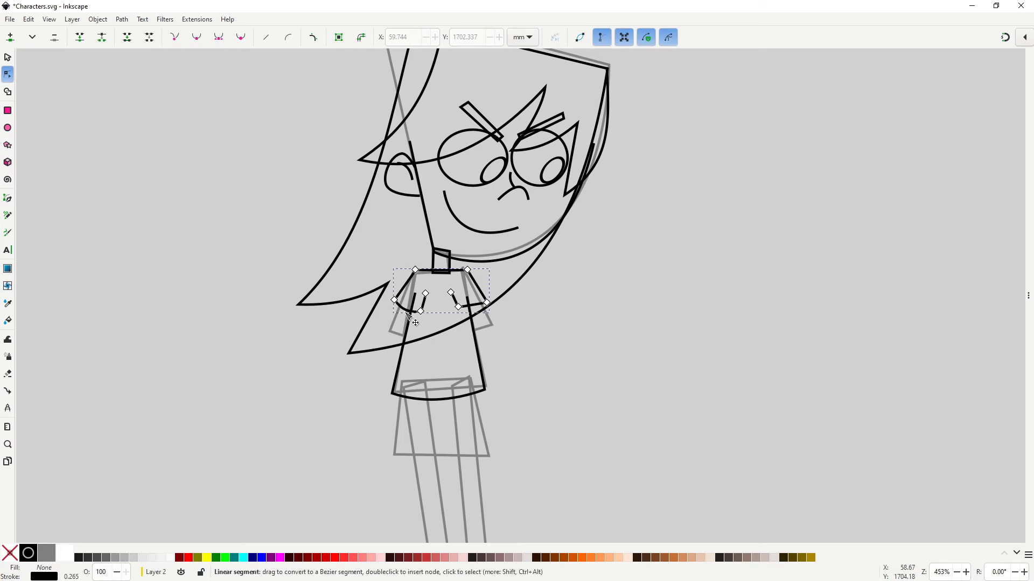
pyautogui.click(475, 304)
pyautogui.click(462, 313)
pyautogui.moveTo(459, 307); pyautogui.dragTo(464, 310)
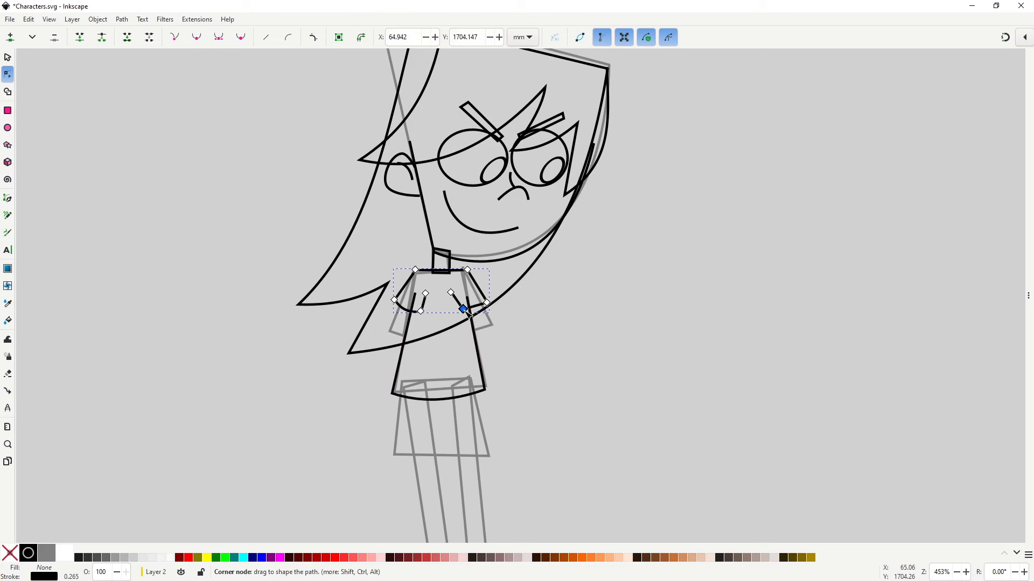
pyautogui.click(508, 334)
pyautogui.click(507, 334)
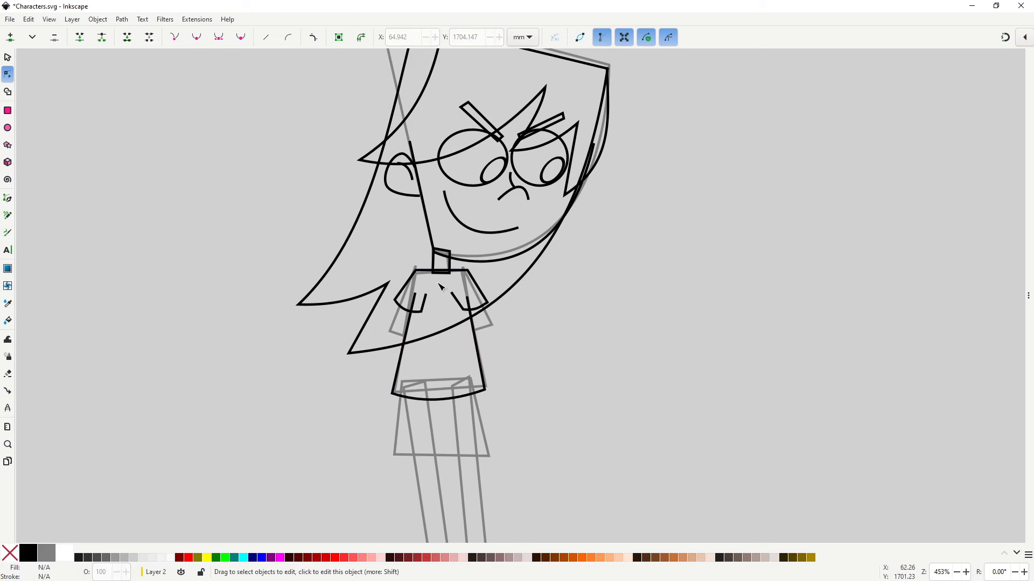
pyautogui.click(441, 272)
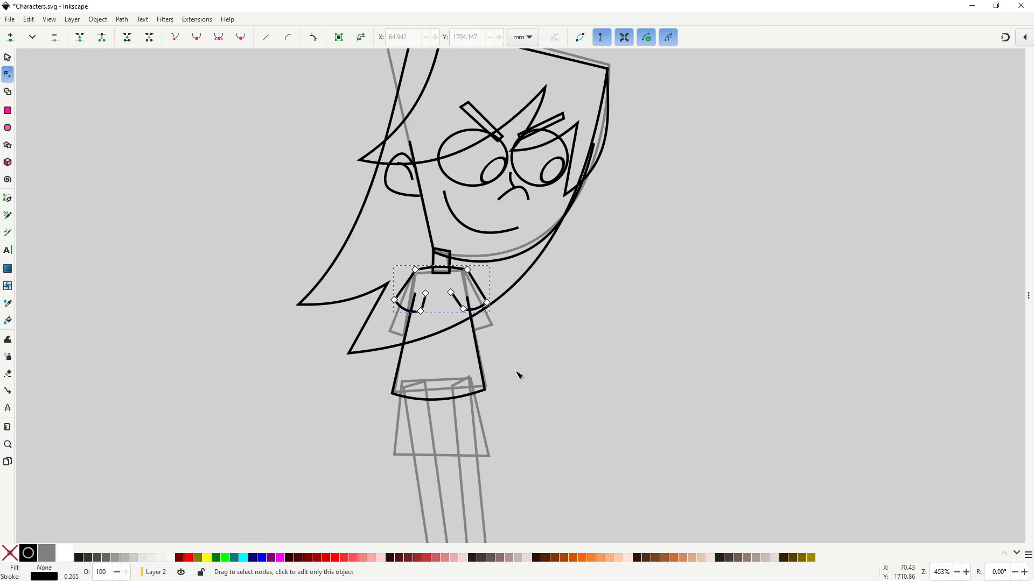
pyautogui.press('Escape')
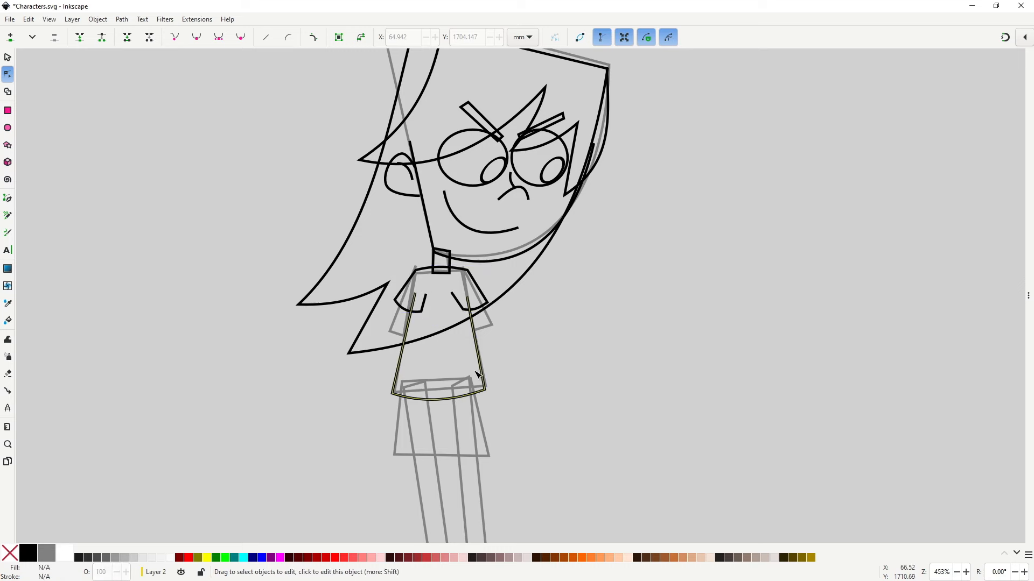
# Step: Draw a closed four-corner left upper arm extending down from inside the left sleeve
pyautogui.press('b')
pyautogui.click(403, 300)
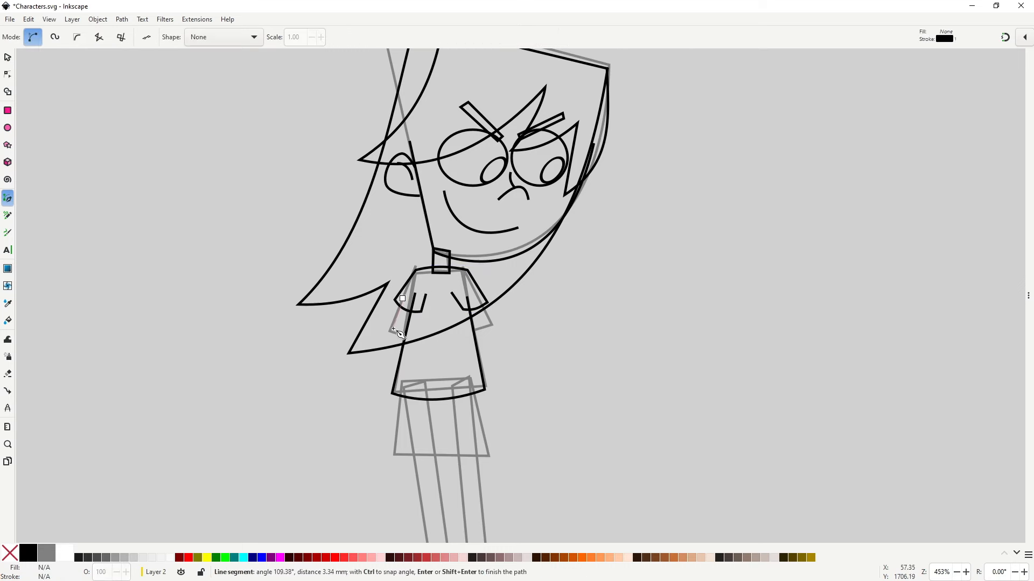
pyautogui.click(410, 343)
pyautogui.click(421, 305)
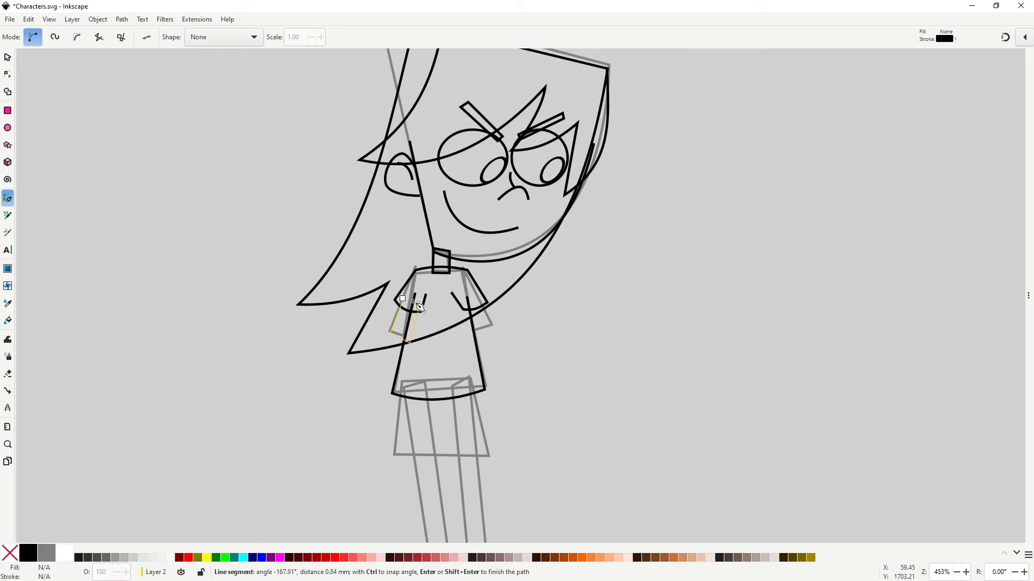
pyautogui.click(402, 298)
# Step: Draw a closed four-corner right upper arm extending down from inside the right sleeve
pyautogui.click(477, 293)
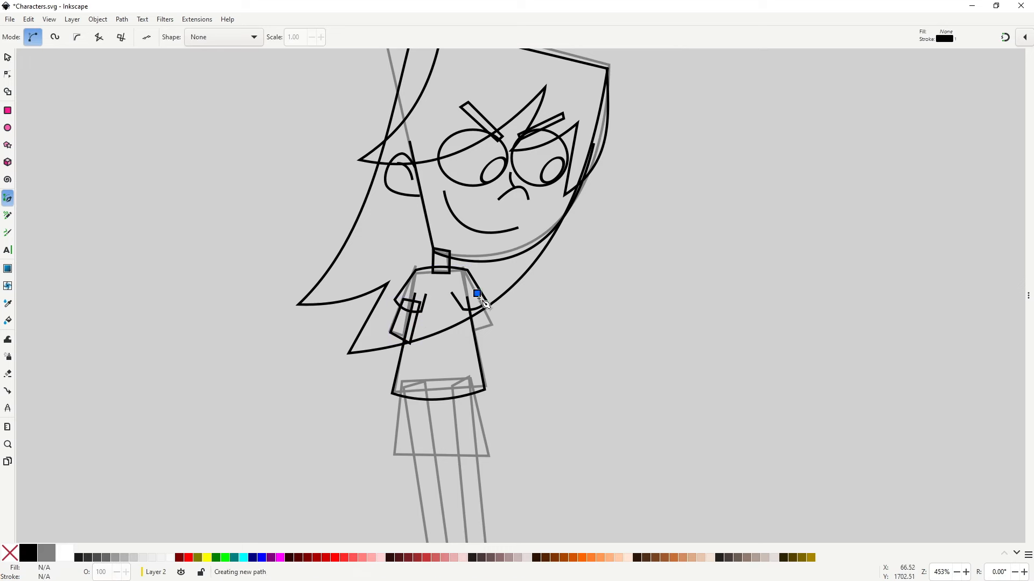
pyautogui.click(490, 327)
pyautogui.click(468, 340)
pyautogui.click(457, 296)
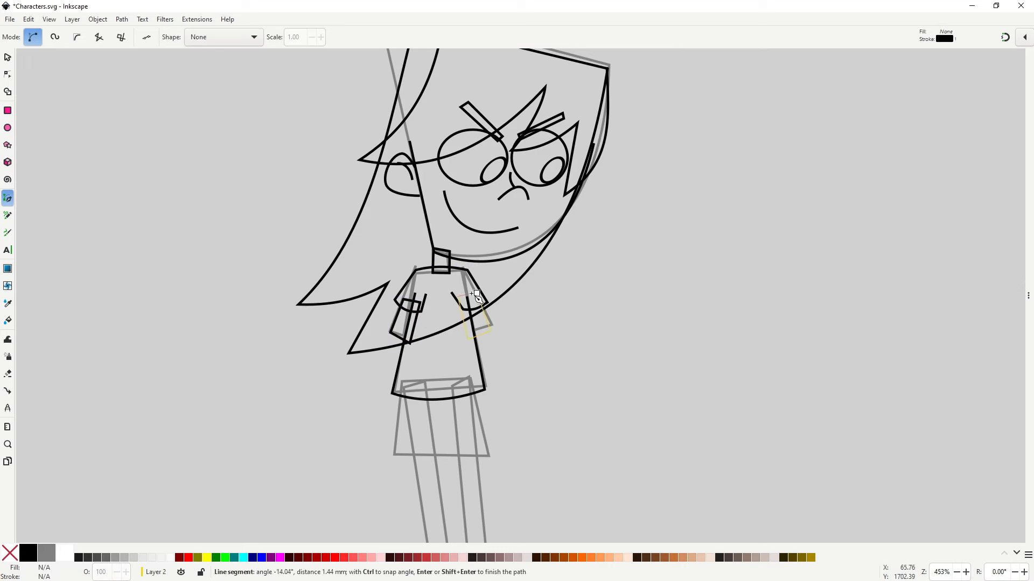
pyautogui.click(477, 293)
pyautogui.scroll(5, 407, 323)
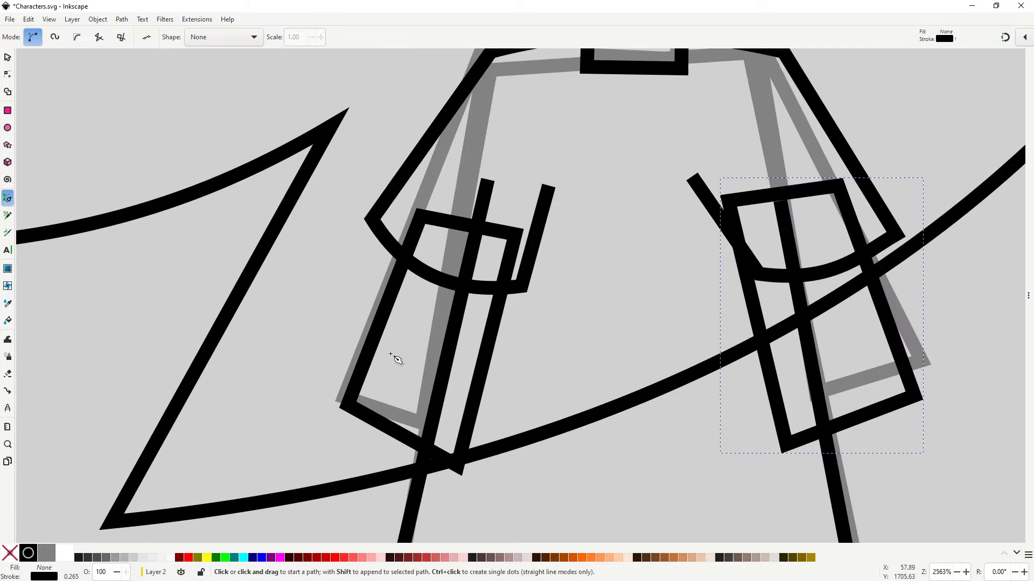
# Step: Round the lower outer corner of the left arm outline and curve its bottom edge
pyautogui.press('n')
pyautogui.click(373, 349)
pyautogui.moveTo(361, 343)
pyautogui.keyDown('shift'); pyautogui.mouseDown()
pyautogui.moveTo(345, 302)
pyautogui.moveTo(360, 375)
pyautogui.moveTo(371, 342)
pyautogui.mouseUp(); pyautogui.keyUp('shift')
pyautogui.moveTo(469, 404); pyautogui.dragTo(476, 386)
pyautogui.moveTo(659, 379); pyautogui.dragTo(493, 387)
# Step: Round the lower outer corner of the right arm outline and raise its lower inner corner slightly
pyautogui.click(762, 343)
pyautogui.moveTo(762, 342)
pyautogui.keyDown('shift'); pyautogui.mouseDown()
pyautogui.moveTo(771, 311)
pyautogui.moveTo(766, 353)
pyautogui.moveTo(752, 367)
pyautogui.moveTo(764, 331)
pyautogui.mouseUp(); pyautogui.keyUp('shift')
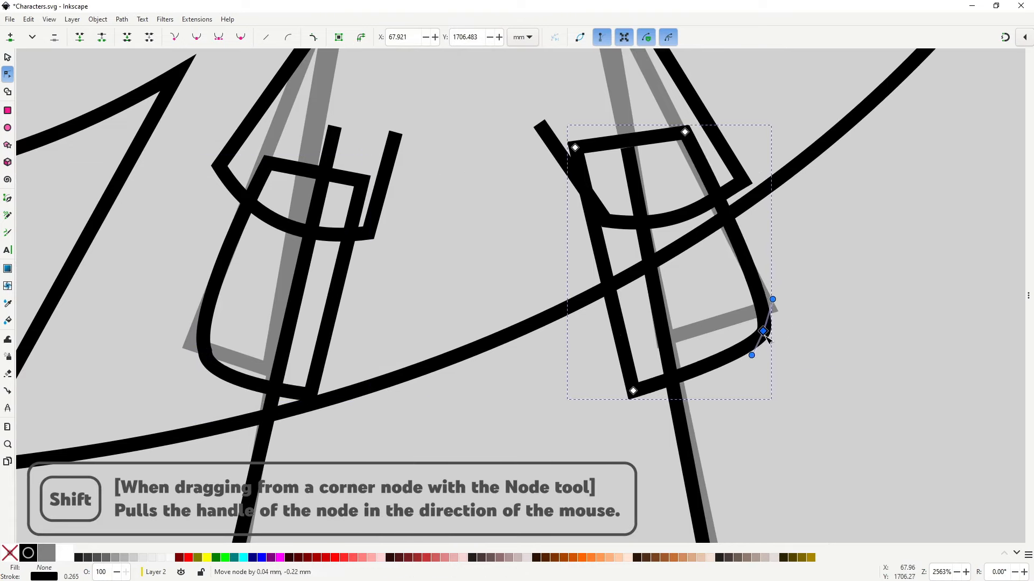
pyautogui.moveTo(633, 391); pyautogui.dragTo(631, 380)
pyautogui.click(763, 331)
pyautogui.moveTo(763, 332); pyautogui.dragTo(759, 327)
pyautogui.press('s')
pyautogui.click(608, 393)
# Step: Draw a closed seven-node shorts outline below the shirt, with a narrow notch separating the two legs
pyautogui.scroll(-5, 608, 393)
pyautogui.moveTo(608, 393); pyautogui.dragTo(590, 264)
pyautogui.moveTo(567, 350); pyautogui.dragTo(560, 324)
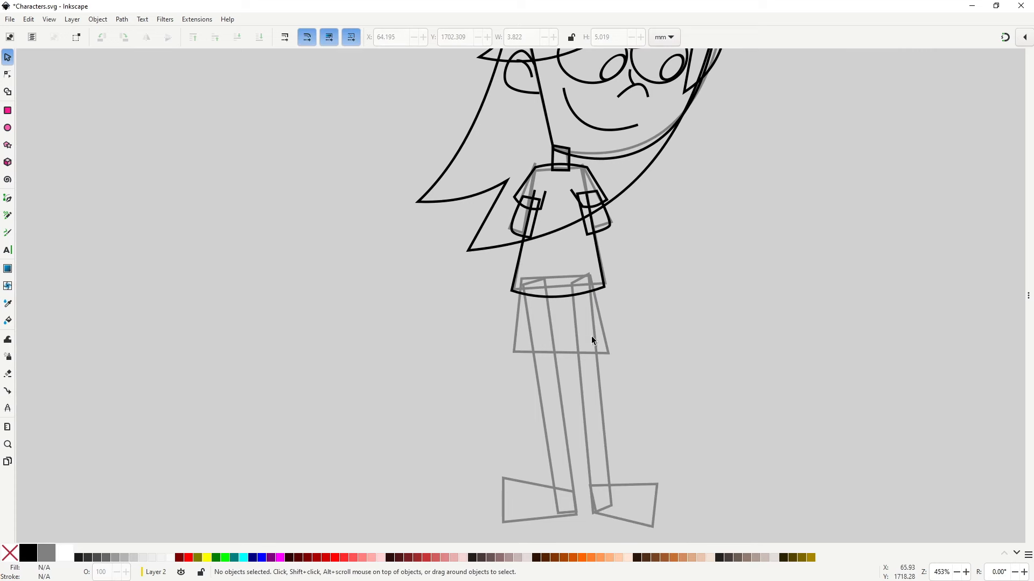
pyautogui.scroll(2, 591, 336)
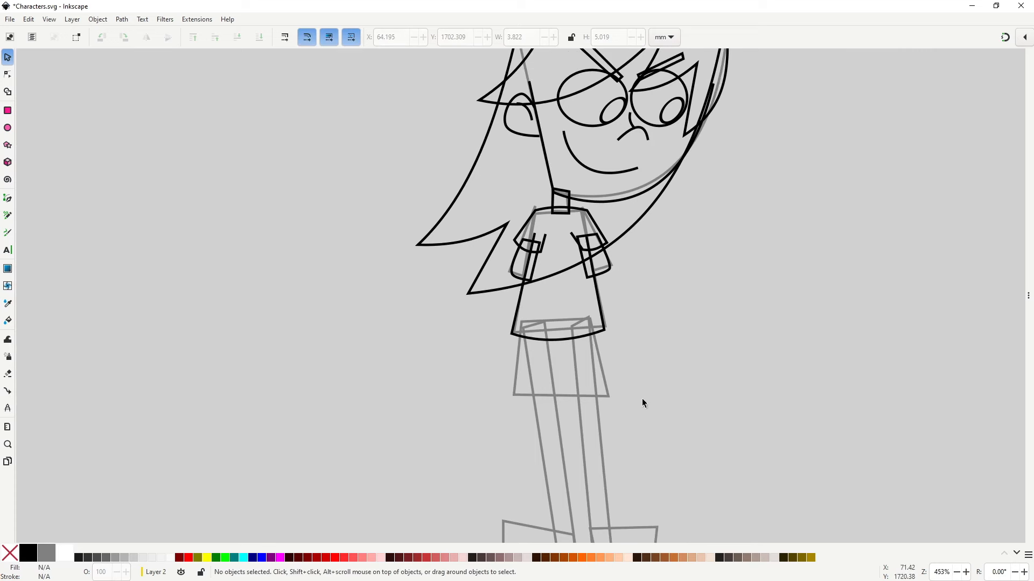
pyautogui.press('b')
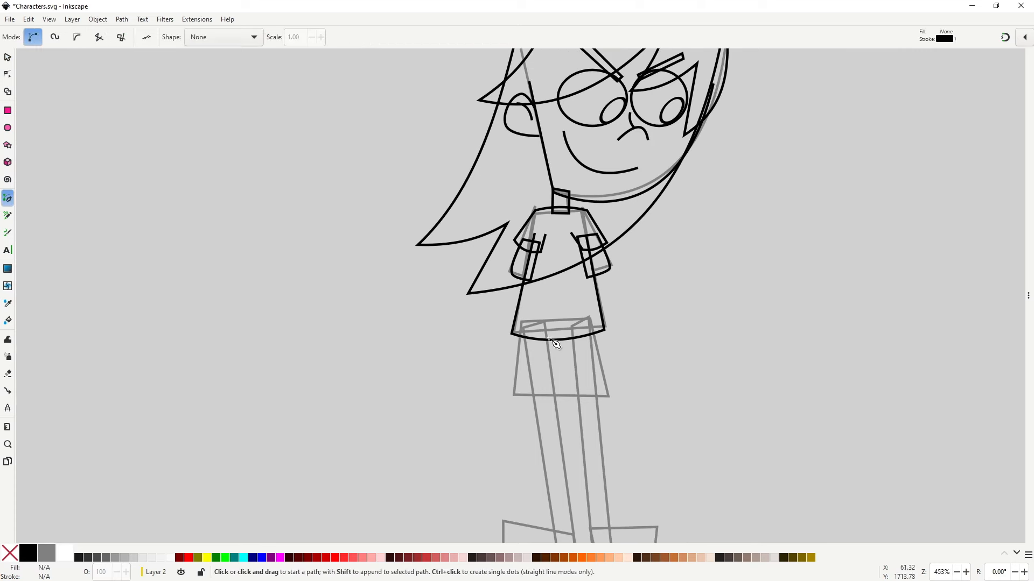
pyautogui.click(520, 333)
pyautogui.click(517, 406)
pyautogui.click(566, 402)
pyautogui.click(561, 350)
pyautogui.click(568, 401)
pyautogui.click(609, 400)
pyautogui.click(595, 329)
pyautogui.click(520, 333)
# Step: Bow both shorts hems downward, shift the waist's left corner inward and pull the shirt's lower corners slightly inward
pyautogui.press('n')
pyautogui.moveTo(521, 333); pyautogui.dragTo(521, 328)
pyautogui.moveTo(543, 409); pyautogui.dragTo(583, 410)
pyautogui.moveTo(560, 349); pyautogui.dragTo(514, 331)
pyautogui.click(512, 334)
pyautogui.moveTo(602, 334); pyautogui.dragTo(600, 334)
pyautogui.click(639, 382)
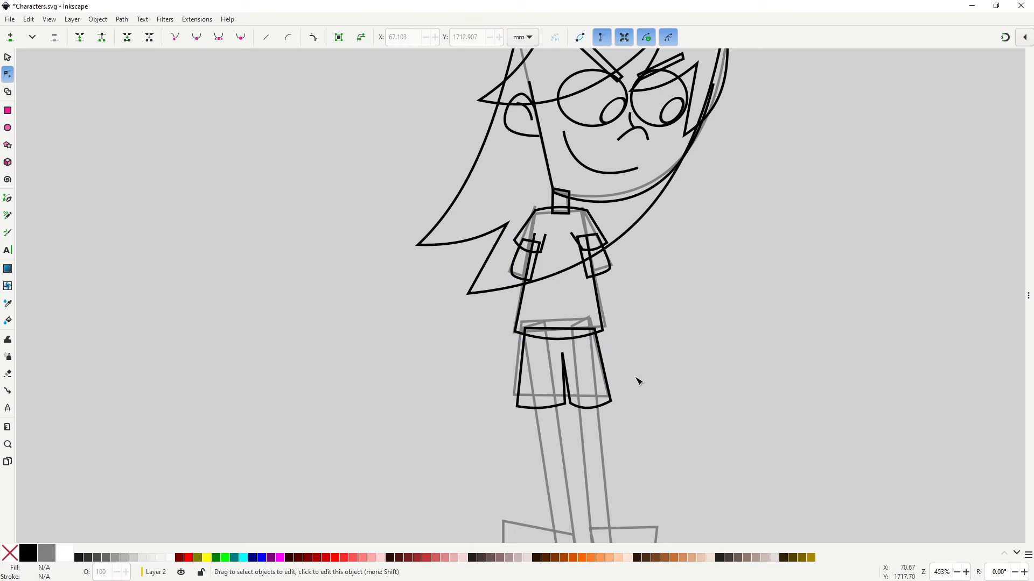
# Step: Draw a closed four-corner left leg running from inside the shorts down to the foot of the sketch
pyautogui.scroll(-8, 629, 328)
pyautogui.press('b')
pyautogui.scroll(2, 543, 225)
pyautogui.click(532, 225)
pyautogui.click(560, 435)
pyautogui.click(515, 225)
pyautogui.click(533, 225)
# Step: Draw a closed four-corner right leg running from inside the shorts down to the foot of the sketch
pyautogui.click(582, 435)
pyautogui.click(559, 226)
pyautogui.click(578, 225)
pyautogui.click(599, 433)
pyautogui.click(582, 435)
pyautogui.moveTo(582, 435); pyautogui.dragTo(525, 431)
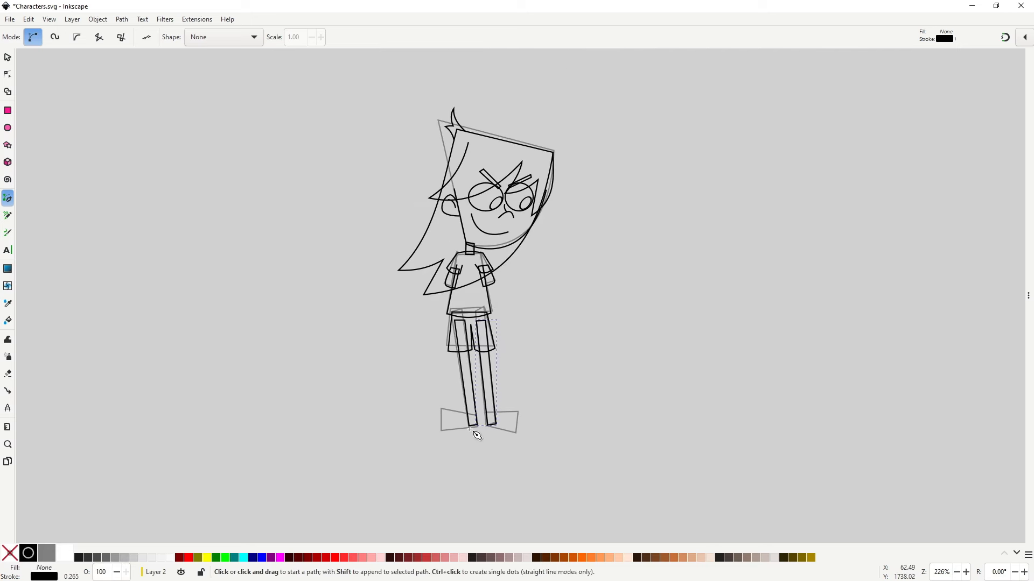
# Step: Draw a closed four-corner left shoe outline over the sketched left foot
pyautogui.scroll(3, 474, 438)
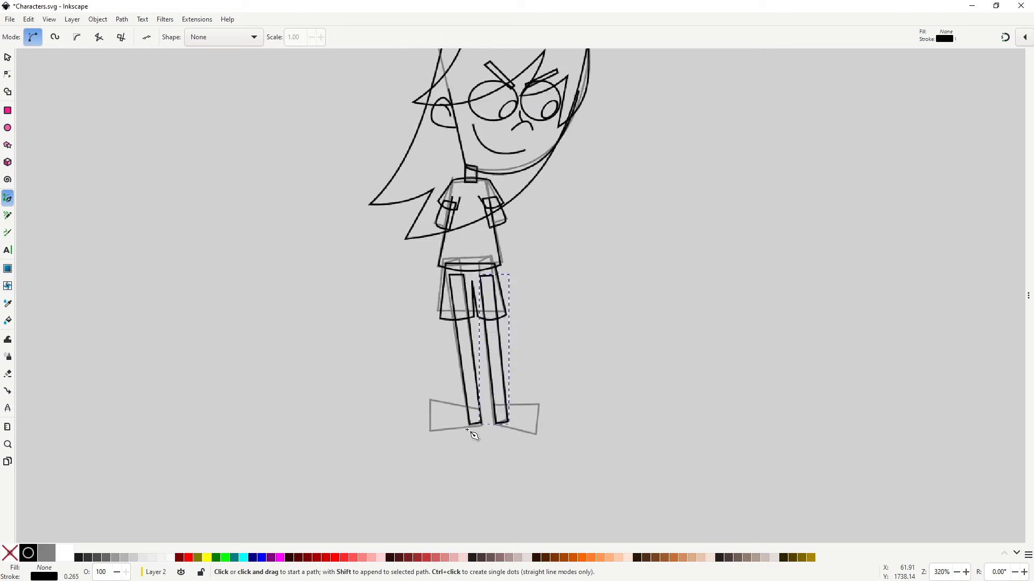
pyautogui.click(450, 427)
pyautogui.click(444, 394)
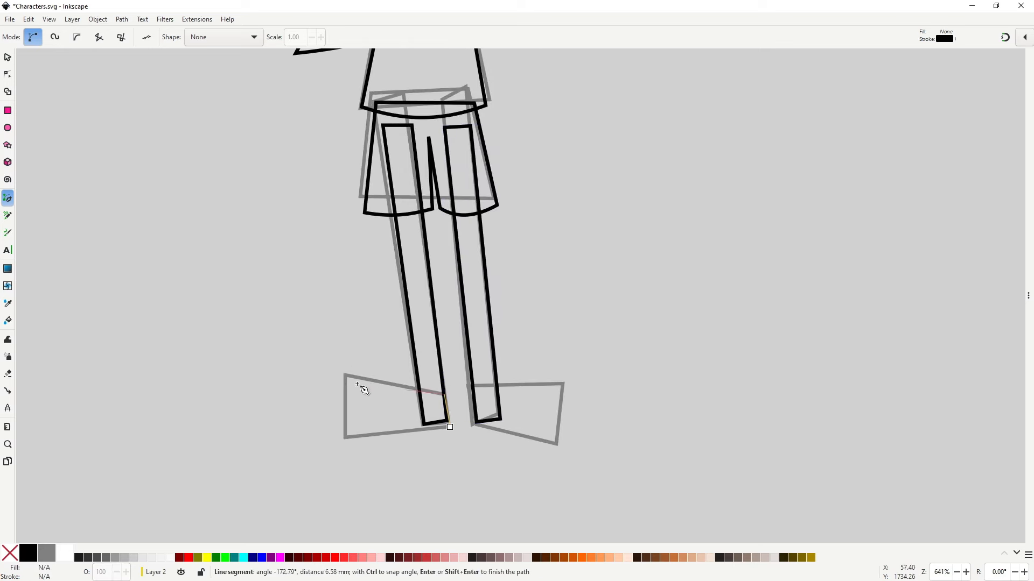
pyautogui.click(346, 375)
pyautogui.click(349, 438)
pyautogui.click(450, 427)
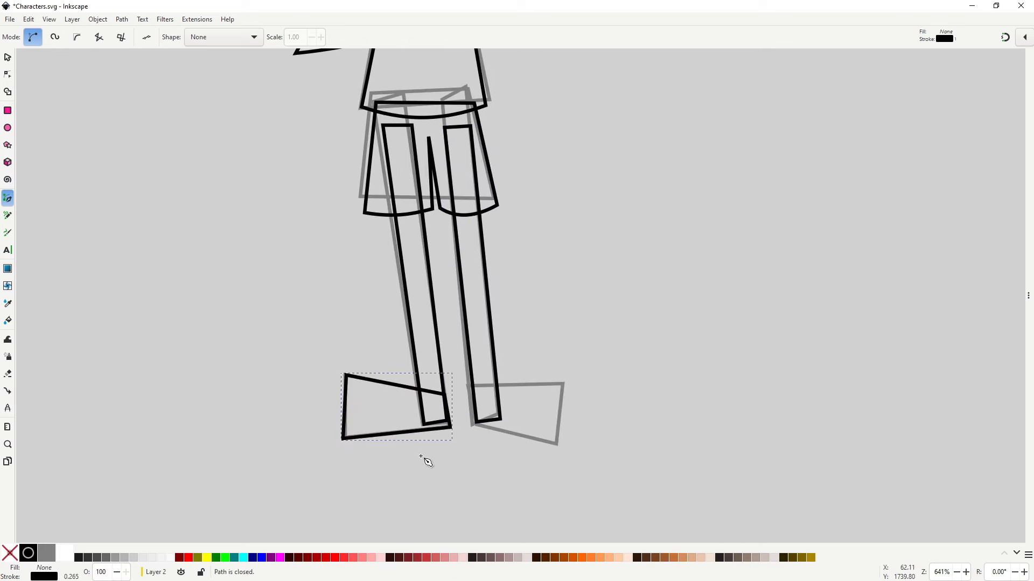
# Step: Delete the left shoe's upper toe corner node and bend the remaining edge into a rounded toe
pyautogui.press('n')
pyautogui.moveTo(304, 334); pyautogui.dragTo(334, 360)
pyautogui.press('Delete')
pyautogui.moveTo(397, 426); pyautogui.dragTo(356, 399)
pyautogui.scroll(1, 356, 399)
pyautogui.scroll(1, 358, 403)
# Step: Add a straight sole line along the left shoe's base and a curved toe-cap line across its front
pyautogui.press('b')
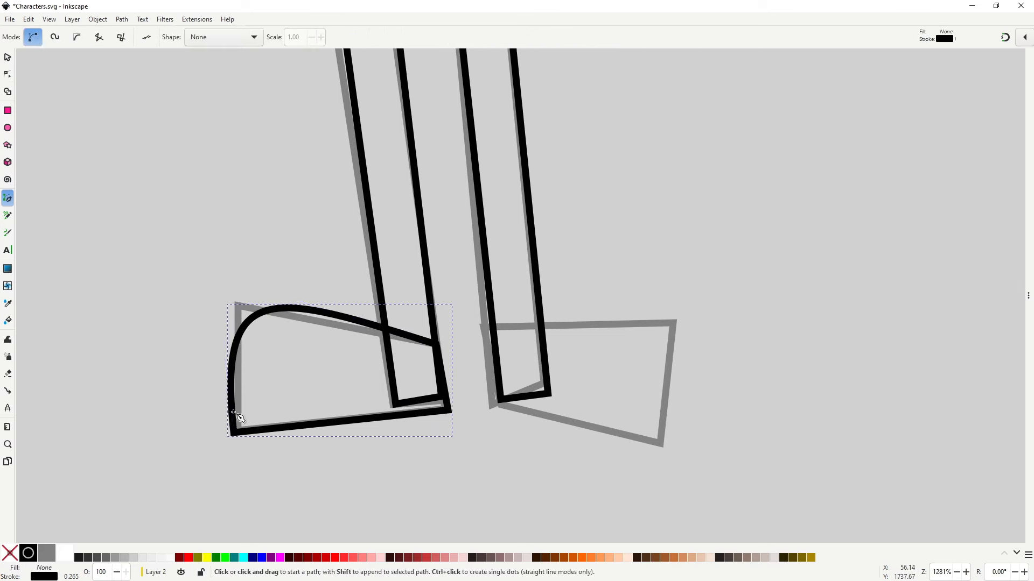
pyautogui.click(231, 411)
pyautogui.doubleClick(443, 392)
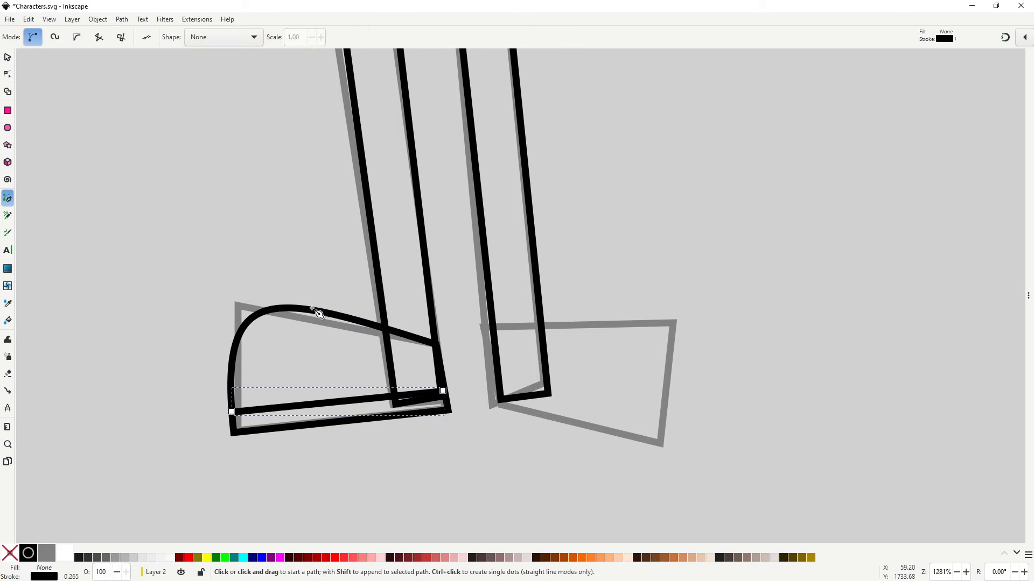
pyautogui.click(307, 309)
pyautogui.moveTo(339, 421); pyautogui.dragTo(339, 538)
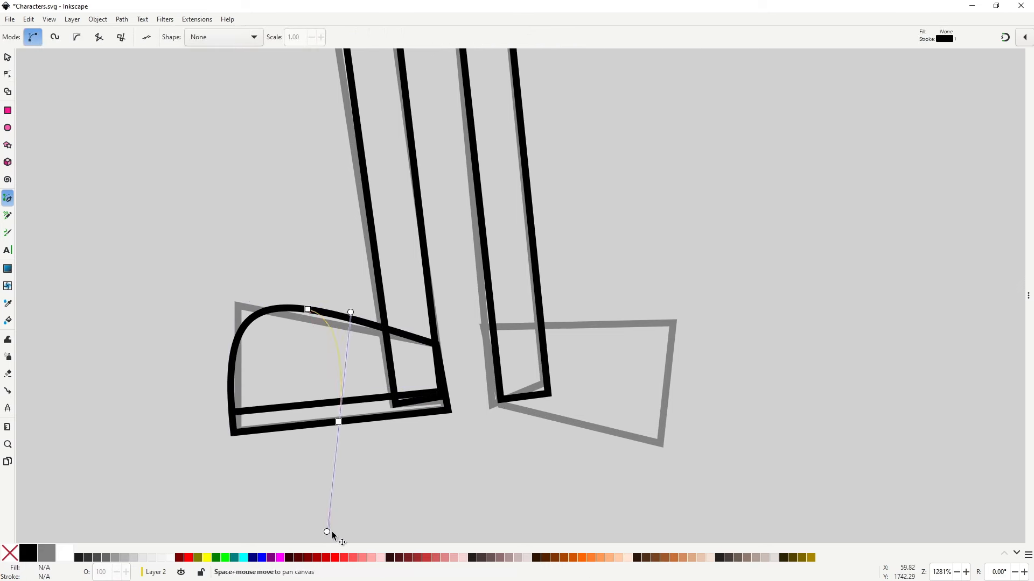
pyautogui.press('Return')
# Step: Duplicate the left shoe with its detail lines, mirror the copy horizontally at the right leg and skew it slightly
pyautogui.press('s')
pyautogui.moveTo(189, 270); pyautogui.dragTo(461, 460)
pyautogui.hotkey('ctrl', 'd')
pyautogui.moveTo(303, 311); pyautogui.dragTo(578, 347)
pyautogui.press('h')
pyautogui.click(594, 376)
pyautogui.moveTo(596, 442); pyautogui.dragTo(621, 414)
pyautogui.click(725, 282)
pyautogui.press('n')
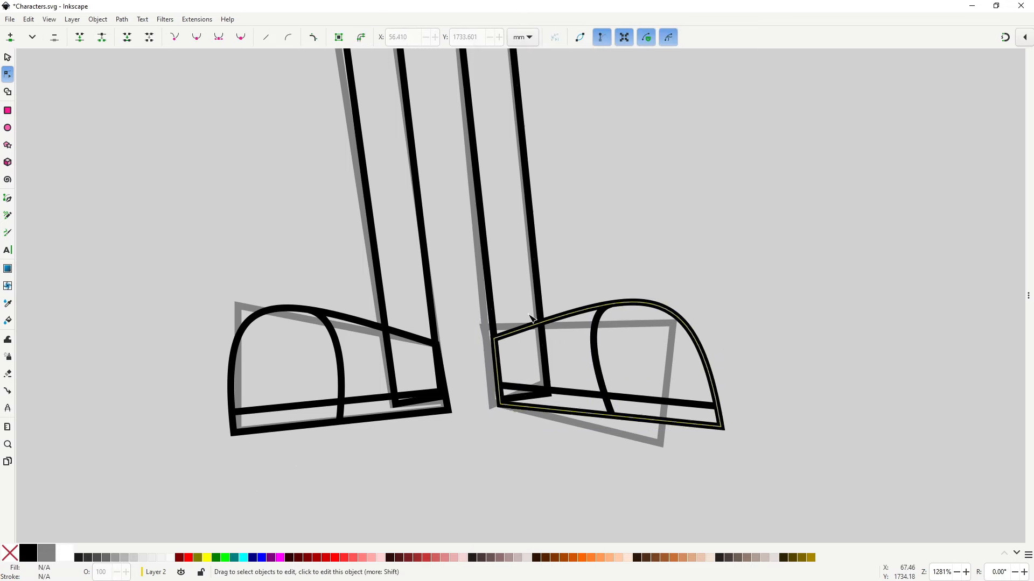
# Step: Draw a closed four-corner box around the left ankle, wider than the leg, and raise its top edge slightly
pyautogui.scroll(2, 517, 355)
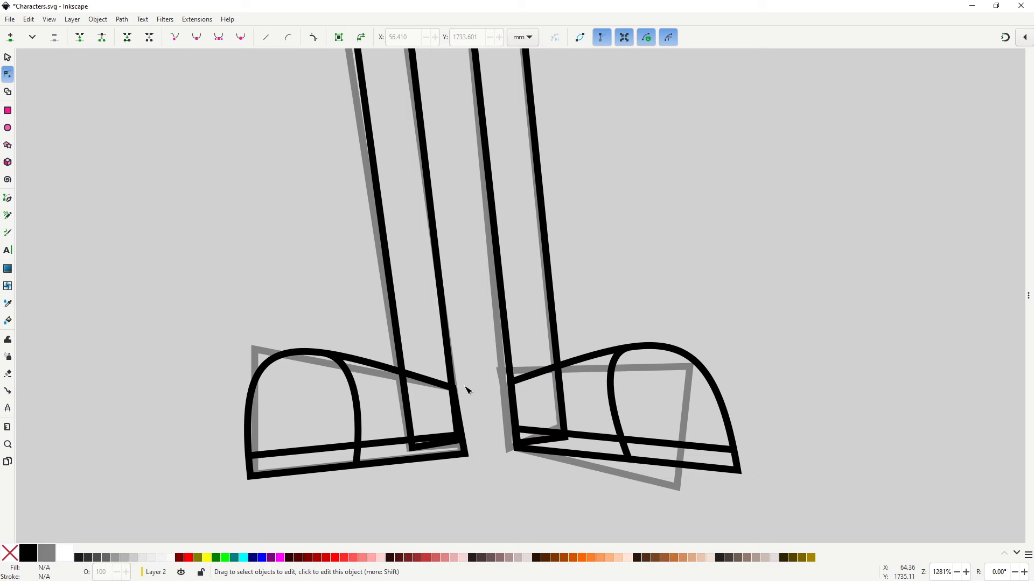
pyautogui.press('b')
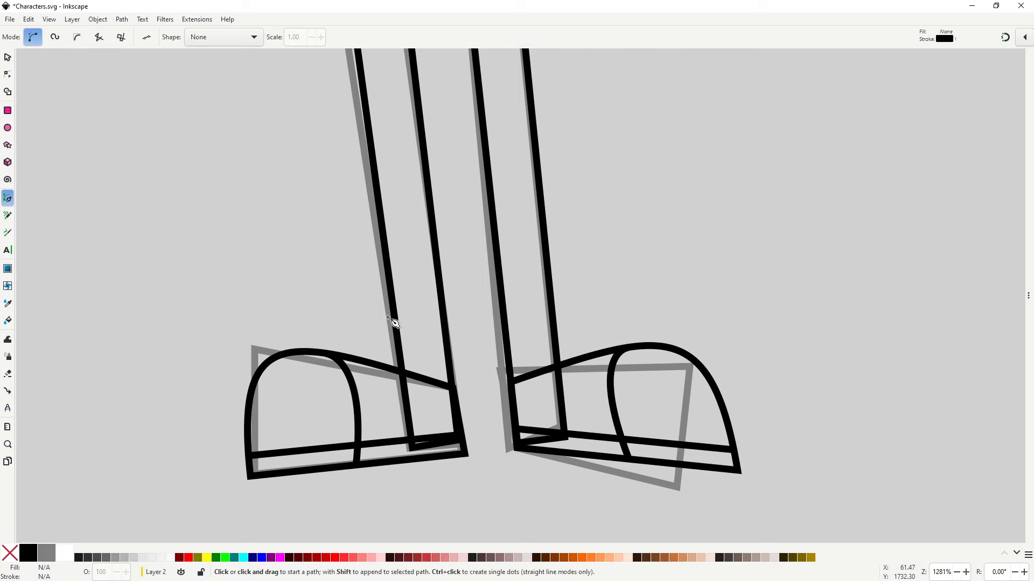
pyautogui.click(373, 321)
pyautogui.click(465, 318)
pyautogui.click(483, 466)
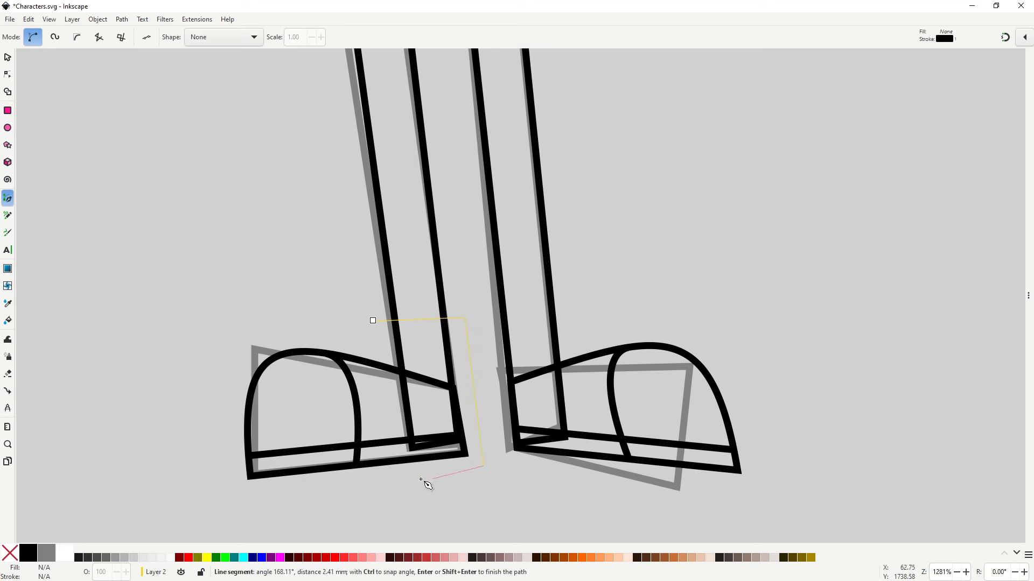
pyautogui.click(387, 478)
pyautogui.click(373, 321)
pyautogui.press('n')
pyautogui.moveTo(332, 276); pyautogui.dragTo(462, 303)
# Step: Intersect a duplicate of the left leg with the ankle box to form a sock, and bow its top edge downward
pyautogui.press('s')
pyautogui.click(436, 264)
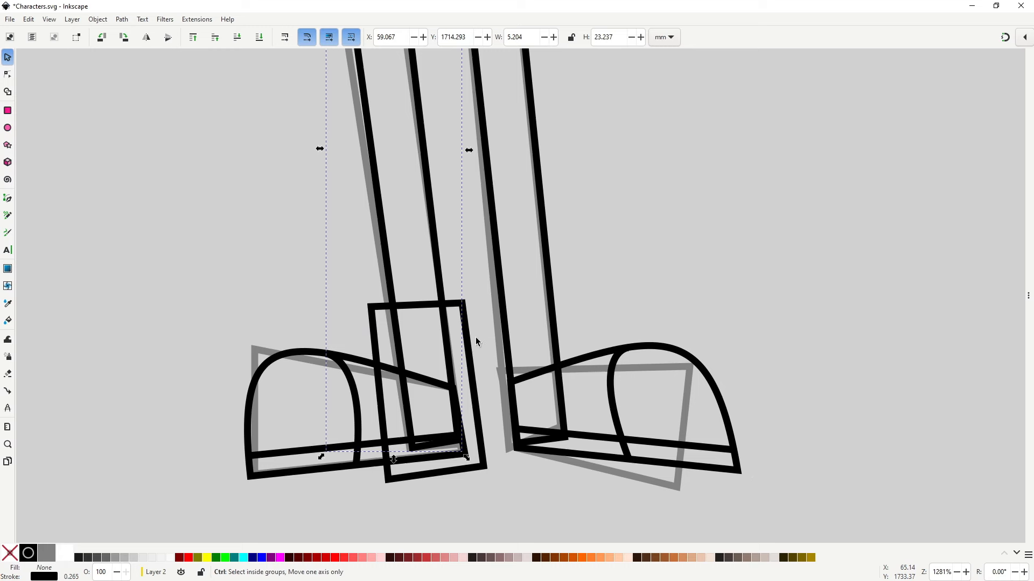
pyautogui.keyDown('shift'); pyautogui.click(470, 352); pyautogui.keyUp('shift')
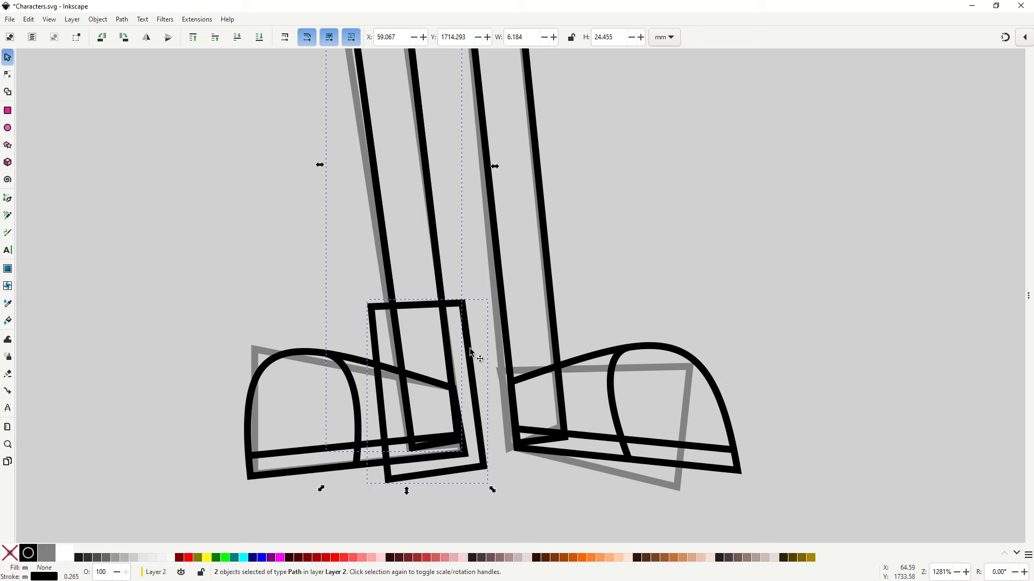
pyautogui.hotkey('ctrl', '*')
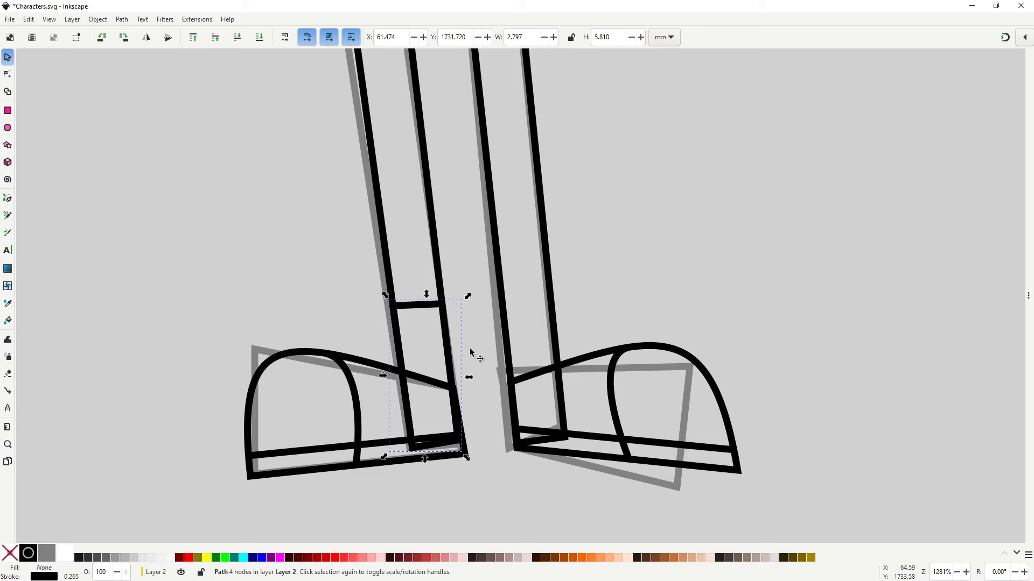
pyautogui.press('n')
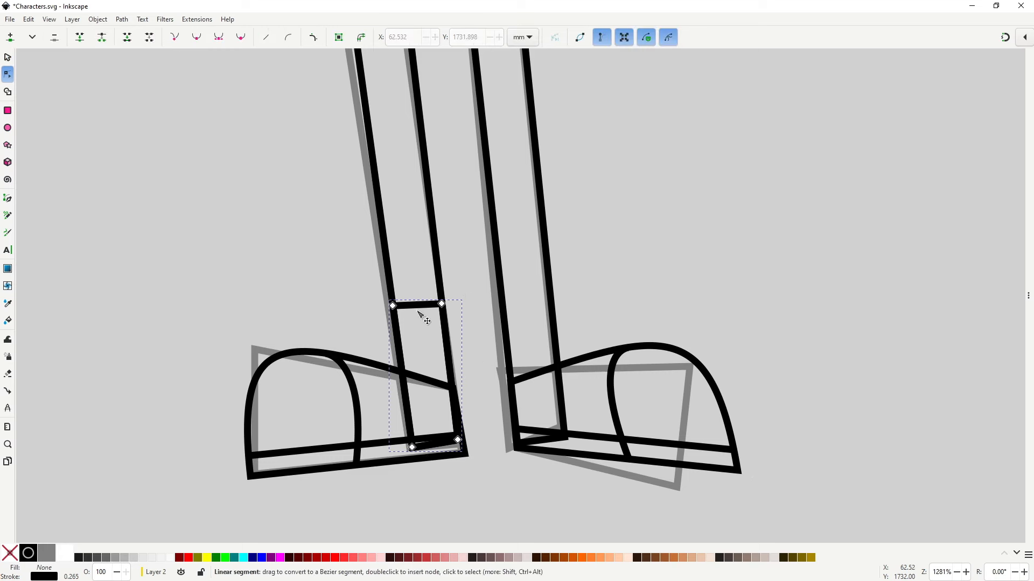
pyautogui.moveTo(421, 305); pyautogui.dragTo(419, 336)
# Step: Draw two short, nearly vertical rib lines on the left sock, rising from the top of the shoe
pyautogui.press('b')
pyautogui.click(417, 377)
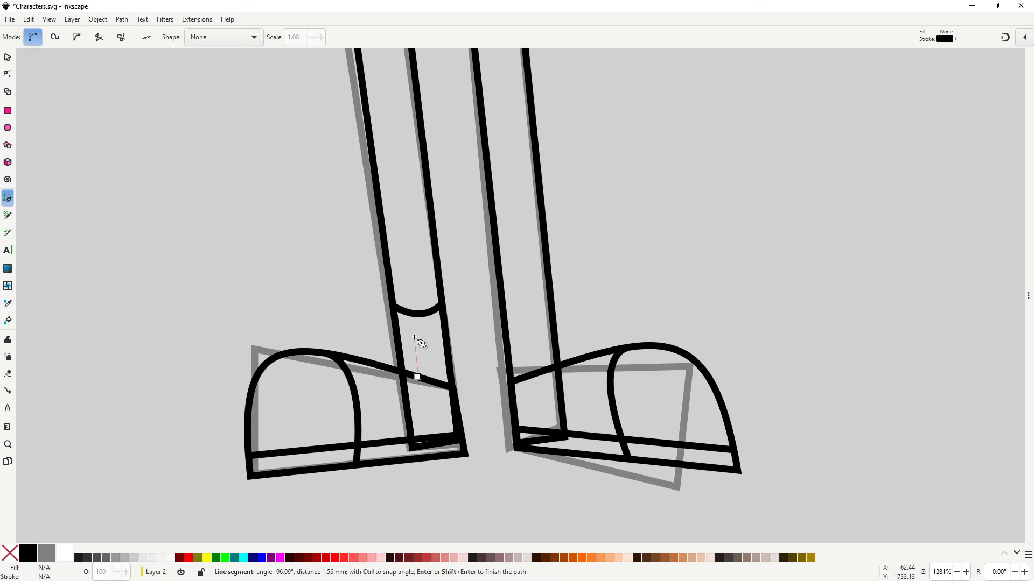
pyautogui.doubleClick(413, 336)
pyautogui.press('space')
pyautogui.press('space')
pyautogui.click(434, 383)
pyautogui.doubleClick(429, 339)
pyautogui.press('space')
pyautogui.click(485, 422)
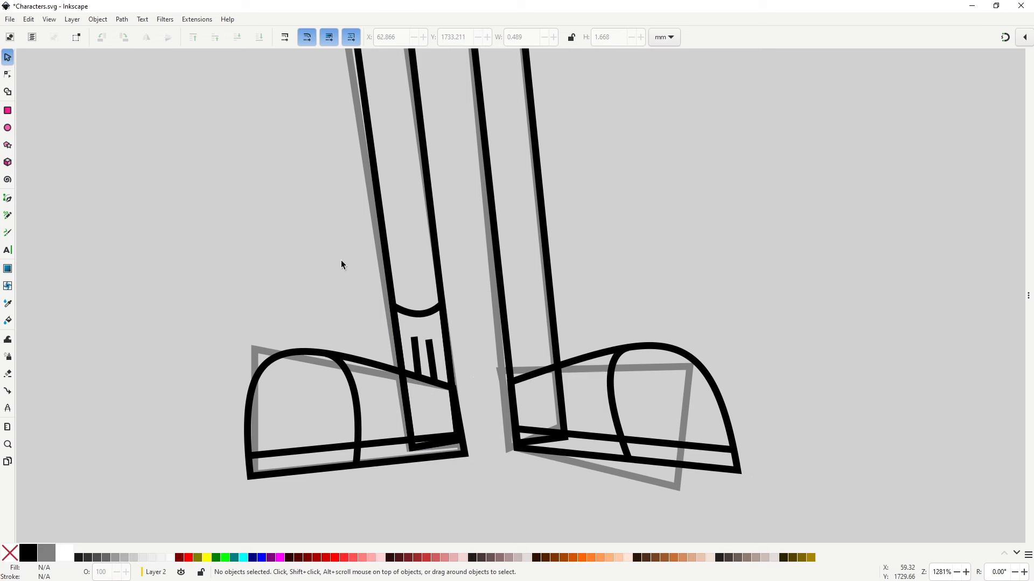
# Step: Place a copy of the left sock and its rib lines on the right ankle and skew it to fit the leg
pyautogui.moveTo(333, 246); pyautogui.dragTo(483, 468)
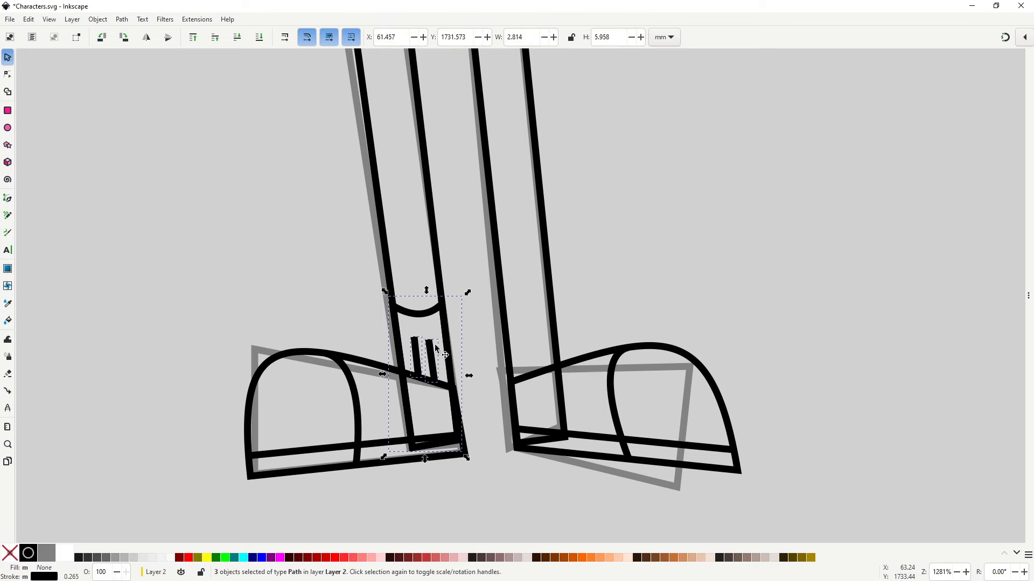
pyautogui.moveTo(434, 355); pyautogui.dragTo(544, 366)
pyautogui.click(529, 310)
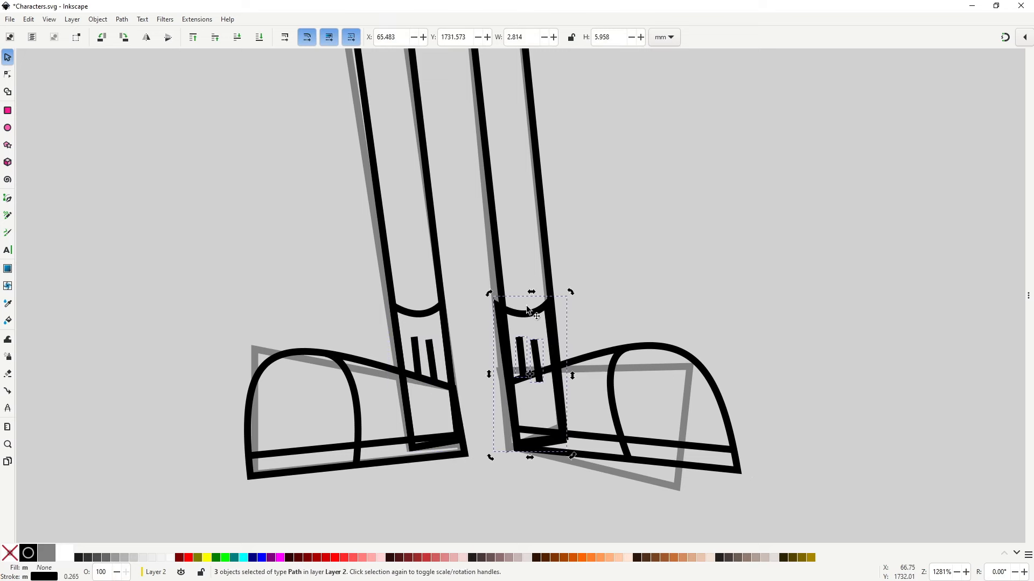
pyautogui.moveTo(530, 291); pyautogui.dragTo(534, 312)
pyautogui.click(704, 316)
# Step: Select the complete black character drawing and move it clear of the grey sketch, to the sketch's right
pyautogui.scroll(-1, 703, 321)
pyautogui.scroll(-2, 703, 321)
pyautogui.moveTo(749, 267); pyautogui.dragTo(601, 366)
pyautogui.scroll(-1, 609, 297)
pyautogui.moveTo(645, 252); pyautogui.dragTo(575, 310)
pyautogui.scroll(-1, 597, 318)
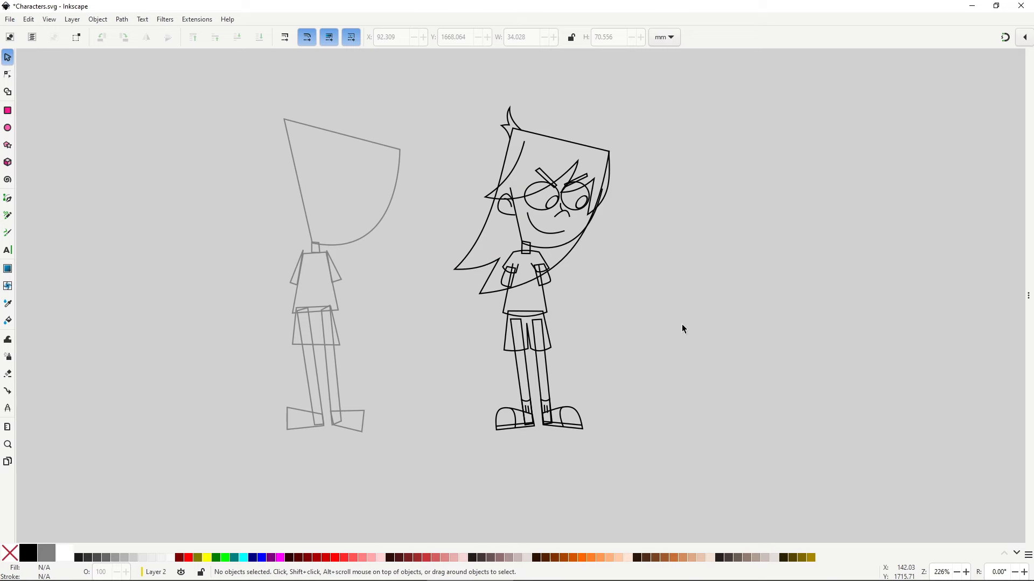
# Step: Fill the face, neck, both arms and both legs with a flat skin colour of HSL 24, 100, 75
pyautogui.click(102, 20)
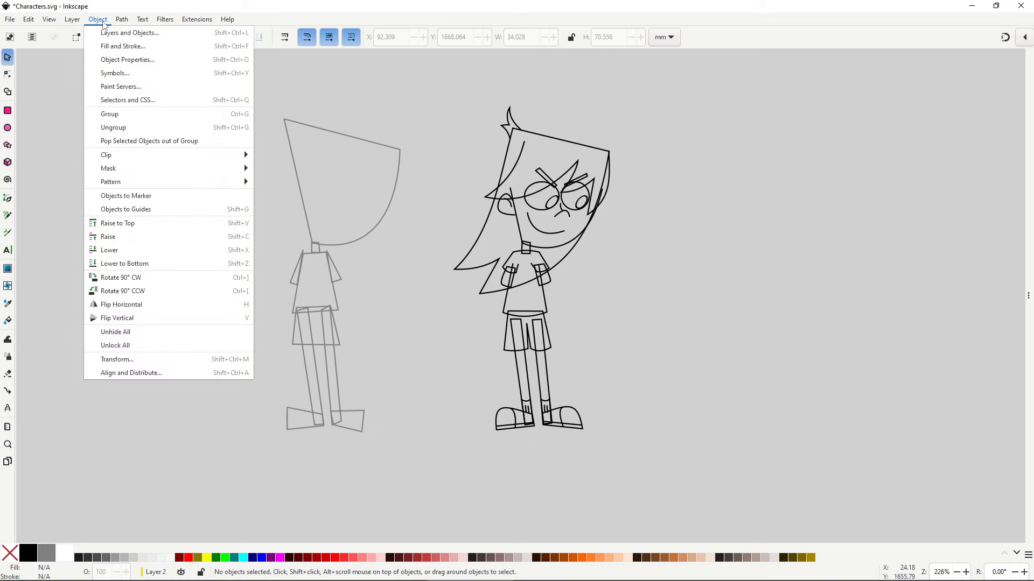
pyautogui.click(189, 53)
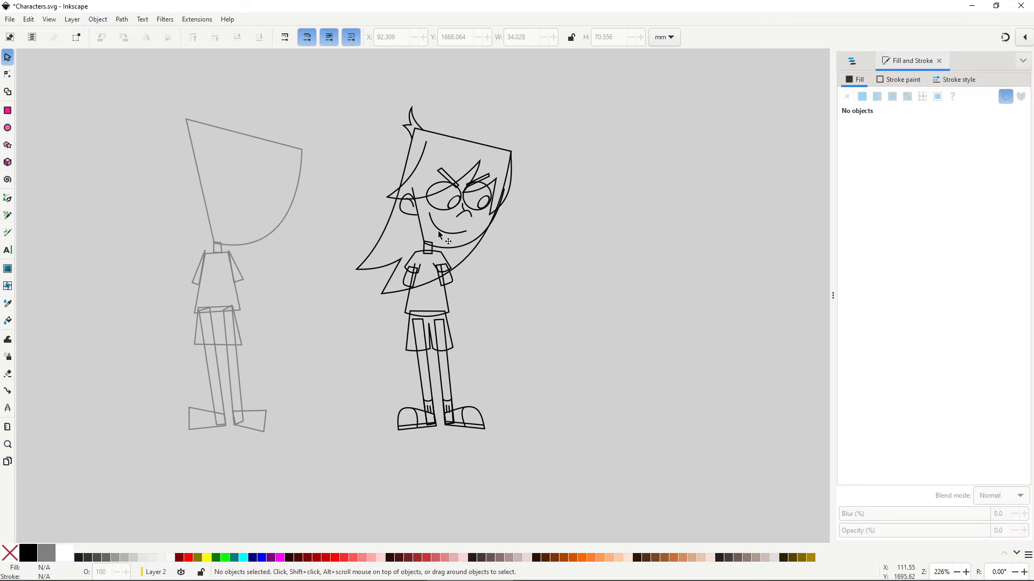
pyautogui.scroll(3, 425, 237)
pyautogui.press('n')
pyautogui.click(439, 280)
pyautogui.keyDown('shift'); pyautogui.click(520, 375); pyautogui.keyUp('shift')
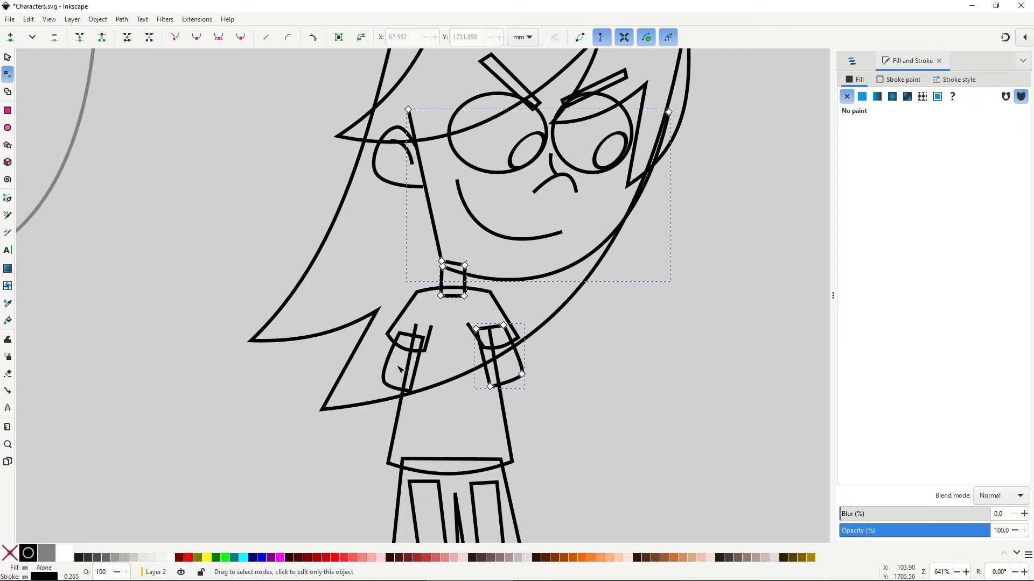
pyautogui.keyDown('shift'); pyautogui.click(410, 376); pyautogui.keyUp('shift')
pyautogui.scroll(-6, 591, 243)
pyautogui.keyDown('shift'); pyautogui.click(523, 366); pyautogui.keyUp('shift')
pyautogui.keyDown('shift'); pyautogui.click(447, 431); pyautogui.keyUp('shift')
pyautogui.hscroll(2, 632, 334)
pyautogui.scroll(-3, 492, 374)
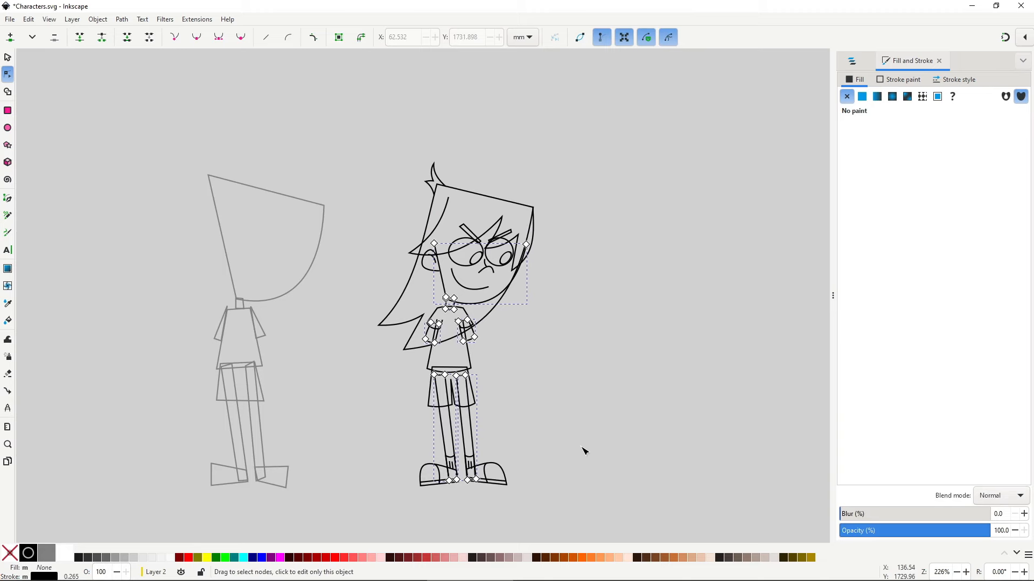
pyautogui.click(862, 97)
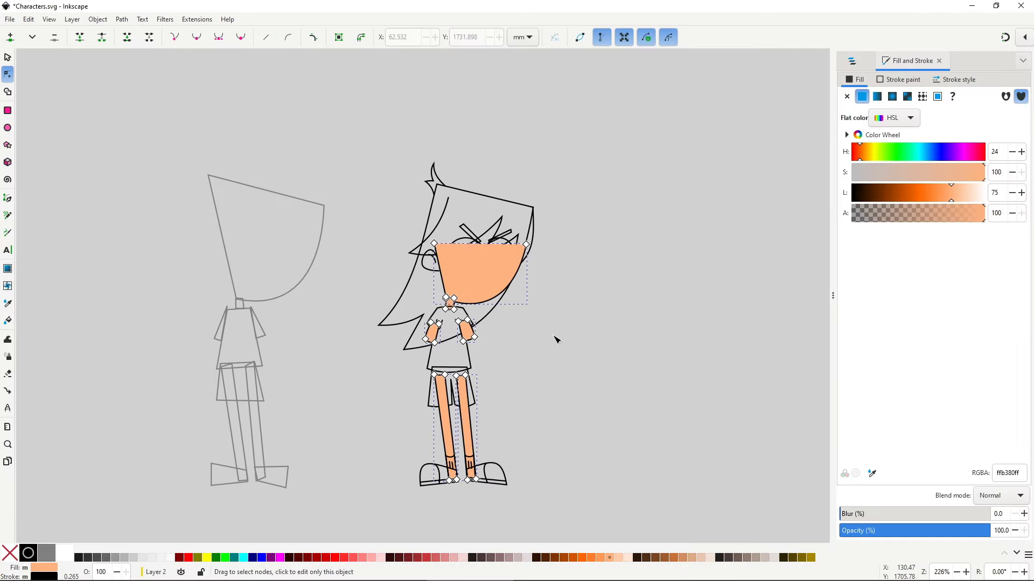
pyautogui.press('Escape')
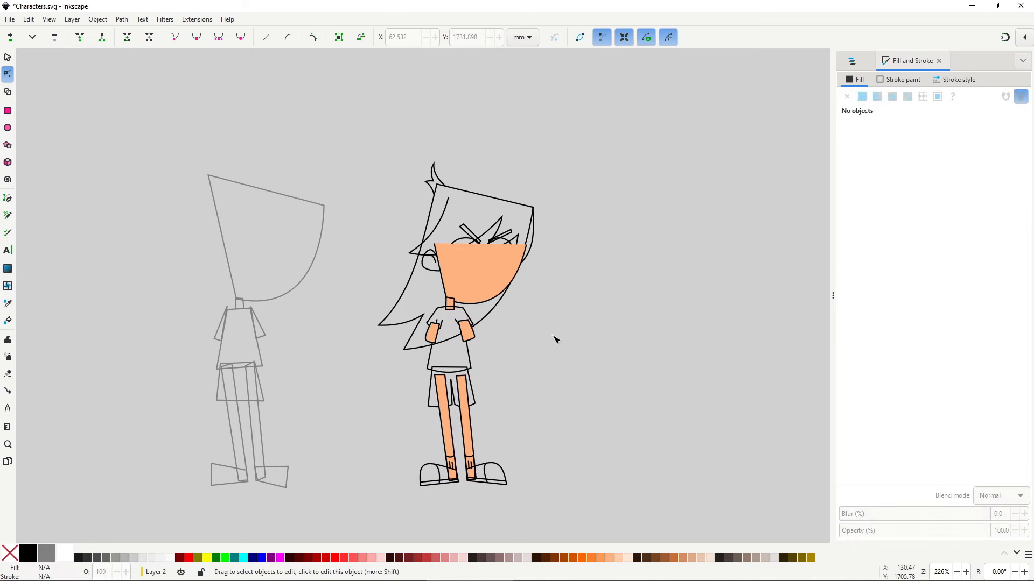
# Step: Lower the filled face shape to the bottom of the stacking order, behind the facial features and hair
pyautogui.click(469, 283)
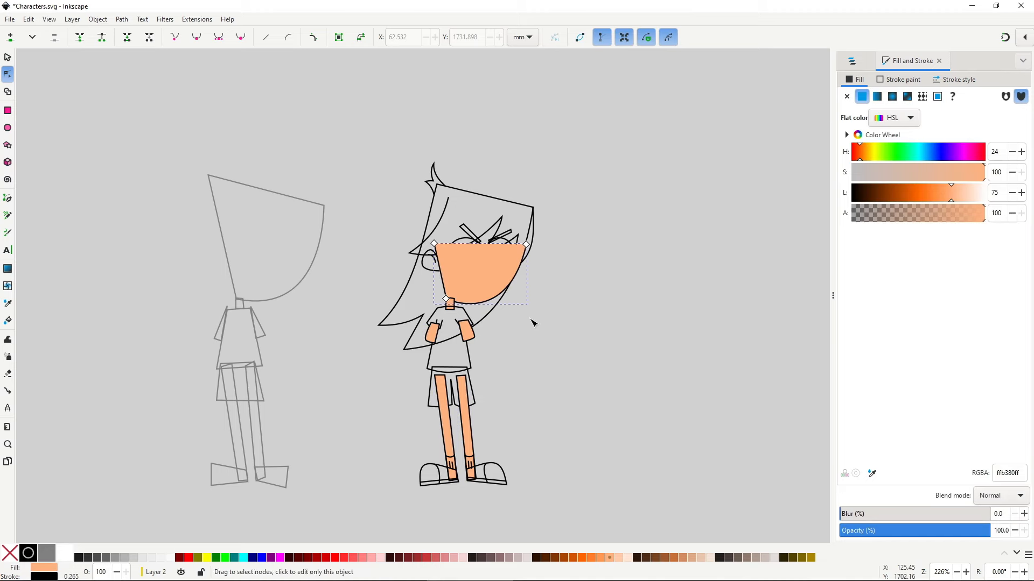
pyautogui.press('s')
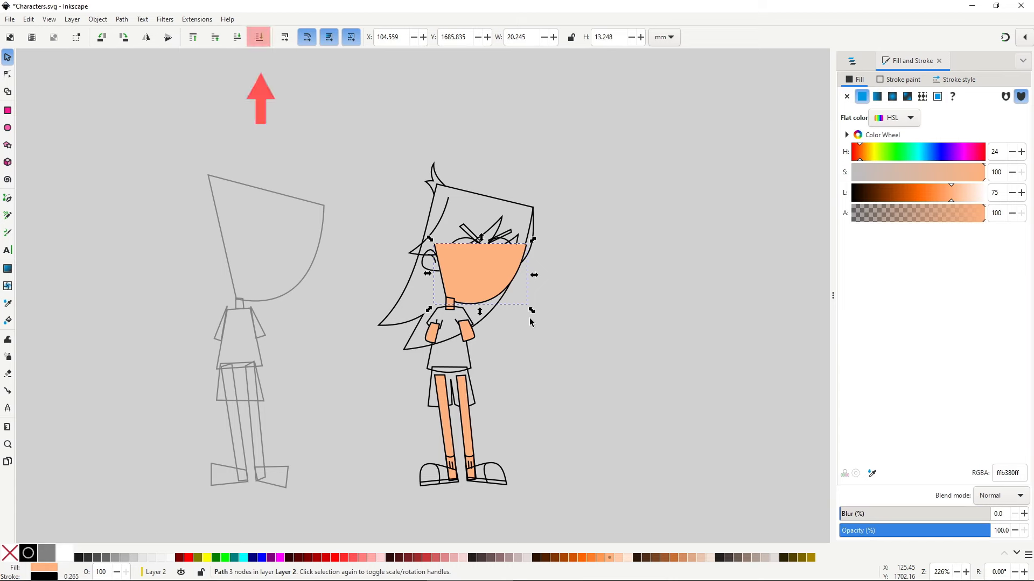
pyautogui.click(237, 37)
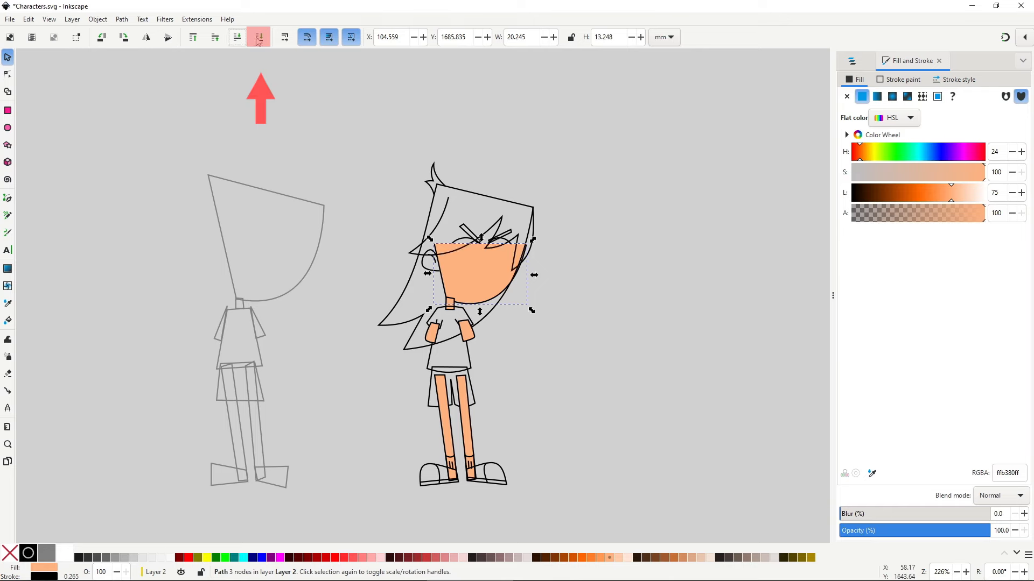
pyautogui.click(259, 37)
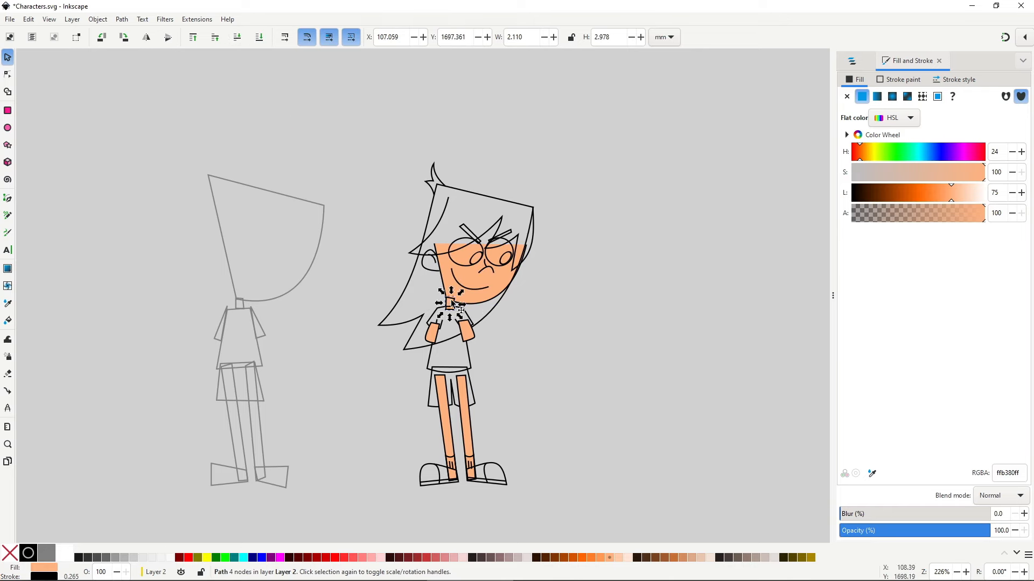
# Step: Lower both arms and both legs to the bottom of the stacking order, behind the clothing outlines
pyautogui.click(432, 335)
pyautogui.keyDown('shift'); pyautogui.click(469, 339); pyautogui.keyUp('shift')
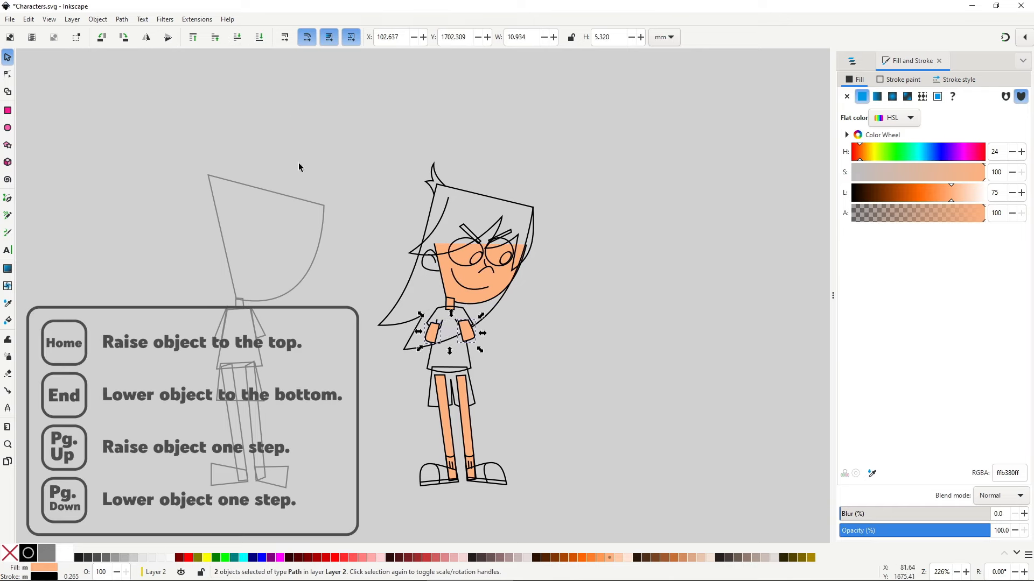
pyautogui.click(259, 37)
pyautogui.click(512, 393)
pyautogui.click(464, 417)
pyautogui.keyDown('shift'); pyautogui.click(449, 428); pyautogui.keyUp('shift')
pyautogui.click(259, 36)
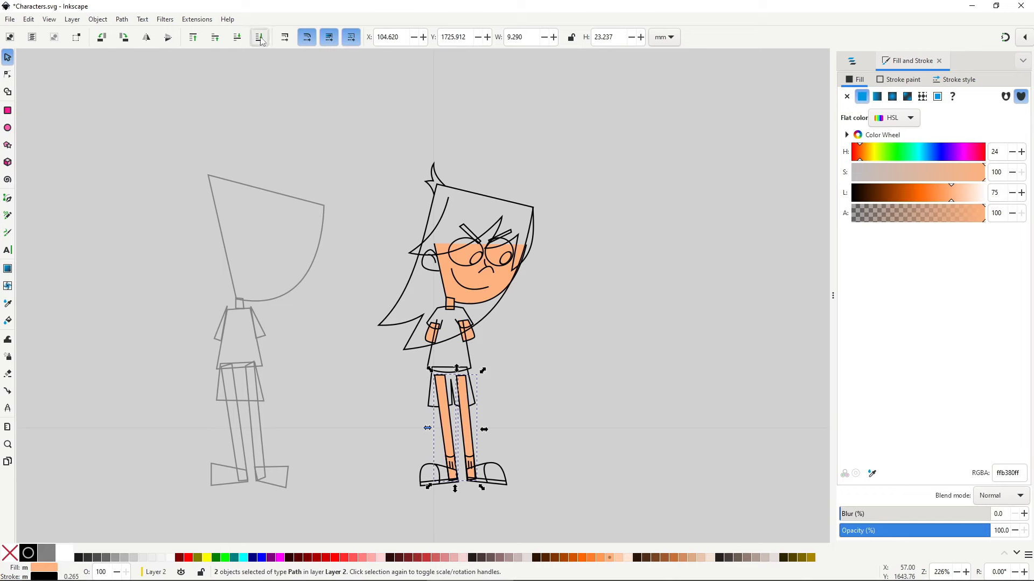
pyautogui.click(499, 351)
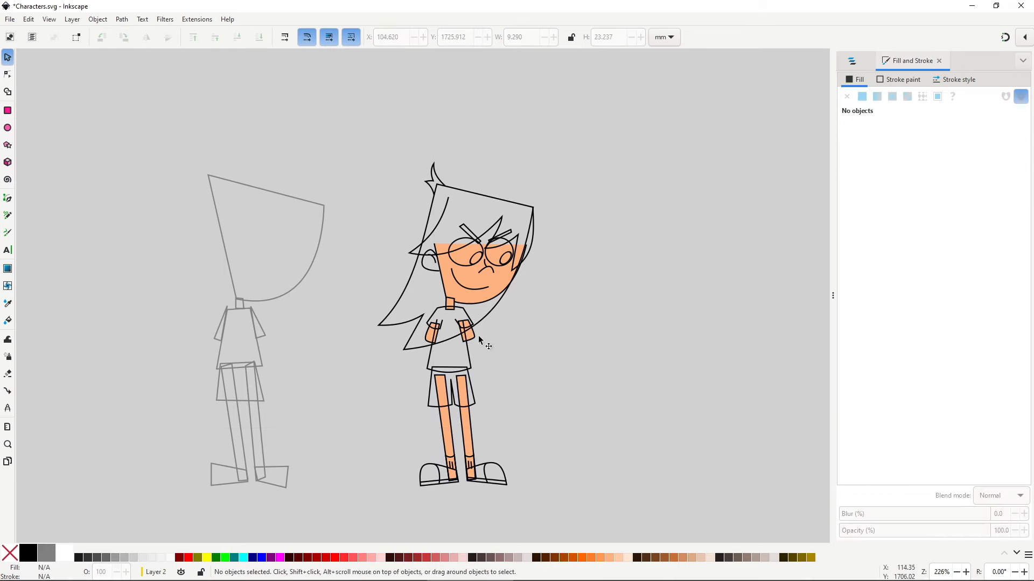
# Step: Fill the ear with the skin colour sampled from the face
pyautogui.click(428, 270)
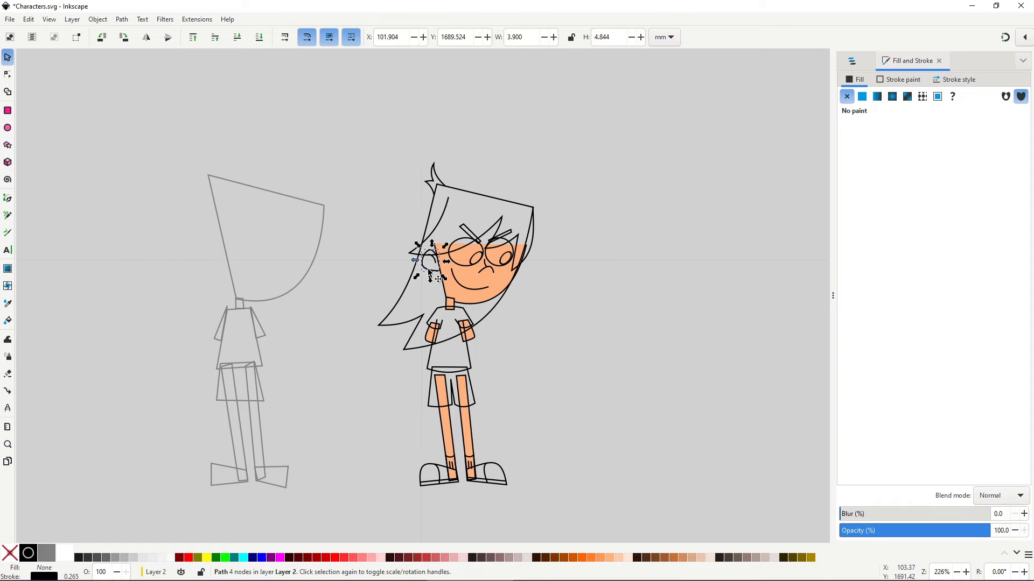
pyautogui.press('d')
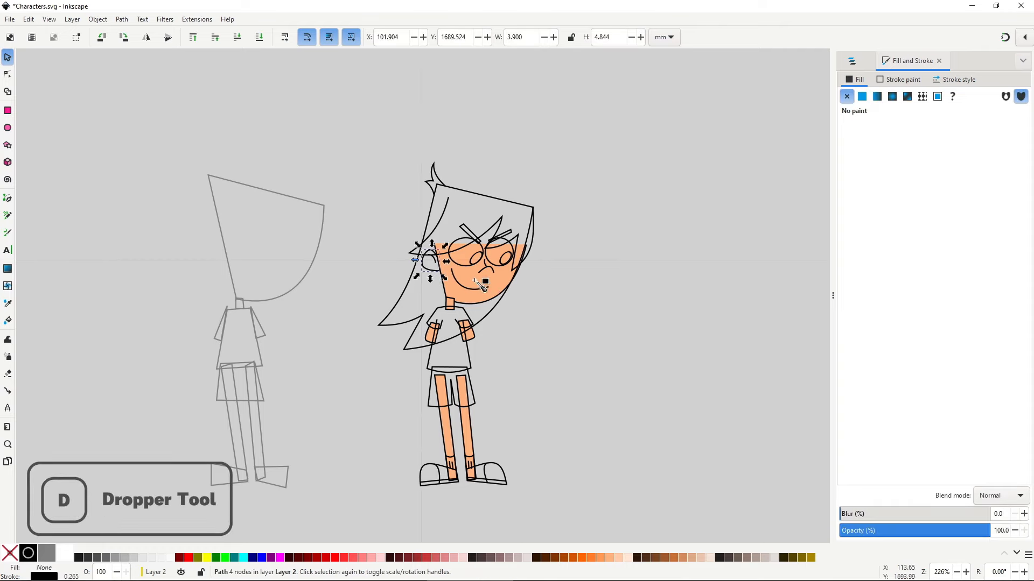
pyautogui.click(470, 283)
pyautogui.press('s')
pyautogui.click(549, 322)
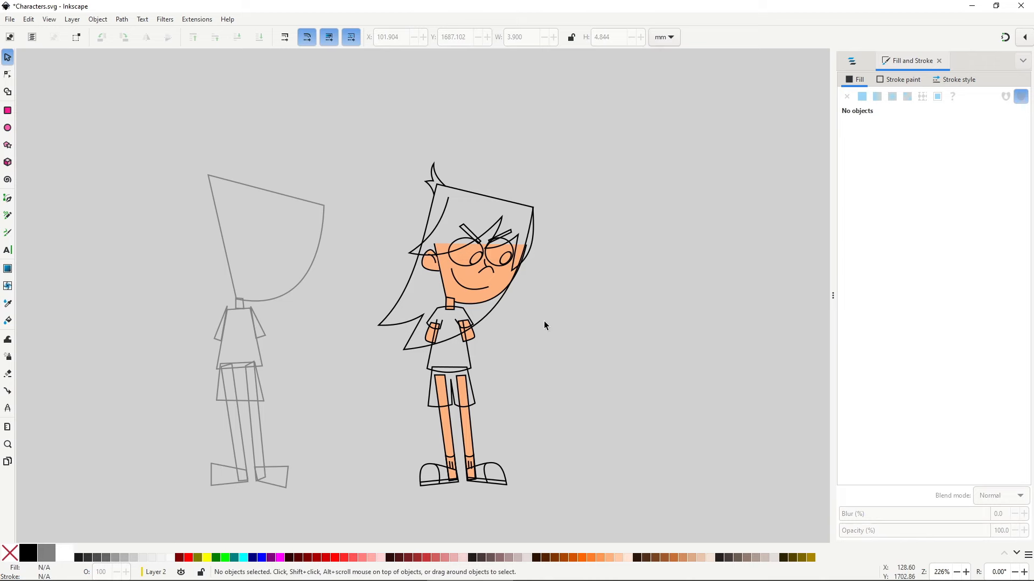
# Step: Fill the fringe, back hair and top tuft with orange HSL 24, 100, 50, and lower the back hair and tuft to the bottom
pyautogui.click(533, 223)
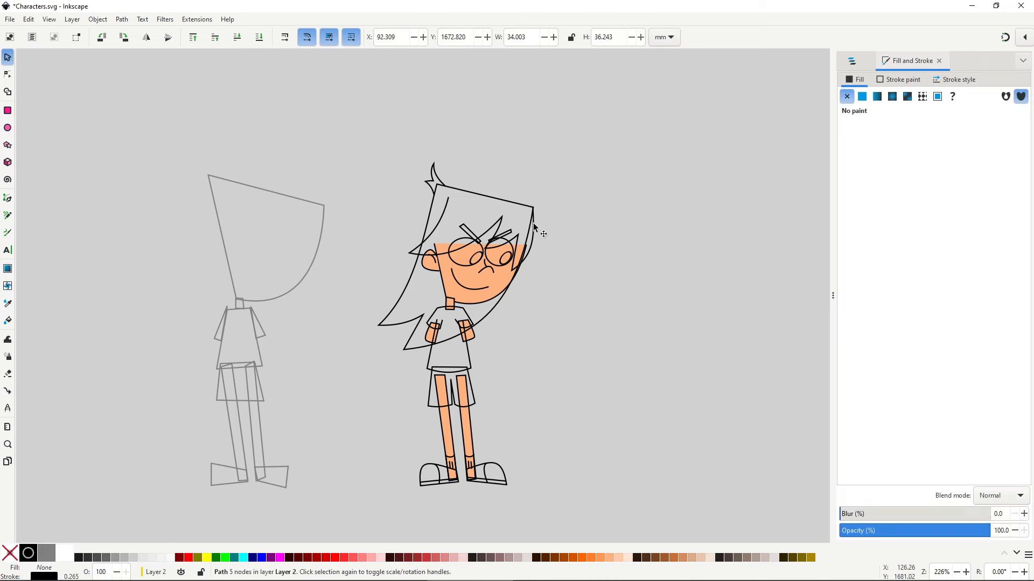
pyautogui.moveTo(414, 279); pyautogui.dragTo(375, 244)
pyautogui.hotkey('ctrl', 'z')
pyautogui.keyDown('shift'); pyautogui.click(439, 218); pyautogui.keyUp('shift')
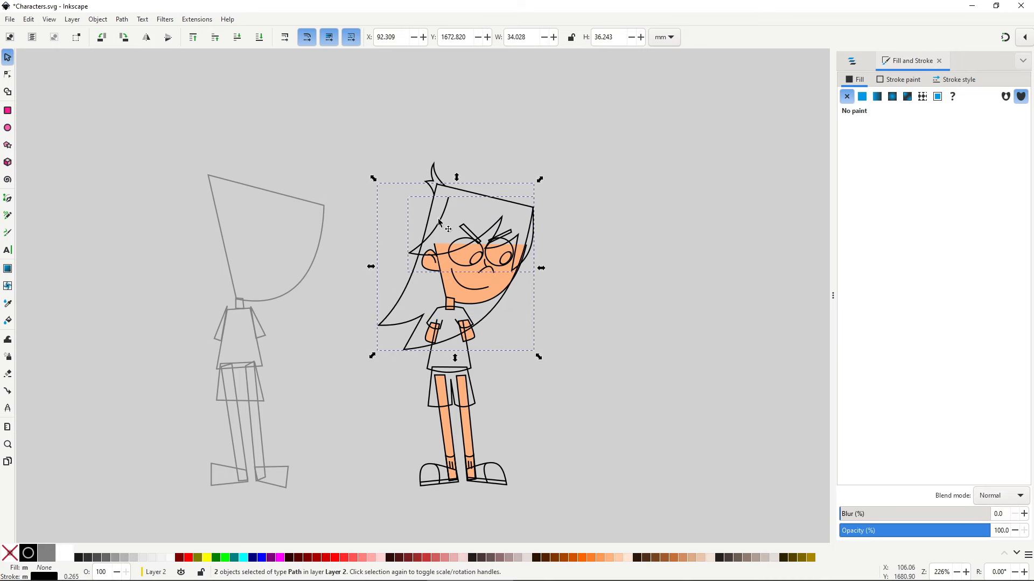
pyautogui.keyDown('shift'); pyautogui.click(432, 168); pyautogui.keyUp('shift')
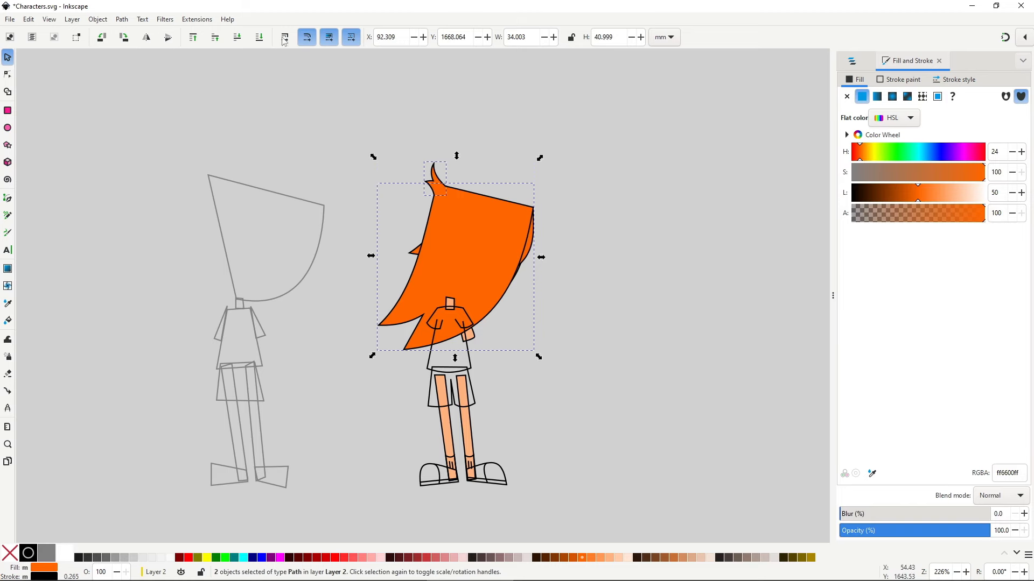
pyautogui.click(259, 37)
pyautogui.click(520, 228)
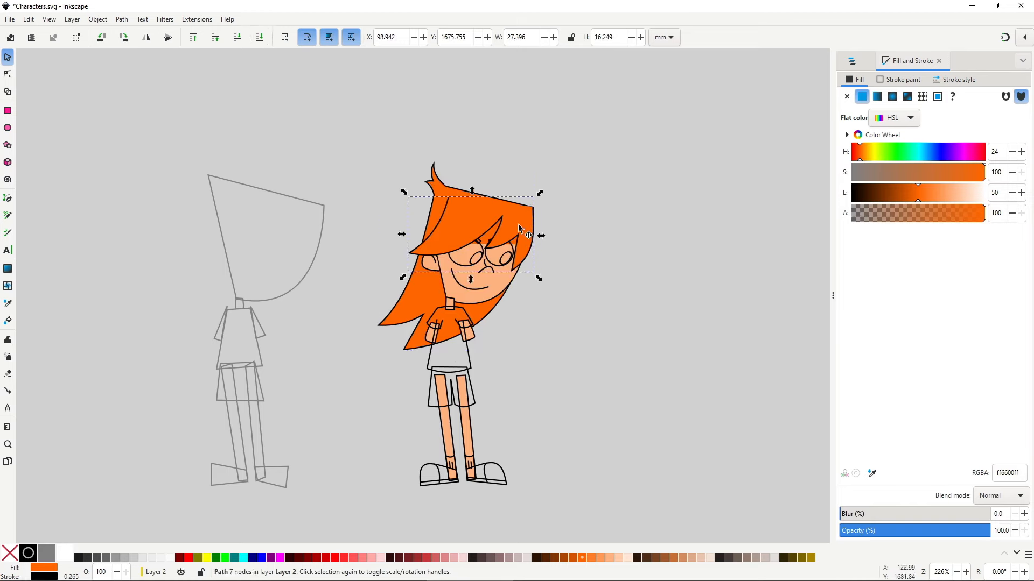
pyautogui.click(524, 297)
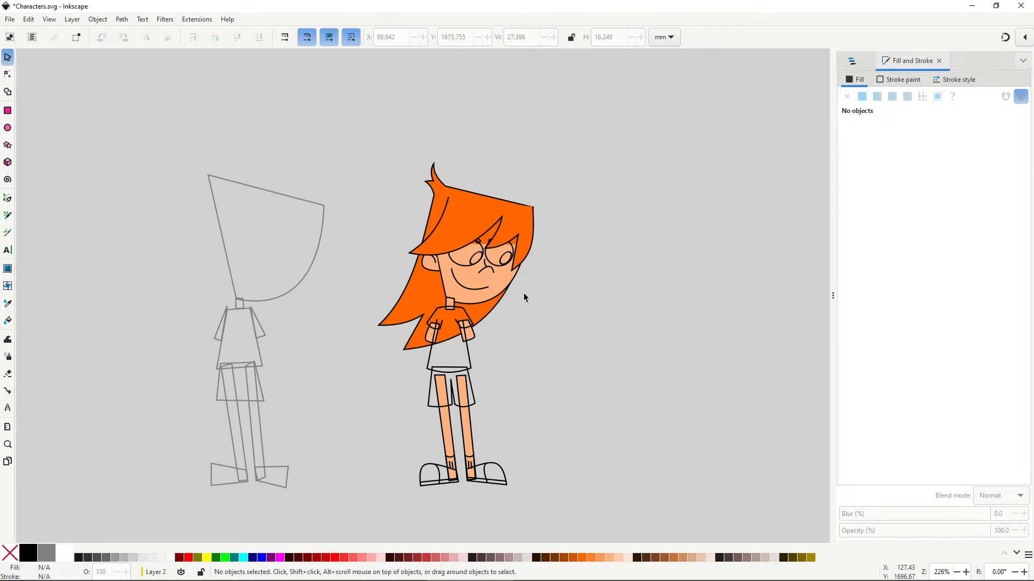
pyautogui.click(458, 265)
pyautogui.keyDown('shift'); pyautogui.click(496, 265); pyautogui.keyUp('shift')
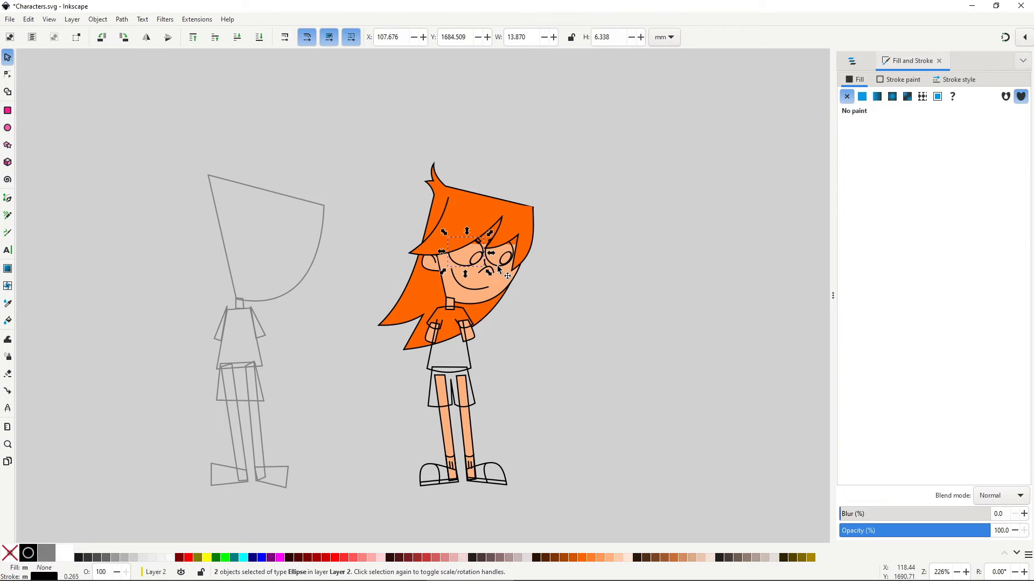
pyautogui.press('Escape')
# Step: Fill both eyeballs with the 2.5% Gray swatch
pyautogui.scroll(2, 470, 256)
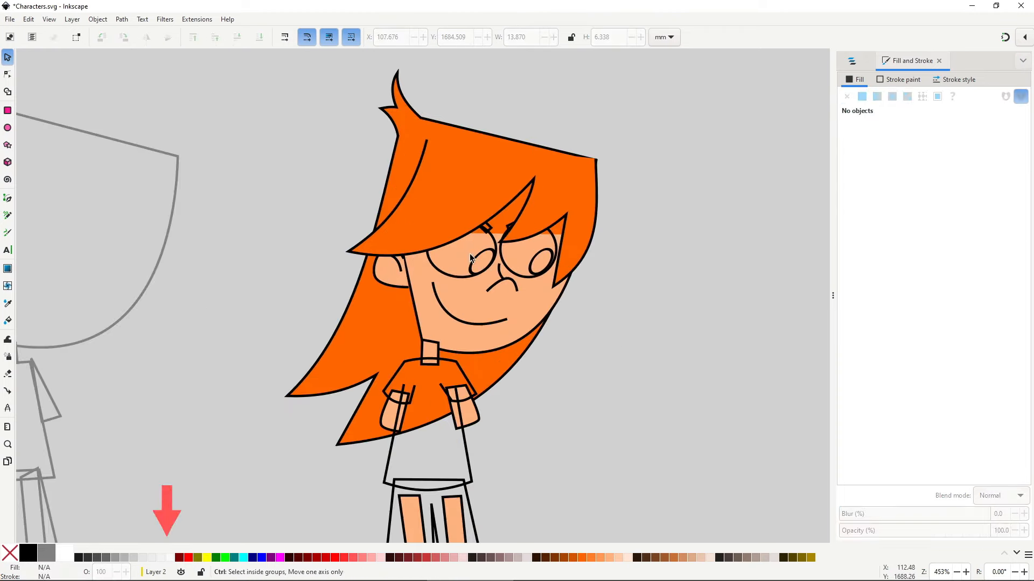
pyautogui.click(454, 276)
pyautogui.keyDown('shift'); pyautogui.click(514, 276); pyautogui.keyUp('shift')
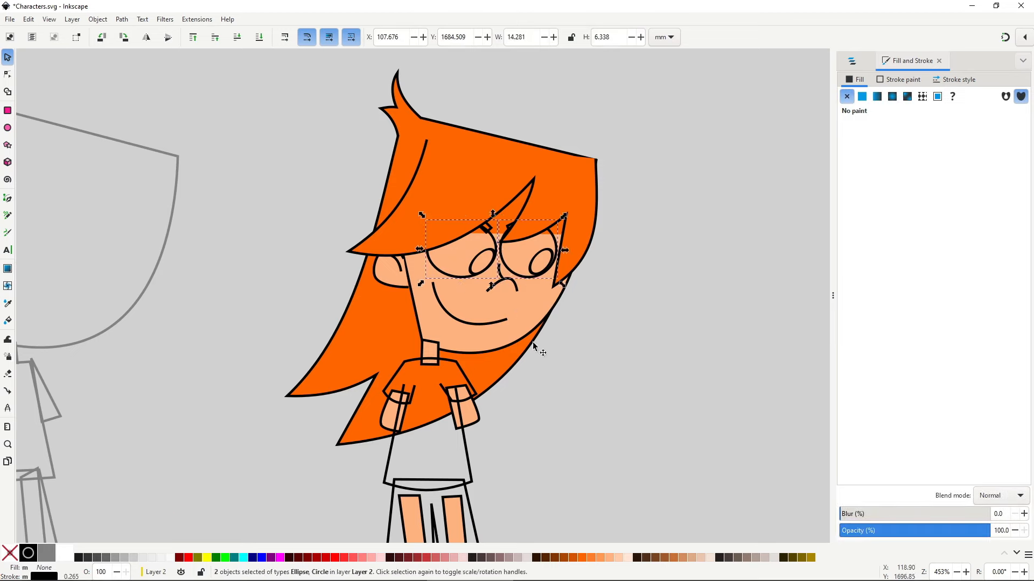
pyautogui.click(169, 558)
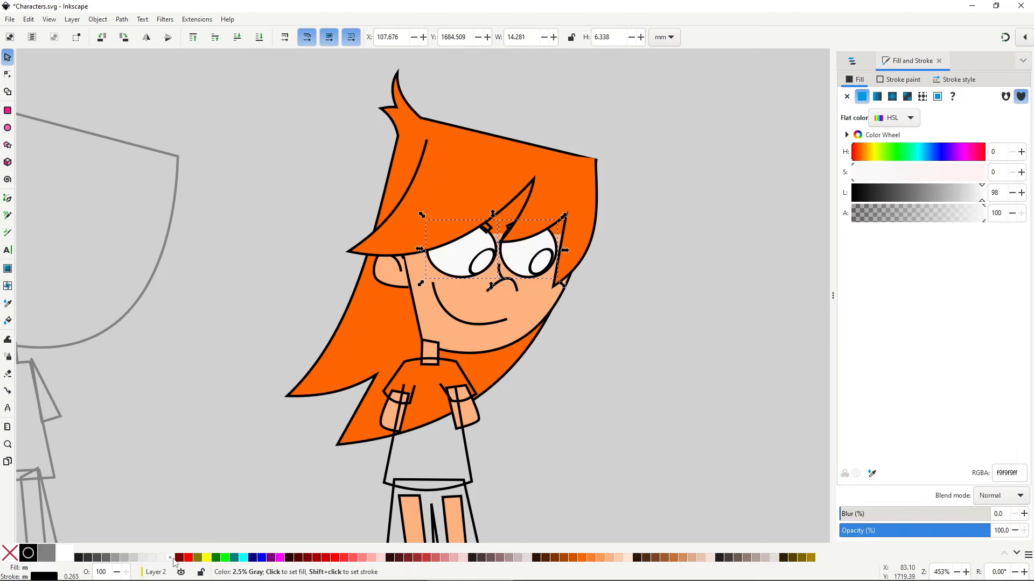
pyautogui.click(606, 360)
# Step: Fill both eyebrows with black and raise them to the top, in front of the fringe
pyautogui.doubleClick(489, 230)
pyautogui.keyDown('shift'); pyautogui.click(509, 226); pyautogui.keyUp('shift')
pyautogui.moveTo(509, 226); pyautogui.dragTo(529, 299)
pyautogui.click(28, 552)
pyautogui.moveTo(667, 404); pyautogui.dragTo(625, 318)
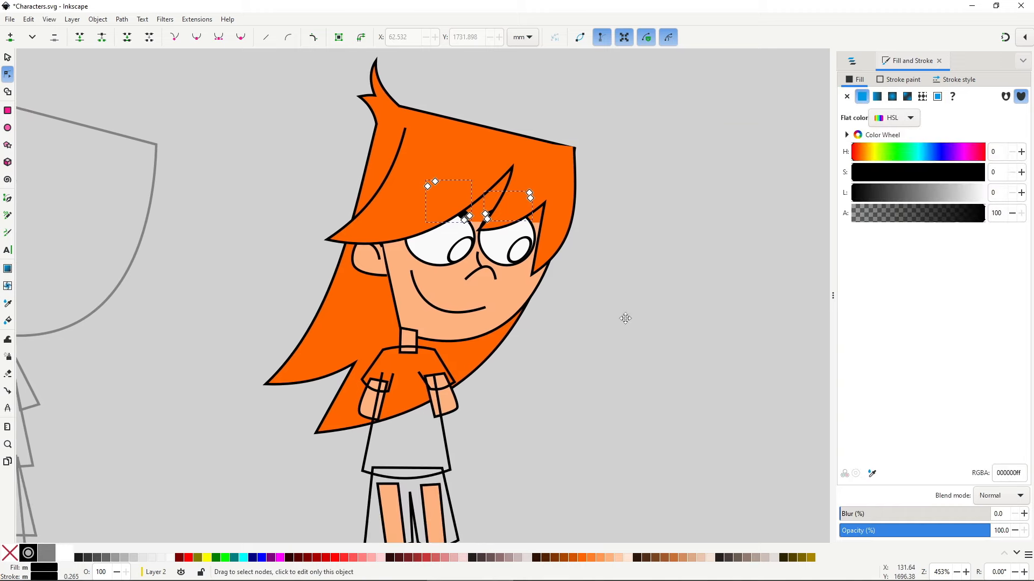
pyautogui.press('s')
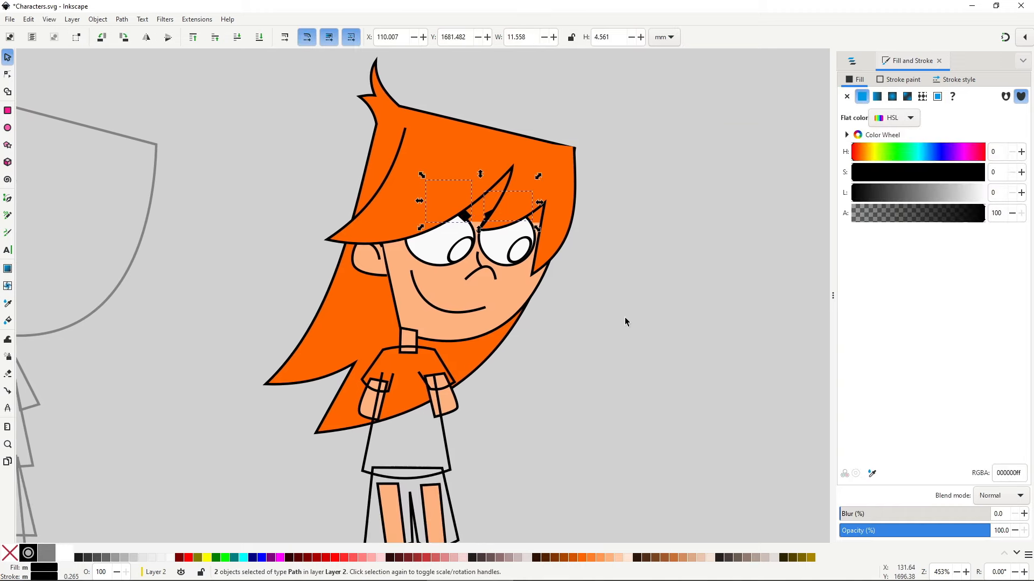
pyautogui.click(192, 38)
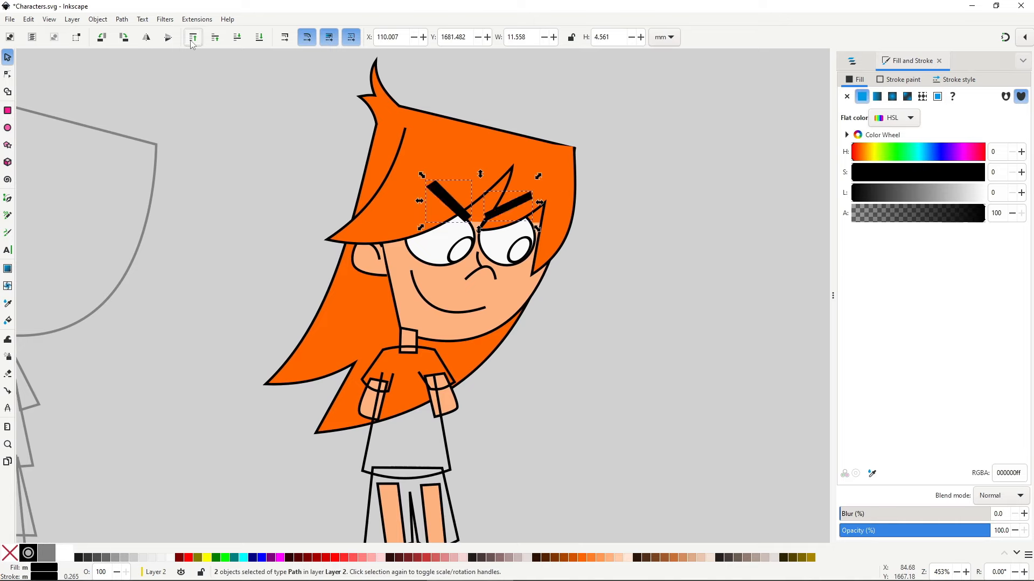
pyautogui.click(641, 341)
# Step: Fill both irises with blue HSL 220, 60, 50 and remove their stroke
pyautogui.click(460, 249)
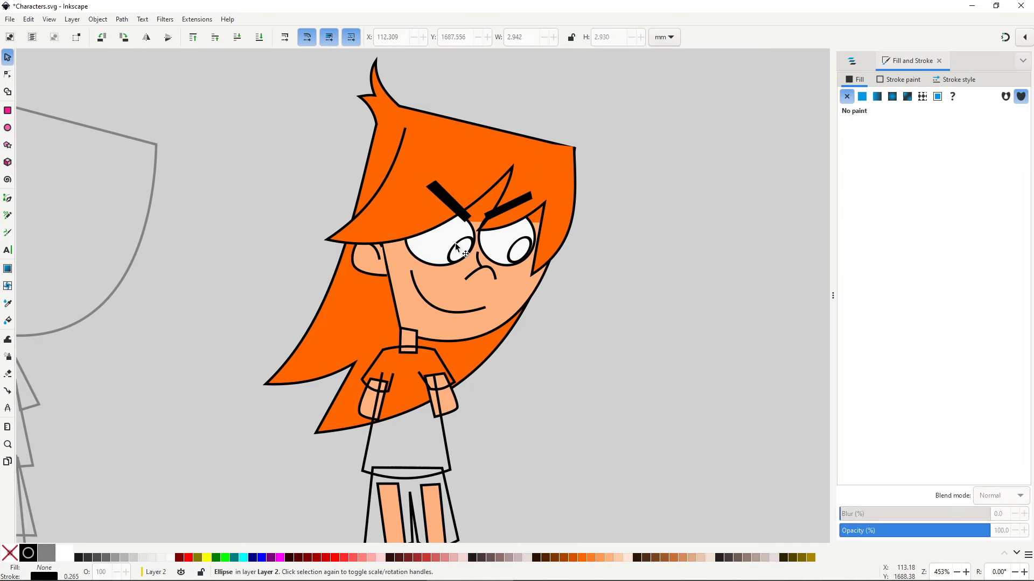
pyautogui.keyDown('shift'); pyautogui.click(519, 251); pyautogui.keyUp('shift')
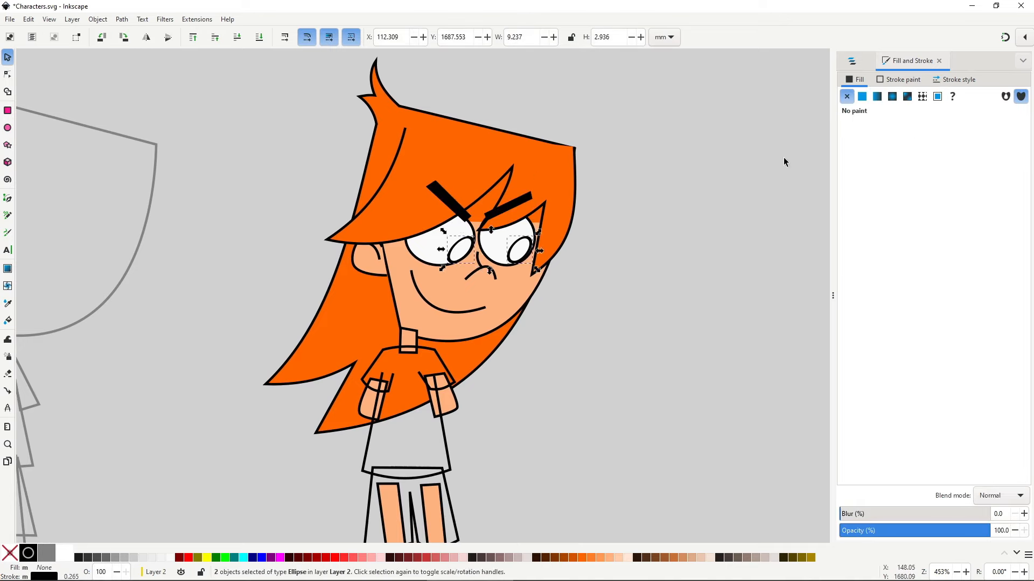
pyautogui.click(861, 97)
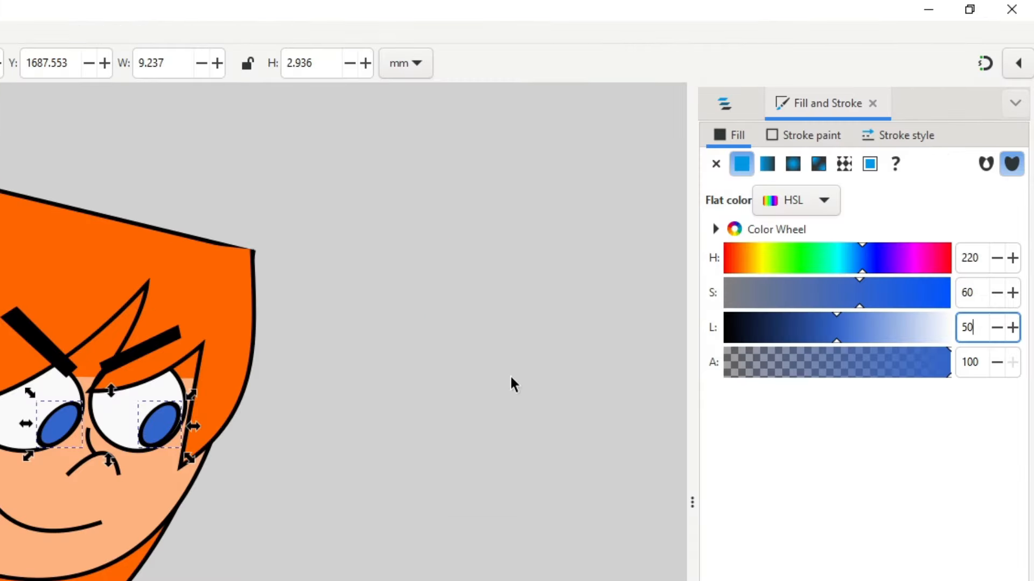
pyautogui.click(803, 135)
pyautogui.click(716, 164)
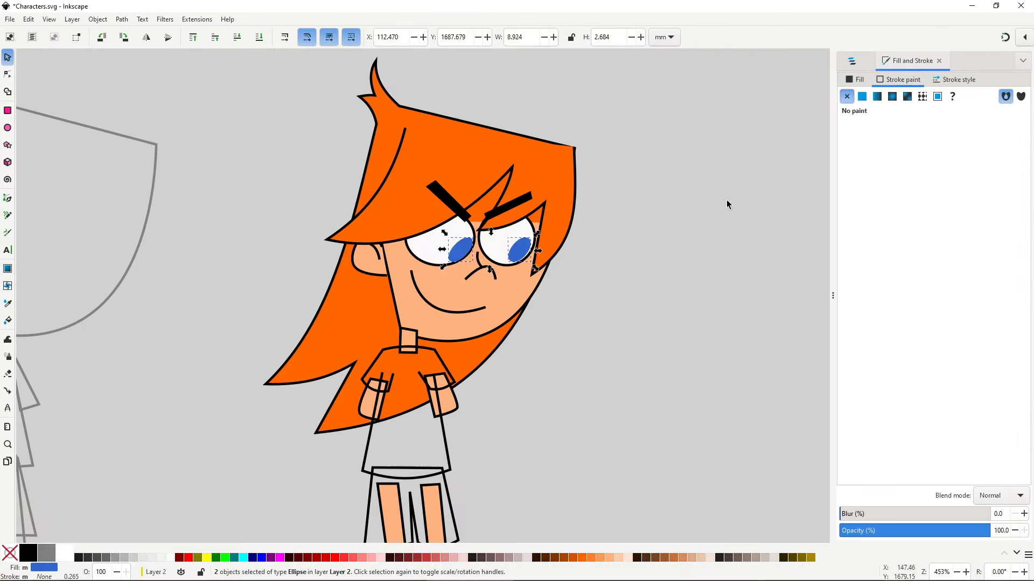
pyautogui.click(512, 345)
pyautogui.scroll(3, 139, 450)
pyautogui.click(160, 424)
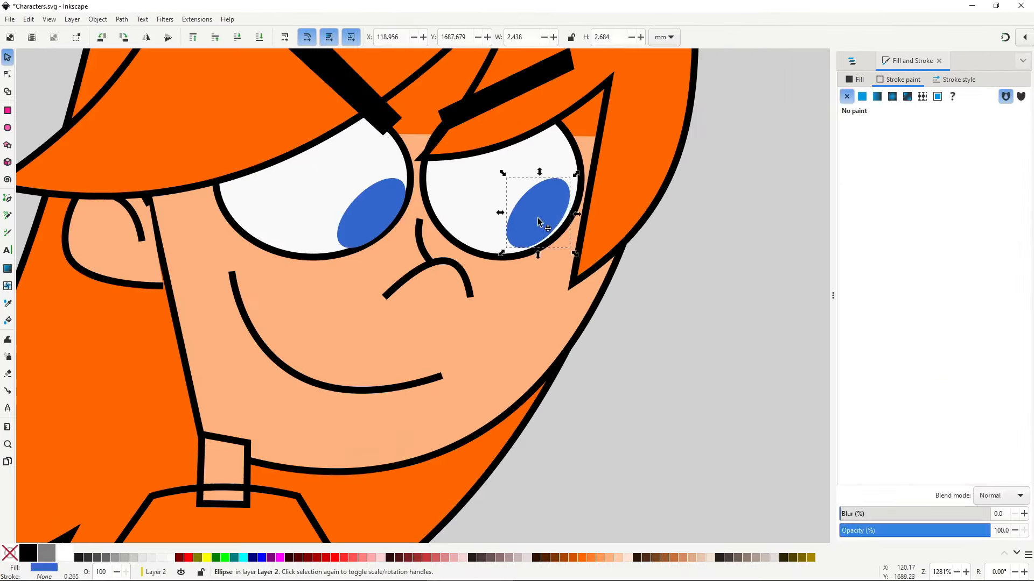
pyautogui.scroll(-4, 227, 425)
# Step: Fill the shirt body and the sleeves with green HSL 100, 71, 40
pyautogui.click(279, 548)
pyautogui.moveTo(590, 318); pyautogui.dragTo(512, 251)
pyautogui.click(423, 307)
pyautogui.keyDown('shift'); pyautogui.click(424, 260); pyautogui.keyUp('shift')
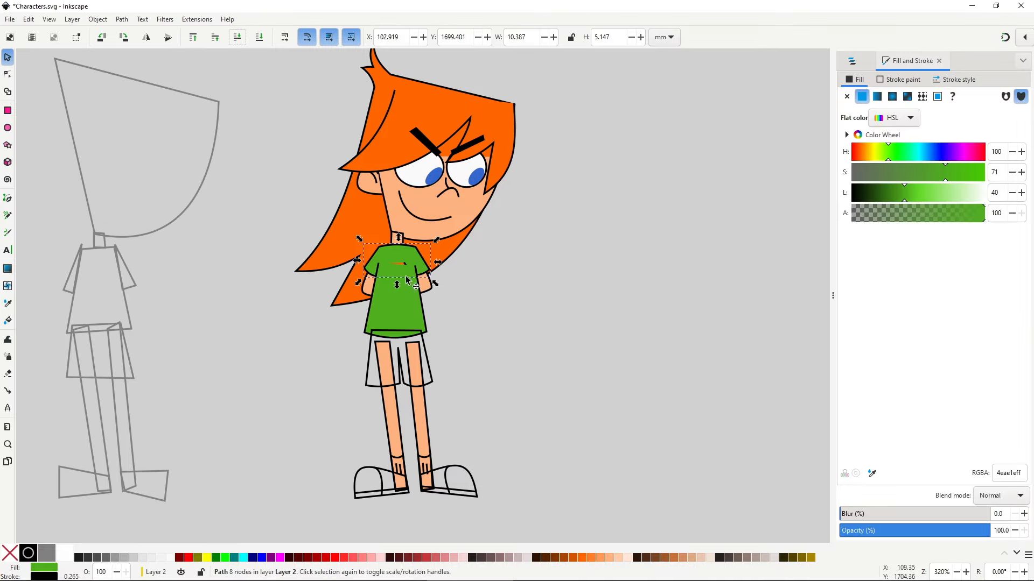
pyautogui.scroll(2, 403, 277)
pyautogui.click(521, 302)
pyautogui.scroll(-2, 521, 301)
# Step: Fill the shorts with blue HSL 210, 90, 55 and stack them behind the shirt's hem
pyautogui.moveTo(502, 386); pyautogui.dragTo(405, 298)
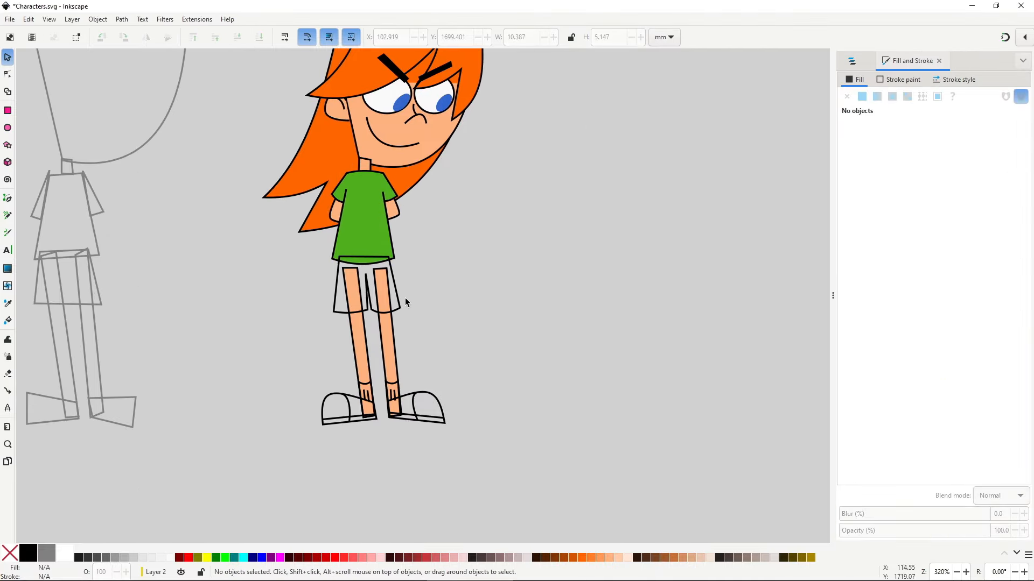
pyautogui.click(401, 303)
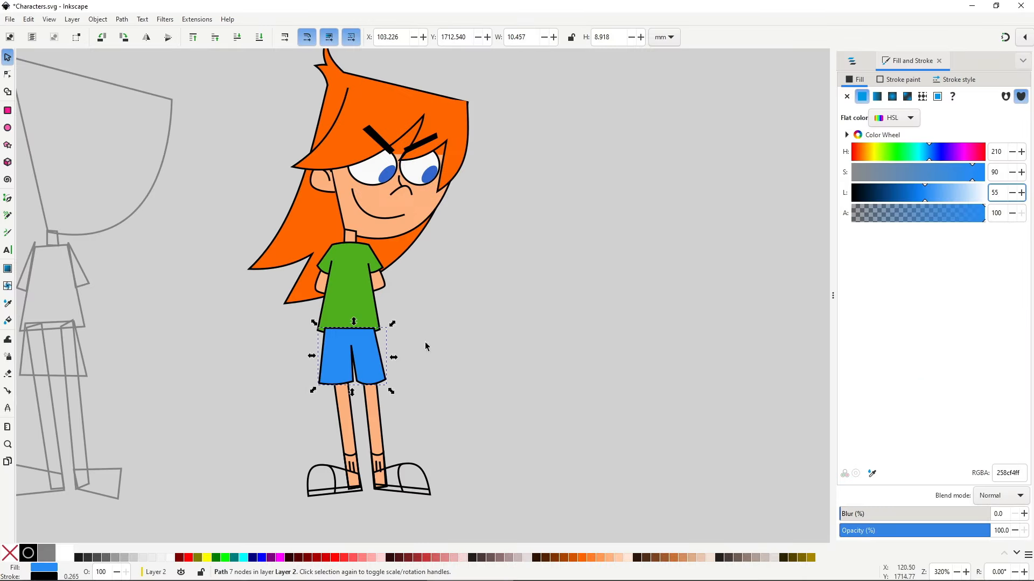
pyautogui.click(515, 322)
# Step: Fill both socks and both shoes with the 2.5% Gray swatch
pyautogui.moveTo(514, 321); pyautogui.dragTo(538, 241)
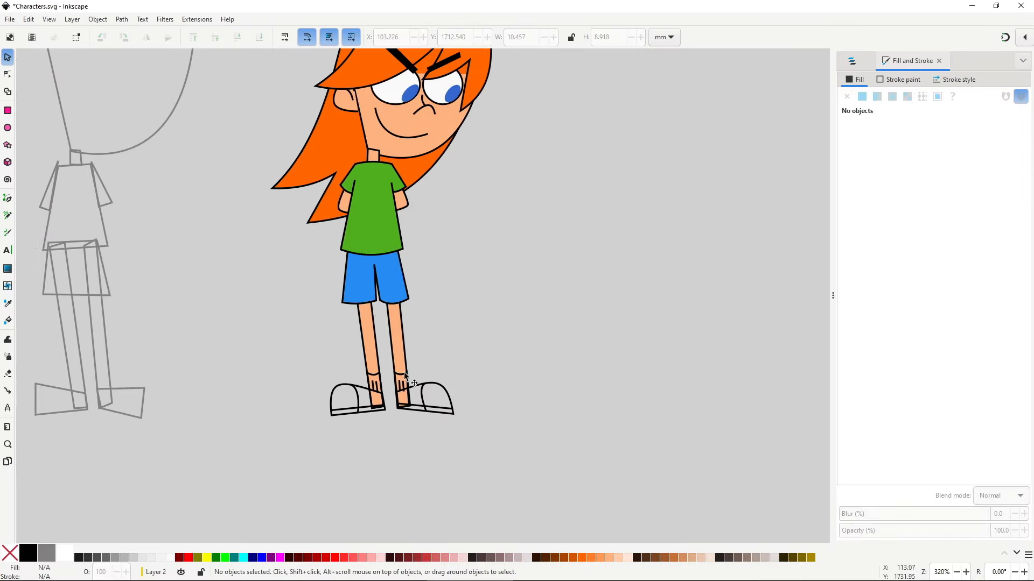
pyautogui.click(402, 375)
pyautogui.keyDown('shift'); pyautogui.click(375, 377); pyautogui.keyUp('shift')
pyautogui.click(169, 557)
pyautogui.click(329, 396)
pyautogui.keyDown('shift'); pyautogui.click(442, 386); pyautogui.keyUp('shift')
pyautogui.click(169, 557)
pyautogui.click(461, 435)
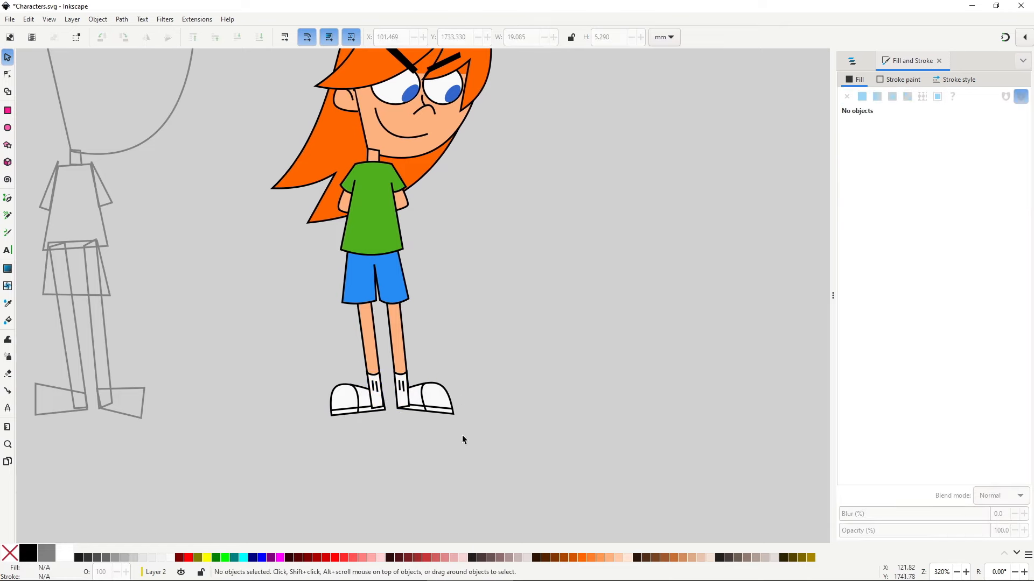
# Step: Raise all parts of the left shoe to the top of the stacking order, in front of the sock
pyautogui.scroll(2, 357, 404)
pyautogui.moveTo(282, 357); pyautogui.dragTo(404, 443)
pyautogui.keyDown('shift'); pyautogui.click(397, 370); pyautogui.keyUp('shift')
pyautogui.keyDown('shift'); pyautogui.click(371, 410); pyautogui.keyUp('shift')
pyautogui.keyDown('shift'); pyautogui.click(319, 381); pyautogui.keyUp('shift')
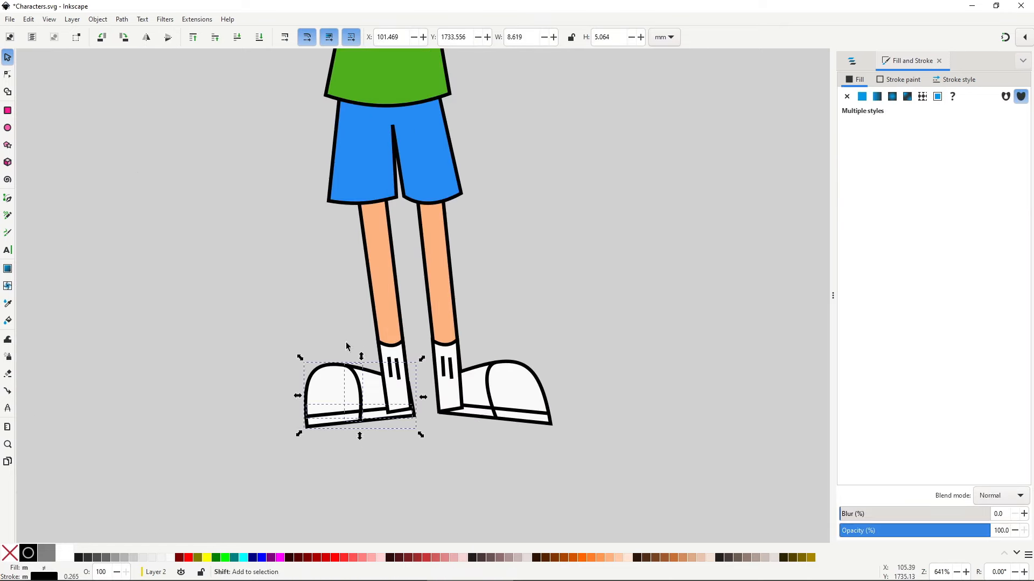
pyautogui.press('Home')
# Step: Raise all parts of the right shoe to the top of the stacking order, in front of the sock
pyautogui.moveTo(567, 357); pyautogui.dragTo(433, 452)
pyautogui.keyDown('shift'); pyautogui.click(448, 370); pyautogui.keyUp('shift')
pyautogui.press('Home')
pyautogui.click(559, 425)
# Step: Group the right shoe's outline with its toe and sole lines
pyautogui.click(536, 401)
pyautogui.keyDown('shift'); pyautogui.click(528, 412); pyautogui.keyUp('shift')
pyautogui.keyDown('shift'); pyautogui.click(492, 403); pyautogui.keyUp('shift')
pyautogui.hotkey('ctrl', 'g')
pyautogui.moveTo(517, 394); pyautogui.dragTo(516, 394)
pyautogui.click(515, 309)
# Step: Group the ear with its inner line and raise the group in front of the fringe
pyautogui.scroll(-2, 515, 310)
pyautogui.moveTo(535, 146); pyautogui.dragTo(516, 290)
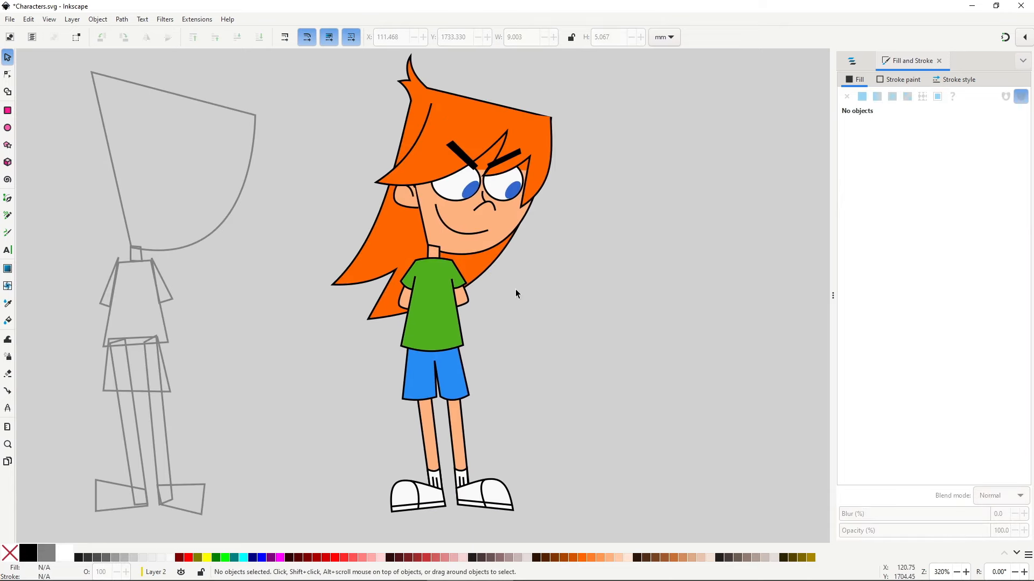
pyautogui.click(403, 200)
pyautogui.click(215, 37)
pyautogui.hotkey('ctrl', 'z')
pyautogui.keyDown('shift'); pyautogui.click(411, 192); pyautogui.keyUp('shift')
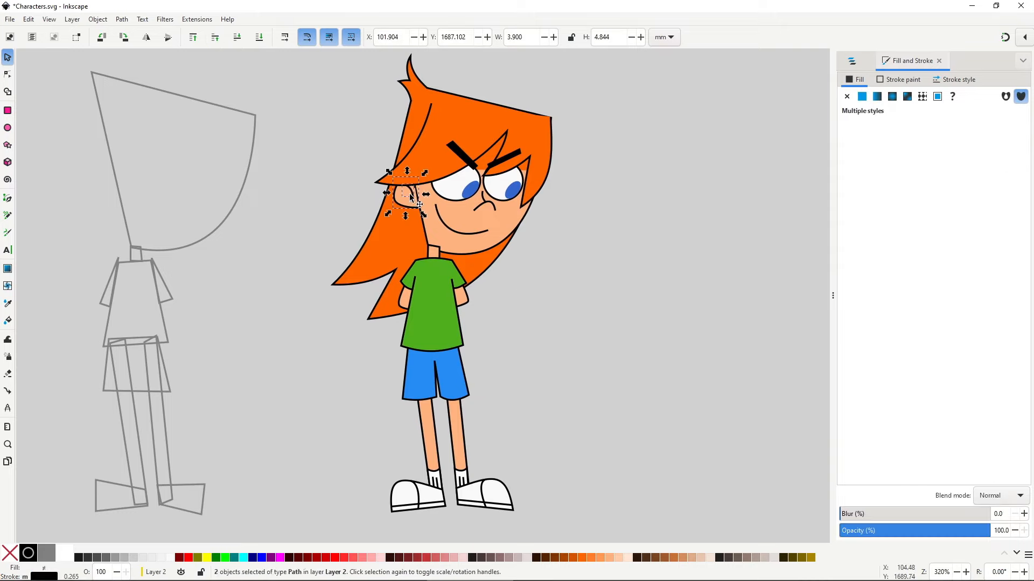
pyautogui.hotkey('ctrl', 'g')
pyautogui.click(212, 40)
# Step: Move the ear group about 0.5 mm to the right so it meets the face's edge
pyautogui.scroll(3, 428, 194)
pyautogui.moveTo(377, 197); pyautogui.dragTo(386, 195)
pyautogui.press('Escape')
# Step: Move the neck shape's upper-right node straight down onto the jawline, at about X 108.994, Y 1698.500 mm
pyautogui.scroll(-2, 496, 262)
pyautogui.moveTo(666, 215); pyautogui.dragTo(574, 272)
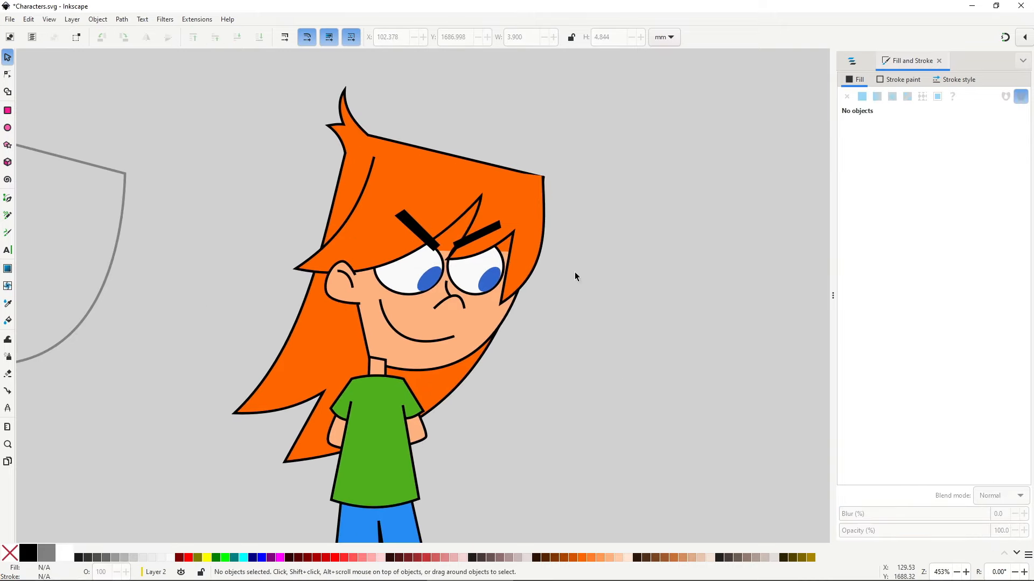
pyautogui.moveTo(520, 370); pyautogui.dragTo(549, 261)
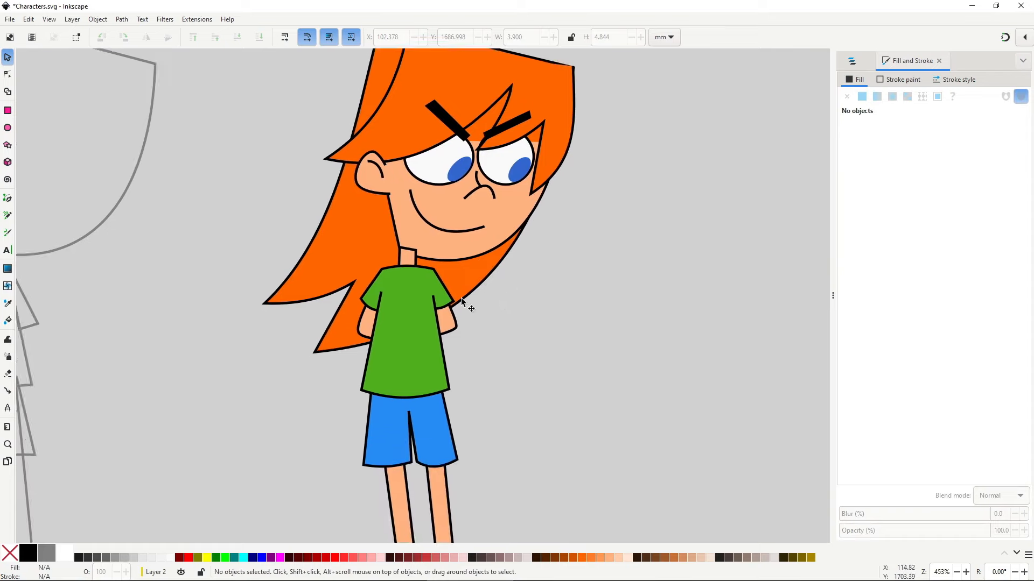
pyautogui.moveTo(430, 277); pyautogui.dragTo(445, 324)
pyautogui.scroll(2, 412, 301)
pyautogui.scroll(3, 411, 304)
pyautogui.press('n')
pyautogui.click(494, 280)
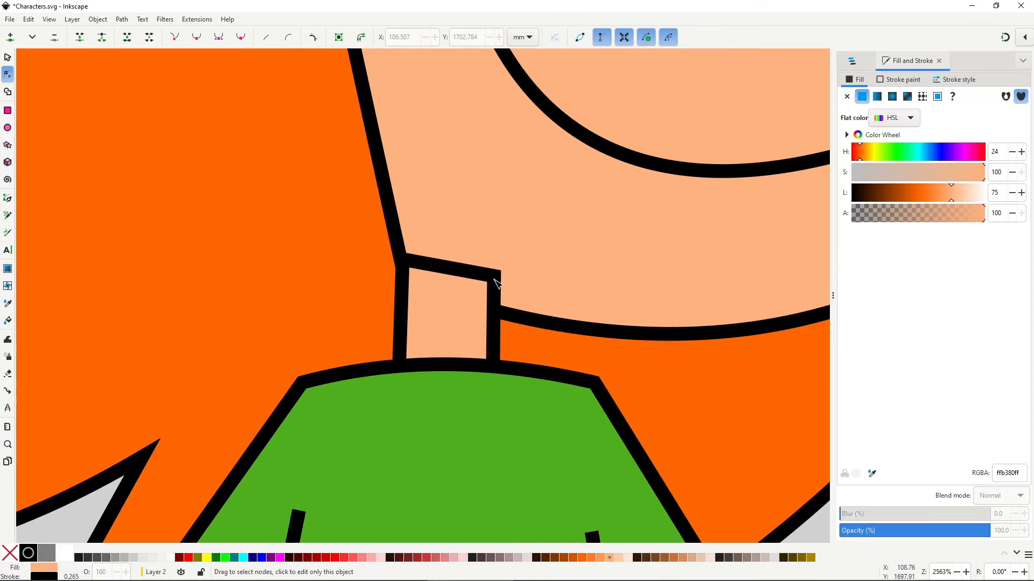
pyautogui.click(494, 278)
pyautogui.moveTo(493, 278); pyautogui.dragTo(494, 314)
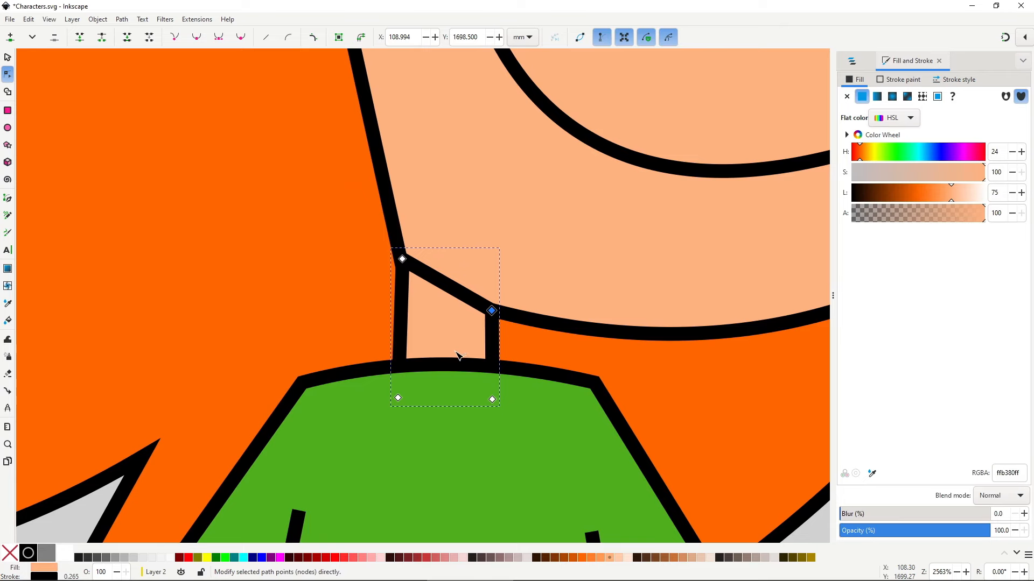
# Step: Draw a closed four-point patch over the jawline between the face and the top of the neck
pyautogui.press('b')
pyautogui.click(492, 273)
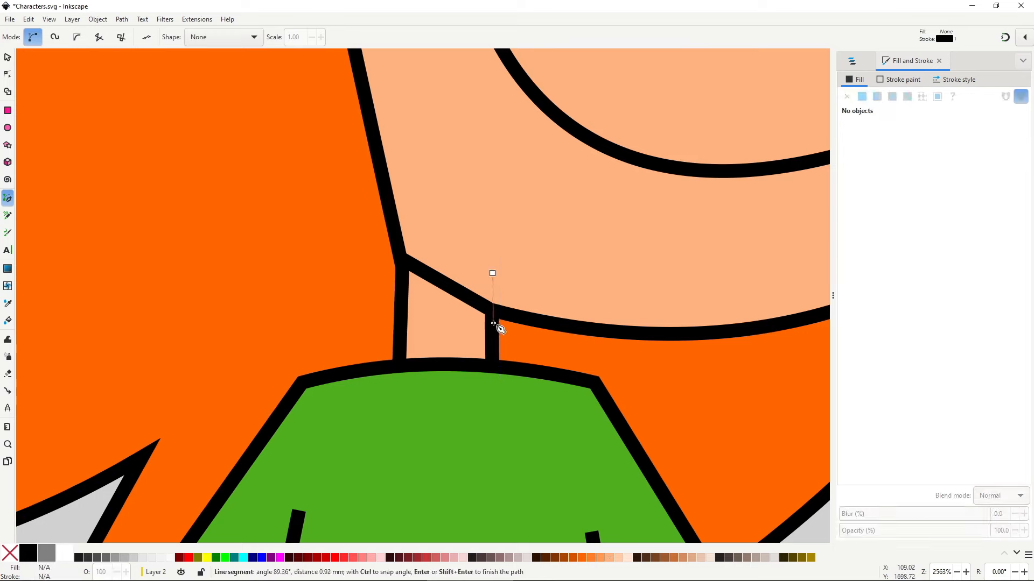
pyautogui.click(487, 314)
pyautogui.click(409, 270)
pyautogui.click(406, 225)
pyautogui.click(492, 273)
# Step: Fill the jawline patch with the neck's skin colour ffb380 and remove its outline
pyautogui.press('d')
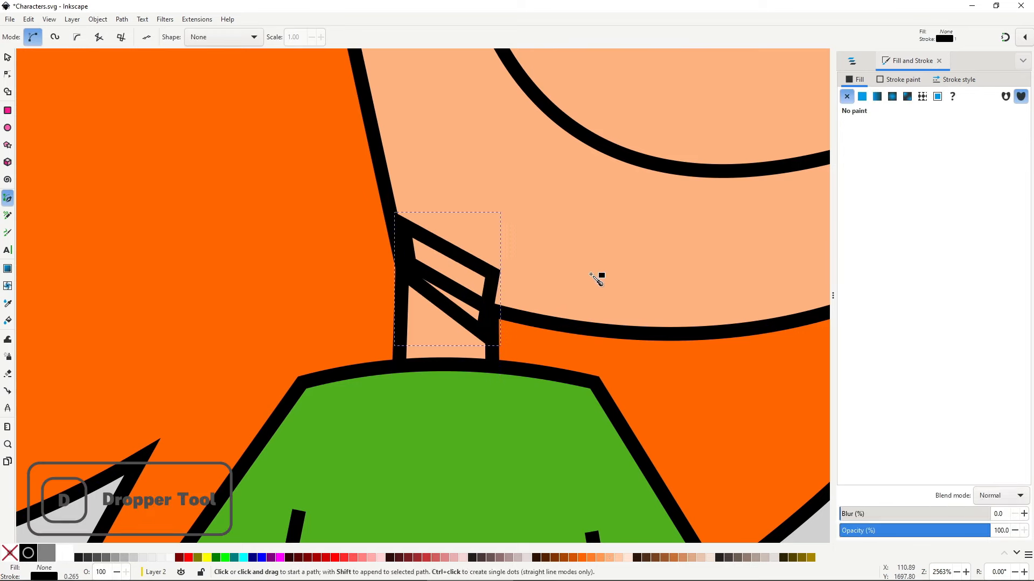
pyautogui.click(415, 304)
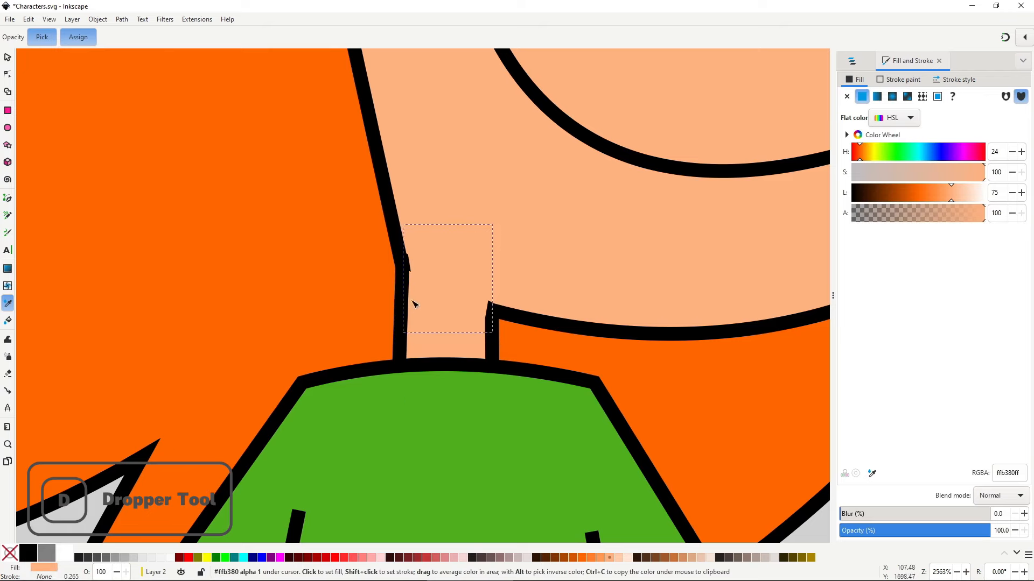
pyautogui.press('space')
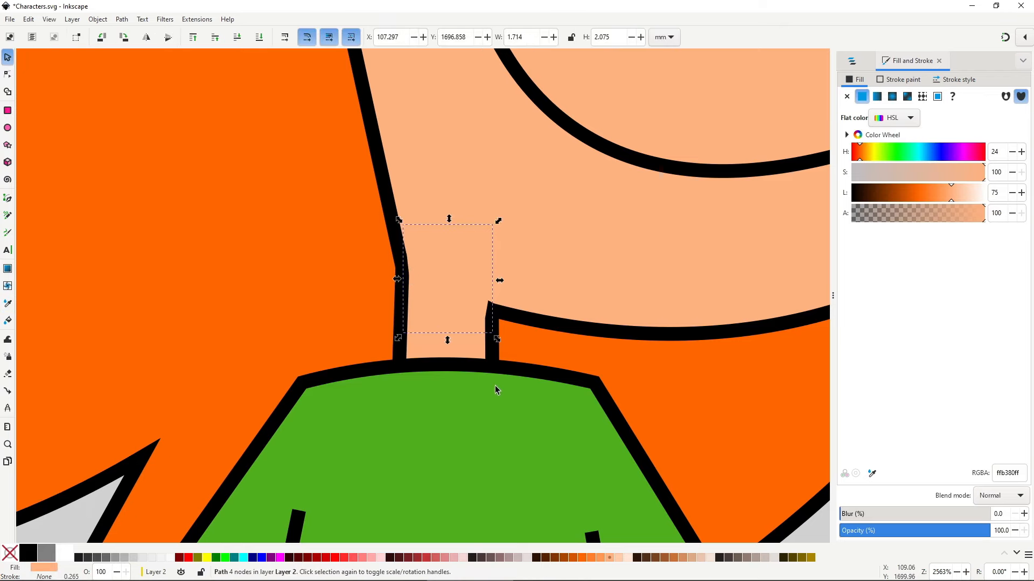
pyautogui.scroll(-4, 495, 391)
pyautogui.moveTo(442, 291); pyautogui.dragTo(407, 216)
pyautogui.click(615, 379)
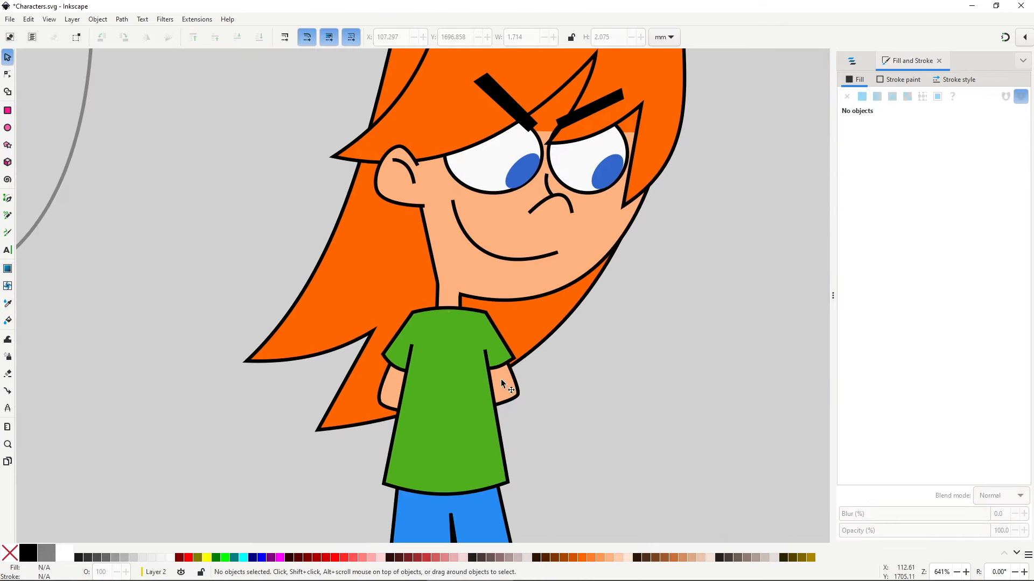
# Step: Group the neck shape with the patch that covers the jawline
pyautogui.click(443, 295)
pyautogui.keyDown('shift'); pyautogui.click(451, 285); pyautogui.keyUp('shift')
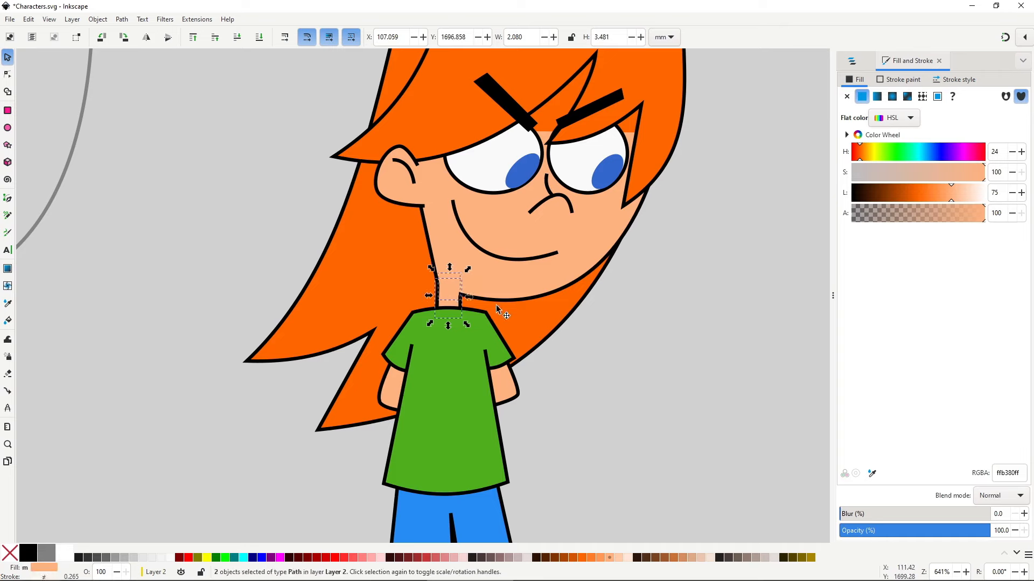
pyautogui.hotkey('ctrl', 'g')
pyautogui.click(535, 358)
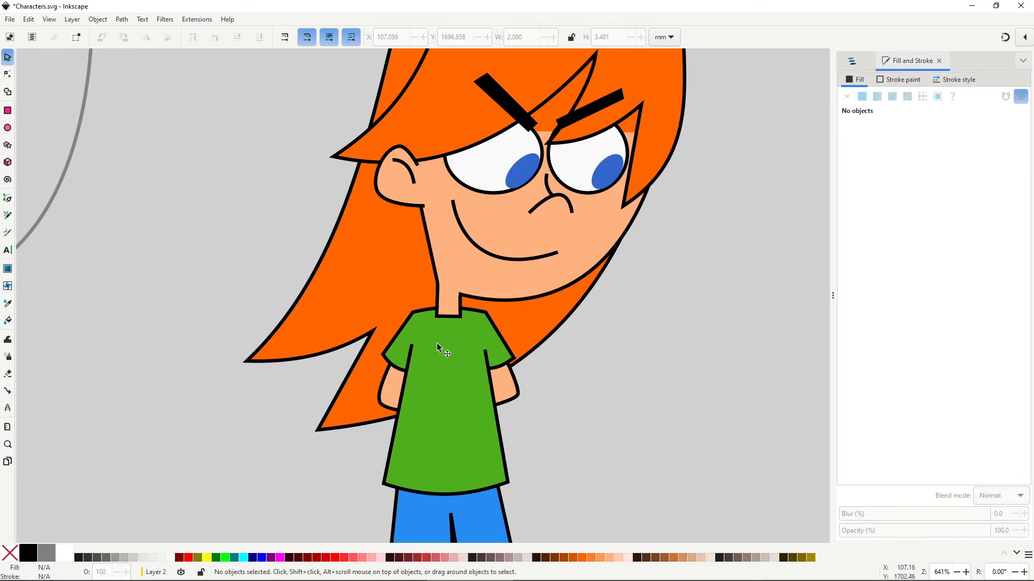
# Step: Raise the neck's lower edge to the shirt's neckline and bend it into a shallow downward curve
pyautogui.scroll(2, 445, 316)
pyautogui.press('n')
pyautogui.click(453, 316)
pyautogui.moveTo(454, 317); pyautogui.dragTo(475, 305)
pyautogui.press('s')
pyautogui.press('Escape')
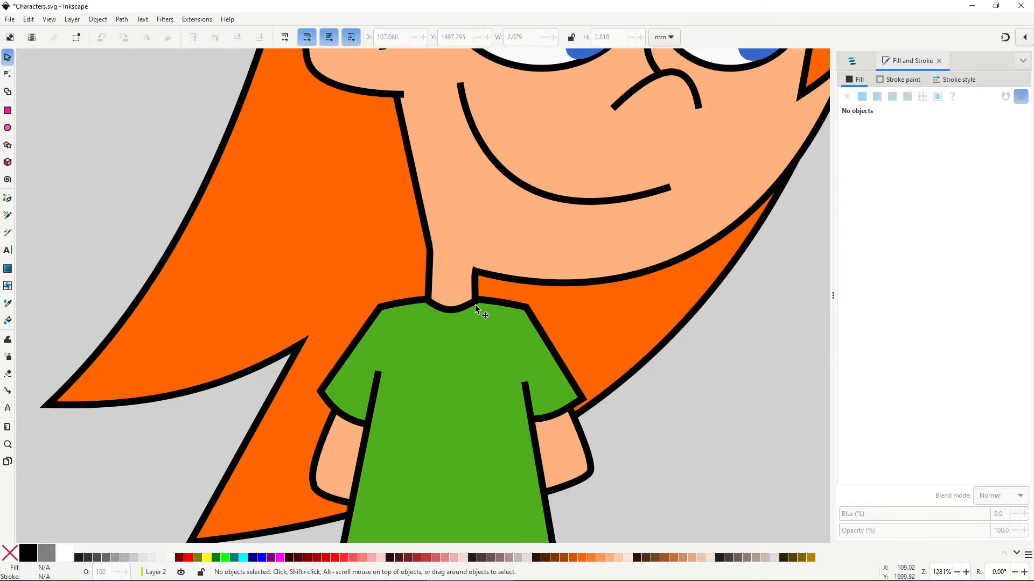
# Step: Fine-tune the neck's lower-right node where it meets the shirt's neckline
pyautogui.scroll(2, 475, 305)
pyautogui.doubleClick(467, 293)
pyautogui.click(475, 296)
pyautogui.press('s')
pyautogui.scroll(-5, 377, 310)
pyautogui.click(375, 309)
pyautogui.scroll(-2, 480, 280)
pyautogui.click(529, 380)
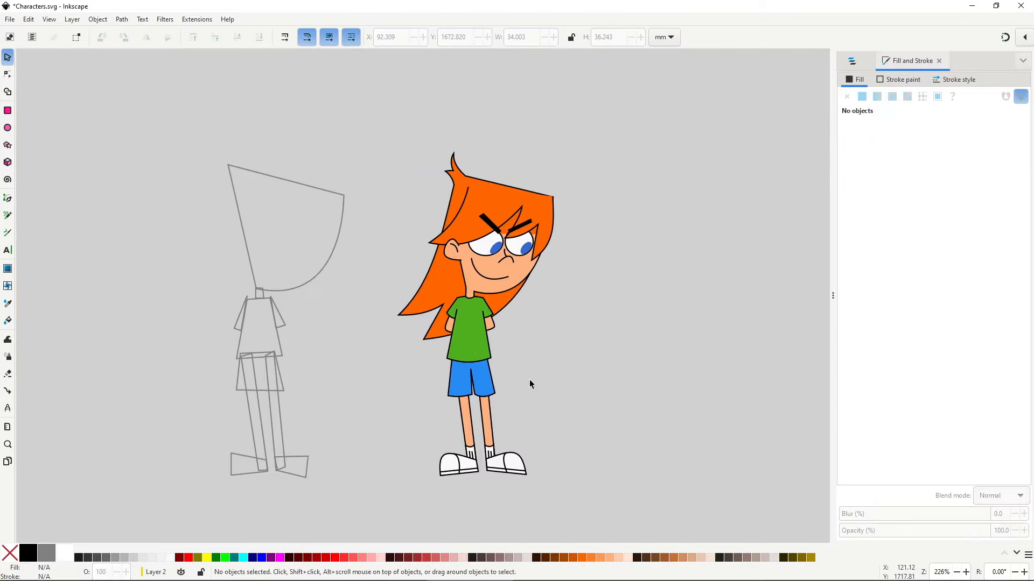
# Step: Bend the hair's straight top edge into a gentle upward arc and fine-tune the neighbouring hair nodes
pyautogui.doubleClick(520, 210)
pyautogui.scroll(4, 551, 194)
pyautogui.moveTo(556, 215); pyautogui.dragTo(558, 209)
pyautogui.scroll(-2, 558, 212)
pyautogui.click(543, 258)
pyautogui.click(412, 101)
pyautogui.moveTo(431, 105); pyautogui.dragTo(509, 265)
pyautogui.click(400, 235)
pyautogui.scroll(4, 401, 236)
pyautogui.moveTo(344, 371); pyautogui.dragTo(340, 383)
pyautogui.press('s')
pyautogui.click(379, 194)
pyautogui.scroll(-6, 379, 194)
# Step: Draw a closed five-point forehead patch above the face and over the fringe, about 19.1 by 10.7 mm
pyautogui.press('n')
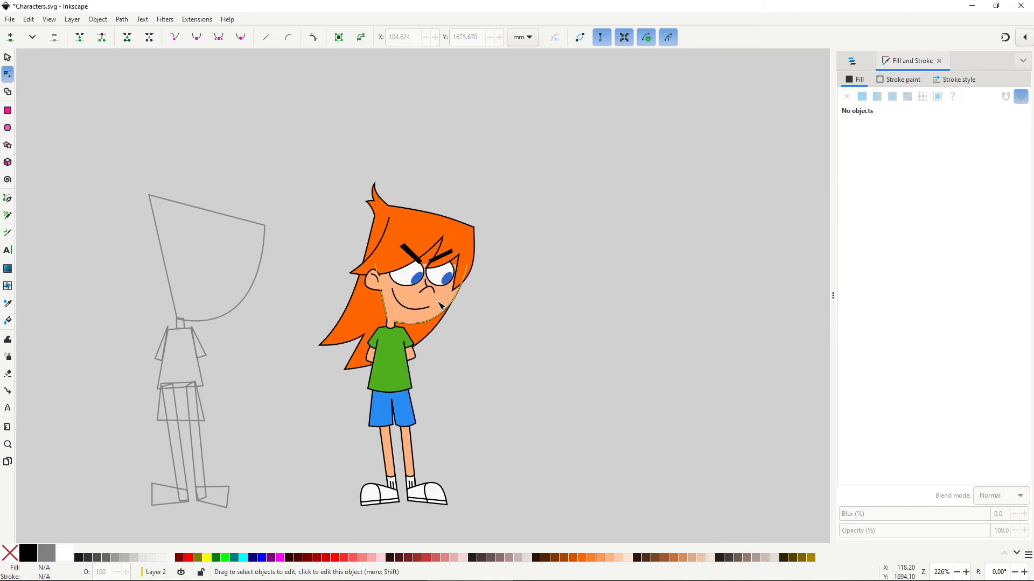
pyautogui.click(440, 305)
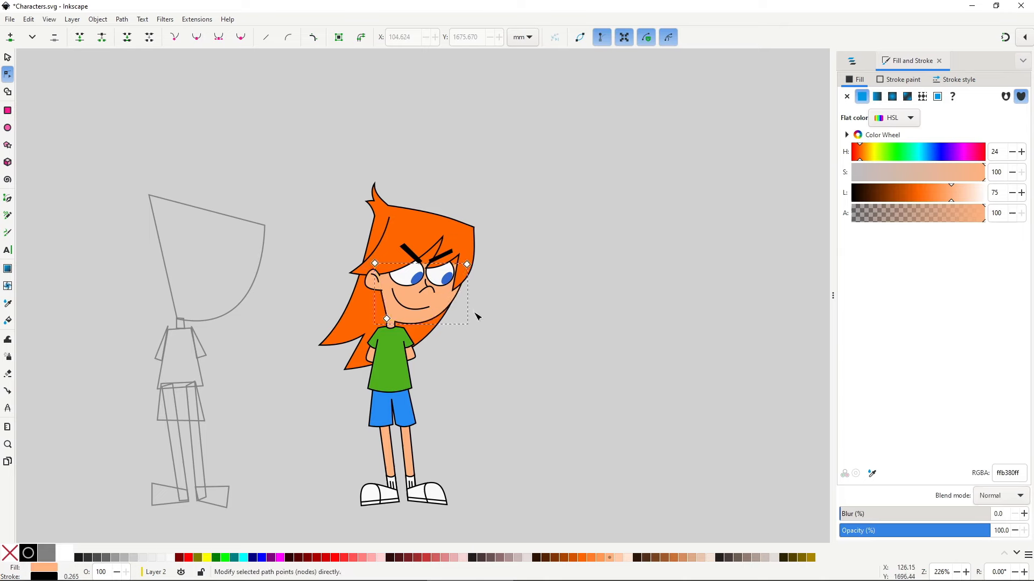
pyautogui.scroll(2, 388, 250)
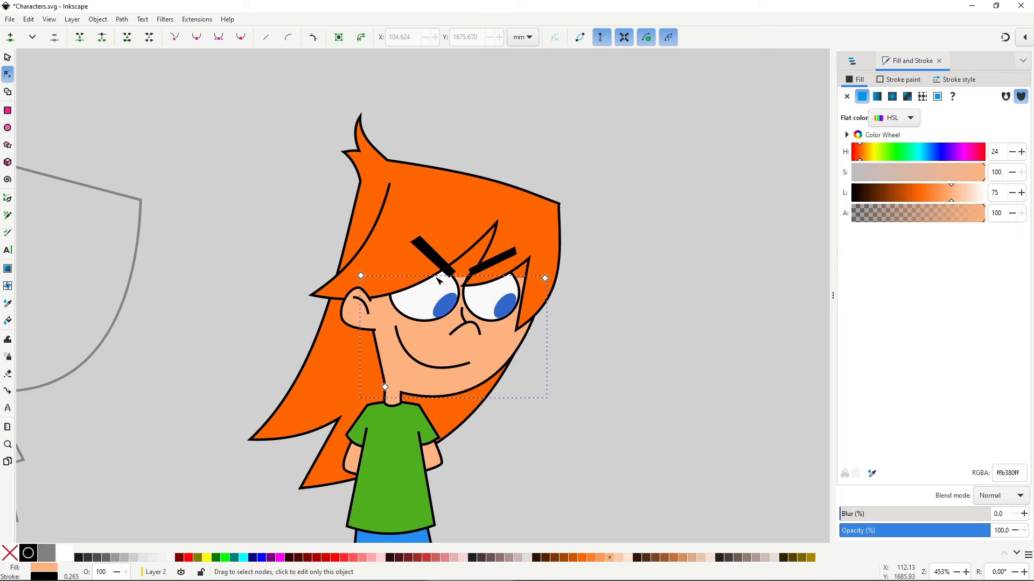
pyautogui.press('b')
pyautogui.click(538, 283)
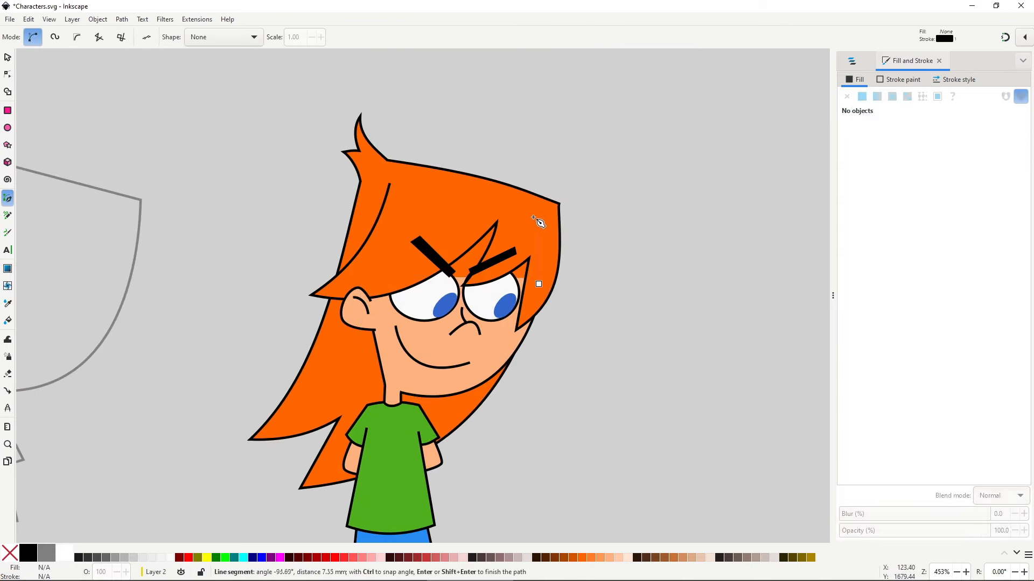
pyautogui.click(539, 207)
pyautogui.click(397, 204)
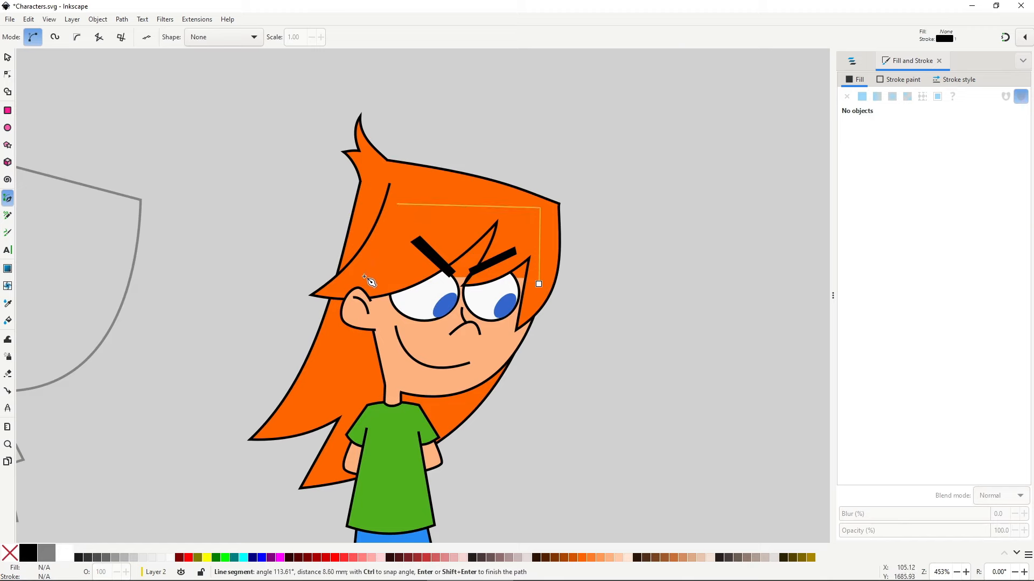
pyautogui.click(365, 276)
pyautogui.click(373, 296)
pyautogui.click(538, 284)
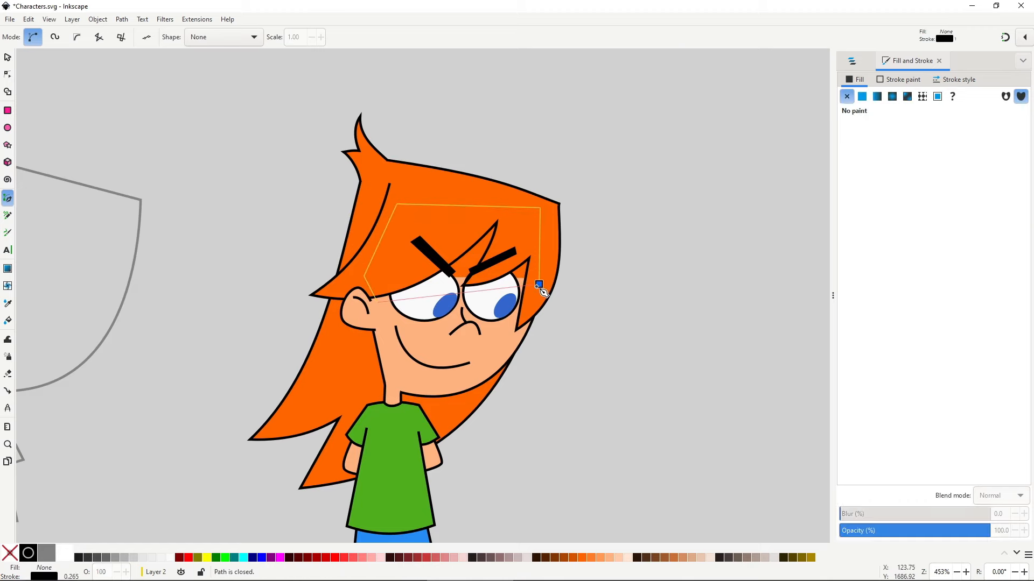
# Step: Fill the forehead patch with the face's skin colour ffb380 and remove its outline
pyautogui.press('d')
pyautogui.click(496, 359)
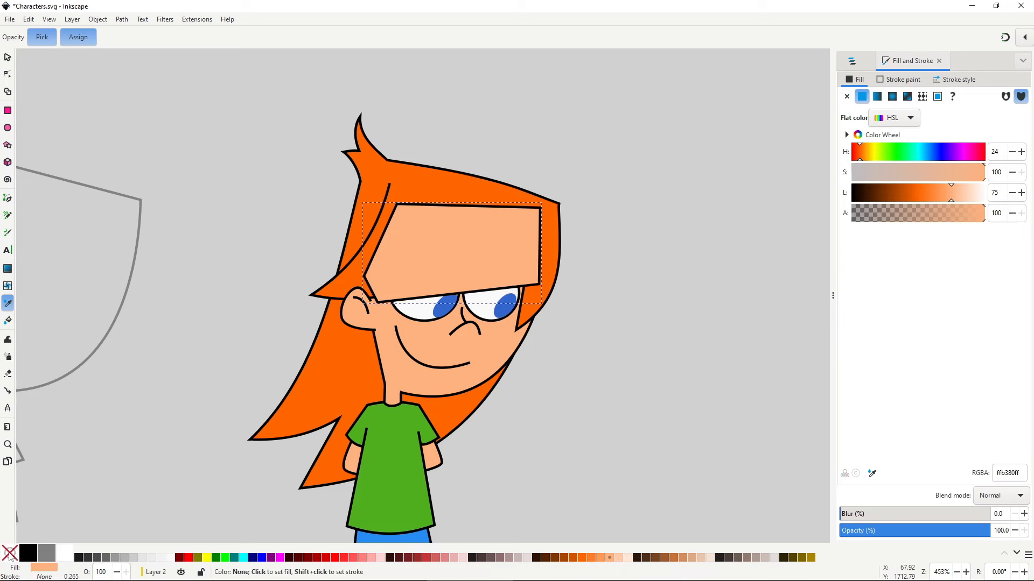
pyautogui.keyDown('shift'); pyautogui.click(10, 556); pyautogui.keyUp('shift')
# Step: Lower the forehead patch in the stacking order so it sits behind the fringe, eyebrows and eyes
pyautogui.press('s')
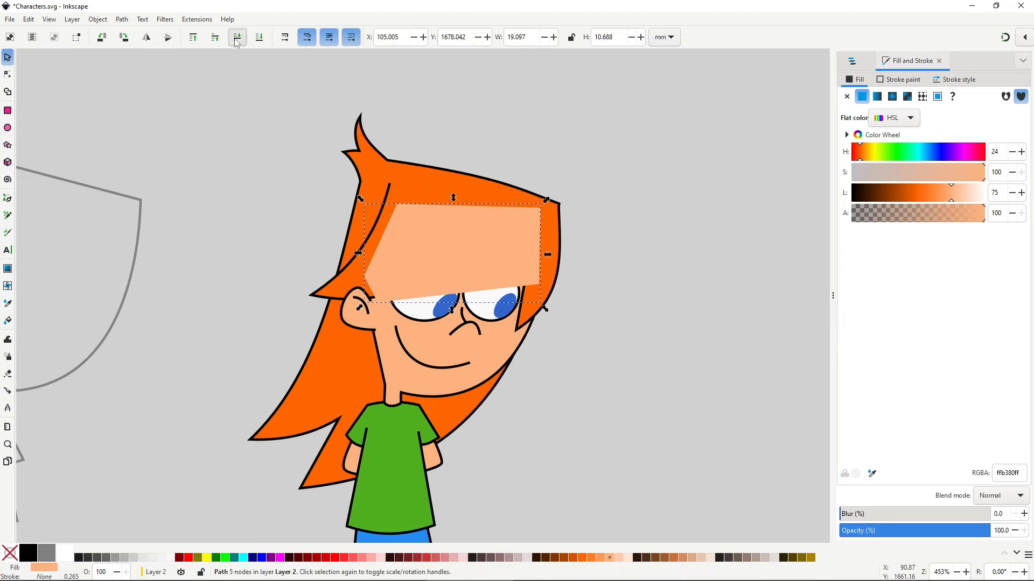
pyautogui.click(237, 38)
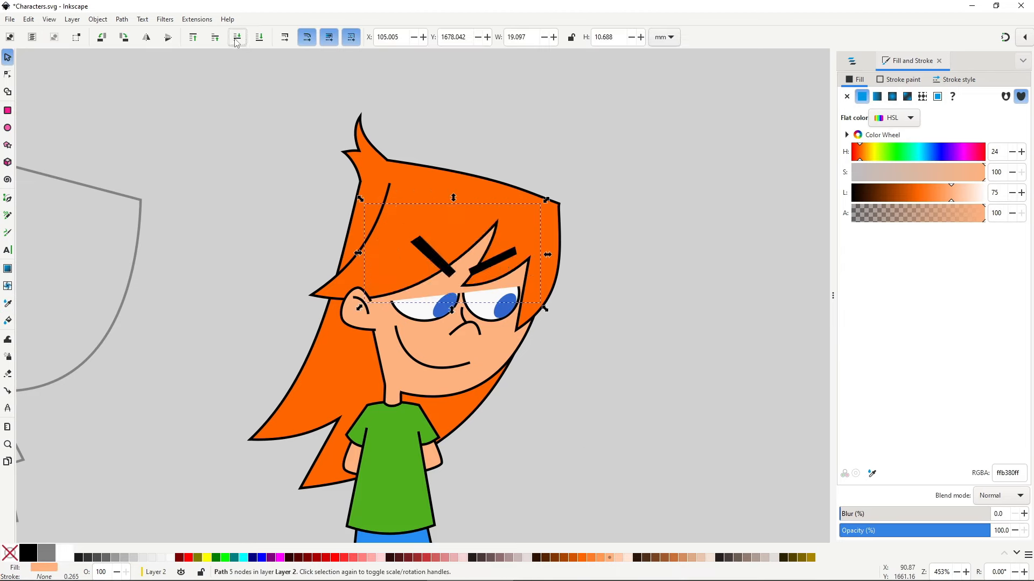
pyautogui.click(236, 38)
pyautogui.click(237, 38)
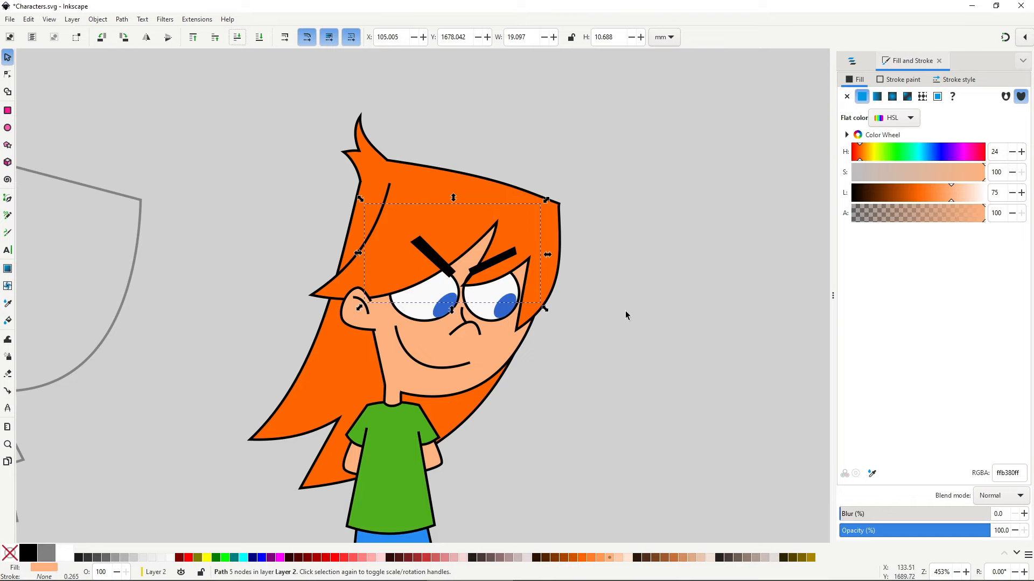
pyautogui.click(598, 277)
# Step: Move the node at the back hair's lower tip slightly to the right
pyautogui.press('n')
pyautogui.click(560, 234)
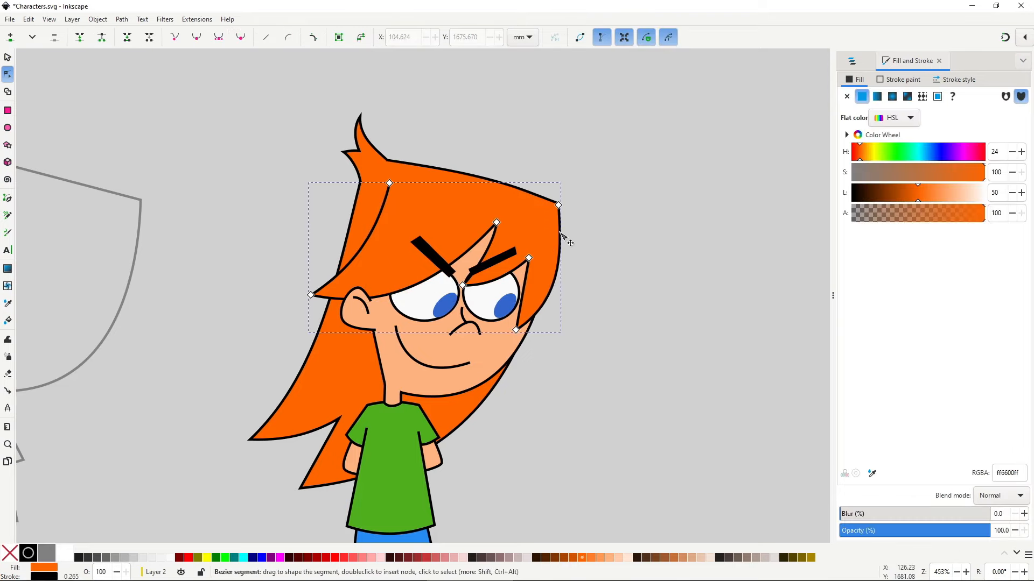
pyautogui.click(462, 409)
pyautogui.moveTo(494, 441); pyautogui.dragTo(563, 280)
pyautogui.scroll(-1, 569, 338)
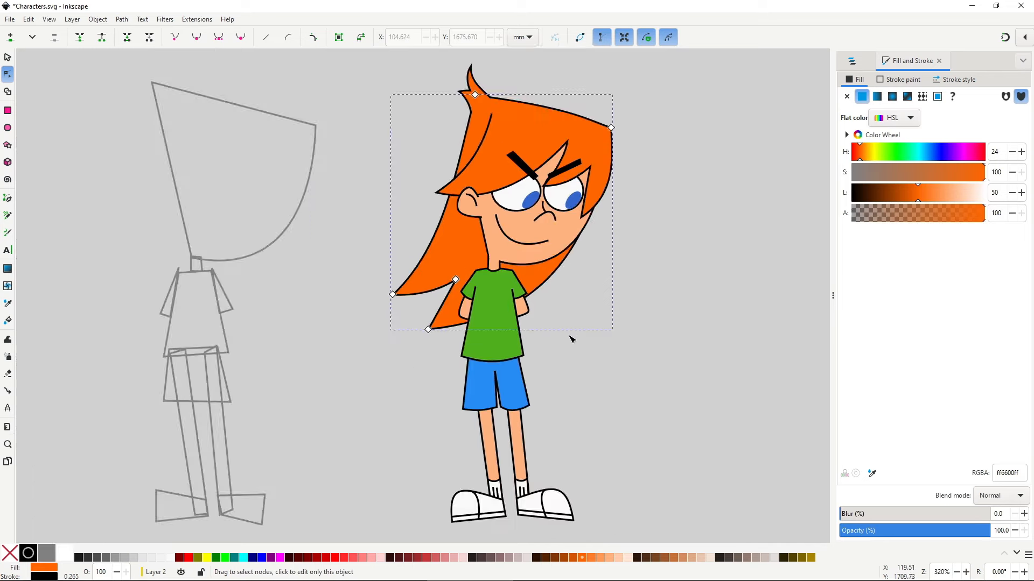
pyautogui.moveTo(428, 329); pyautogui.dragTo(436, 327)
pyautogui.press('Escape')
pyautogui.press('Escape')
# Step: Nudge the hair tuft's lower node to the right and reshape the curve running from the back hair's lower tip
pyautogui.moveTo(645, 367); pyautogui.dragTo(544, 361)
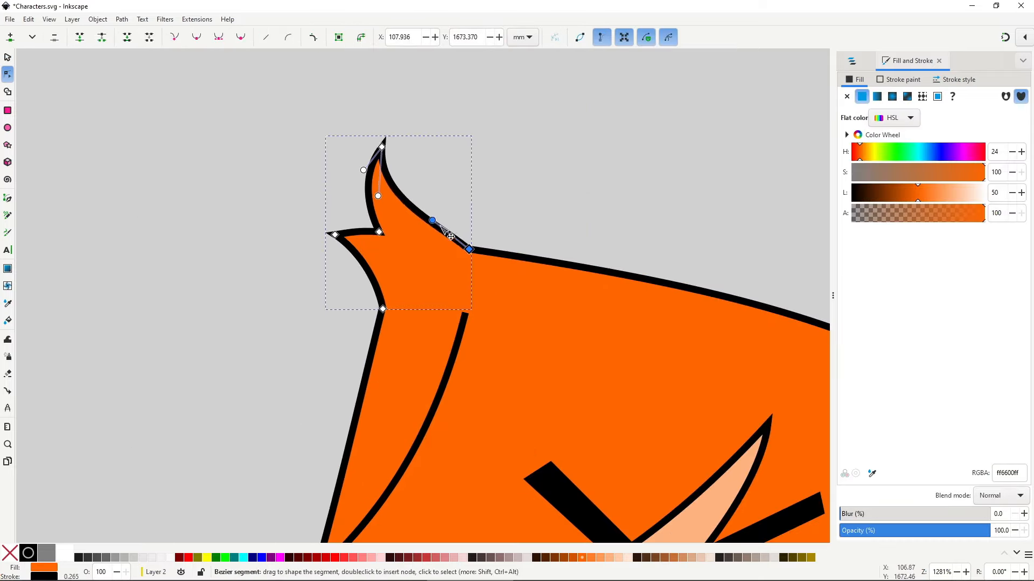
pyautogui.moveTo(385, 311); pyautogui.dragTo(389, 309)
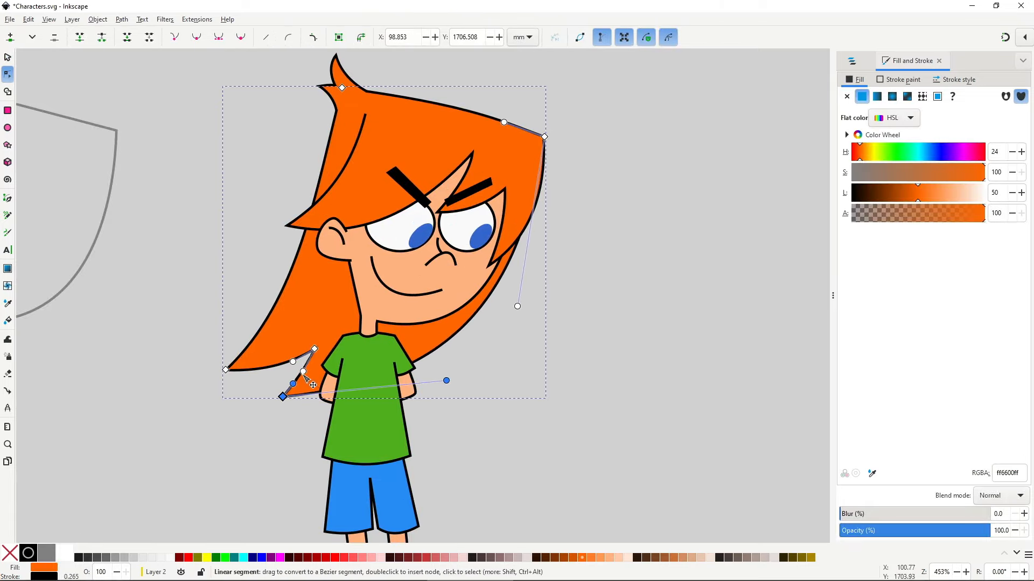
pyautogui.moveTo(445, 383); pyautogui.dragTo(427, 418)
pyautogui.press('s')
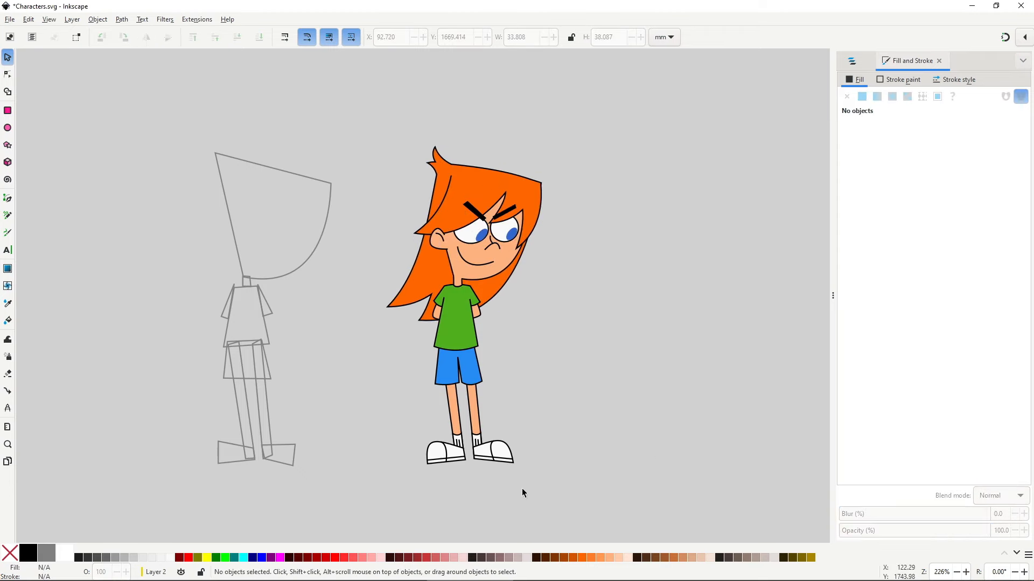
# Step: Move the face's upper-right node slightly inward, to X 123.310, Y 1685.876 mm
pyautogui.click(579, 132)
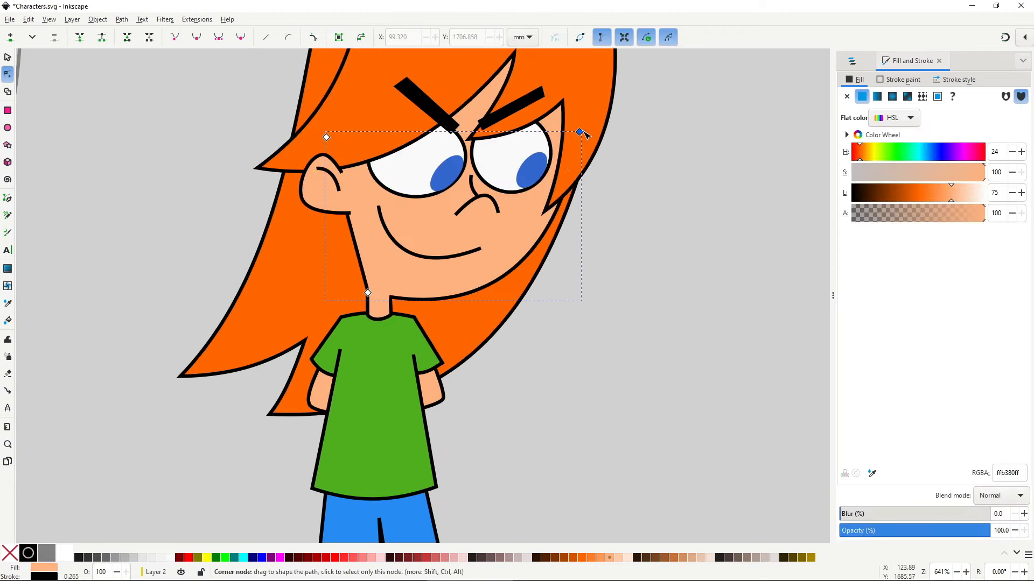
pyautogui.moveTo(582, 131); pyautogui.dragTo(559, 374)
pyautogui.click(619, 355)
pyautogui.scroll(-2, 631, 357)
pyautogui.moveTo(634, 361); pyautogui.dragTo(607, 334)
pyautogui.click(606, 334)
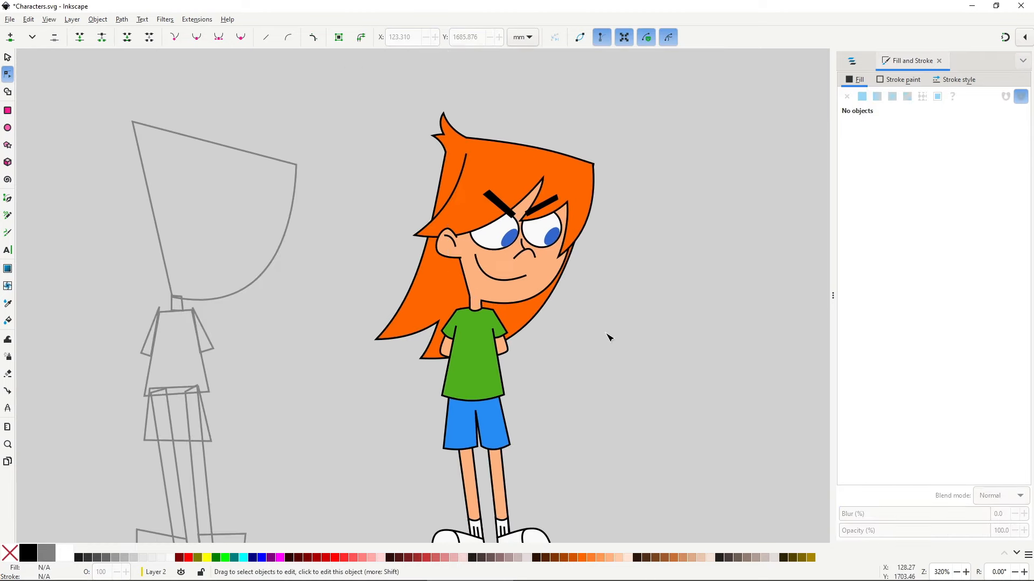
# Step: Recolour the face, ear and both legs with the lighter skin tone #FFCCAA
pyautogui.press('-')
pyautogui.click(416, 240)
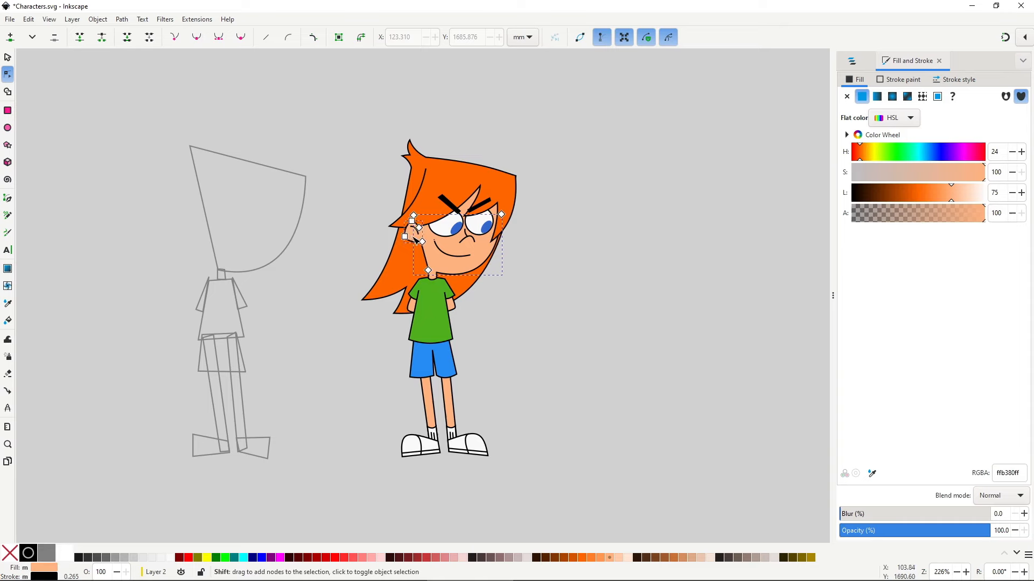
pyautogui.keyDown('shift'); pyautogui.click(447, 401); pyautogui.keyUp('shift')
pyautogui.keyDown('shift'); pyautogui.click(430, 397); pyautogui.keyUp('shift')
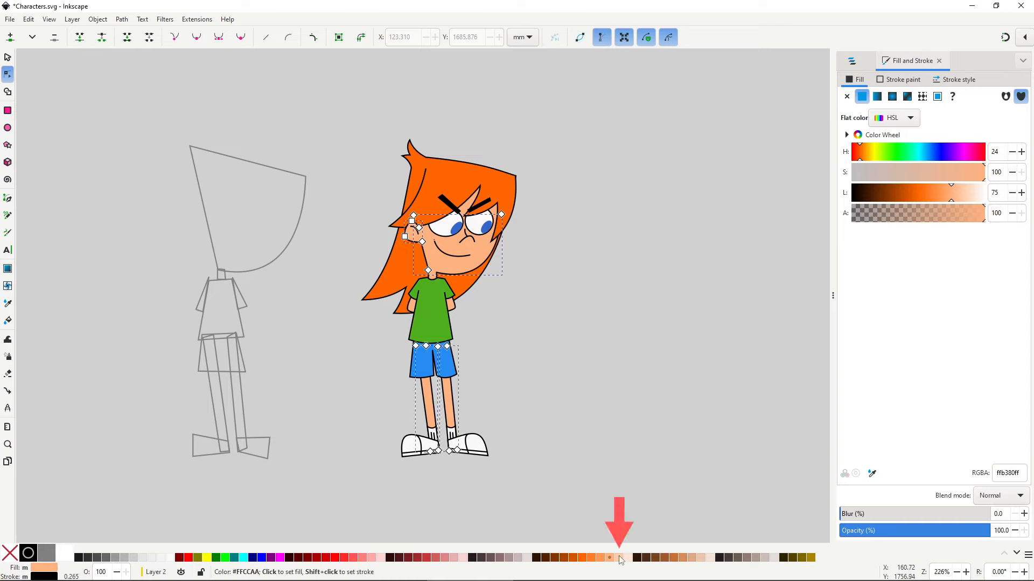
pyautogui.click(621, 558)
pyautogui.click(536, 305)
# Step: Recolour the neck, its jawline patch and both arms with the face's skin tone ffccaa
pyautogui.scroll(3, 422, 246)
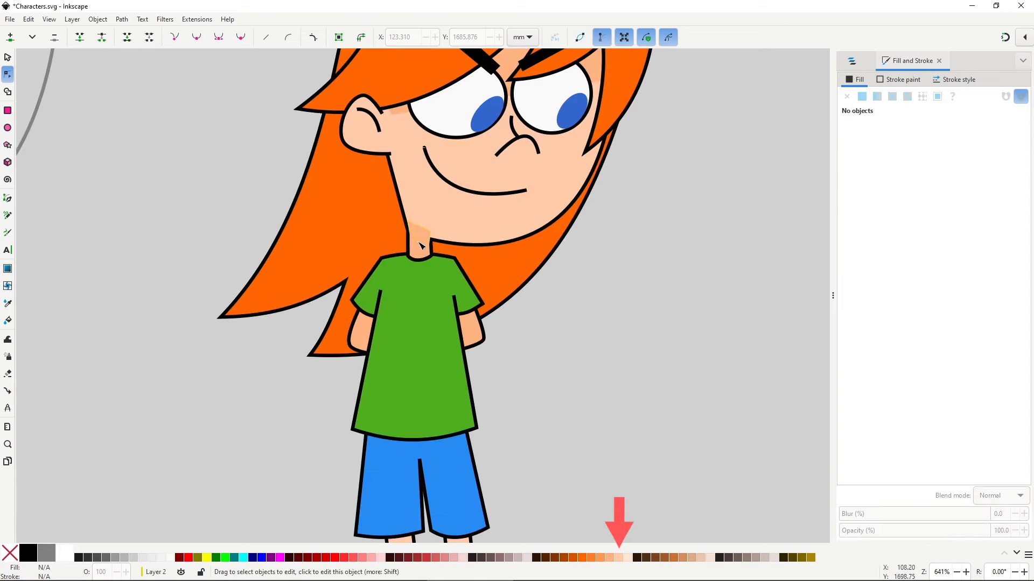
pyautogui.click(421, 244)
pyautogui.keyDown('shift'); pyautogui.click(422, 252); pyautogui.keyUp('shift')
pyautogui.keyDown('shift'); pyautogui.click(467, 327); pyautogui.keyUp('shift')
pyautogui.keyDown('shift'); pyautogui.click(361, 329); pyautogui.keyUp('shift')
pyautogui.press('d')
pyautogui.click(414, 144)
pyautogui.press('d')
pyautogui.moveTo(414, 144); pyautogui.dragTo(381, 220)
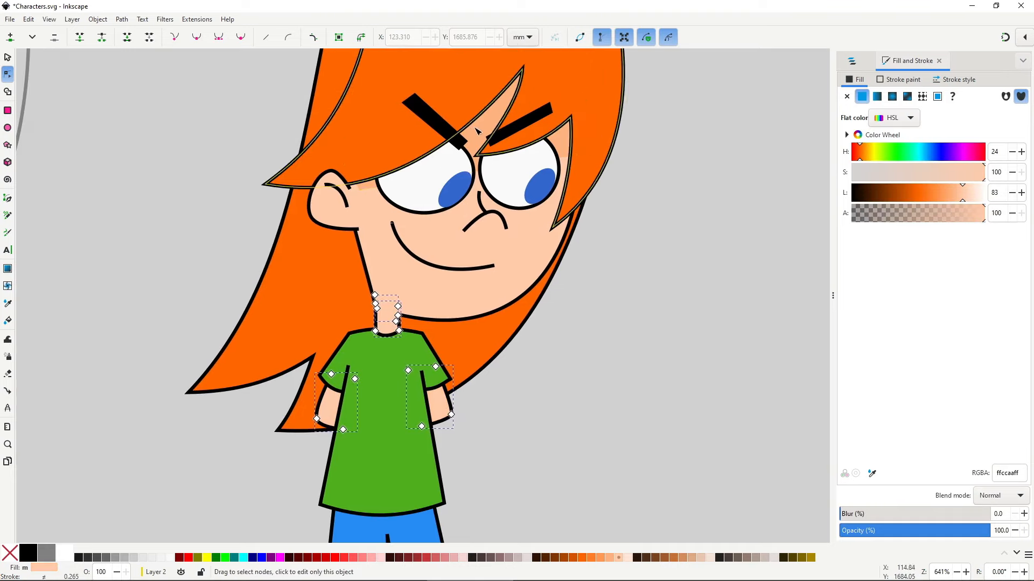
# Step: Recolour the forehead patch behind the fringe with the face's skin tone ffccaa
pyautogui.click(477, 132)
pyautogui.press('d')
pyautogui.click(512, 260)
pyautogui.press('s')
pyautogui.moveTo(451, 417); pyautogui.dragTo(479, 92)
pyautogui.scroll(-2, 545, 226)
pyautogui.click(579, 210)
pyautogui.moveTo(604, 151); pyautogui.dragTo(554, 311)
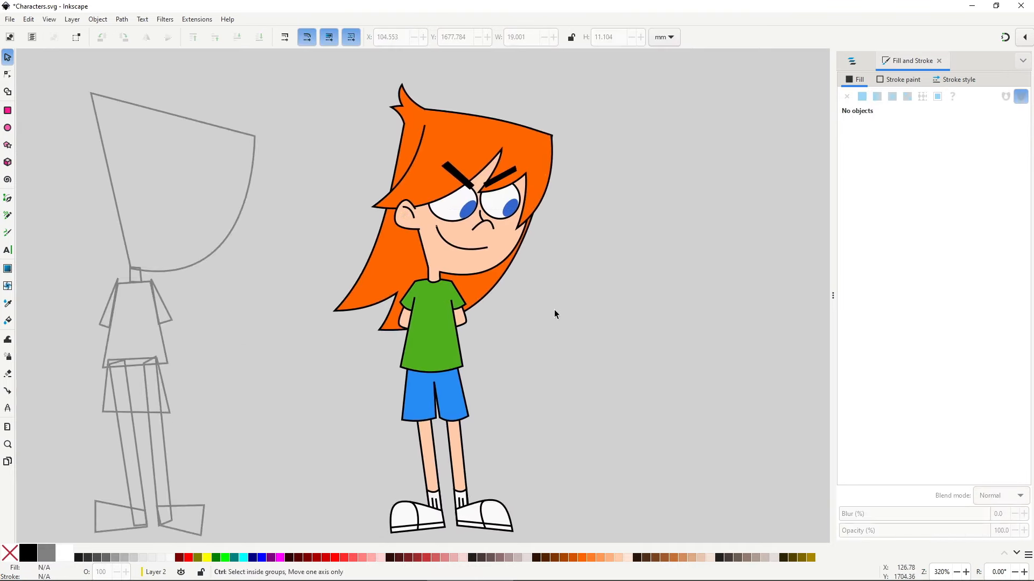
# Step: Draw the shadow's inner edge with the Pen tool from the back tuft, through a notch, down past the back lock's tip
pyautogui.scroll(-1, 511, 321)
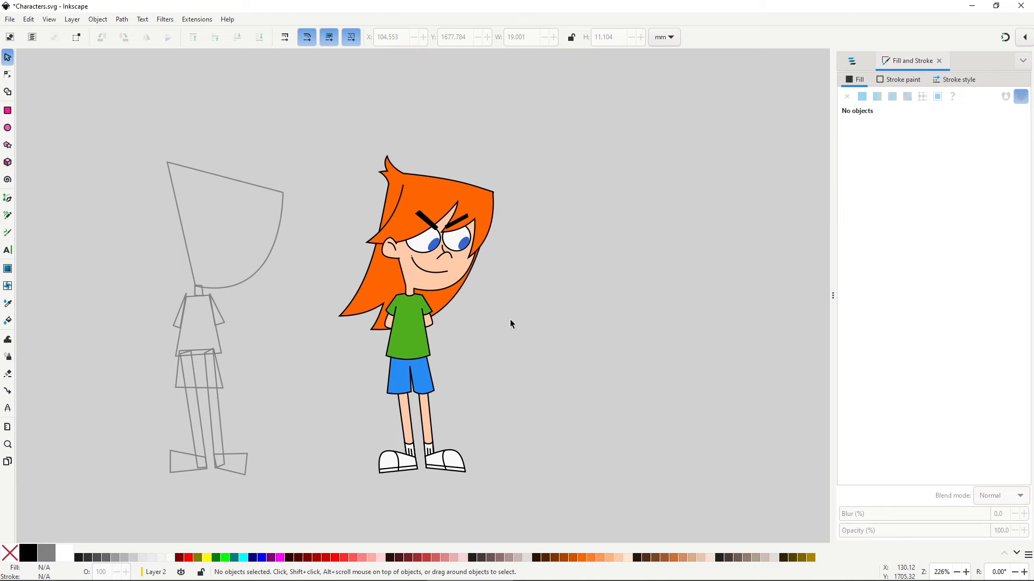
pyautogui.scroll(3, 415, 221)
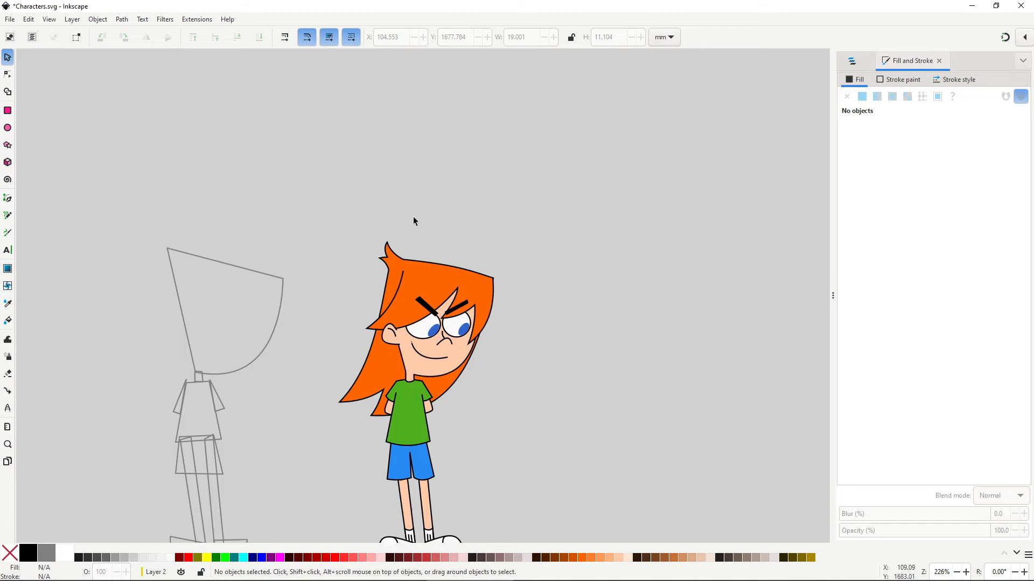
pyautogui.scroll(2, 412, 358)
pyautogui.click(371, 185)
pyautogui.press('b')
pyautogui.scroll(1, 360, 165)
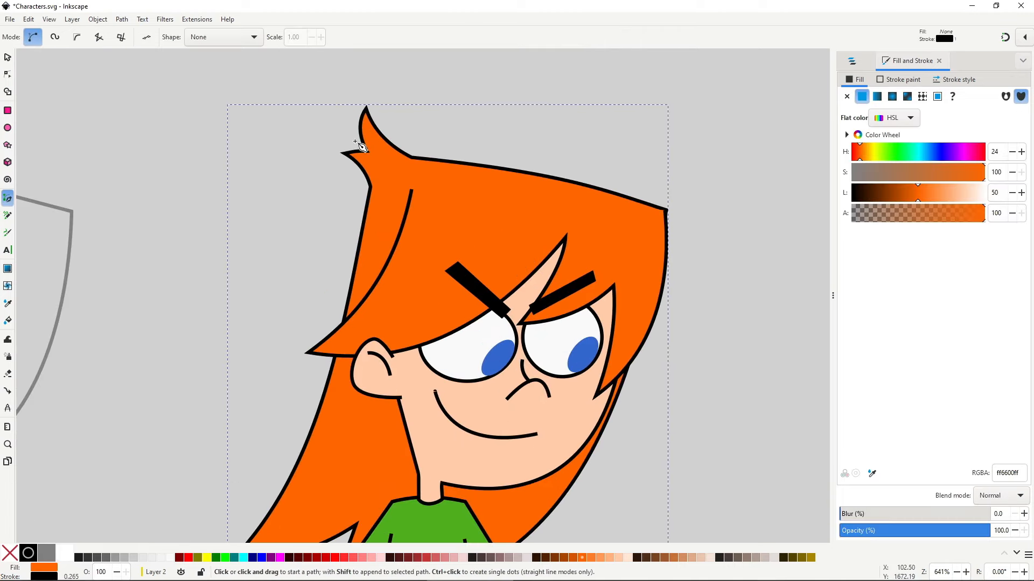
pyautogui.click(355, 141)
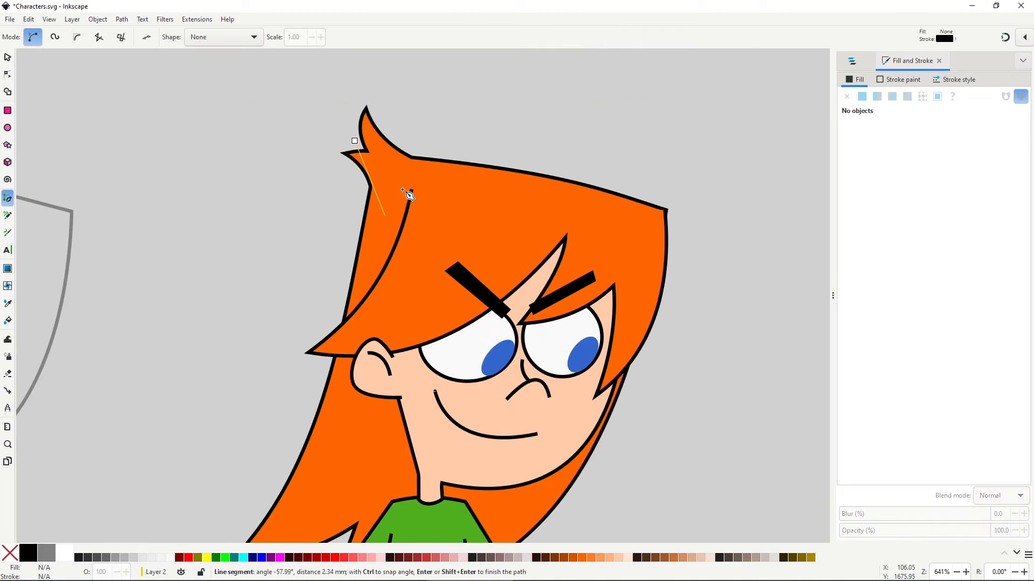
pyautogui.click(399, 214)
pyautogui.scroll(-5, 385, 313)
pyautogui.hscroll(-2, 384, 313)
pyautogui.scroll(1, 334, 355)
pyautogui.click(339, 355)
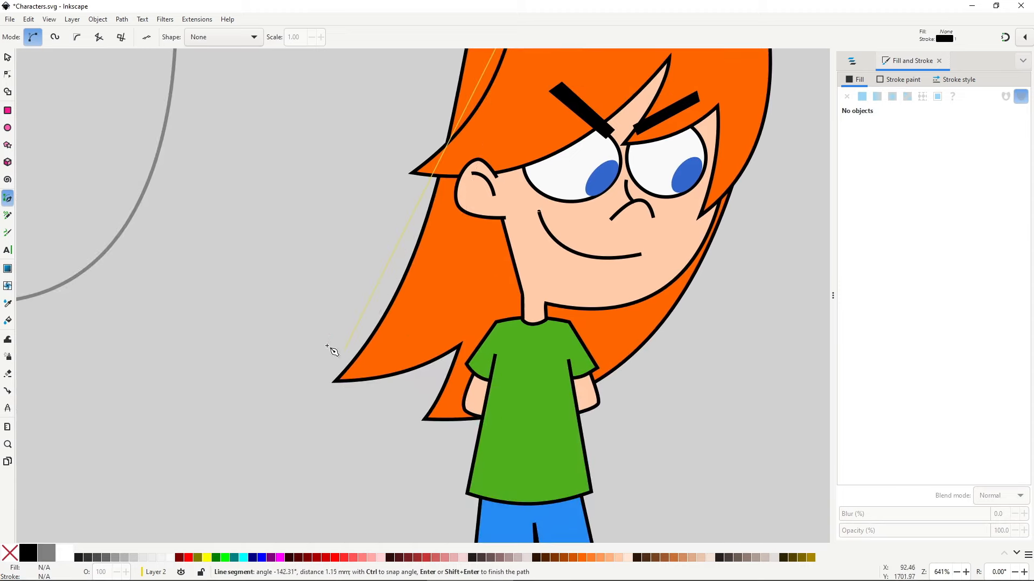
pyautogui.press('Return')
pyautogui.press('n')
pyautogui.moveTo(339, 358); pyautogui.dragTo(355, 394)
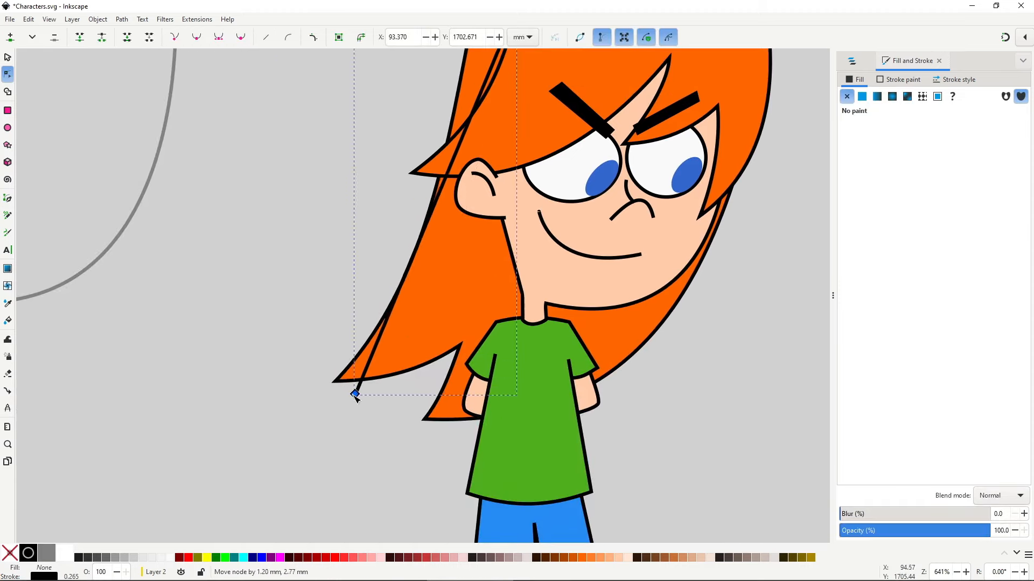
# Step: Extend the path from its lower end around the outside of the back hair and close it at the tuft
pyautogui.press('b')
pyautogui.click(355, 395)
pyautogui.scroll(5, 298, 318)
pyautogui.click(368, 217)
pyautogui.moveTo(415, 188); pyautogui.dragTo(419, 190)
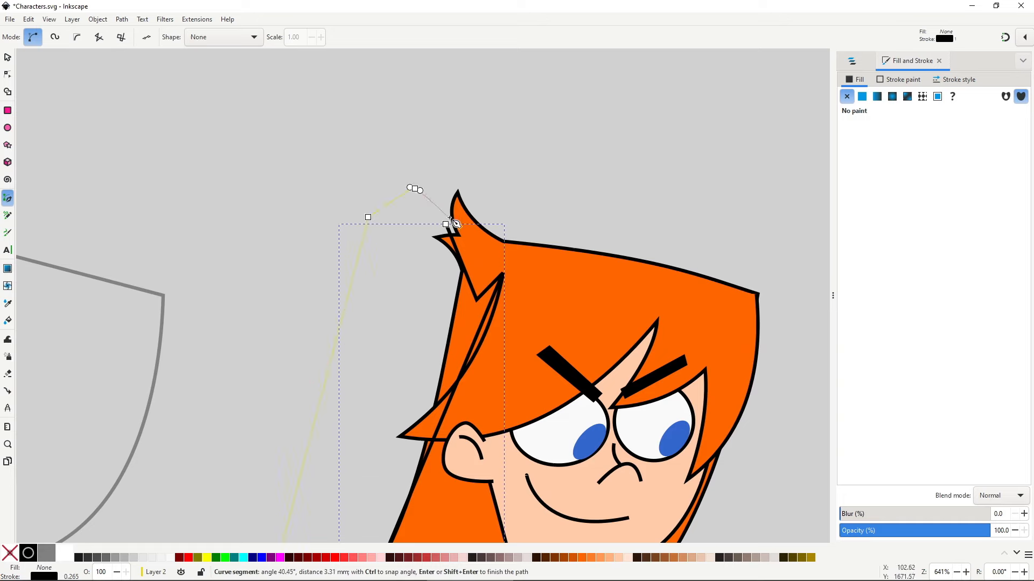
pyautogui.click(446, 224)
# Step: Set the notch tip at X 104.355, Y 1678.265 mm and bend the path's inner edges to follow the hair's curve
pyautogui.press('n')
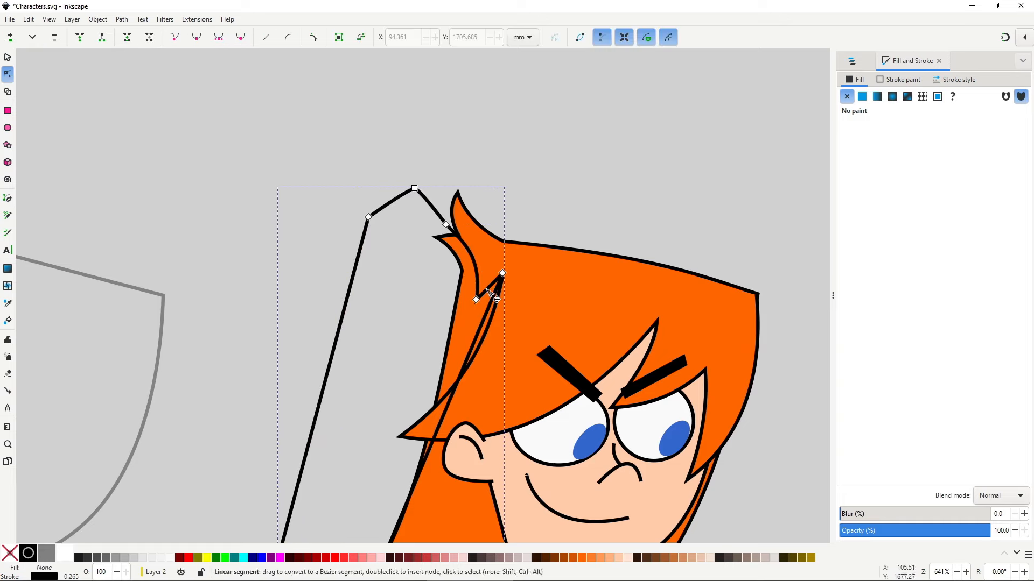
pyautogui.moveTo(476, 300); pyautogui.dragTo(487, 289)
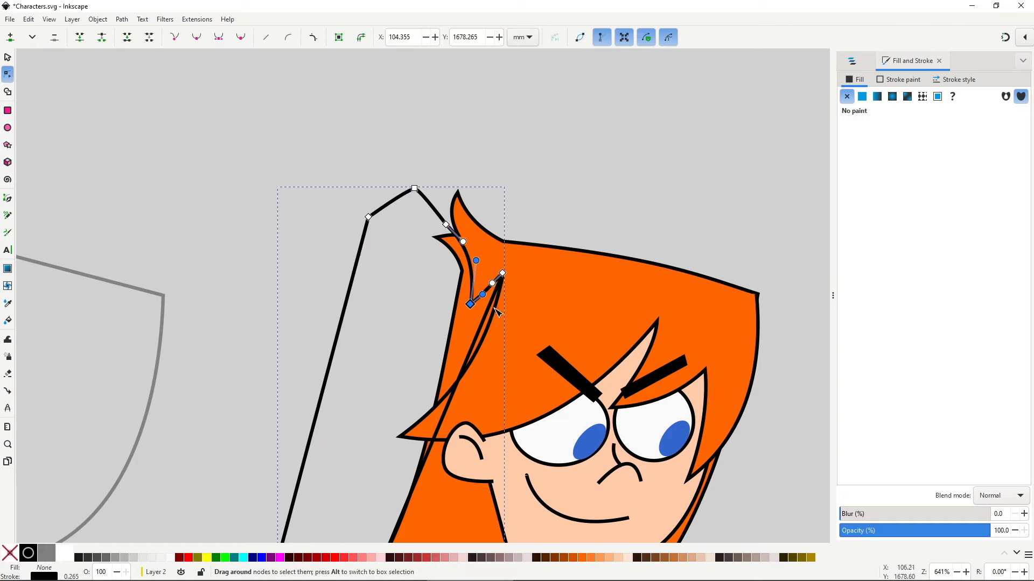
pyautogui.press('Escape')
pyautogui.scroll(-5, 468, 366)
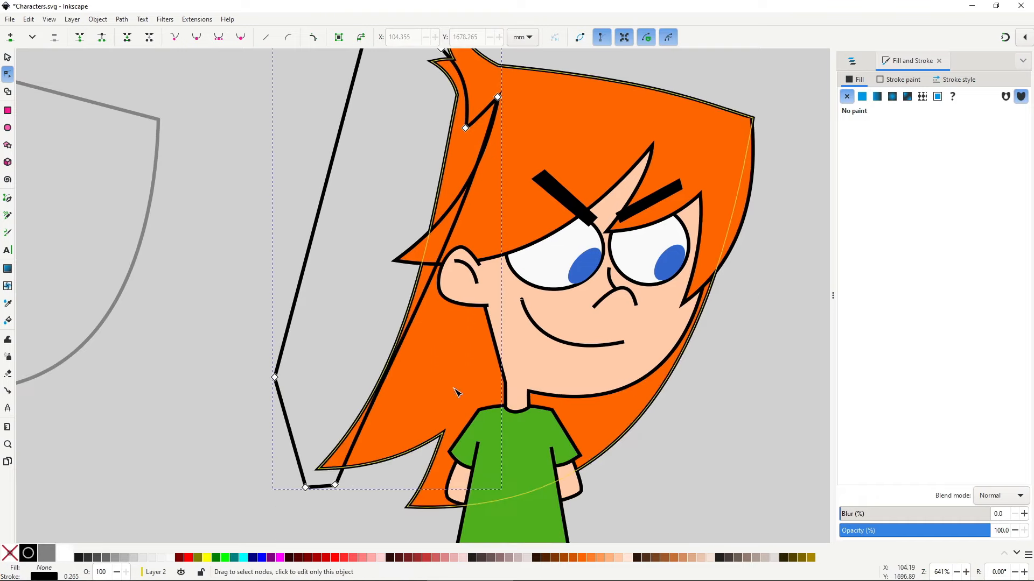
pyautogui.click(335, 484)
pyautogui.moveTo(389, 357); pyautogui.dragTo(413, 395)
pyautogui.press('s')
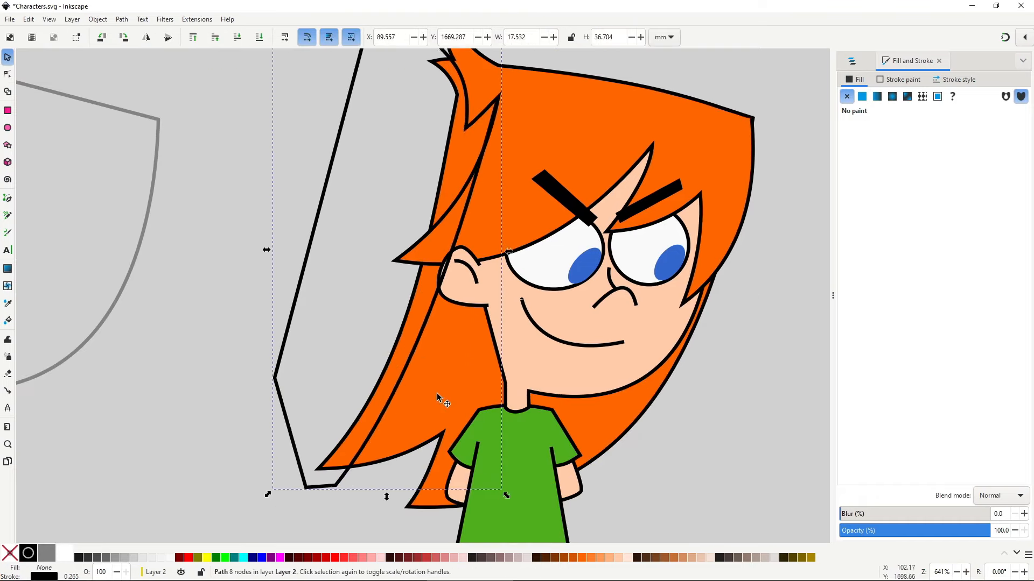
# Step: Fill the shadow shape with flat dark blue 08003f and set its opacity to 47.9%
pyautogui.moveTo(473, 371); pyautogui.dragTo(397, 430)
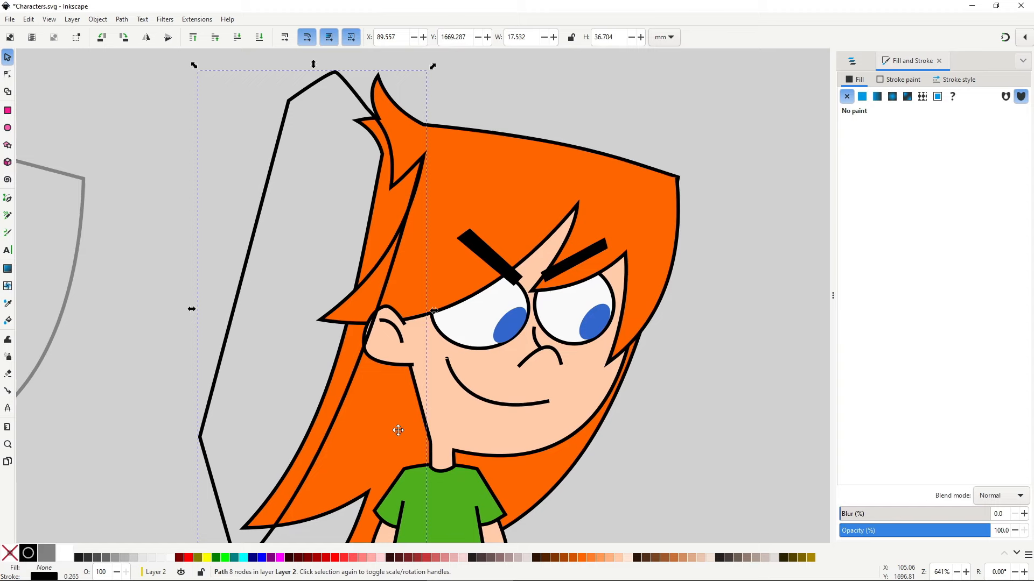
pyautogui.click(862, 97)
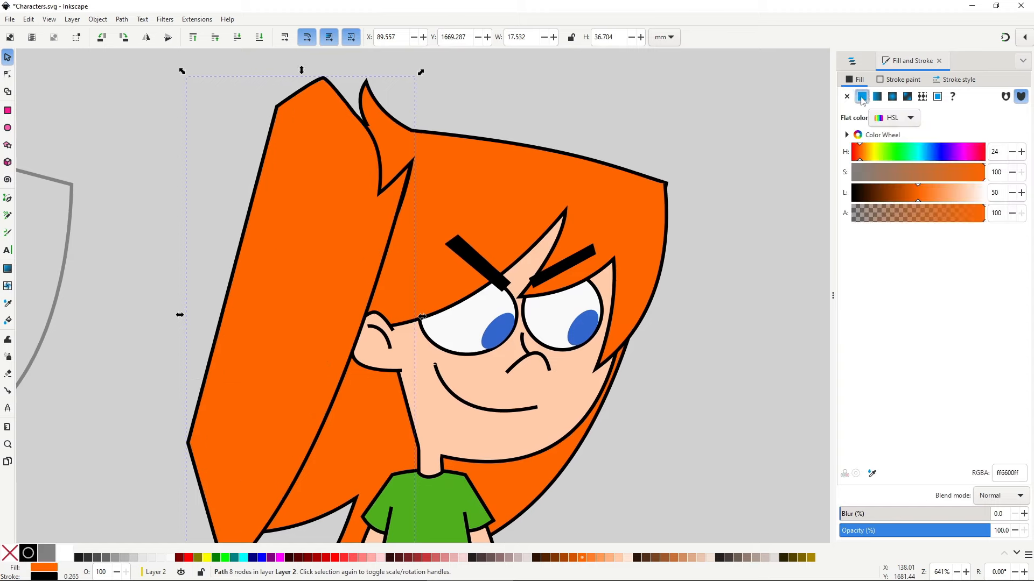
pyautogui.click(943, 152)
pyautogui.click(868, 193)
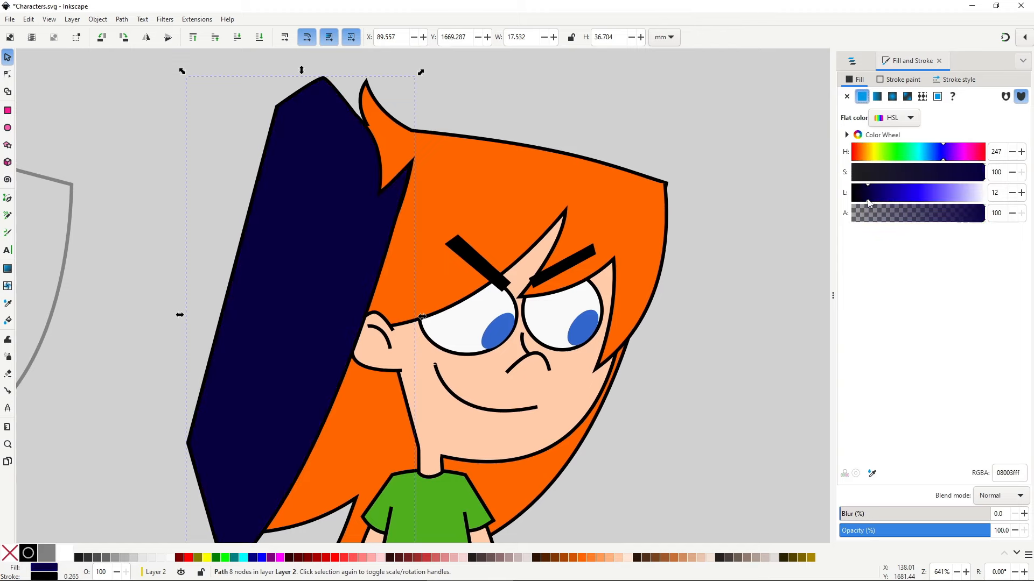
pyautogui.click(911, 532)
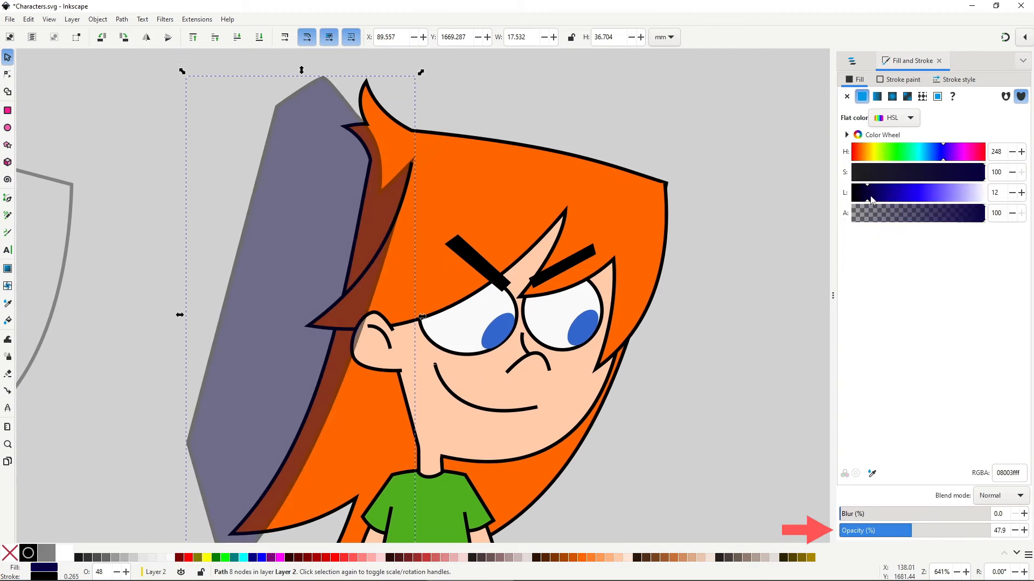
# Step: Intersect the shadow with a raised duplicate of the back hair and lower the result behind the fringe
pyautogui.moveTo(489, 322); pyautogui.dragTo(531, 278)
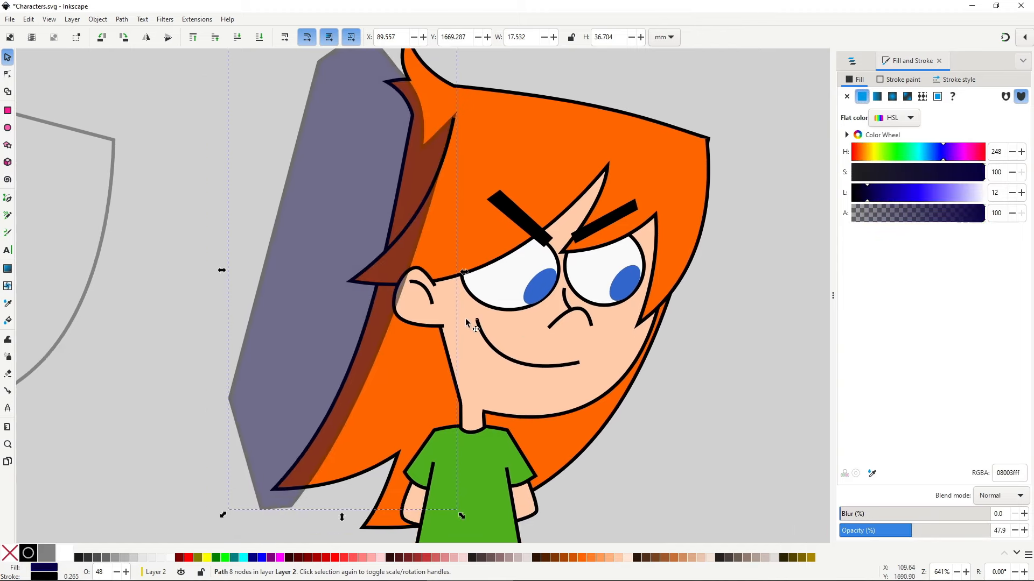
pyautogui.keyDown('shift'); pyautogui.click(391, 388); pyautogui.keyUp('shift')
pyautogui.press('Home')
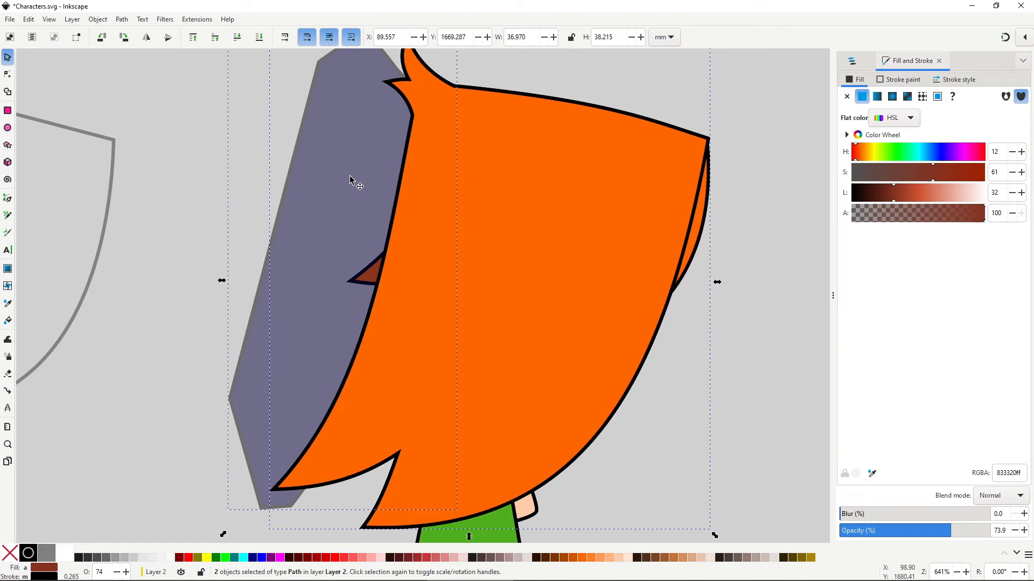
pyautogui.hotkey('ctrl', '*')
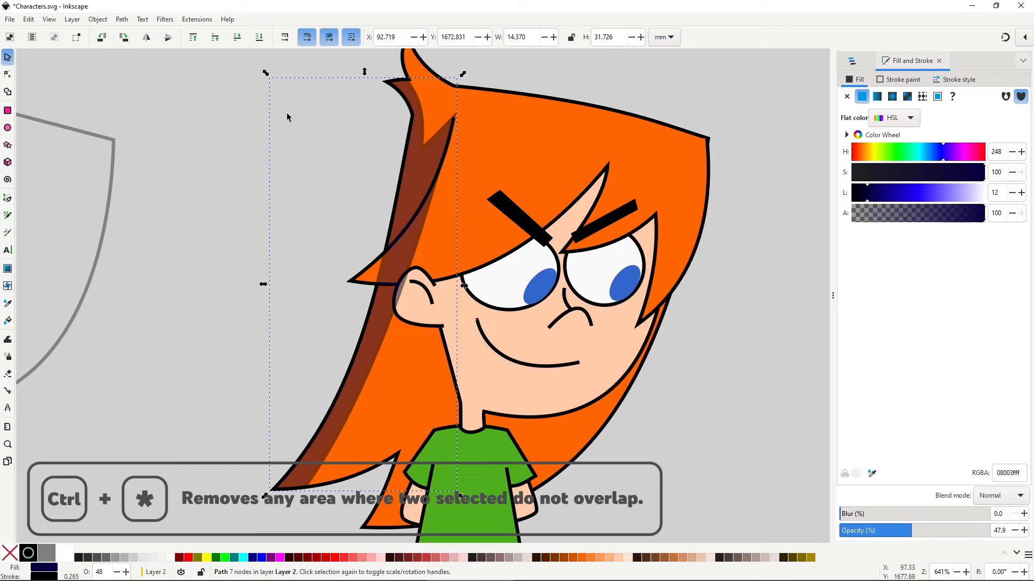
pyautogui.click(240, 42)
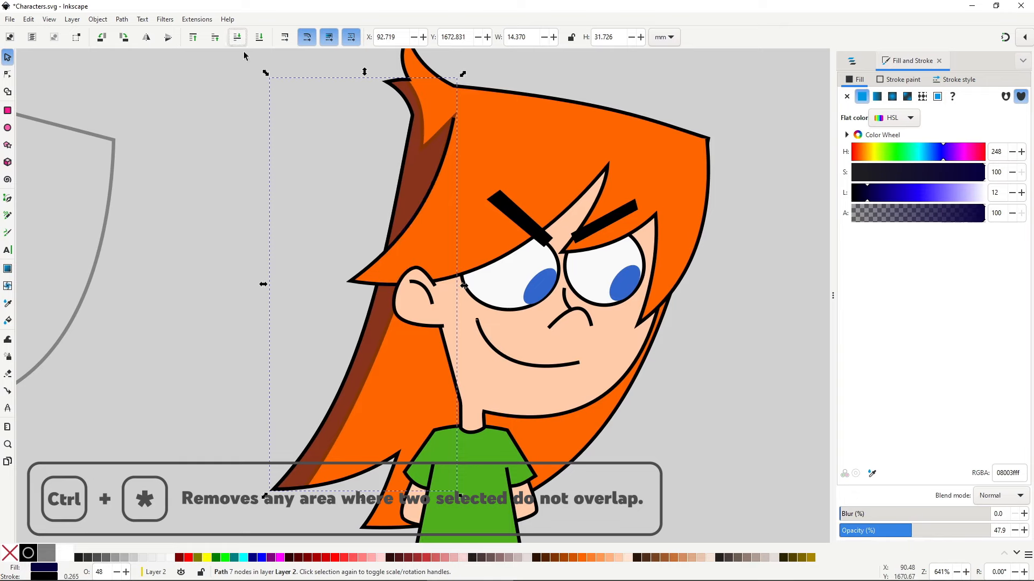
# Step: Move the hair shadow's upper notch tip to X 104.768, Y 1678.843 mm and adjust its curve handle
pyautogui.scroll(-2, 389, 253)
pyautogui.moveTo(460, 305)
pyautogui.mouseDown()
pyautogui.moveTo(441, 236)
pyautogui.moveTo(460, 286)
pyautogui.mouseUp()
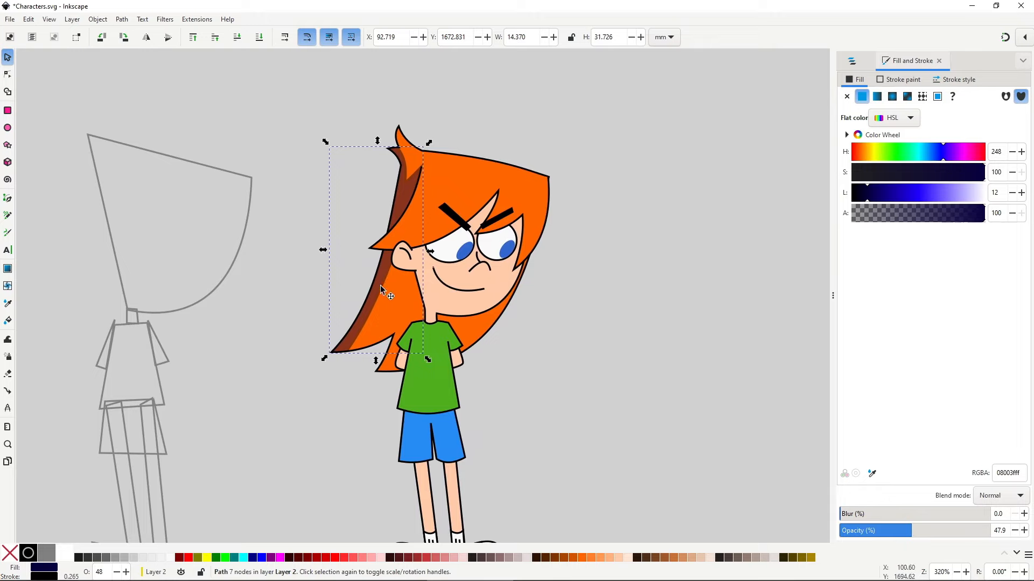
pyautogui.scroll(4, 416, 176)
pyautogui.press('n')
pyautogui.moveTo(400, 174)
pyautogui.mouseDown()
pyautogui.moveTo(410, 184)
pyautogui.moveTo(386, 217)
pyautogui.mouseUp()
pyautogui.moveTo(423, 210); pyautogui.dragTo(402, 198)
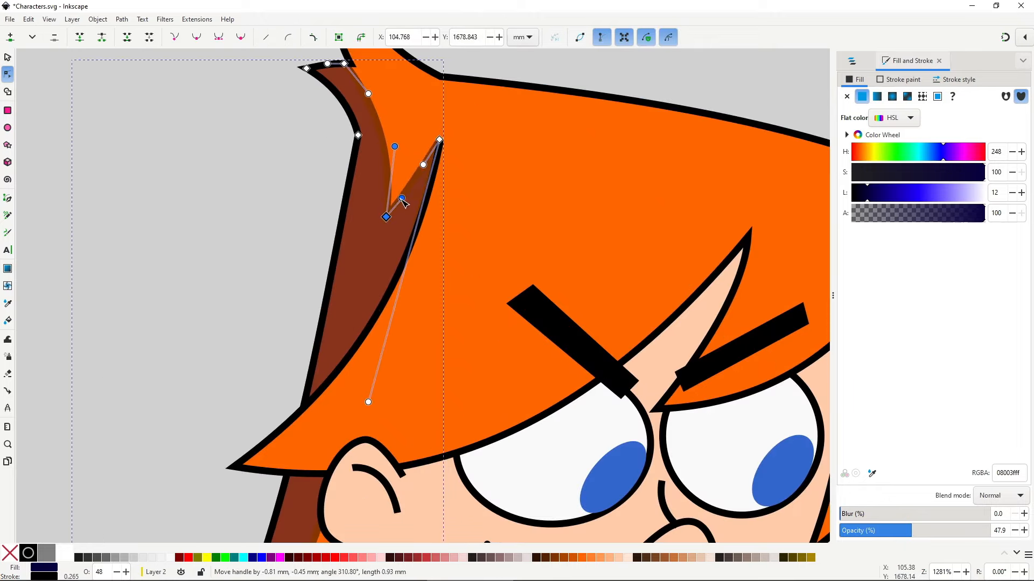
pyautogui.press('s')
# Step: Reduce the hair shadow's opacity to 25.9%
pyautogui.scroll(-5, 406, 210)
pyautogui.click(888, 531)
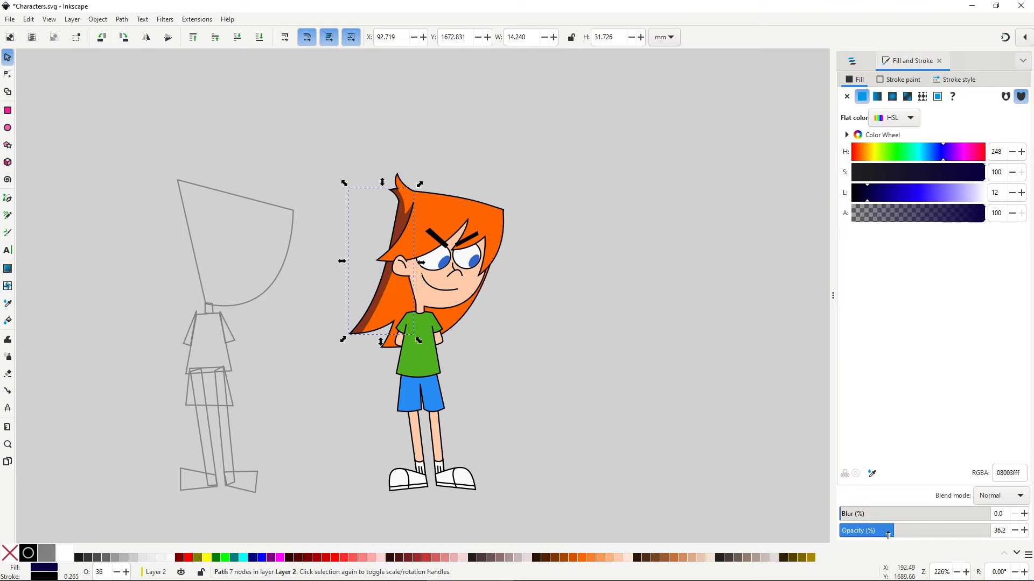
pyautogui.moveTo(889, 533); pyautogui.dragTo(879, 533)
pyautogui.scroll(2, 351, 332)
pyautogui.press('n')
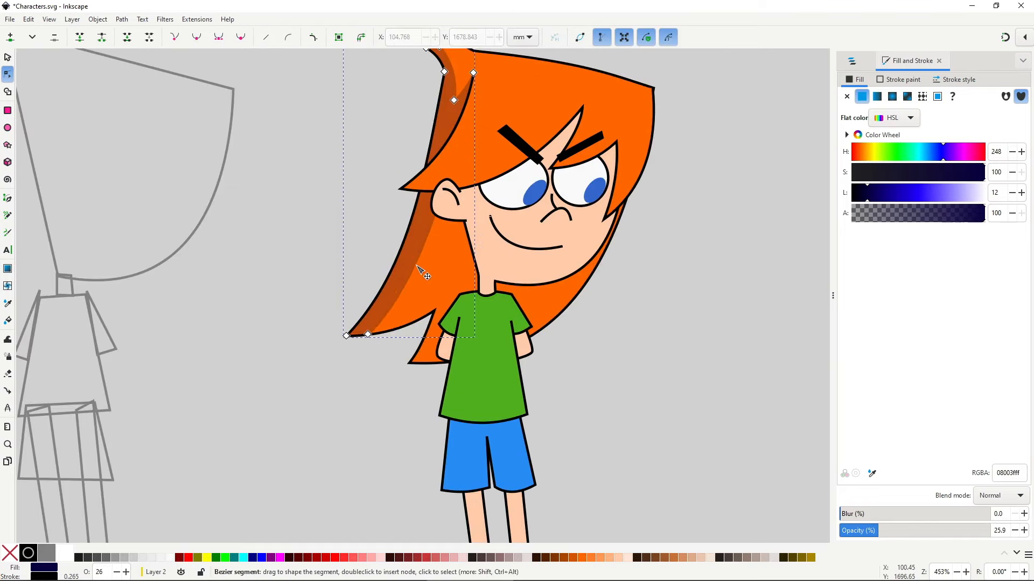
pyautogui.press('s')
pyautogui.moveTo(425, 267); pyautogui.dragTo(367, 262)
pyautogui.scroll(-1, 374, 230)
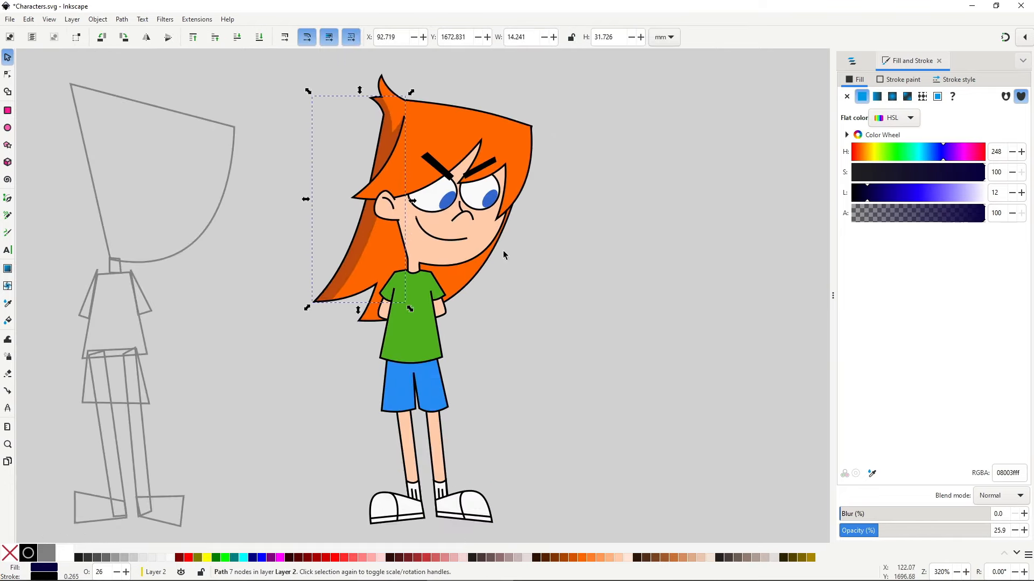
pyautogui.moveTo(503, 251); pyautogui.dragTo(541, 289)
pyautogui.scroll(-2, 541, 288)
# Step: Duplicate the fringe, raise it to the front and offset the copy down over the face to X 97.771, Y 1678.185 mm
pyautogui.scroll(4, 503, 270)
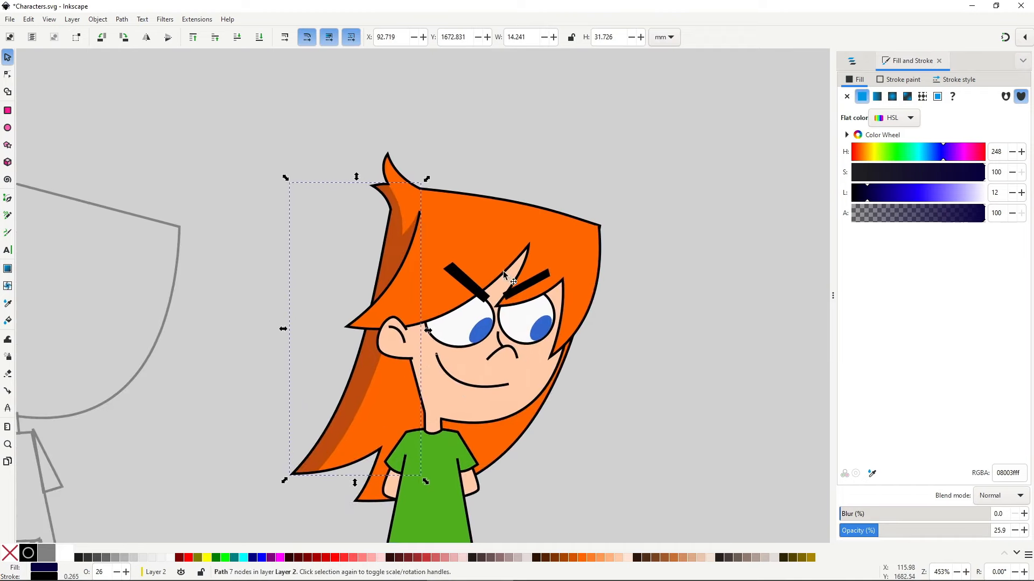
pyautogui.click(534, 263)
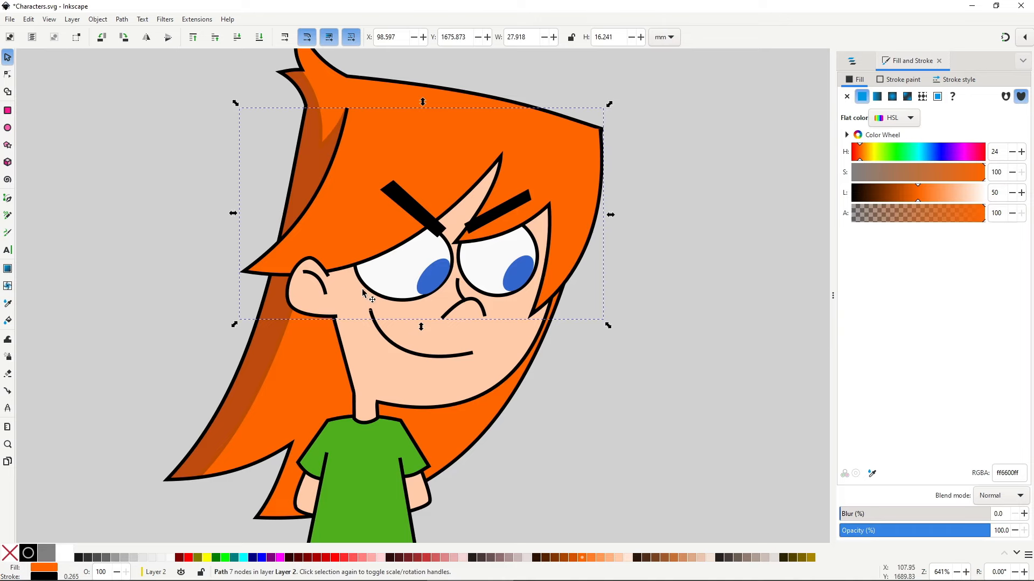
pyautogui.press('b')
pyautogui.press('s')
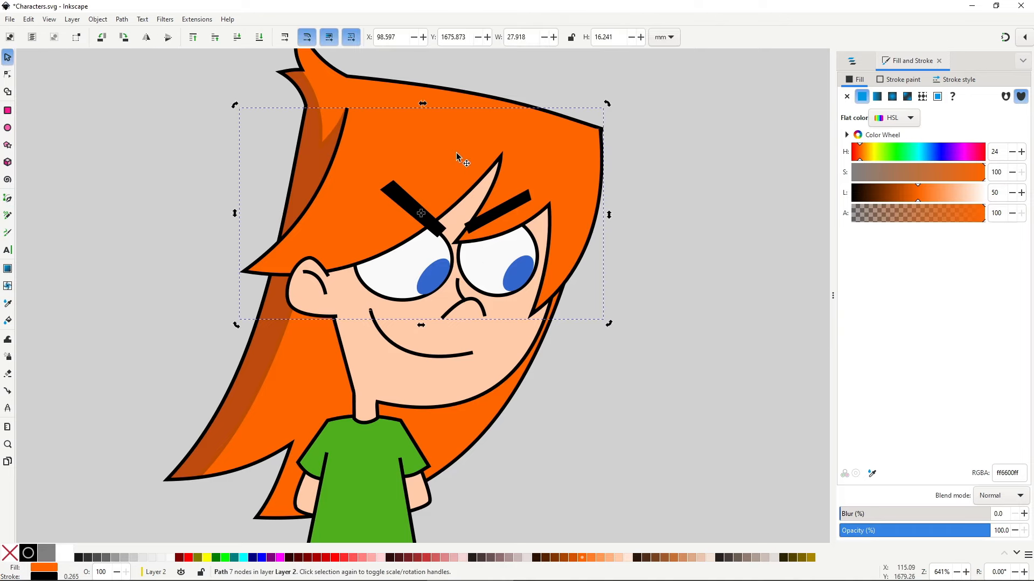
pyautogui.press('Home')
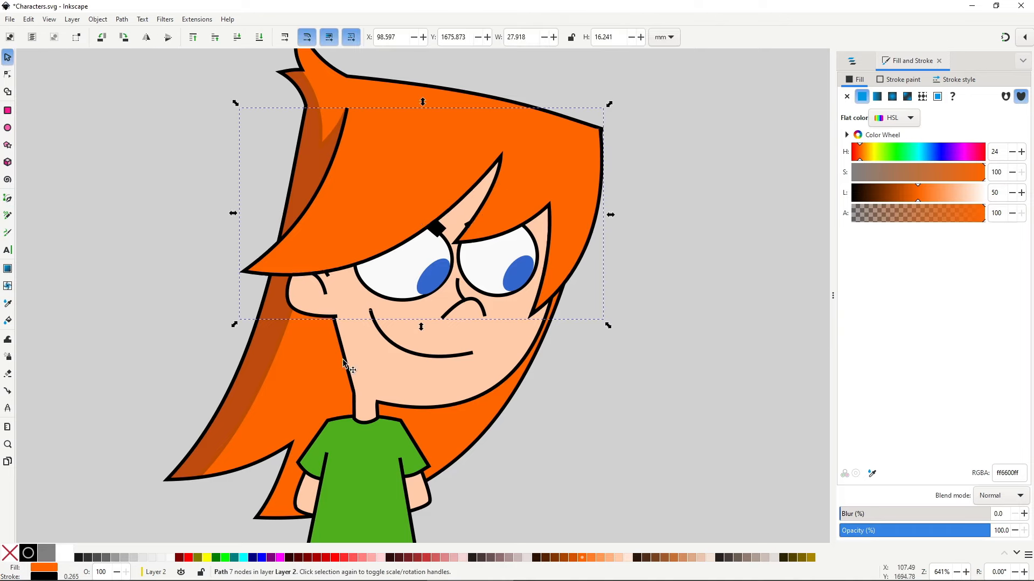
pyautogui.moveTo(361, 189); pyautogui.dragTo(397, 226)
pyautogui.press('n')
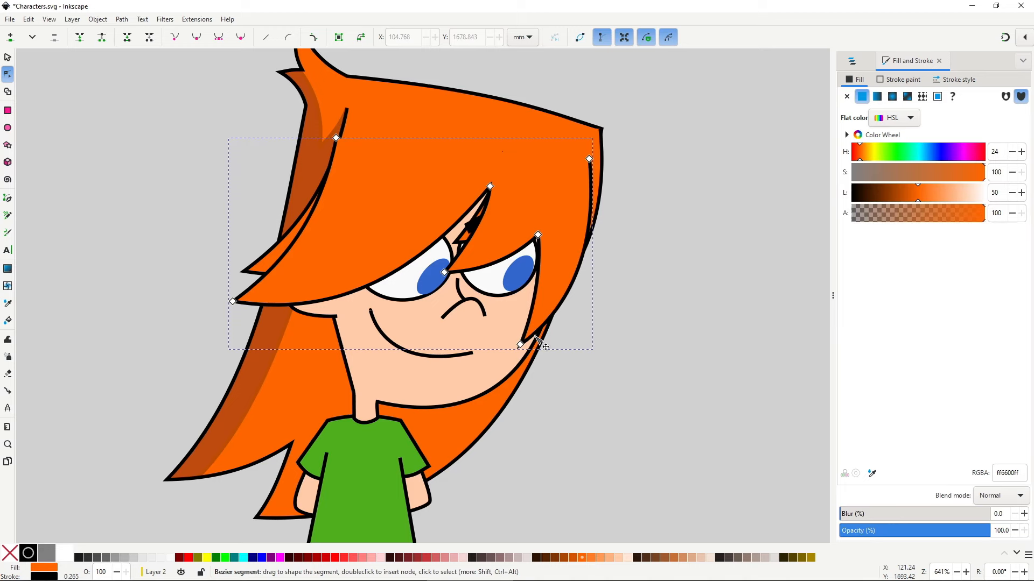
# Step: Apply the back hair shadow's copied style to the fringe duplicate, lower it behind the fringe and show its nodes for editing
pyautogui.hotkey('ctrl', 'c')
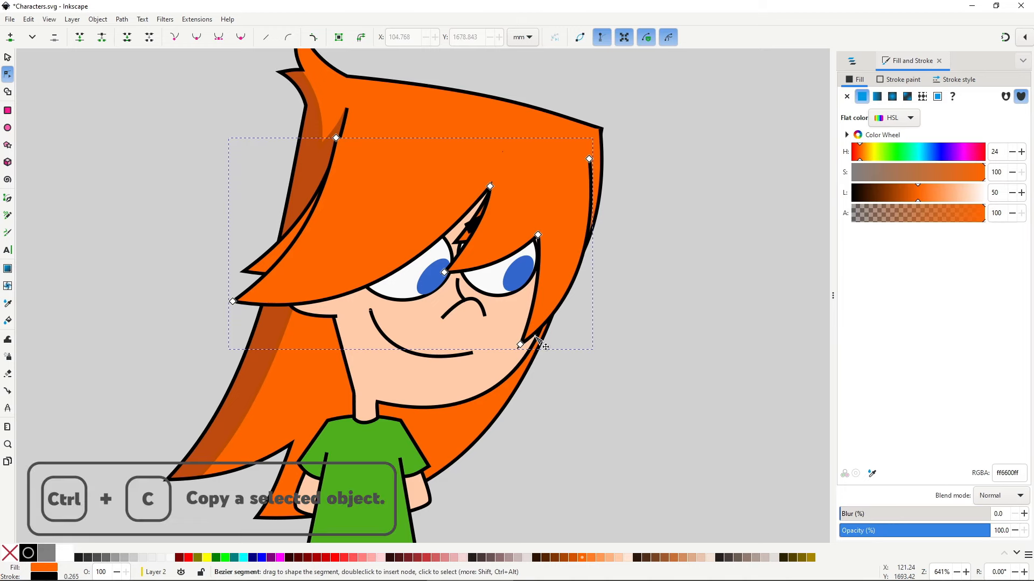
pyautogui.press('s')
pyautogui.click(258, 427)
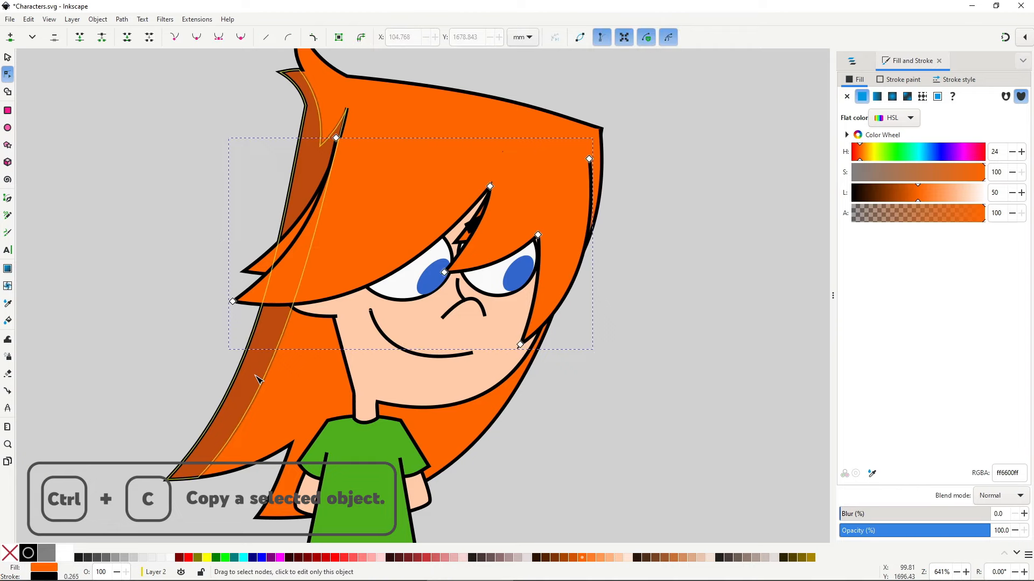
pyautogui.click(404, 215)
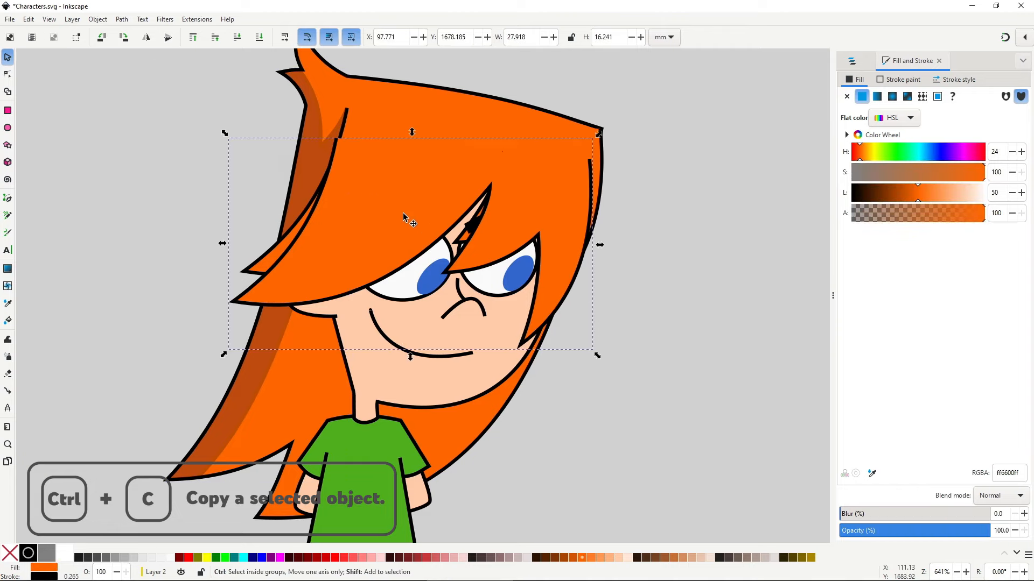
pyautogui.hotkey('ctrl', 'shift', 'v')
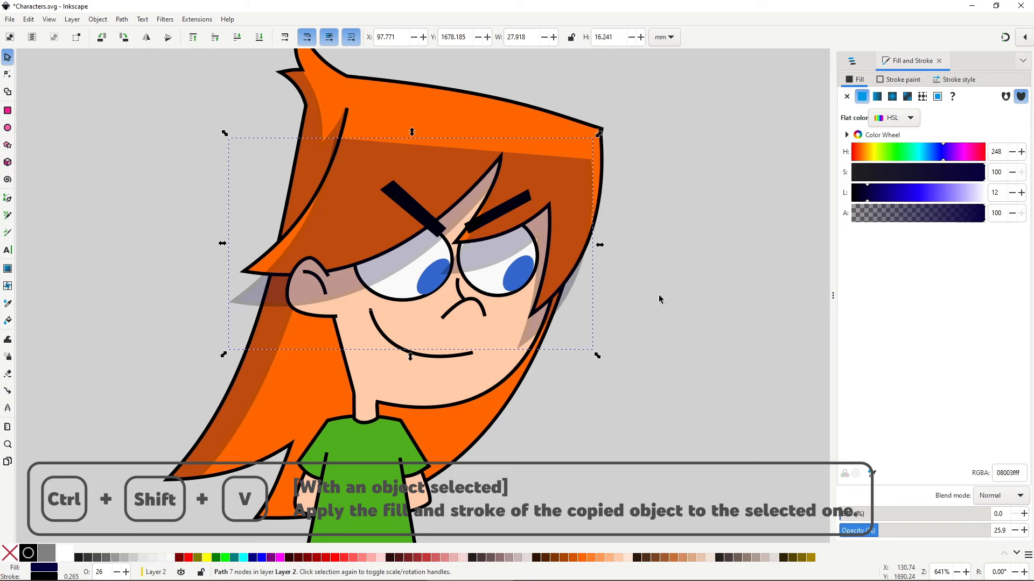
pyautogui.click(234, 39)
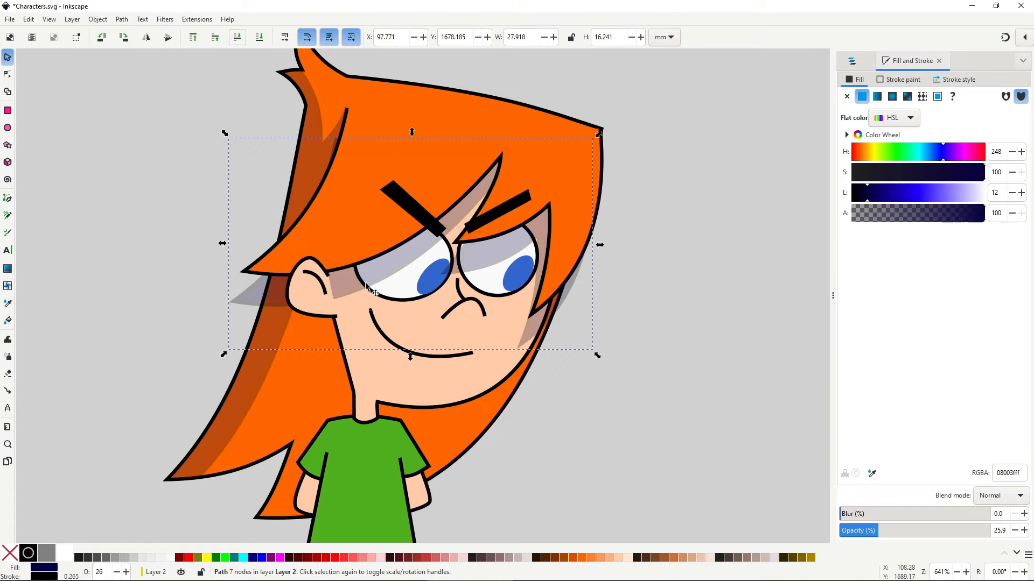
pyautogui.press('n')
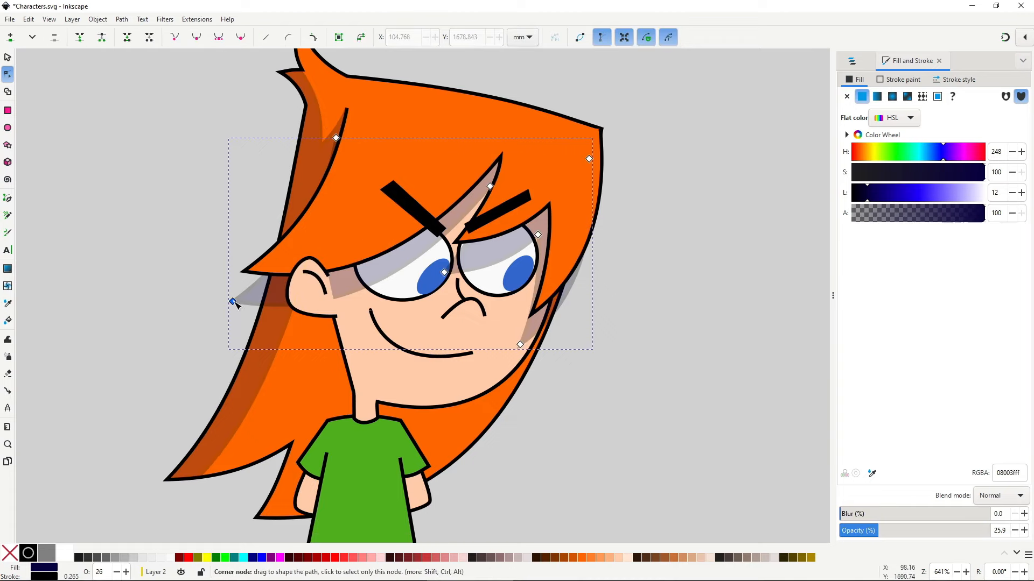
# Step: Move the fringe shadow's outer tip to X 99.591, Y 1688.925 mm and pull its inner and lower nodes closer to the fringe edge
pyautogui.moveTo(235, 304); pyautogui.dragTo(254, 280)
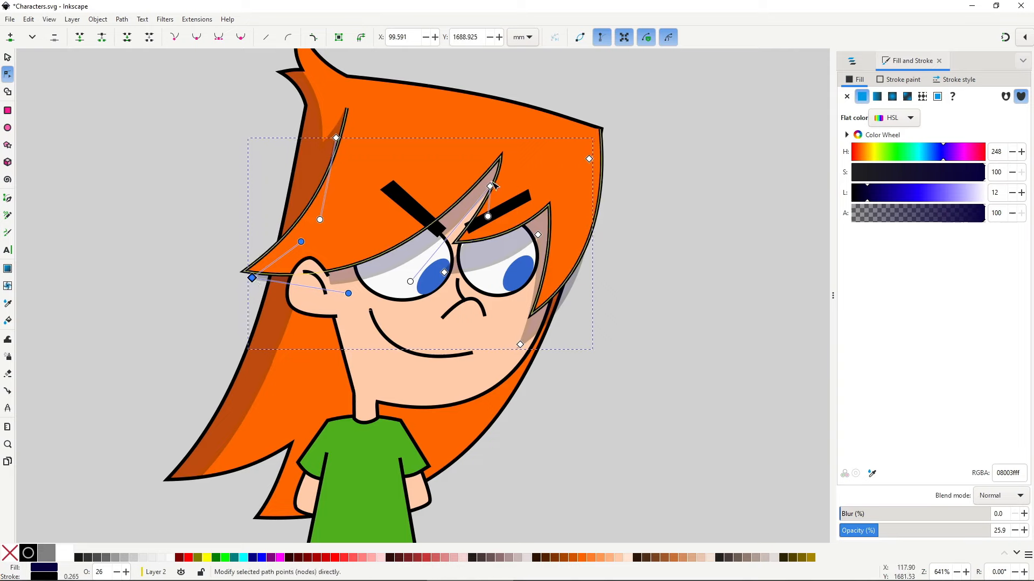
pyautogui.moveTo(490, 186); pyautogui.dragTo(491, 183)
pyautogui.moveTo(445, 273); pyautogui.dragTo(455, 258)
pyautogui.moveTo(538, 234); pyautogui.dragTo(544, 228)
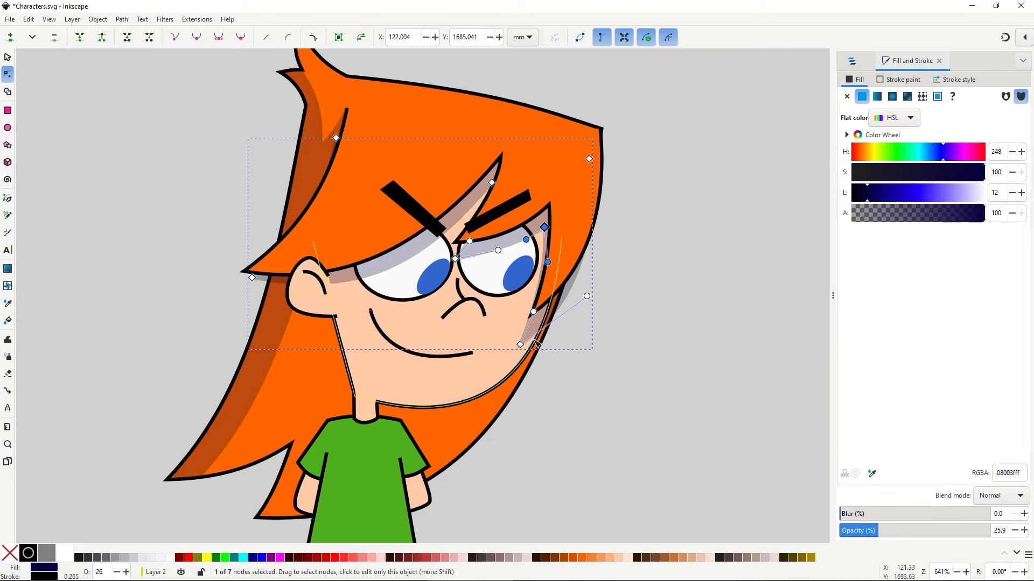
pyautogui.moveTo(520, 345); pyautogui.dragTo(524, 334)
pyautogui.press('s')
# Step: Tuck the fringe shadow's outer edge under the hair and bring its ear-side nodes inside the face, leaving no shadow outside the head
pyautogui.click(592, 356)
pyautogui.scroll(-3, 597, 358)
pyautogui.scroll(5, 603, 331)
pyautogui.click(524, 390)
pyautogui.press('n')
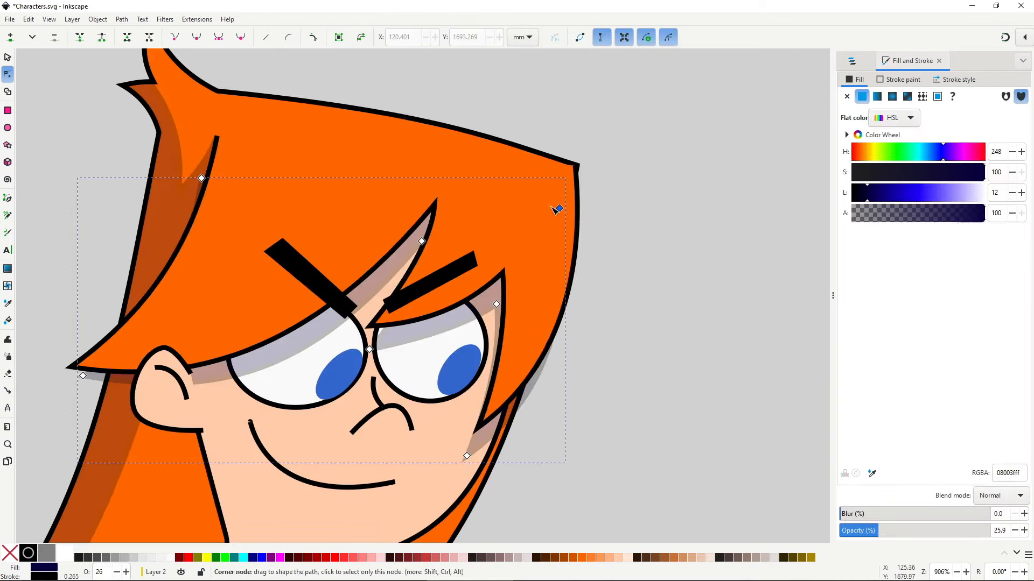
pyautogui.moveTo(556, 209); pyautogui.dragTo(539, 196)
pyautogui.moveTo(551, 383); pyautogui.dragTo(540, 374)
pyautogui.moveTo(233, 279); pyautogui.dragTo(395, 235)
pyautogui.moveTo(245, 333); pyautogui.dragTo(353, 222)
pyautogui.press('s')
pyautogui.click(217, 344)
pyautogui.scroll(-3, 217, 344)
pyautogui.moveTo(216, 344); pyautogui.dragTo(268, 213)
pyautogui.scroll(-1, 415, 253)
pyautogui.scroll(3, 387, 234)
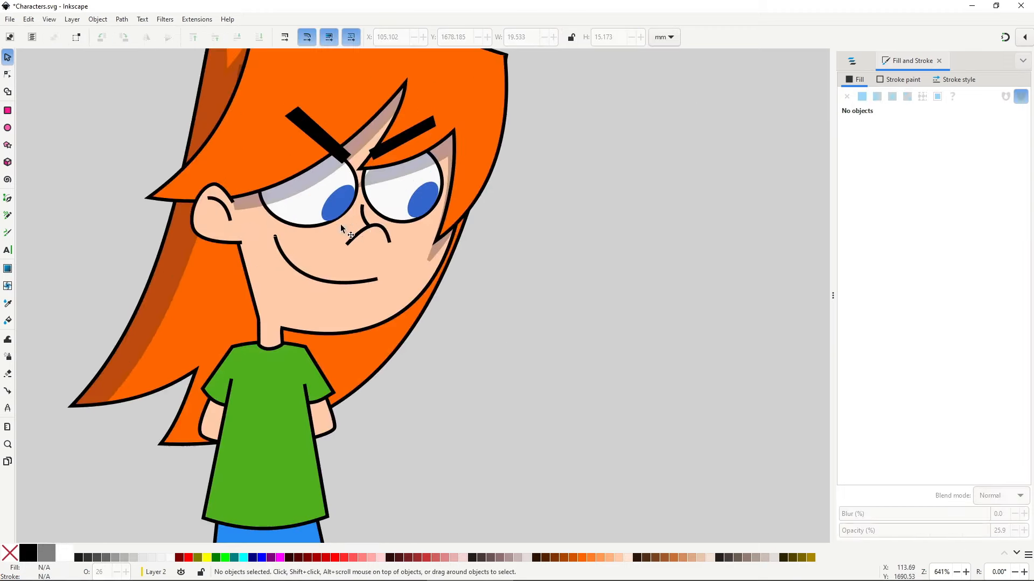
# Step: Raise the fringe shadow's nodes between and beside the eyes, placing the latter at X 122.335, Y 1684.567 mm, and tighten its lower tip
pyautogui.scroll(2, 360, 192)
pyautogui.press('n')
pyautogui.click(362, 177)
pyautogui.moveTo(360, 178); pyautogui.dragTo(362, 162)
pyautogui.moveTo(540, 119); pyautogui.dragTo(545, 102)
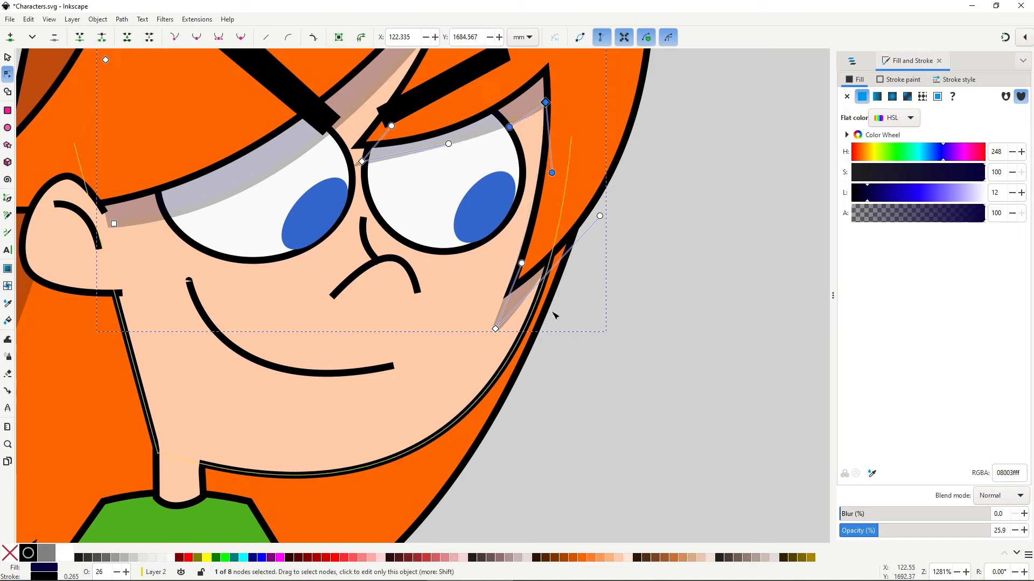
pyautogui.moveTo(496, 328); pyautogui.dragTo(509, 318)
pyautogui.press('s')
pyautogui.press('Escape')
pyautogui.scroll(-3, 389, 325)
pyautogui.moveTo(428, 364); pyautogui.dragTo(466, 245)
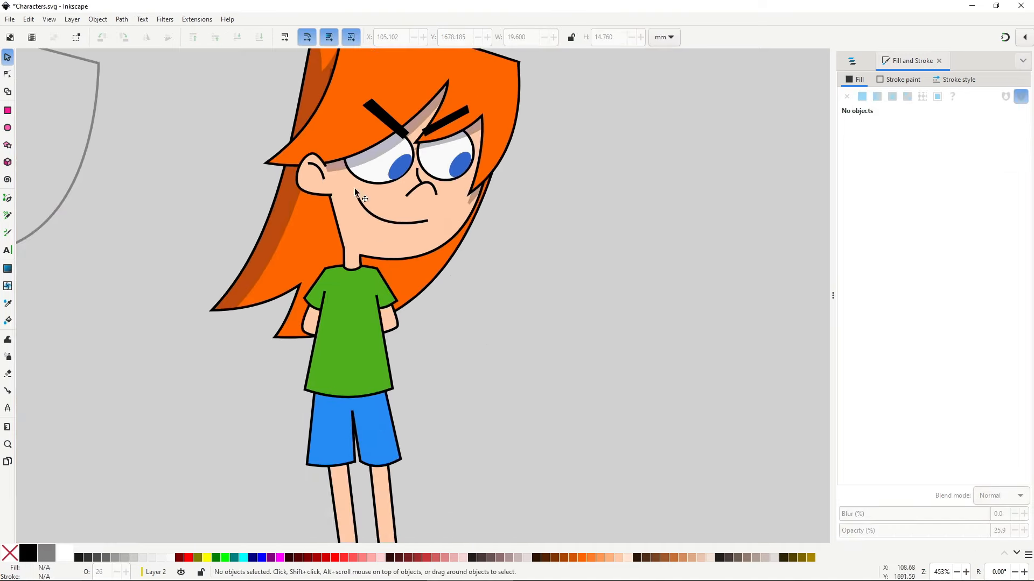
# Step: Draw a closed Bezier path from the fringe shadow down the cheek and neck, and back up around the ear
pyautogui.scroll(2, 337, 168)
pyautogui.press('b')
pyautogui.scroll(1, 315, 174)
pyautogui.press('s')
pyautogui.scroll(-1, 505, 351)
pyautogui.click(423, 402)
pyautogui.press('Escape')
pyautogui.press('b')
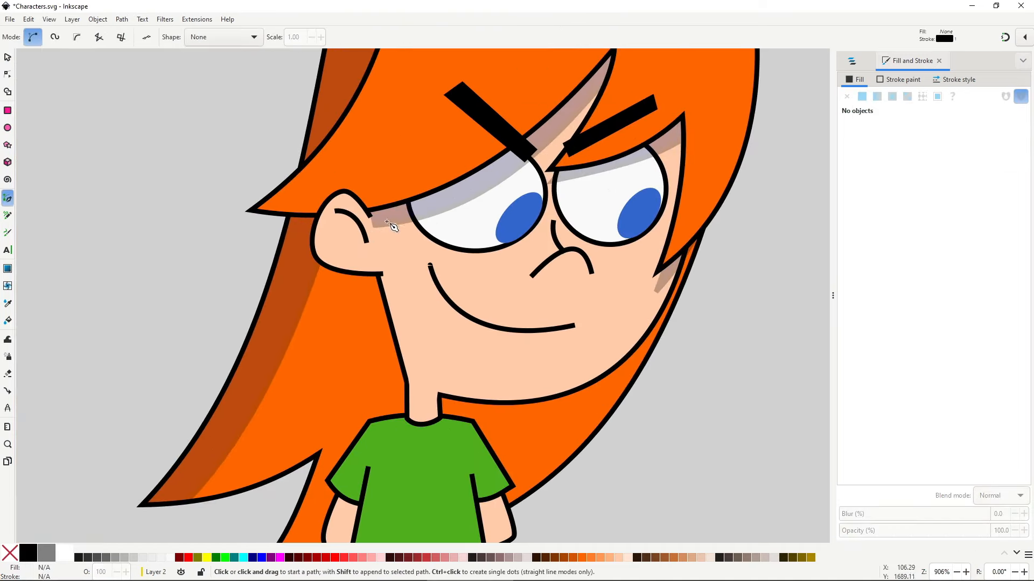
pyautogui.click(393, 223)
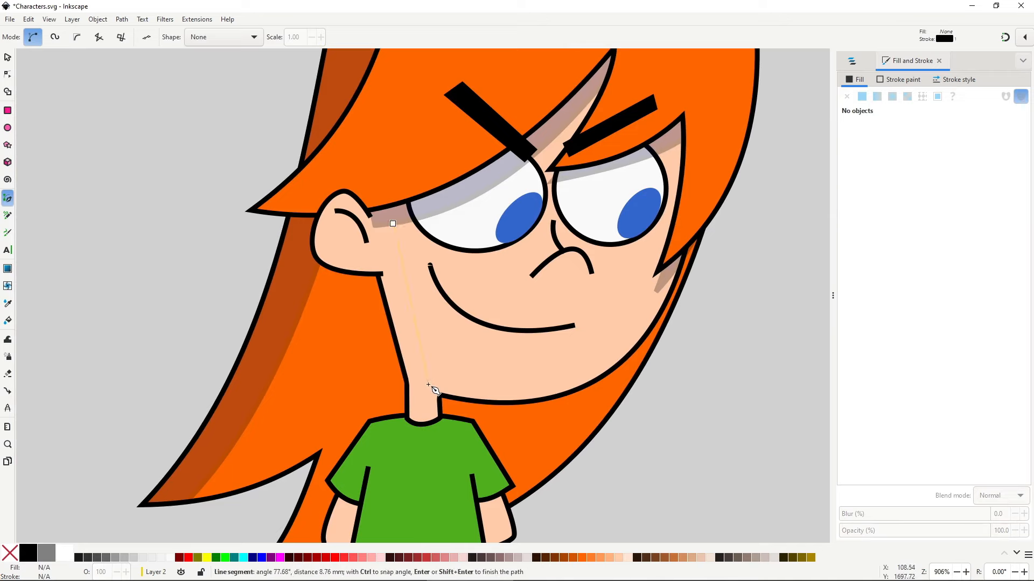
pyautogui.click(428, 423)
pyautogui.click(407, 419)
pyautogui.click(408, 384)
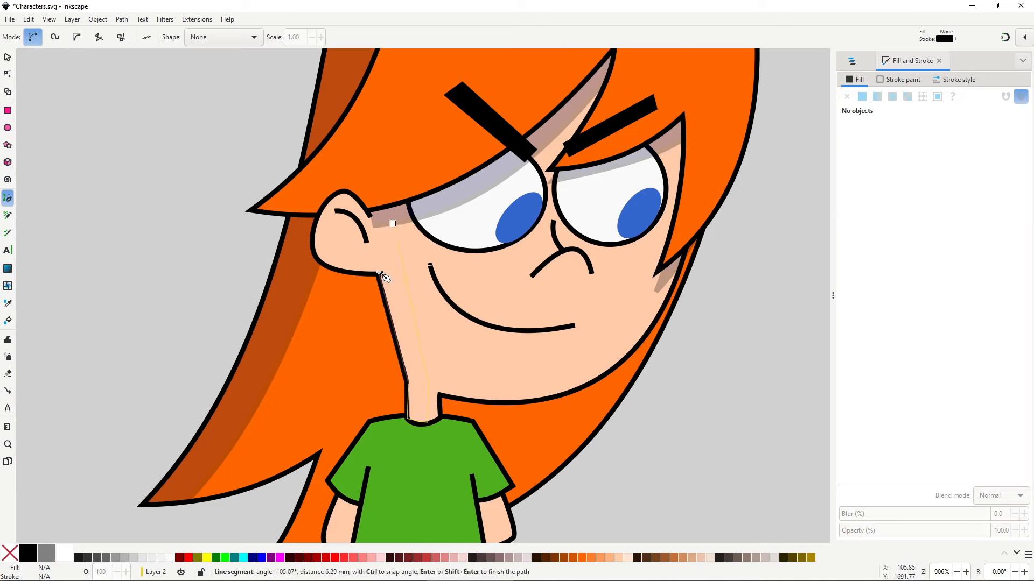
pyautogui.click(325, 265)
pyautogui.click(323, 208)
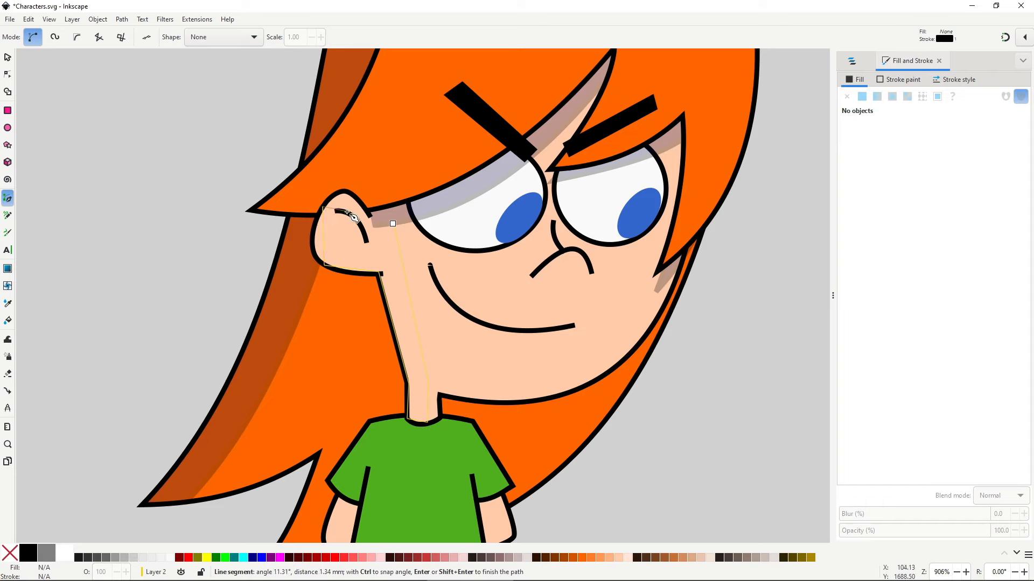
pyautogui.click(393, 223)
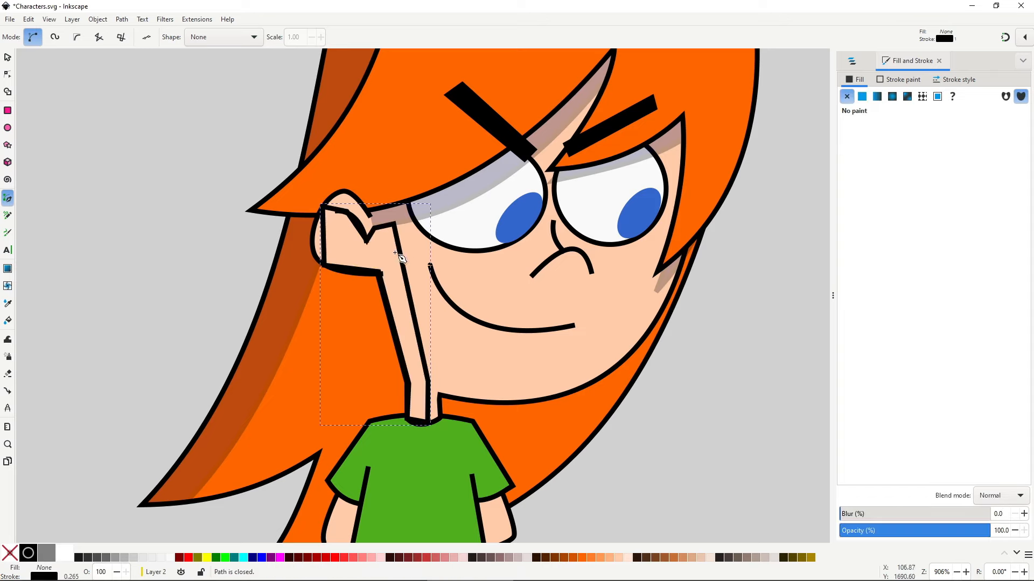
# Step: Apply the copied shadow style to the ear and neck path and fit its outer nodes to the ear outline
pyautogui.press('n')
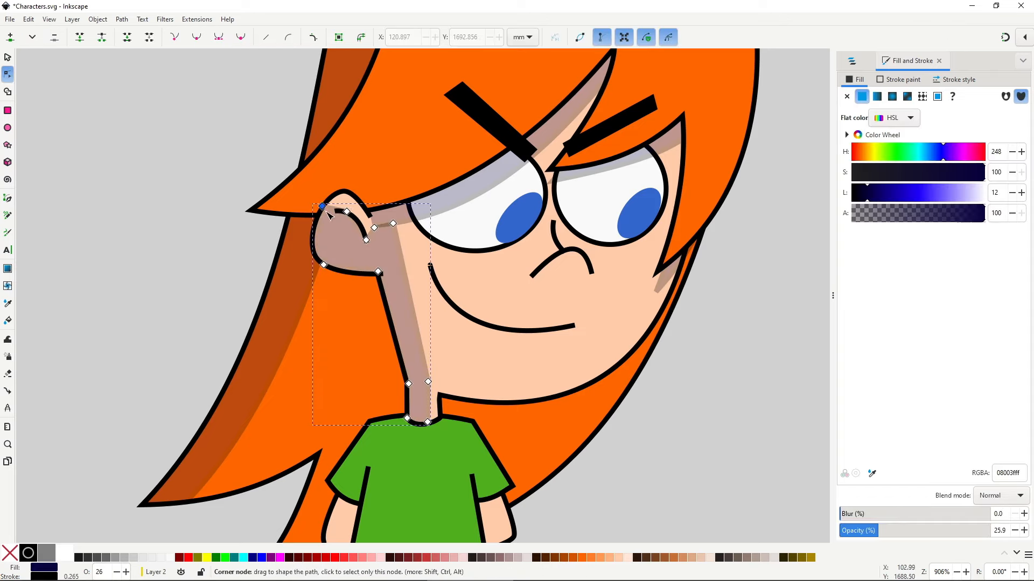
pyautogui.moveTo(323, 208); pyautogui.dragTo(320, 214)
pyautogui.press('s')
pyautogui.click(720, 435)
pyautogui.scroll(-5, 711, 444)
pyautogui.moveTo(696, 463); pyautogui.dragTo(481, 338)
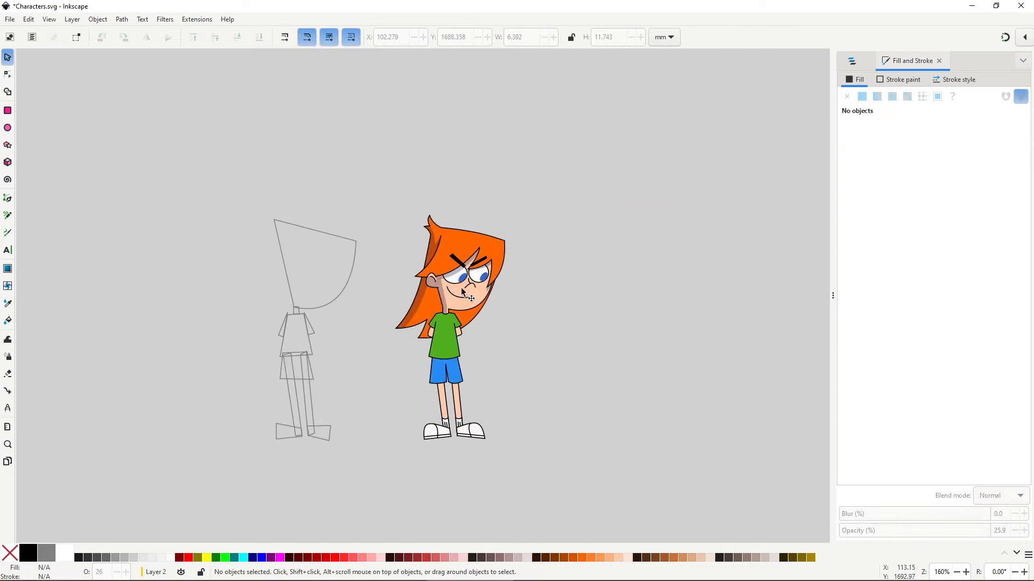
# Step: Extend the ear shadow over the whole ear, with its top node at X 103.840, Y 1687.411 mm and its inner node at X 105.499, Y 1689.452 mm
pyautogui.scroll(8, 436, 284)
pyautogui.press('n')
pyautogui.click(415, 266)
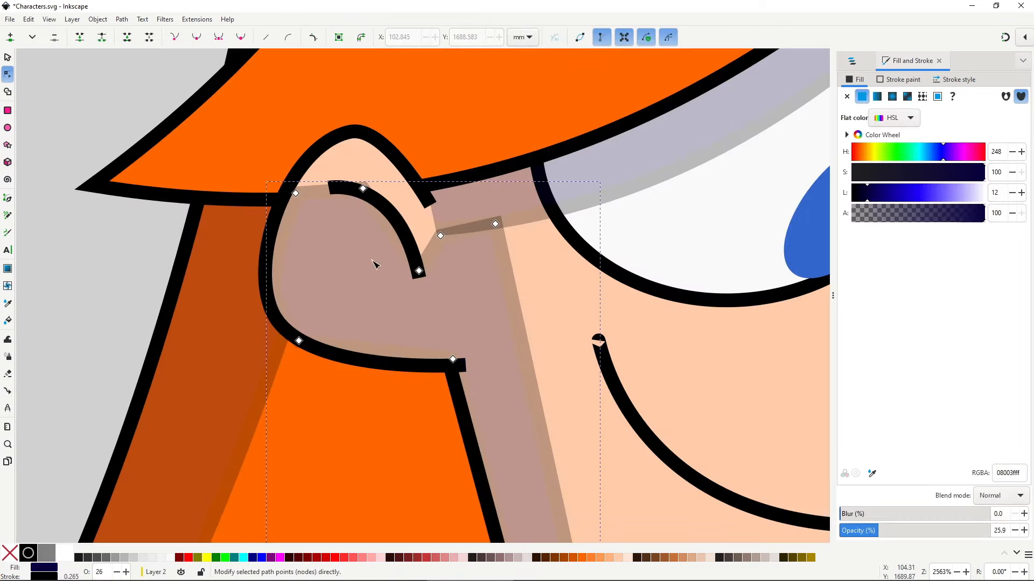
pyautogui.moveTo(362, 188); pyautogui.dragTo(347, 131)
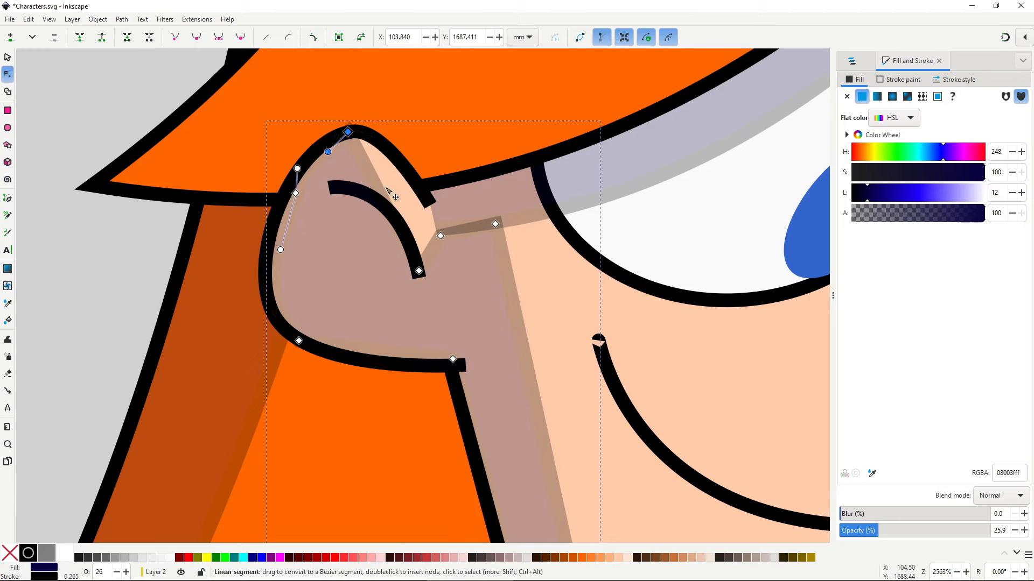
pyautogui.moveTo(386, 190); pyautogui.dragTo(412, 187)
pyautogui.moveTo(419, 271); pyautogui.dragTo(425, 238)
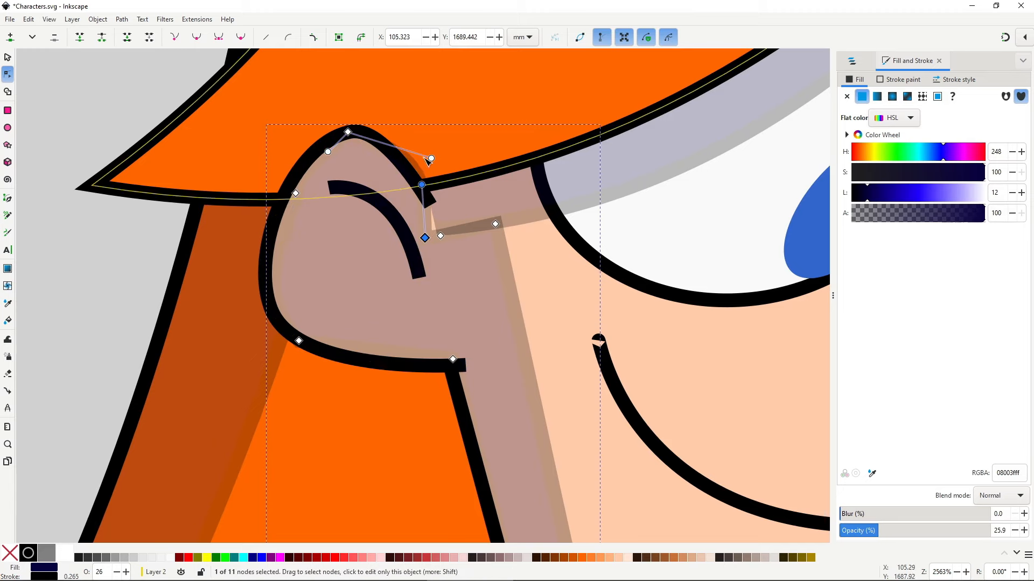
pyautogui.moveTo(431, 158); pyautogui.dragTo(412, 161)
pyautogui.moveTo(425, 238); pyautogui.dragTo(434, 238)
# Step: Remove the stroke from the ear and neck shadow, the fringe shadow and the back hair shadow
pyautogui.click(10, 556)
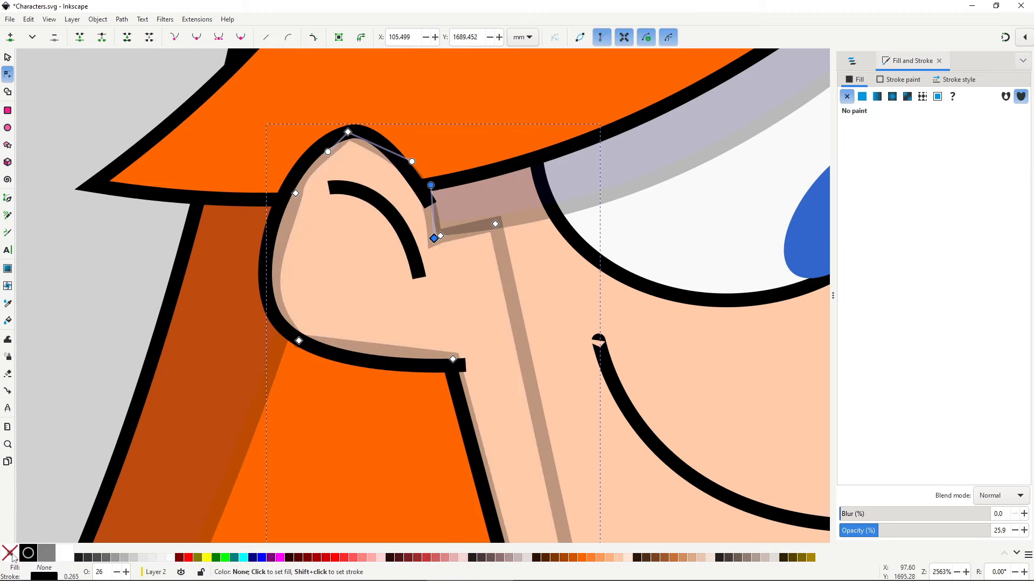
pyautogui.hotkey('ctrl', 'z')
pyautogui.keyDown('shift'); pyautogui.click(12, 555); pyautogui.keyUp('shift')
pyautogui.click(467, 220)
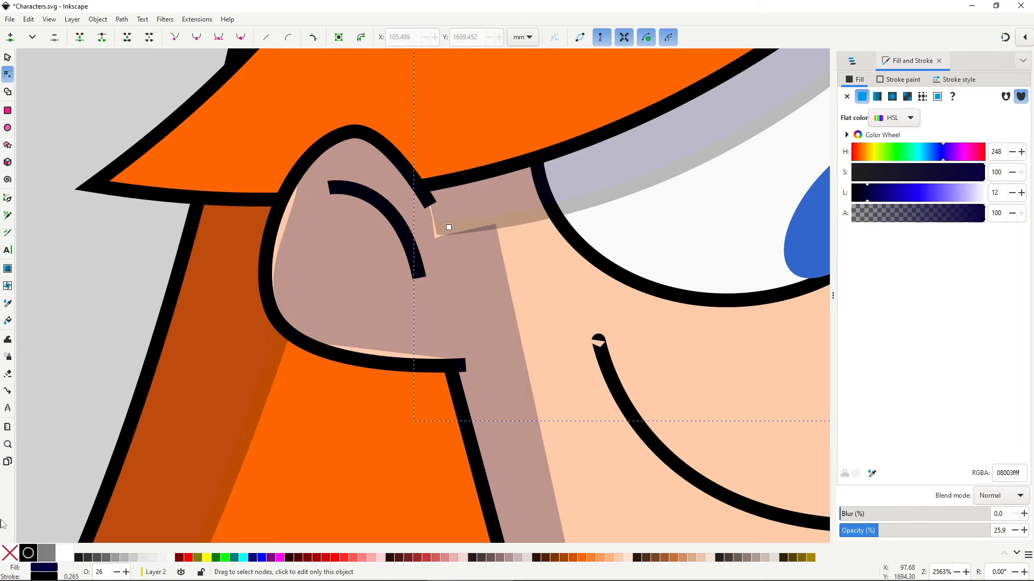
pyautogui.click(99, 518)
pyautogui.keyDown('shift'); pyautogui.click(7, 553); pyautogui.keyUp('shift')
pyautogui.press('s')
# Step: Close the ear shadow's gaps along the fringe shadow and ear outline, moving its upper cheek corner to X 107.093, Y 1689.085 mm
pyautogui.doubleClick(302, 223)
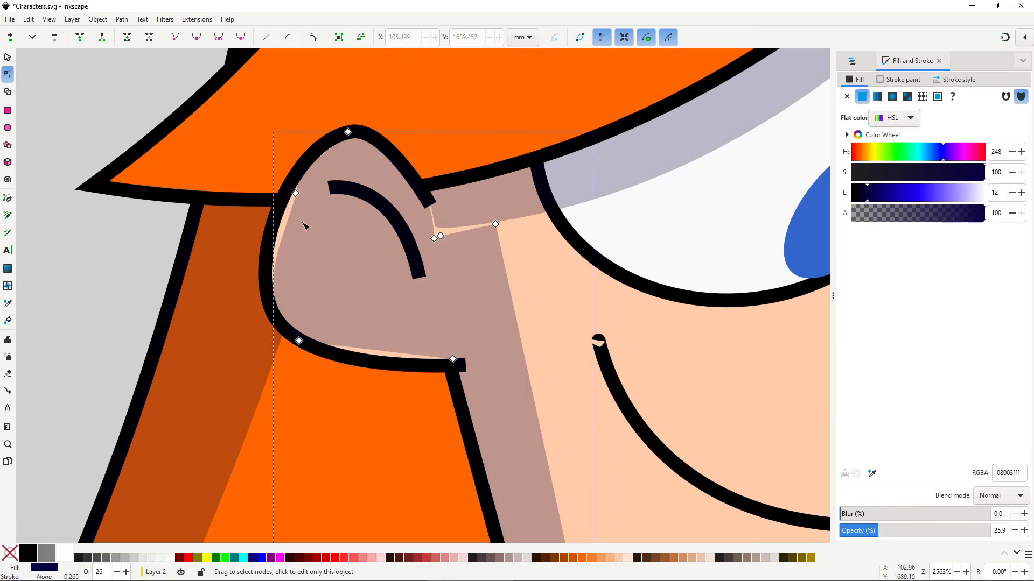
pyautogui.moveTo(296, 193); pyautogui.dragTo(282, 201)
pyautogui.moveTo(495, 224); pyautogui.dragTo(513, 222)
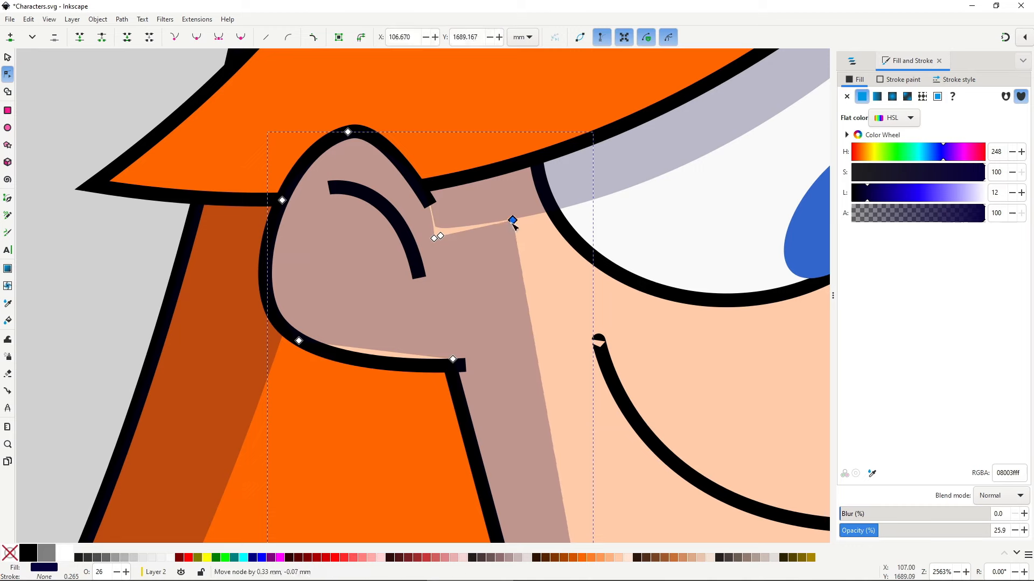
pyautogui.moveTo(441, 236)
pyautogui.mouseDown()
pyautogui.moveTo(431, 229)
pyautogui.moveTo(448, 227)
pyautogui.mouseUp()
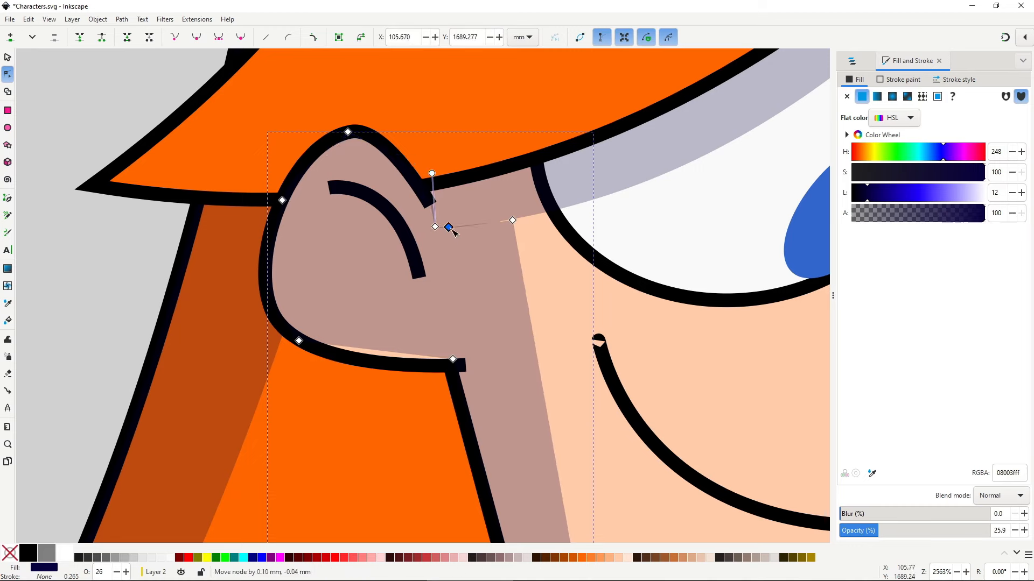
pyautogui.moveTo(513, 220); pyautogui.dragTo(517, 219)
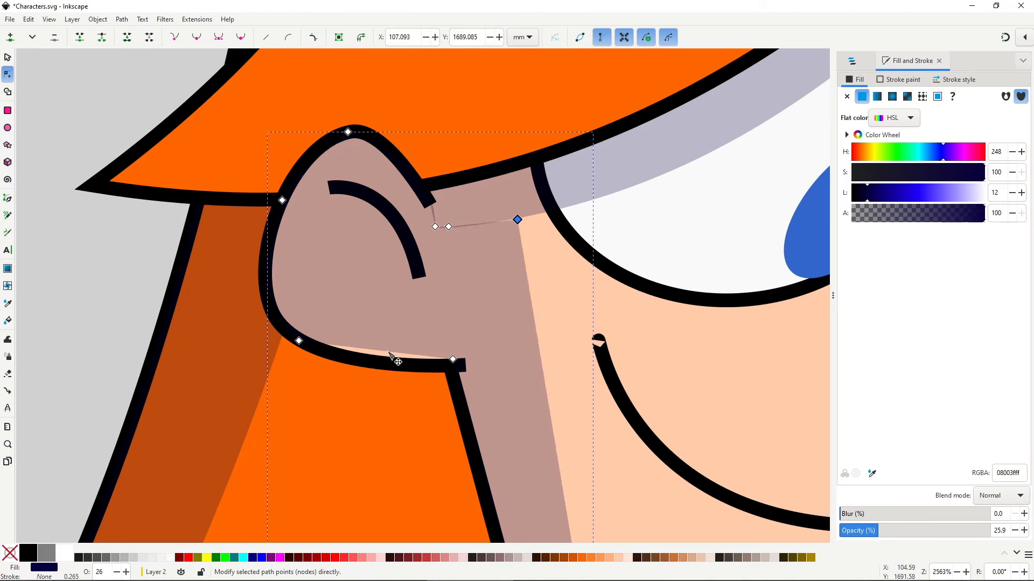
pyautogui.moveTo(397, 355); pyautogui.dragTo(403, 362)
pyautogui.press('s')
pyautogui.scroll(-6, 538, 404)
pyautogui.scroll(-2, 537, 407)
pyautogui.click(645, 474)
pyautogui.moveTo(573, 445); pyautogui.dragTo(432, 272)
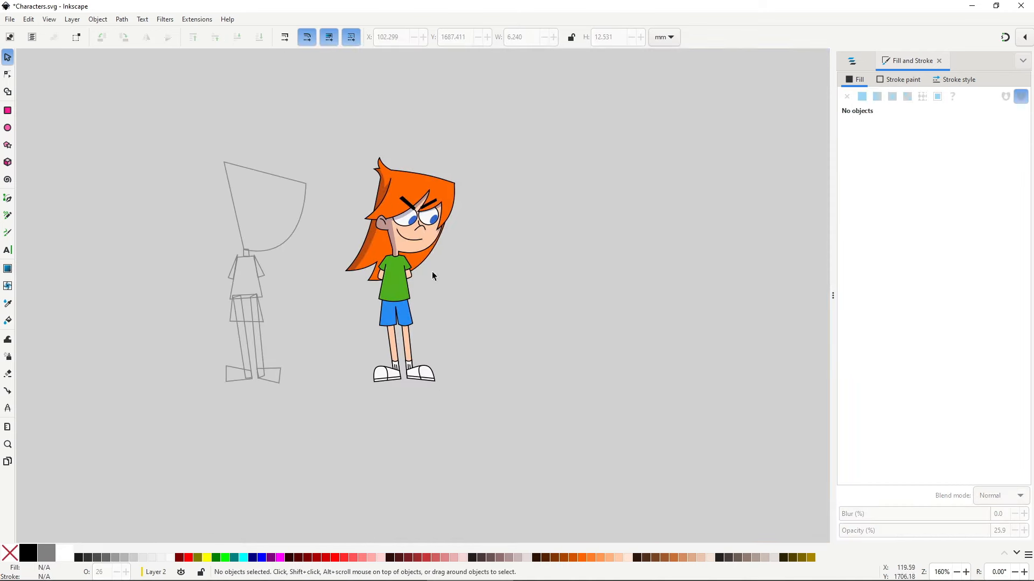
# Step: Pull the lower tip of the back hair outward by about 0.55 mm
pyautogui.scroll(4, 398, 263)
pyautogui.scroll(-2, 357, 224)
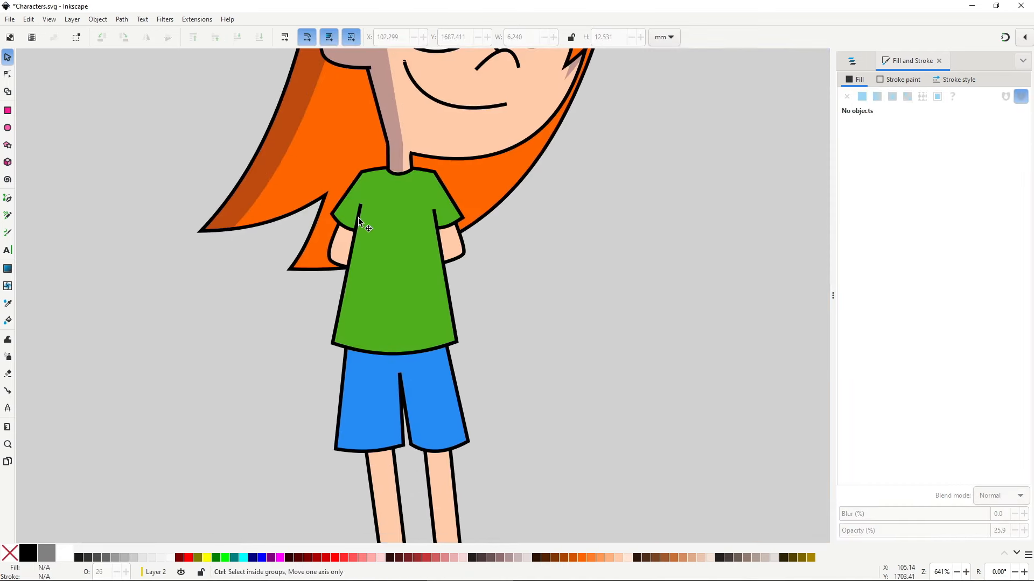
pyautogui.scroll(1, 344, 215)
pyautogui.press('b')
pyautogui.press('n')
pyautogui.click(313, 242)
pyautogui.moveTo(270, 298); pyautogui.dragTo(259, 299)
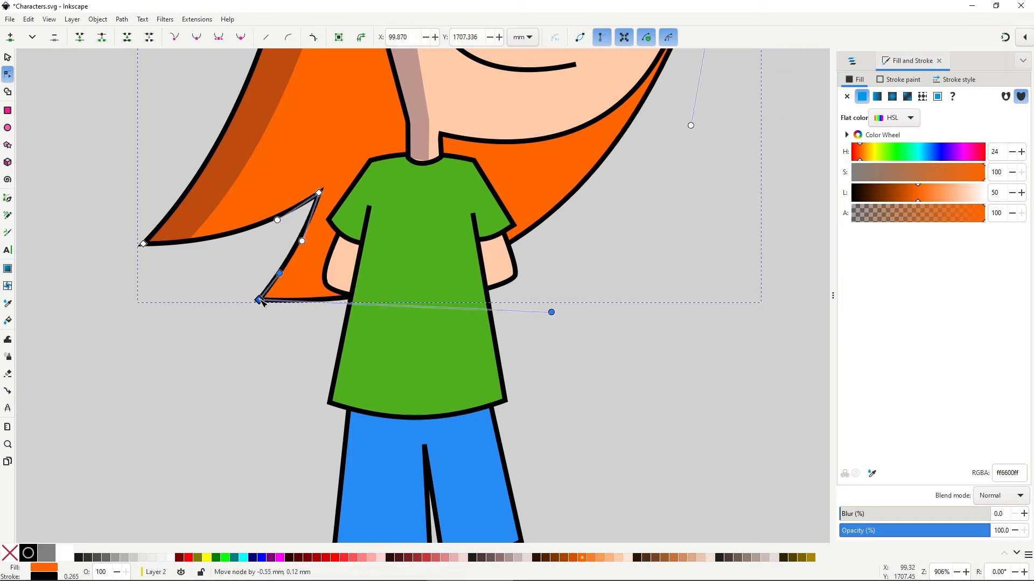
# Step: Draw a closed path over the outer part of the back hair's lower strand, starting at the notch
pyautogui.press('b')
pyautogui.click(320, 189)
pyautogui.click(343, 176)
pyautogui.click(293, 322)
pyautogui.click(227, 312)
pyautogui.click(283, 227)
pyautogui.click(319, 190)
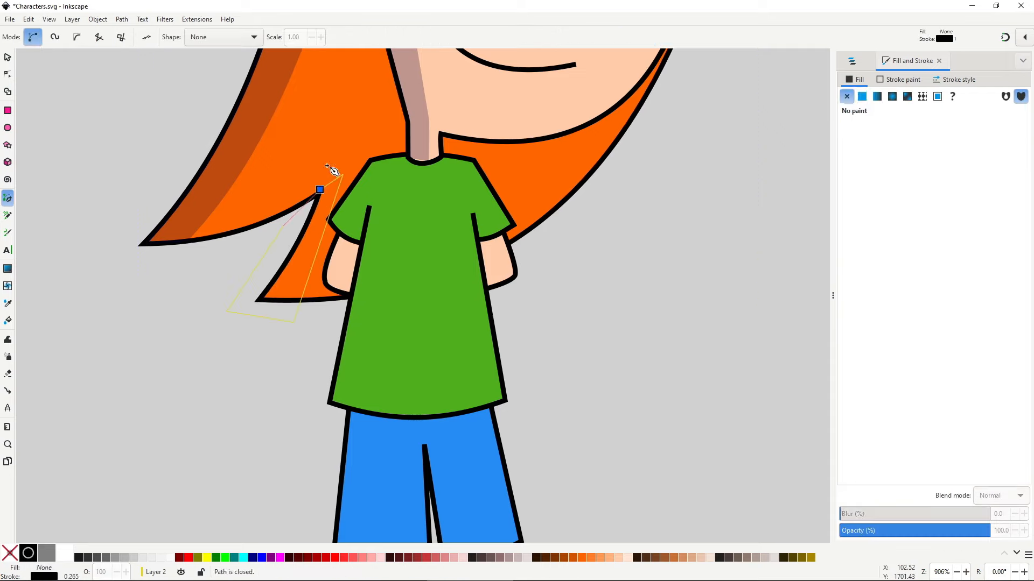
# Step: Duplicate the back hair, intersect the copy with the drawn shape and give the result the shadow style
pyautogui.press('s')
pyautogui.click(334, 173)
pyautogui.hotkey('ctrl', 'd')
pyautogui.keyDown('shift'); pyautogui.click(297, 321); pyautogui.keyUp('shift')
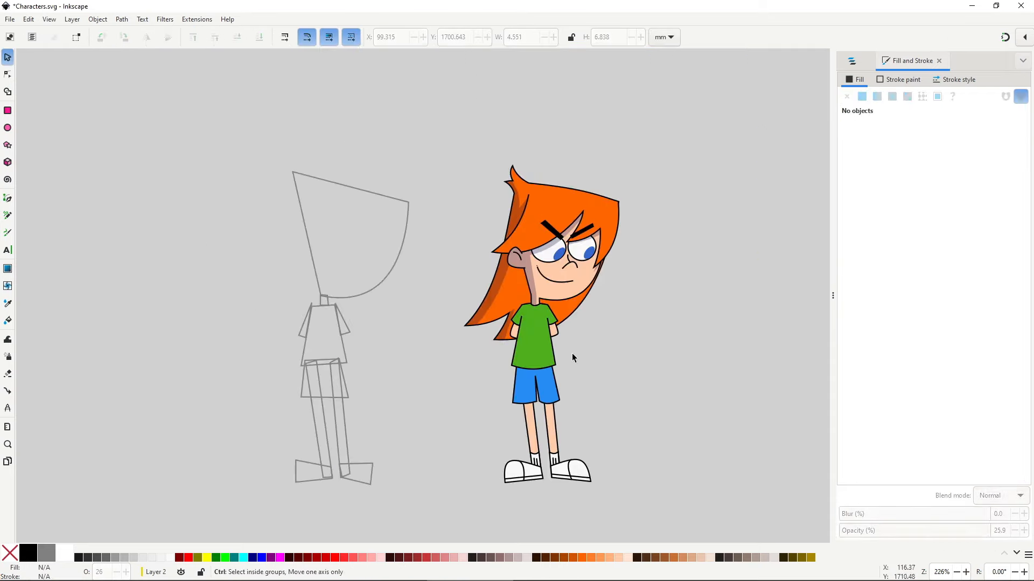
# Step: Draw a closed shape about 5.05 by 4.8 mm along the shirt's left shoulder and sleeve edge and apply the copied shadow style
pyautogui.scroll(2, 571, 353)
pyautogui.scroll(2, 525, 367)
pyautogui.scroll(-3, 324, 309)
pyautogui.hscroll(7, 325, 308)
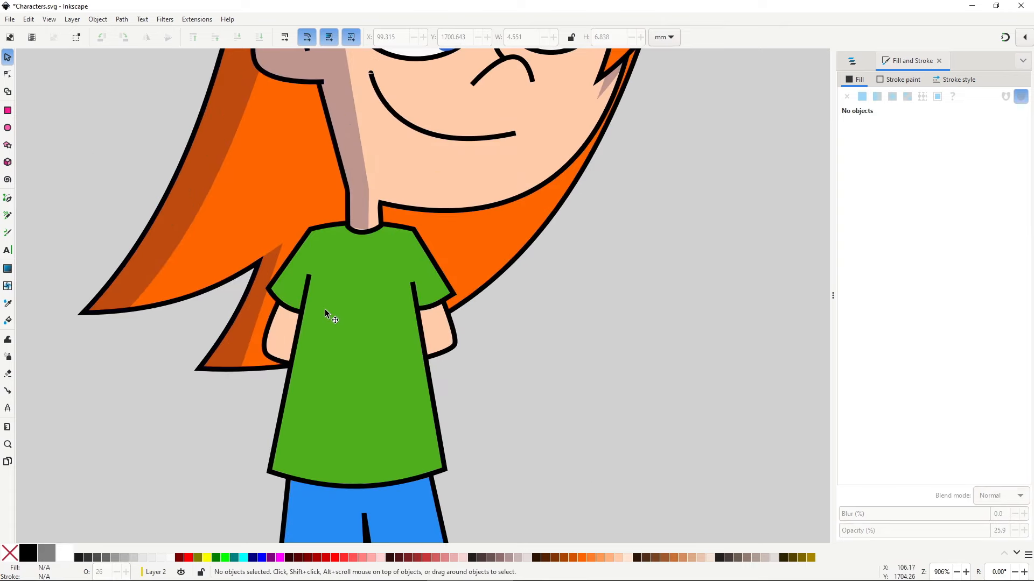
pyautogui.press('b')
pyautogui.click(345, 224)
pyautogui.click(317, 239)
pyautogui.click(284, 305)
pyautogui.click(268, 289)
pyautogui.click(310, 228)
pyautogui.click(345, 224)
pyautogui.press('s')
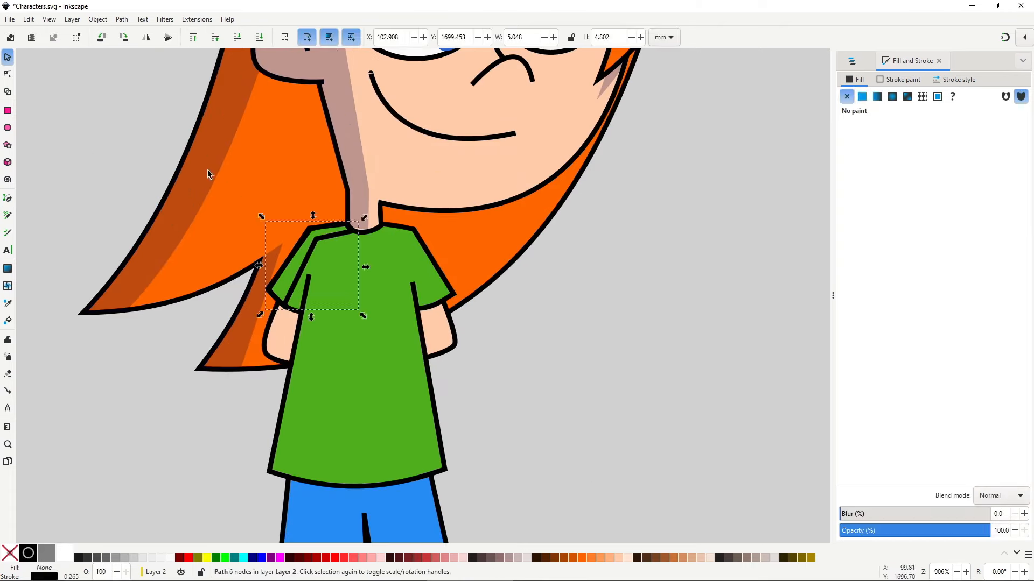
pyautogui.hotkey('ctrl', 'shift', 'v')
# Step: Draw a closed shape over the left forearm below the sleeve and apply the copied shadow style
pyautogui.press('b')
pyautogui.click(288, 309)
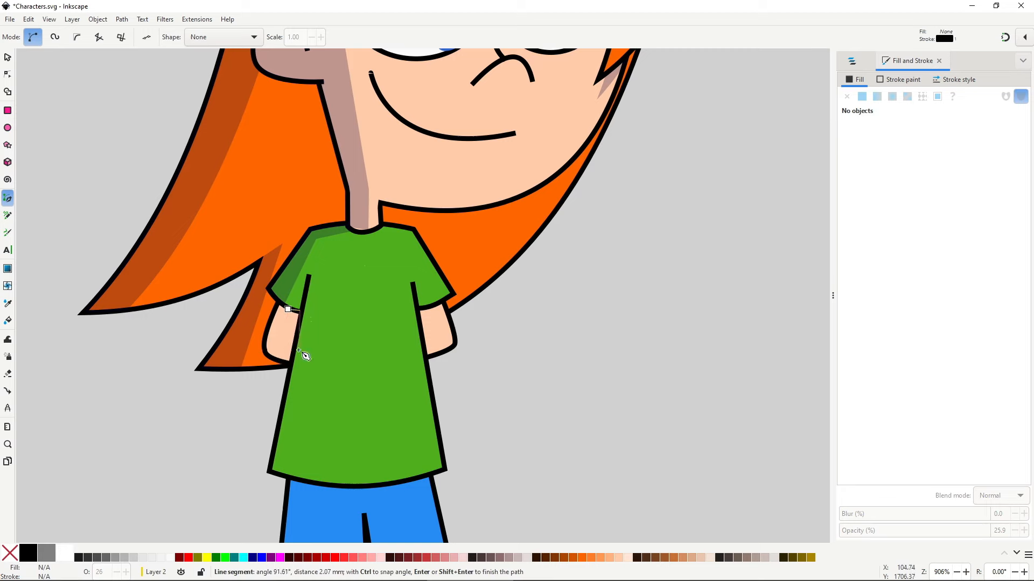
pyautogui.click(288, 310)
pyautogui.press('s')
pyautogui.hotkey('ctrl', 'shift', 'v')
# Step: Draw a shadow on the inner side of the right forearm, between the sleeve and the shirt, in the same shadow style
pyautogui.press('b')
pyautogui.click(428, 306)
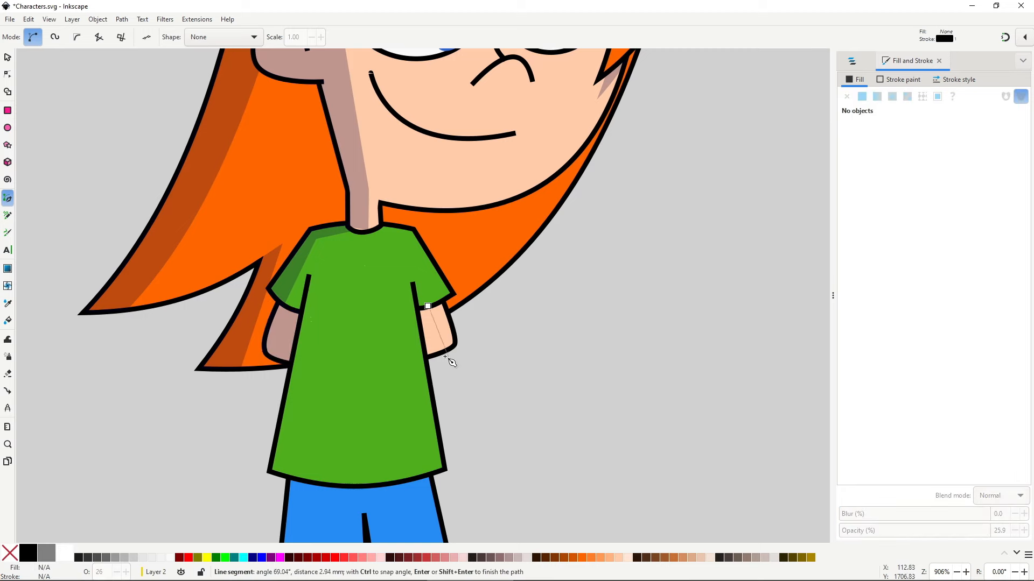
pyautogui.click(434, 310)
# Step: Draw a closed shape down the left side of the shirt's torso to the hem and apply the copied shadow style
pyautogui.click(309, 275)
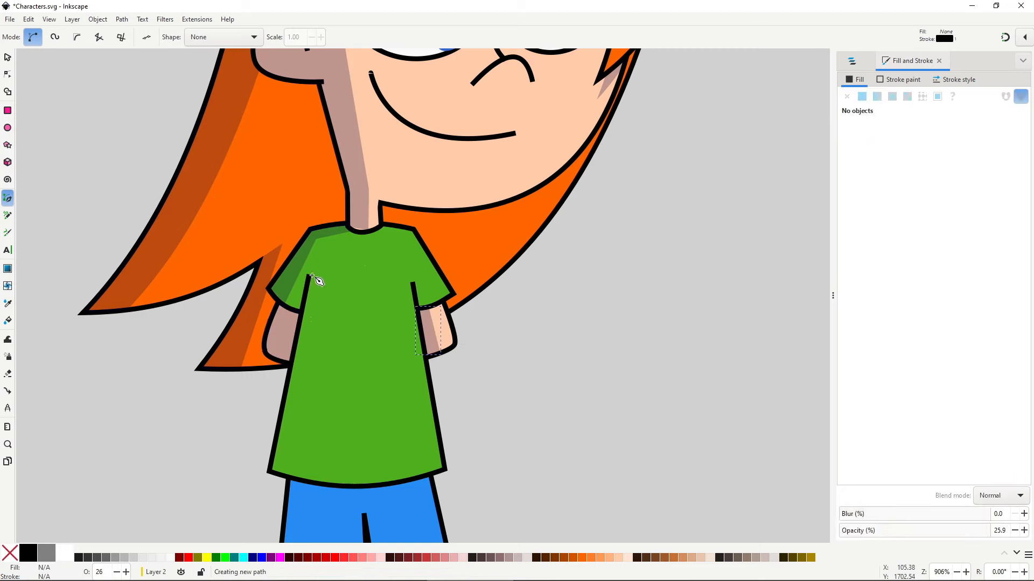
pyautogui.click(318, 253)
pyautogui.click(310, 479)
pyautogui.click(270, 469)
pyautogui.click(309, 275)
pyautogui.hotkey('ctrl', 'shift', 'v')
pyautogui.scroll(-3, 379, 296)
pyautogui.click(447, 347)
pyautogui.press('Escape')
# Step: Lower the torso shadow's top node toward the sleeve line and pull its inner node down and inward
pyautogui.scroll(7, 355, 294)
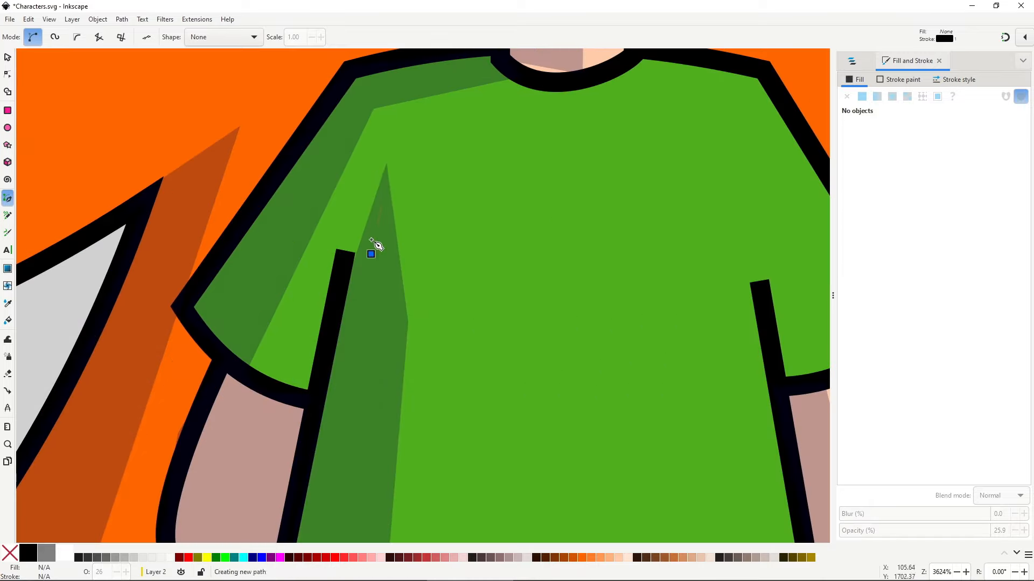
pyautogui.press('n')
pyautogui.click(373, 247)
pyautogui.moveTo(386, 164); pyautogui.dragTo(364, 220)
pyautogui.moveTo(407, 321); pyautogui.dragTo(392, 349)
pyautogui.scroll(-6, 443, 347)
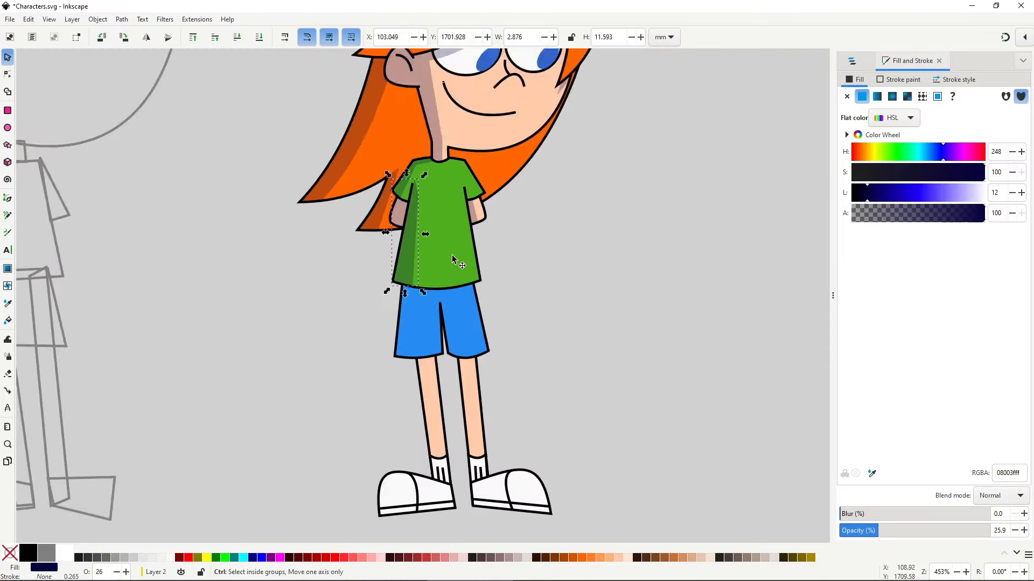
pyautogui.press('Escape')
# Step: Draw a closed shape over the outer half of the shorts' left leg, apply the copied shadow style and show its nodes
pyautogui.scroll(-4, 429, 231)
pyautogui.scroll(1, 395, 199)
pyautogui.press('b')
pyautogui.click(391, 181)
pyautogui.click(366, 177)
pyautogui.click(391, 182)
pyautogui.hotkey('ctrl', 'shift', 'v')
pyautogui.press('n')
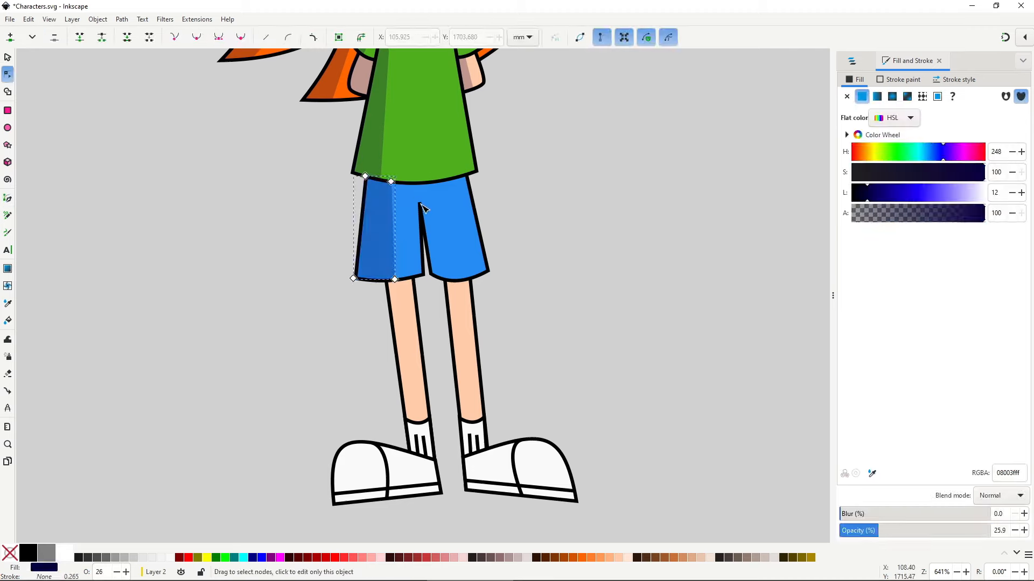
# Step: Raise the node at the peak of the gap between the shorts' legs slightly and deselect the shape
pyautogui.click(422, 204)
pyautogui.moveTo(420, 202); pyautogui.dragTo(418, 199)
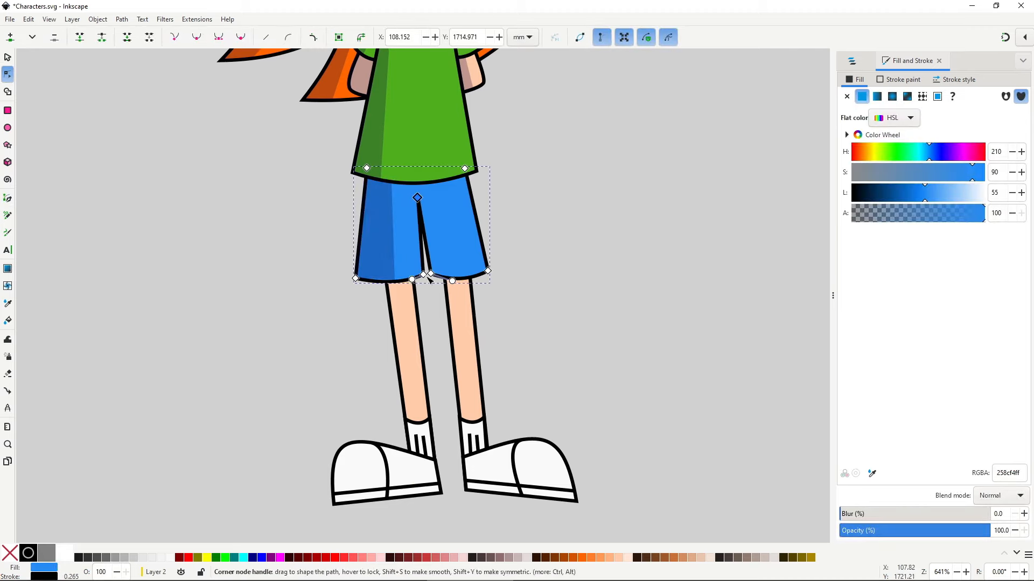
pyautogui.press('Escape')
# Step: Draw a closed triangular shape along the inner edge of the shorts' right leg and apply the copied shadow style
pyautogui.press('b')
pyautogui.click(418, 198)
pyautogui.click(450, 275)
pyautogui.click(431, 274)
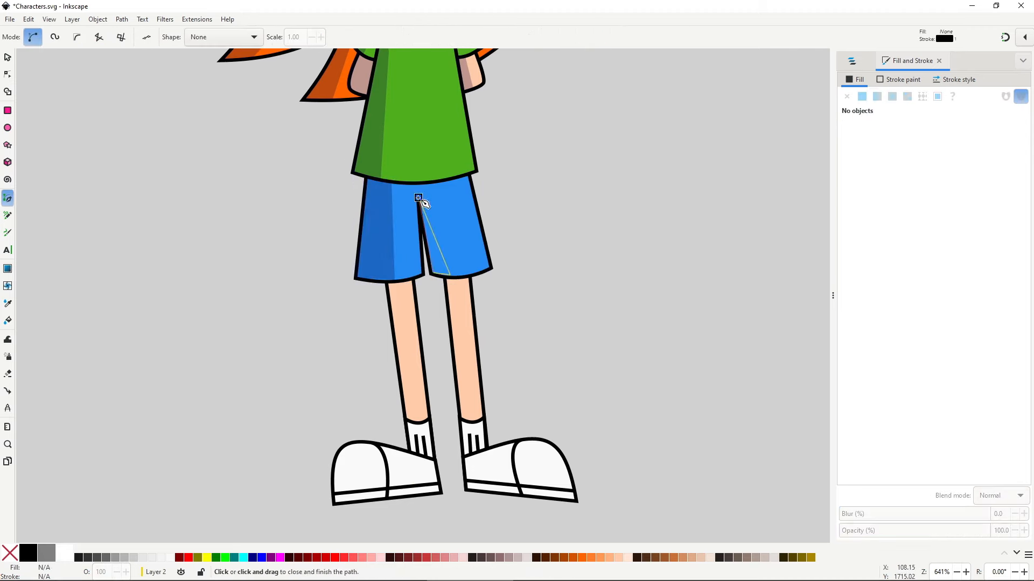
pyautogui.click(417, 198)
pyautogui.hotkey('ctrl', 'shift', 'v')
# Step: Draw a closed strip down the outer side of the left leg from the shorts to the shoe, in the copied shadow style
pyautogui.scroll(-5, 418, 209)
pyautogui.press('Escape')
pyautogui.click(389, 148)
pyautogui.click(412, 322)
pyautogui.click(402, 319)
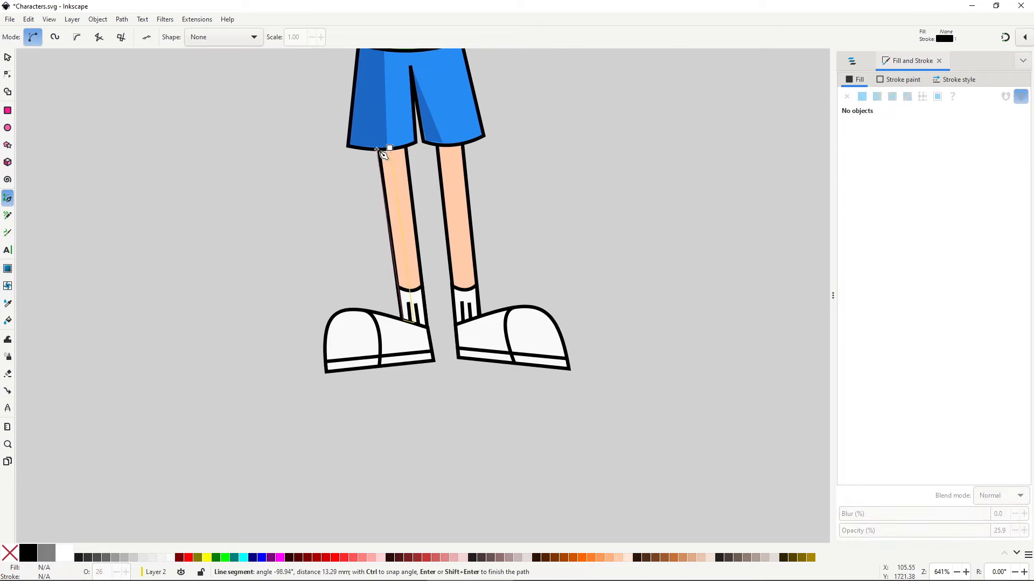
pyautogui.click(380, 150)
pyautogui.click(389, 147)
pyautogui.hotkey('ctrl', 'shift', 'v')
# Step: Draw a closed strip down the inner side of the right leg and sock to the shoe, in the copied shadow style
pyautogui.click(447, 144)
pyautogui.click(468, 321)
pyautogui.click(457, 324)
pyautogui.click(446, 144)
pyautogui.hotkey('ctrl', 'shift', 'v')
pyautogui.scroll(-4, 495, 242)
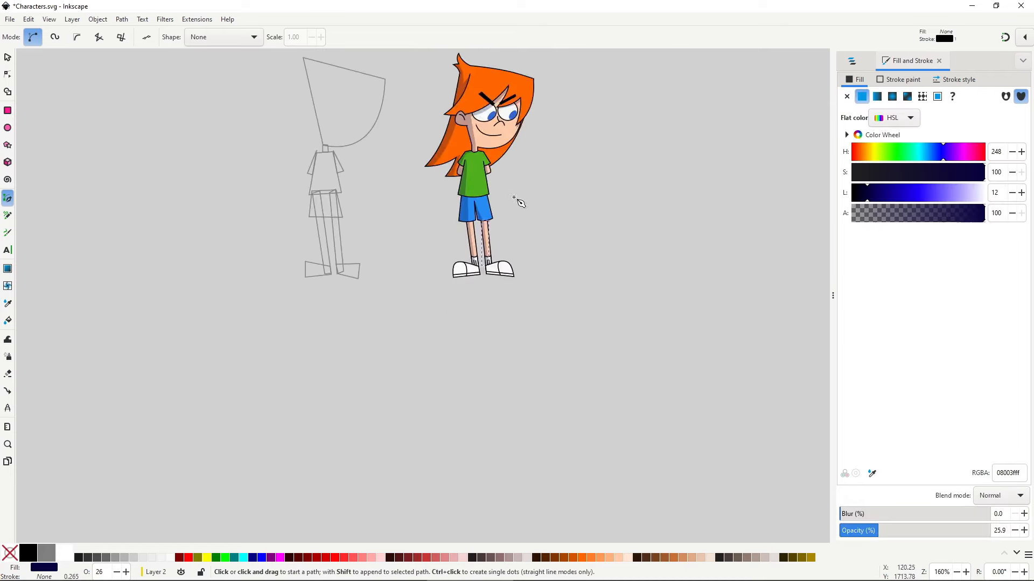
# Step: Draw a closed shape with a curved inner edge around the left shoe's toe and along its sole, in the copied shadow style
pyautogui.scroll(2, 520, 123)
pyautogui.scroll(2, 464, 506)
pyautogui.click(355, 287)
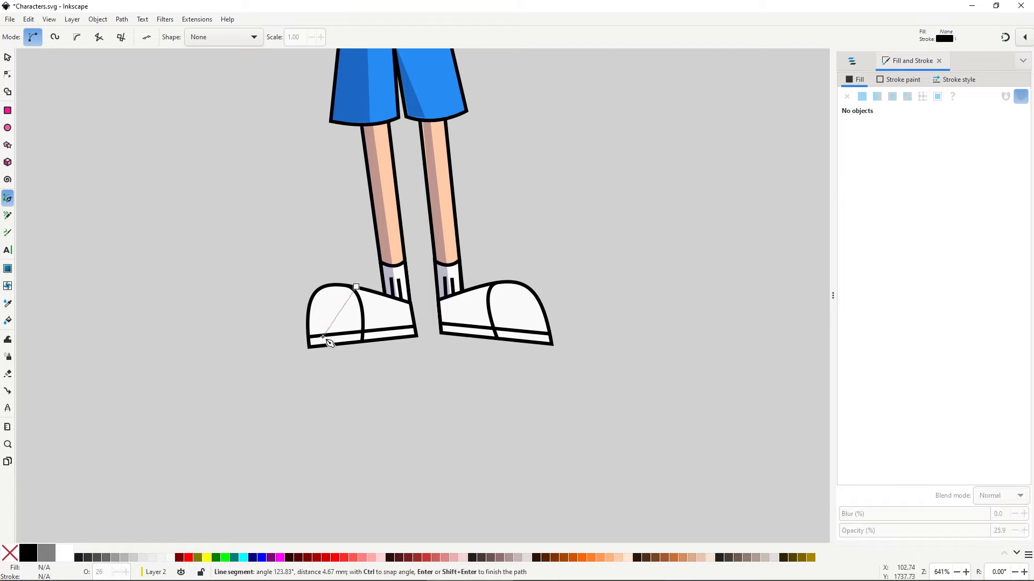
pyautogui.moveTo(323, 337); pyautogui.dragTo(340, 385)
pyautogui.press('Return')
pyautogui.press('space')
pyautogui.press('space')
pyautogui.click(323, 336)
pyautogui.click(414, 327)
pyautogui.click(418, 336)
pyautogui.click(308, 347)
pyautogui.click(356, 286)
pyautogui.hotkey('ctrl', 'shift', 'v')
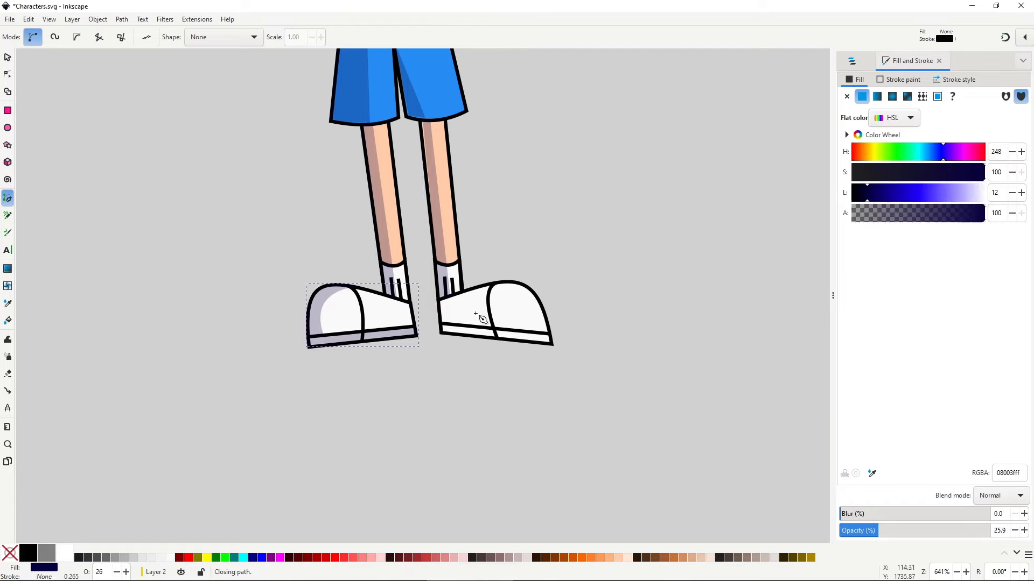
# Step: Draw a closed shape down the right shoe's inner edge and along its whole sole, in the copied shadow style
pyautogui.click(446, 297)
pyautogui.click(455, 322)
pyautogui.click(550, 332)
pyautogui.click(551, 343)
pyautogui.click(440, 333)
pyautogui.click(438, 300)
pyautogui.click(447, 297)
pyautogui.hotkey('ctrl', 'shift', 'v')
pyautogui.scroll(-4, 534, 282)
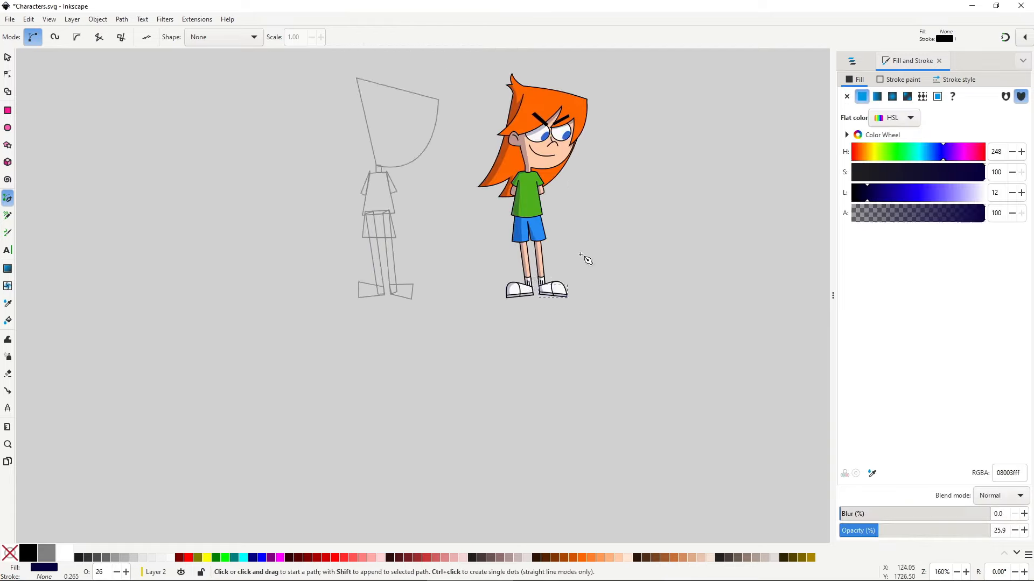
# Step: Draw a closed band across the shorts just below the shirt hem, curve its long edges downward and apply the copied shadow style
pyautogui.scroll(3, 586, 258)
pyautogui.press('space')
pyautogui.scroll(2, 550, 194)
pyautogui.scroll(-3, 457, 329)
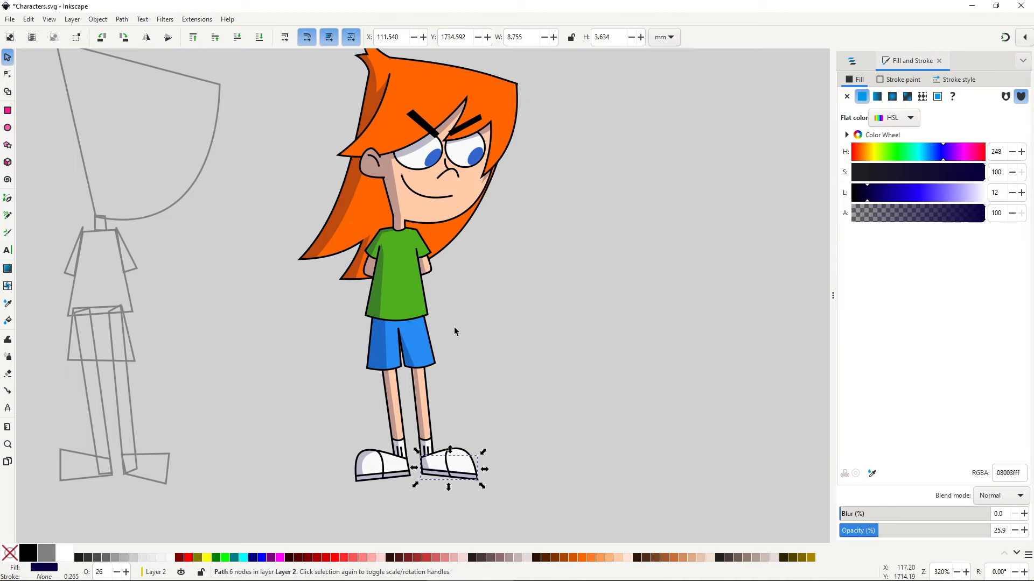
pyautogui.keyDown('ctrl'); pyautogui.scroll(3, 389, 366); pyautogui.keyUp('ctrl')
pyautogui.press('b')
pyautogui.click(340, 239)
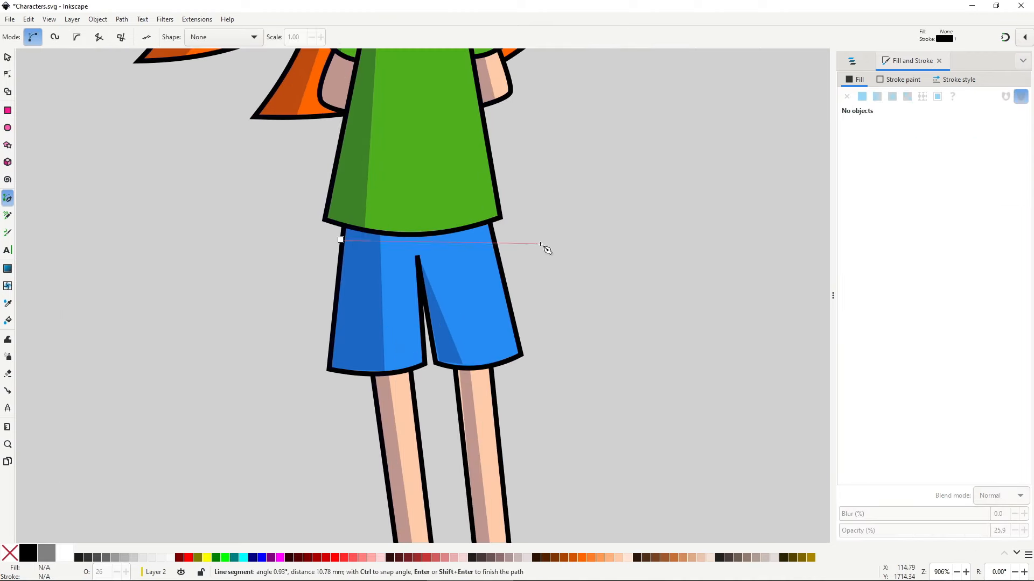
pyautogui.click(491, 240)
pyautogui.click(491, 222)
pyautogui.click(341, 227)
pyautogui.click(340, 239)
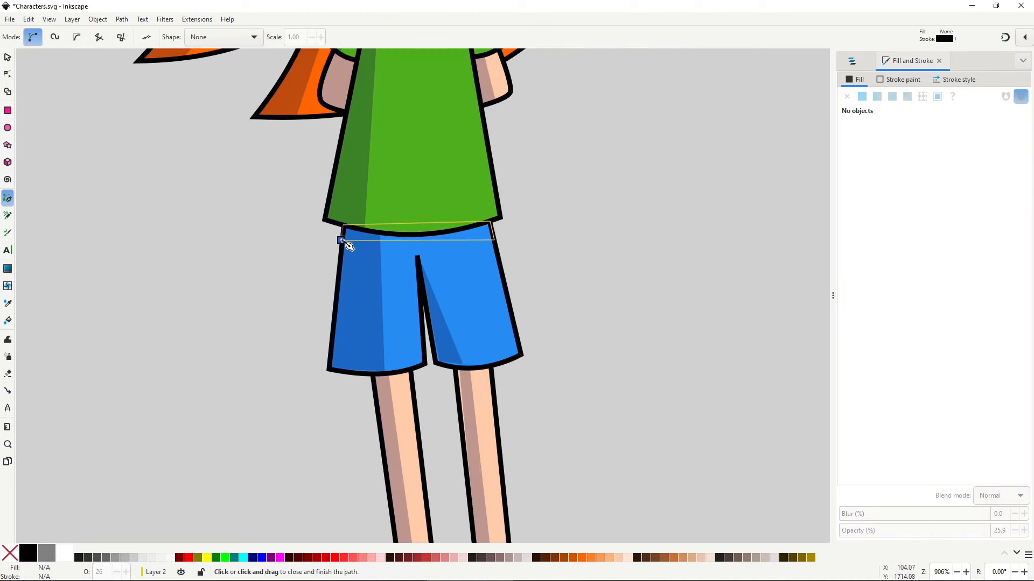
pyautogui.press('n')
pyautogui.moveTo(412, 222); pyautogui.dragTo(418, 236)
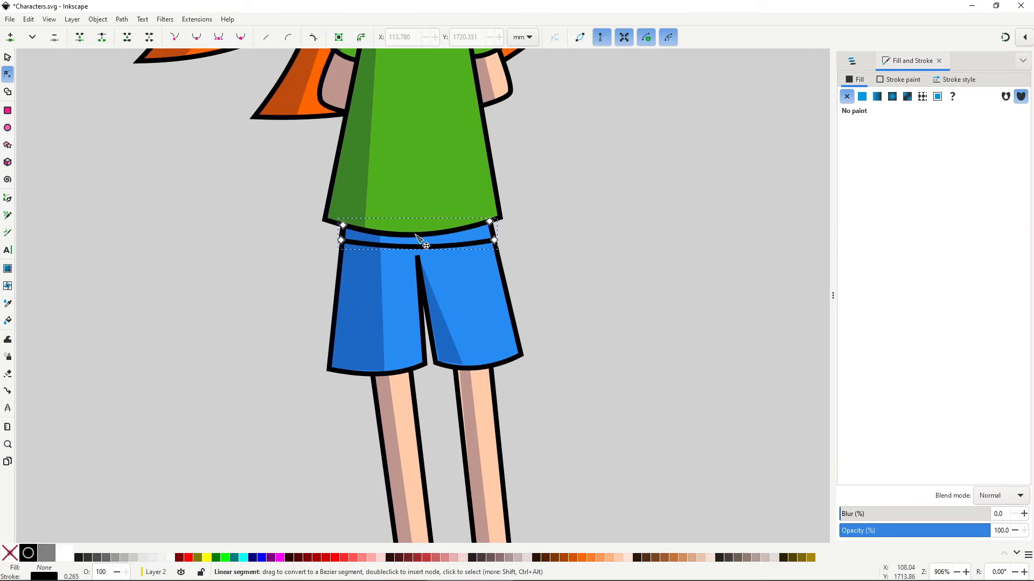
pyautogui.hotkey('ctrl', 'shift', 'v')
# Step: Unite the band shadow under the shirt hem with the shadow on the shorts' left leg into one shape
pyautogui.press('s')
pyautogui.keyDown('shift'); pyautogui.click(362, 272); pyautogui.keyUp('shift')
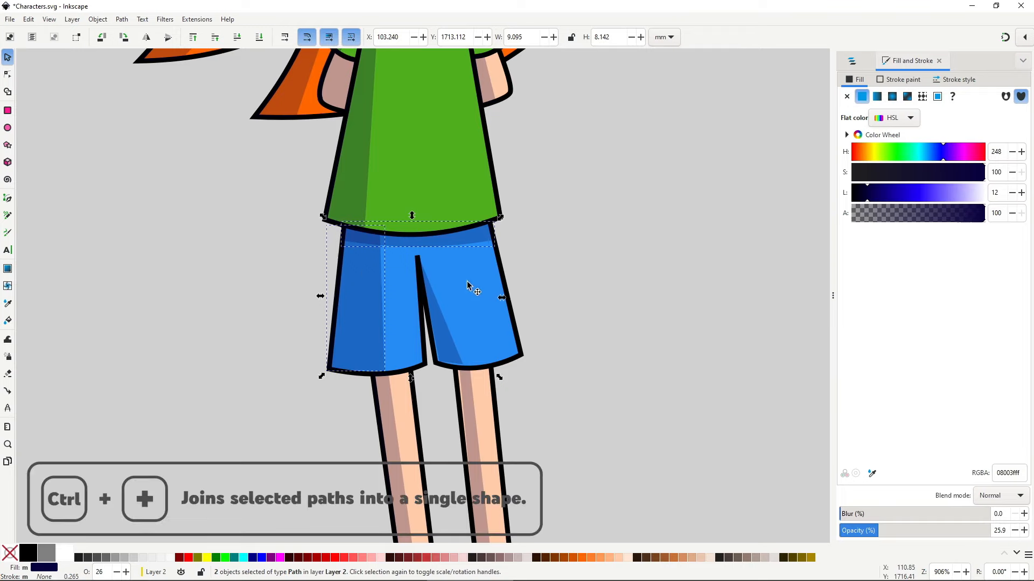
pyautogui.hotkey('ctrl', '+')
pyautogui.press('Escape')
# Step: Nudge the node at the right end of the merged shorts shadow slightly inward
pyautogui.scroll(-5, 504, 356)
pyautogui.scroll(8, 500, 343)
pyautogui.doubleClick(500, 342)
pyautogui.moveTo(587, 333); pyautogui.dragTo(581, 333)
pyautogui.press('s')
pyautogui.scroll(-2, 615, 409)
# Step: Draw a closed shadow band across the top of the left leg just below the shorts, in the copied shadow style
pyautogui.press('b')
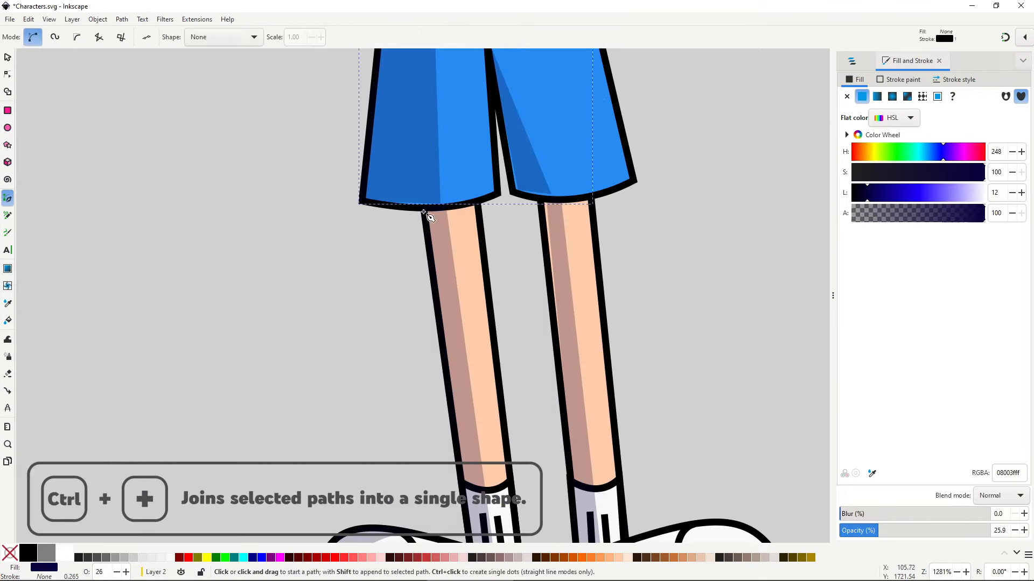
pyautogui.click(424, 211)
pyautogui.click(478, 203)
pyautogui.click(482, 234)
pyautogui.click(427, 239)
pyautogui.click(423, 212)
pyautogui.press('n')
# Step: Draw a closed shadow band across the top of the right leg just below the shorts, in the copied shadow style
pyautogui.click(541, 202)
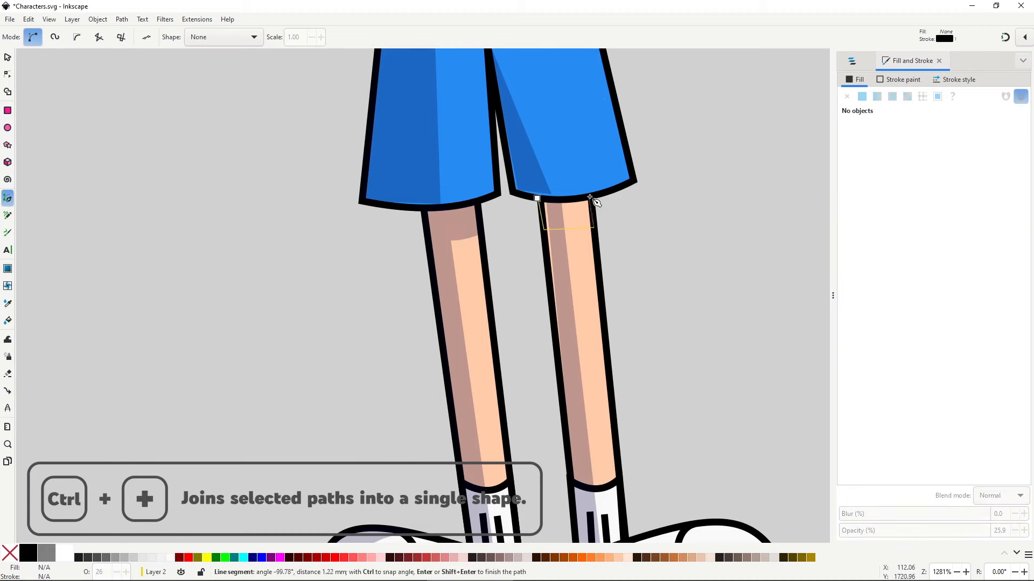
pyautogui.click(545, 231)
pyautogui.click(594, 231)
pyautogui.click(590, 200)
pyautogui.click(540, 202)
pyautogui.hotkey('ctrl', 'shift', 'v')
pyautogui.press('n')
pyautogui.scroll(-6, 469, 393)
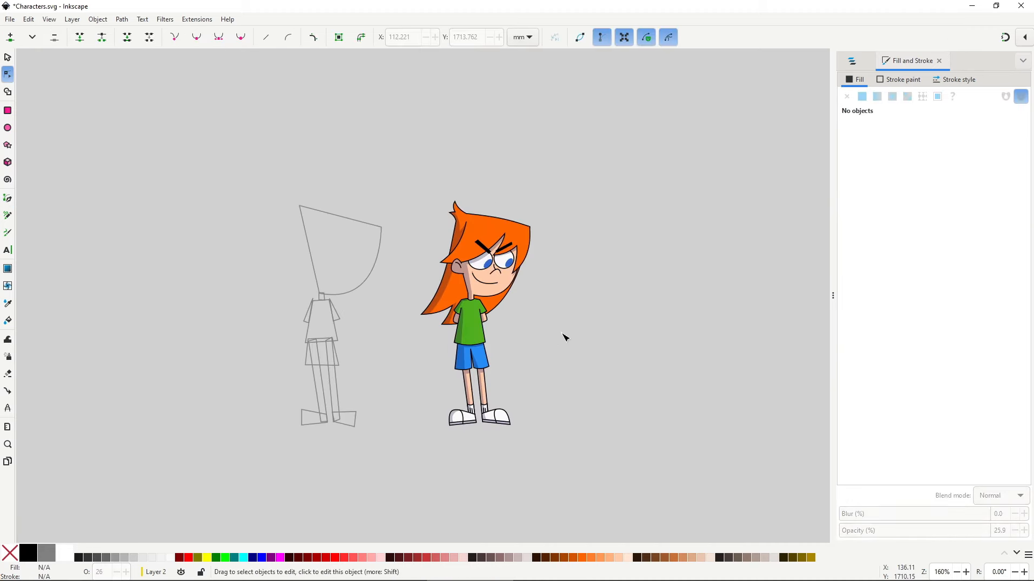
# Step: Select every object that has the same stroke color as the front hair shape
pyautogui.scroll(1, 524, 360)
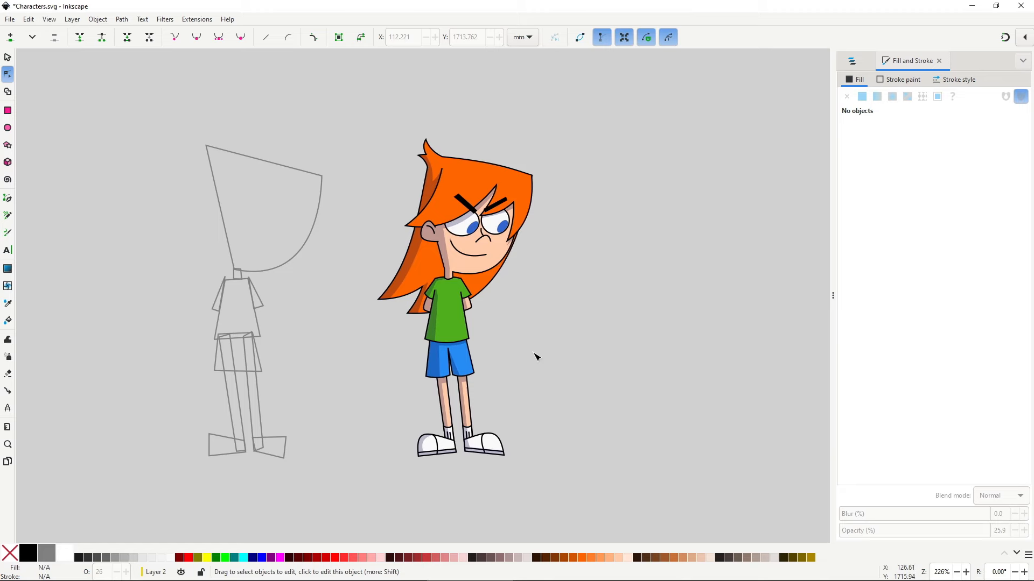
pyautogui.press('s')
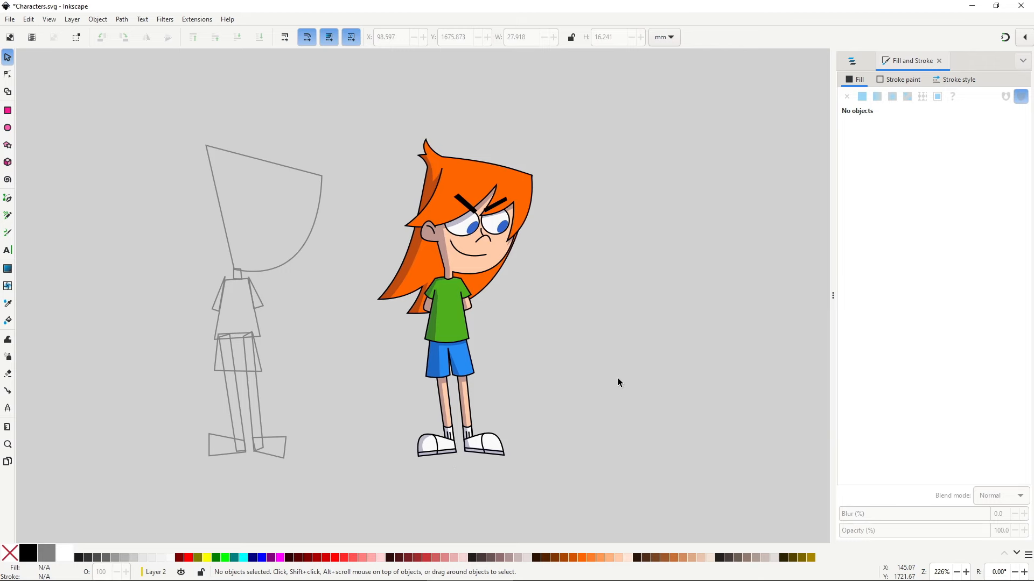
pyautogui.click(470, 177)
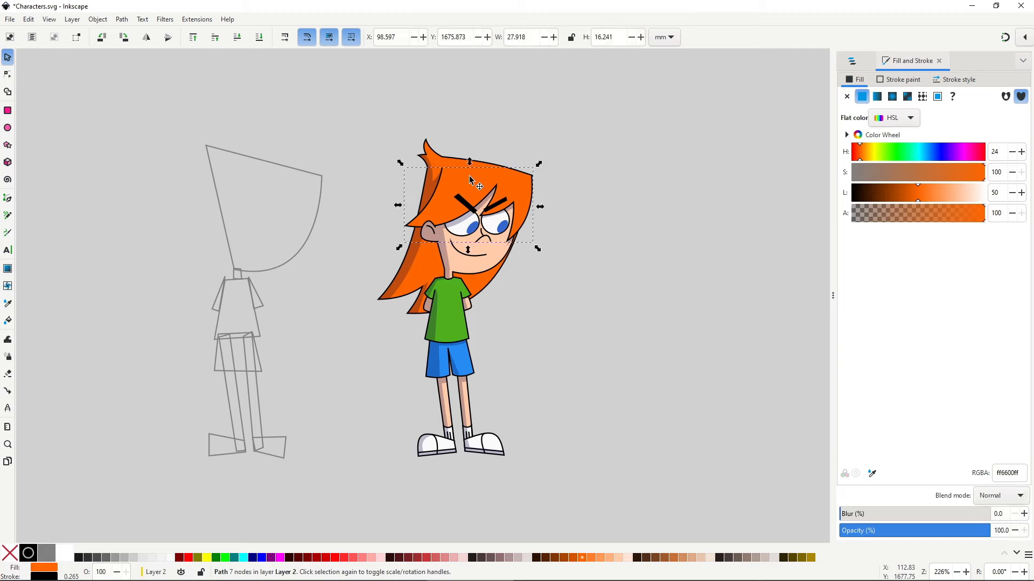
pyautogui.click(29, 20)
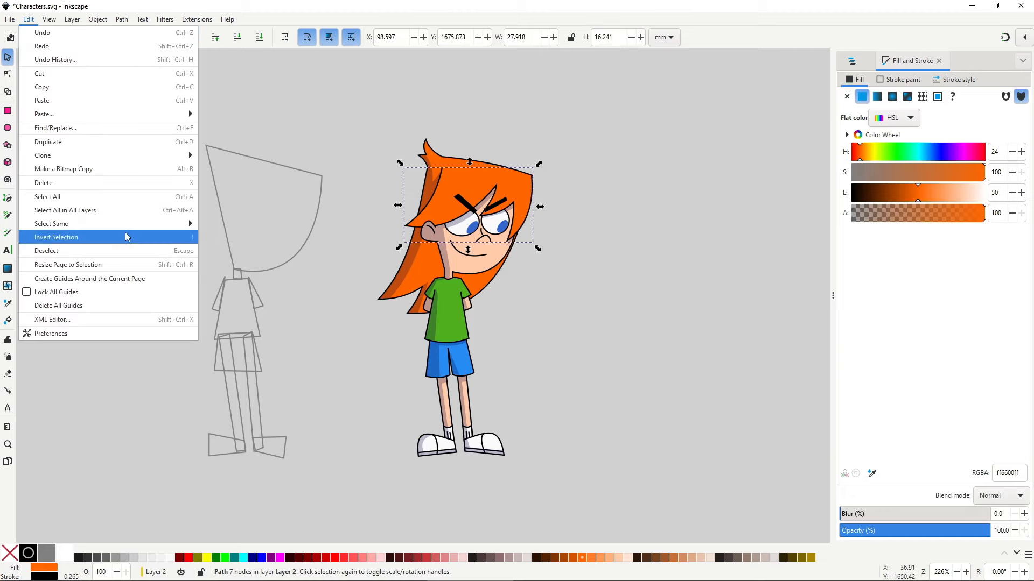
pyautogui.moveTo(125, 225)
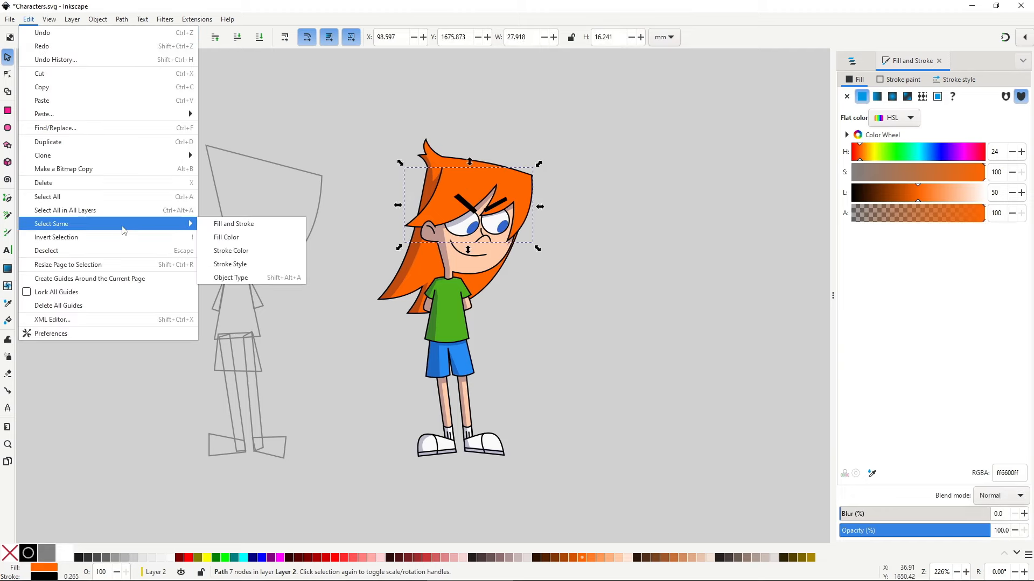
pyautogui.click(263, 255)
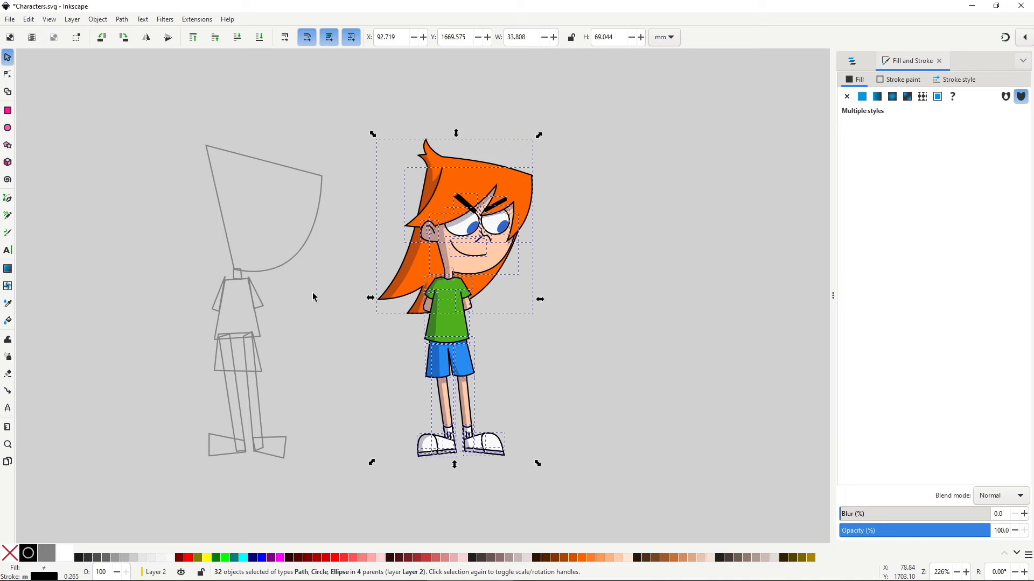
# Step: Set the stroke width of the selected outlines to 0.8 px, deselect them and save the document
pyautogui.click(954, 79)
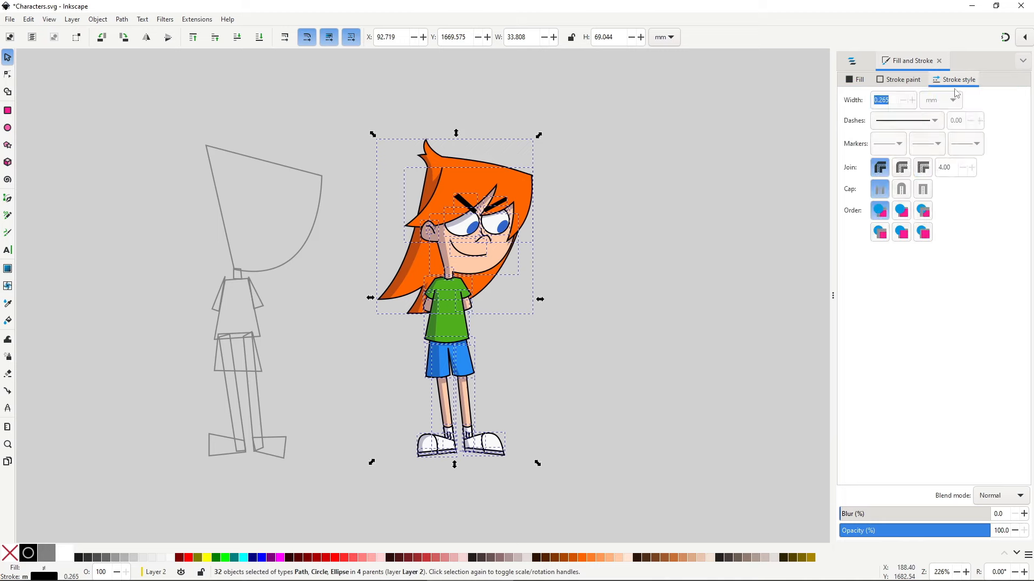
pyautogui.click(940, 100)
pyautogui.click(928, 117)
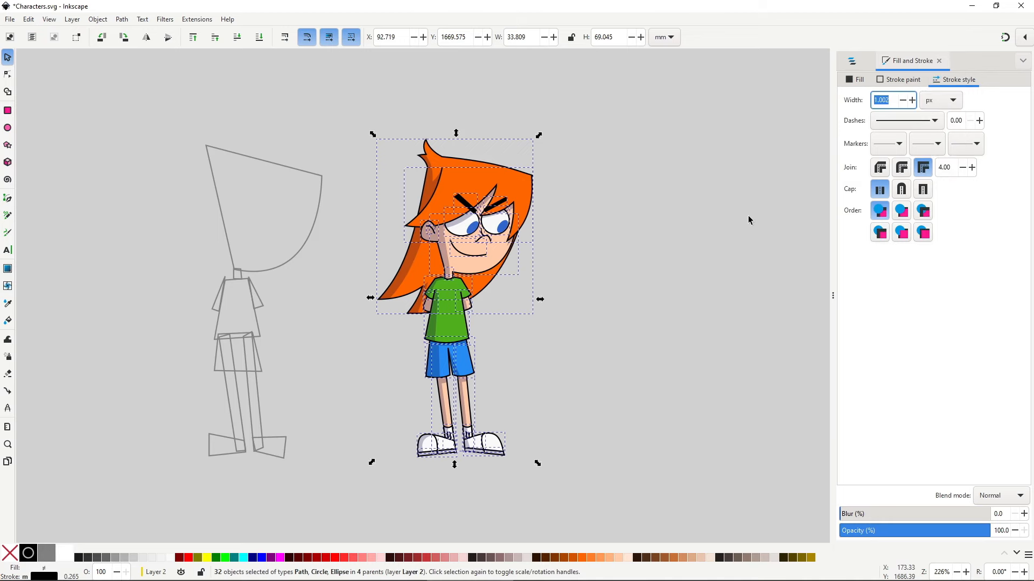
pyautogui.write('0.8')
pyautogui.press('Return')
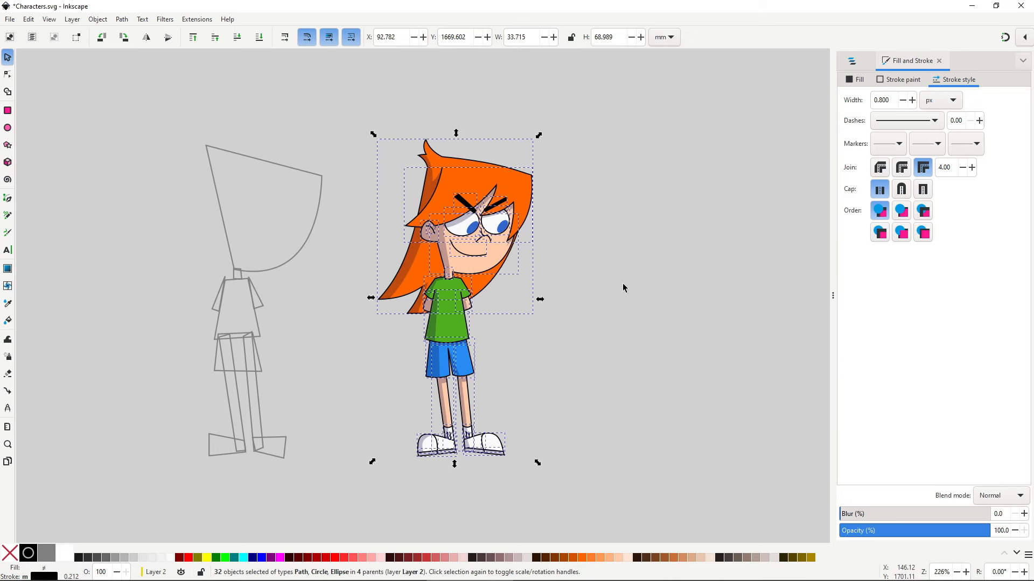
pyautogui.press('Escape')
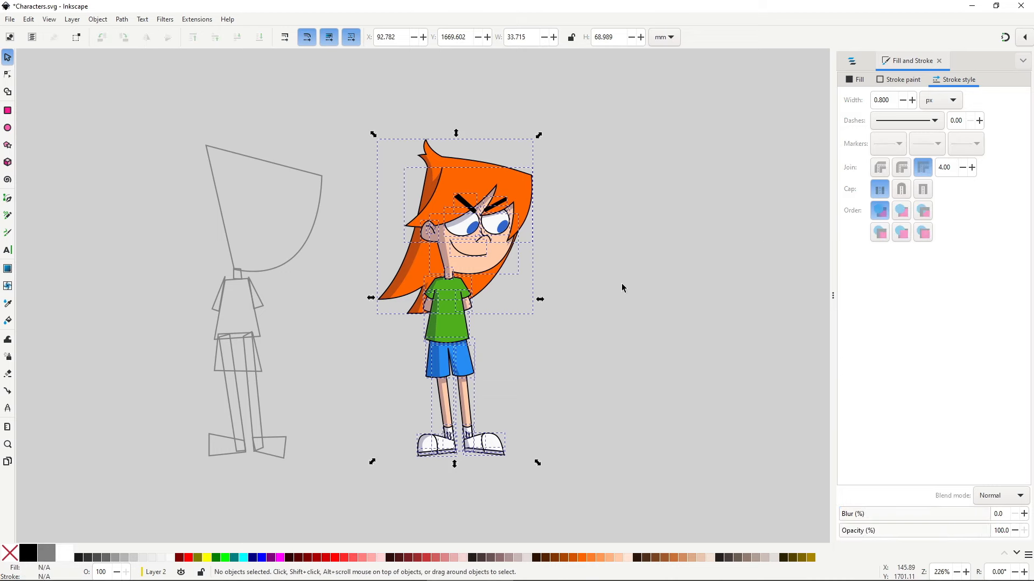
pyautogui.hotkey('ctrl', 's')
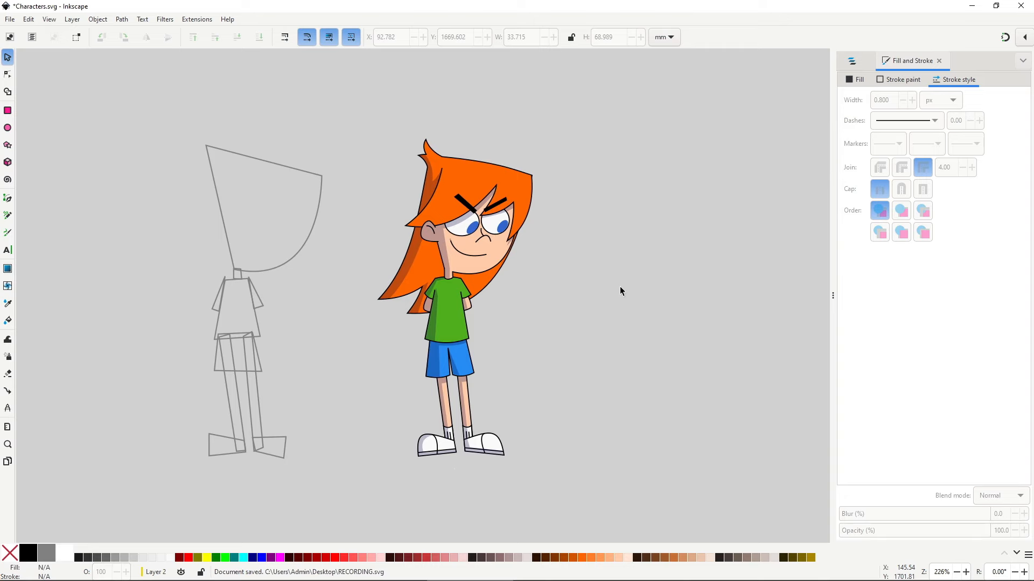
# Step: Duplicate the whole character, ungroup and unite the copy into a single silhouette, and lower it to the bottom
pyautogui.moveTo(335, 104)
pyautogui.mouseDown()
pyautogui.moveTo(434, 289)
pyautogui.moveTo(593, 480)
pyautogui.mouseUp()
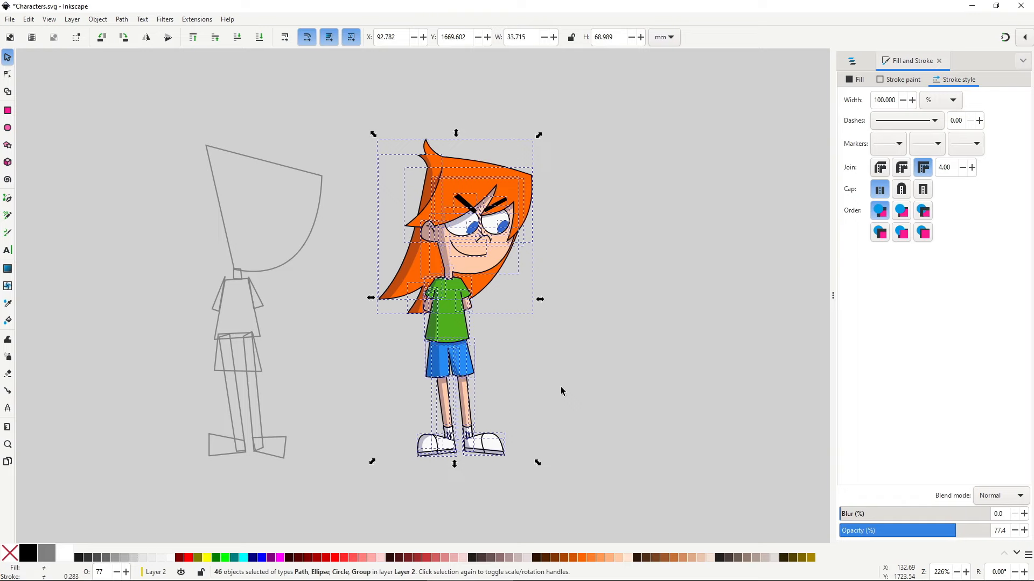
pyautogui.moveTo(455, 234)
pyautogui.mouseDown()
pyautogui.moveTo(373, 258)
pyautogui.moveTo(248, 215)
pyautogui.mouseUp()
pyautogui.hotkey('ctrl', 'z')
pyautogui.hotkey('ctrl', 'shift', 'g')
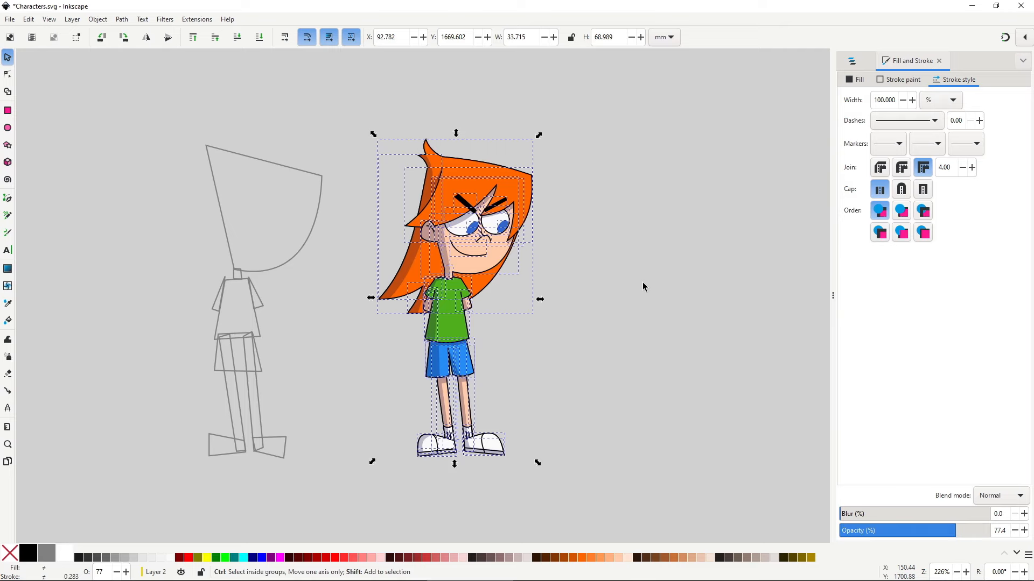
pyautogui.hotkey('ctrl', 'shift', 'g')
pyautogui.hotkey('ctrl', '+')
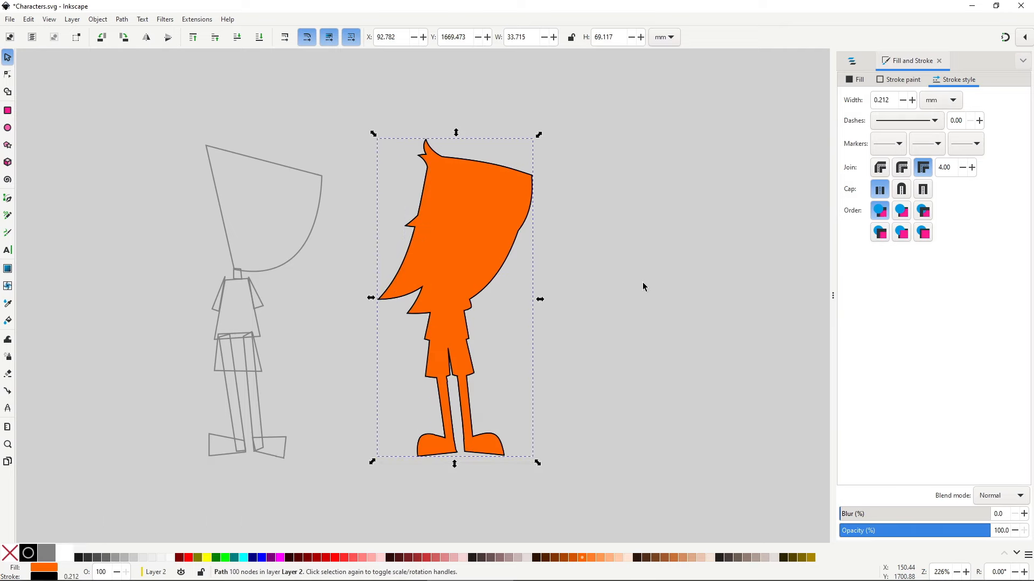
pyautogui.press('End')
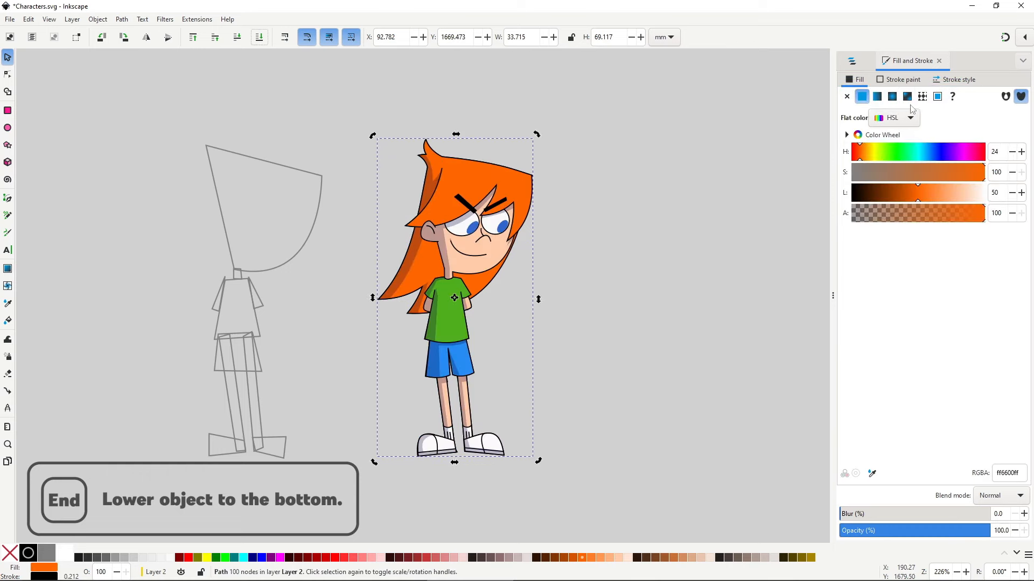
# Step: Set the silhouette's stroke width to 3 px for a thicker outer outline and deselect it
pyautogui.click(954, 79)
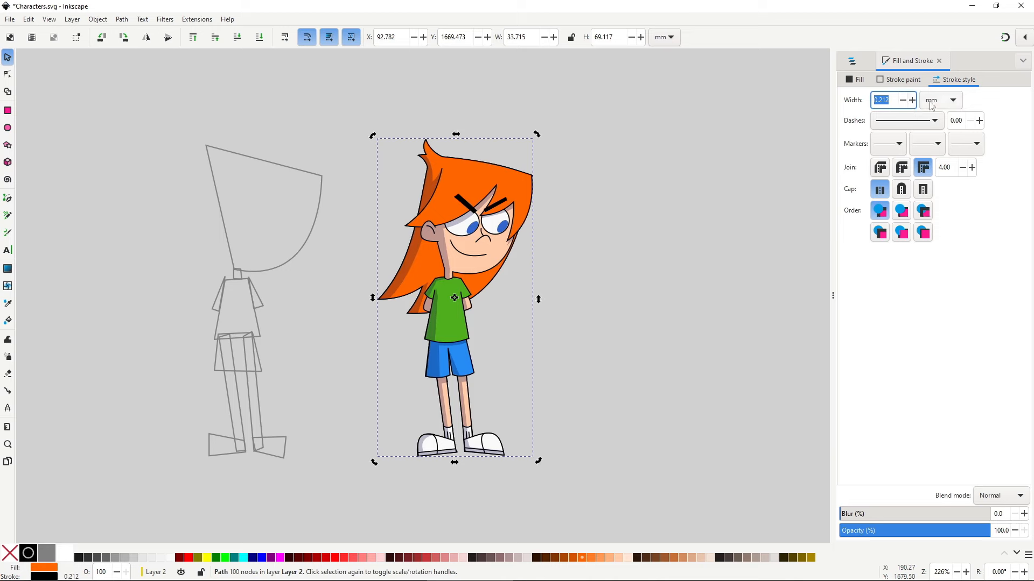
pyautogui.click(941, 100)
pyautogui.click(937, 49)
pyautogui.write('3')
pyautogui.press('Return')
pyautogui.click(613, 246)
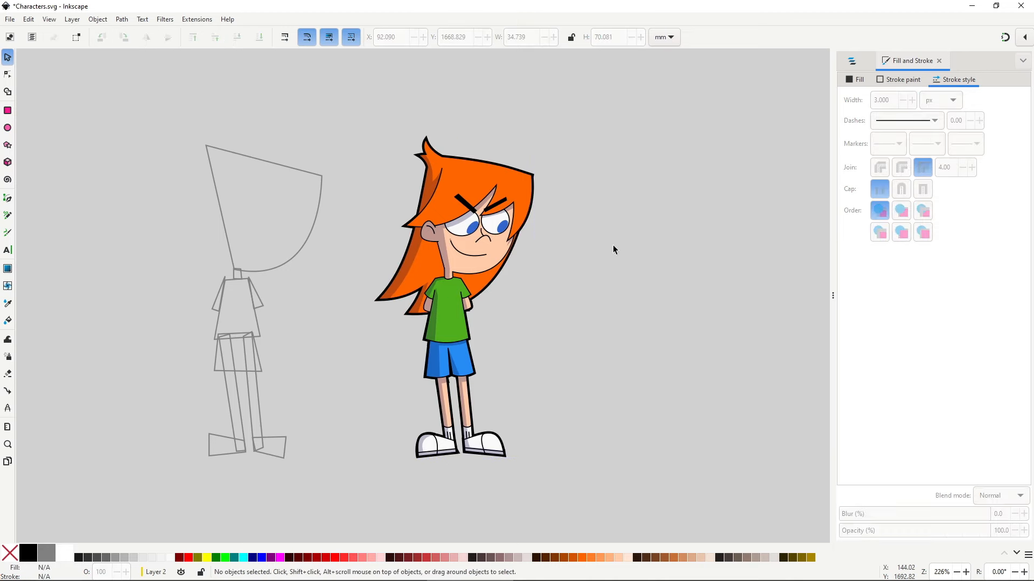
# Step: Draw a flat ground-shadow ellipse about 25 mm wide and 3.6 mm high behind the shoes and move it slightly up
pyautogui.click(8, 128)
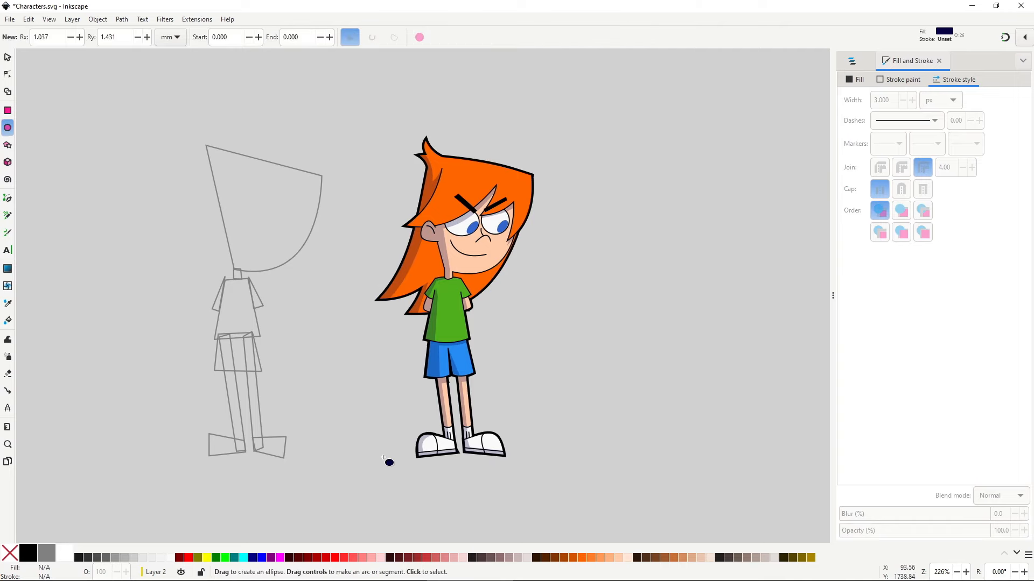
pyautogui.moveTo(407, 453); pyautogui.dragTo(516, 467)
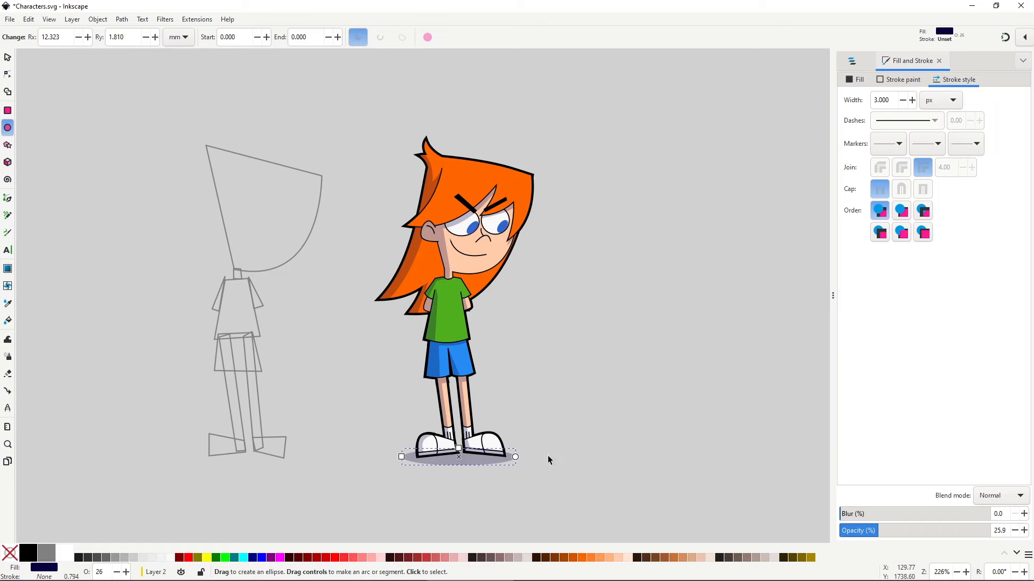
pyautogui.press('s')
pyautogui.moveTo(466, 464); pyautogui.dragTo(464, 458)
pyautogui.click(671, 432)
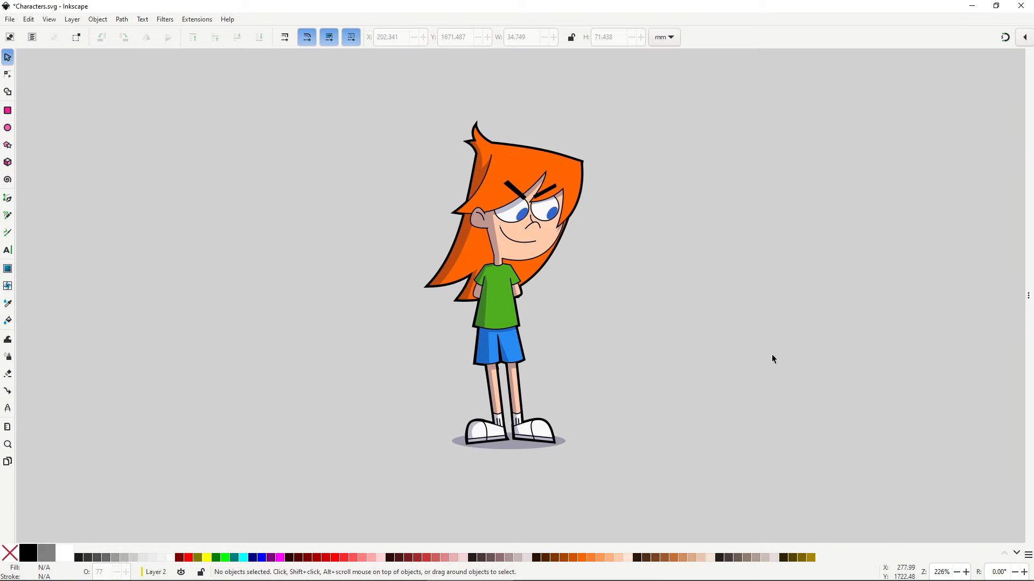
# Step: Smooth the outer silhouette's jag beside the left leg just below the shorts by moving its protruding node inward
pyautogui.scroll(8, 508, 374)
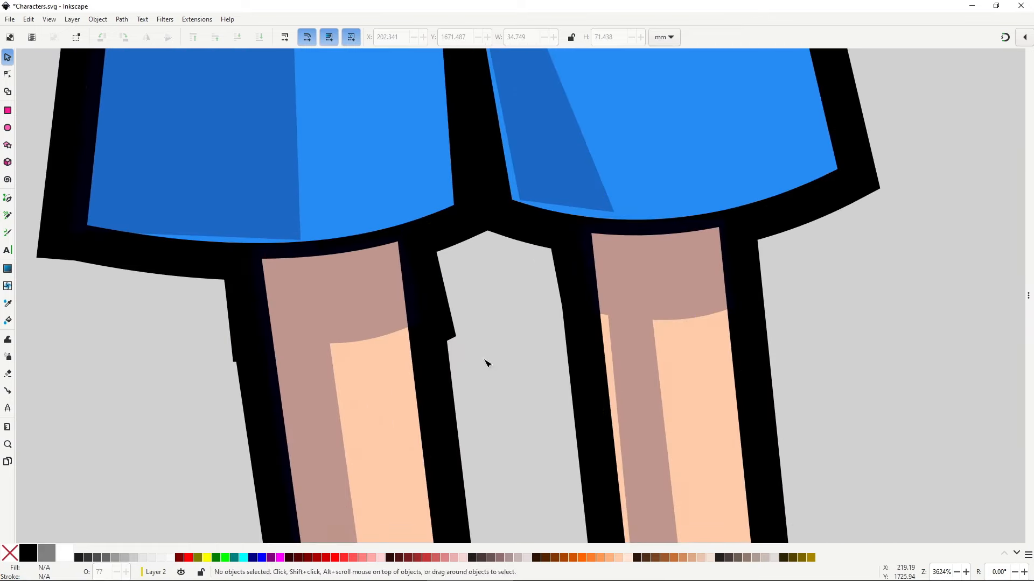
pyautogui.press('n')
pyautogui.click(454, 335)
pyautogui.moveTo(421, 322); pyautogui.dragTo(412, 310)
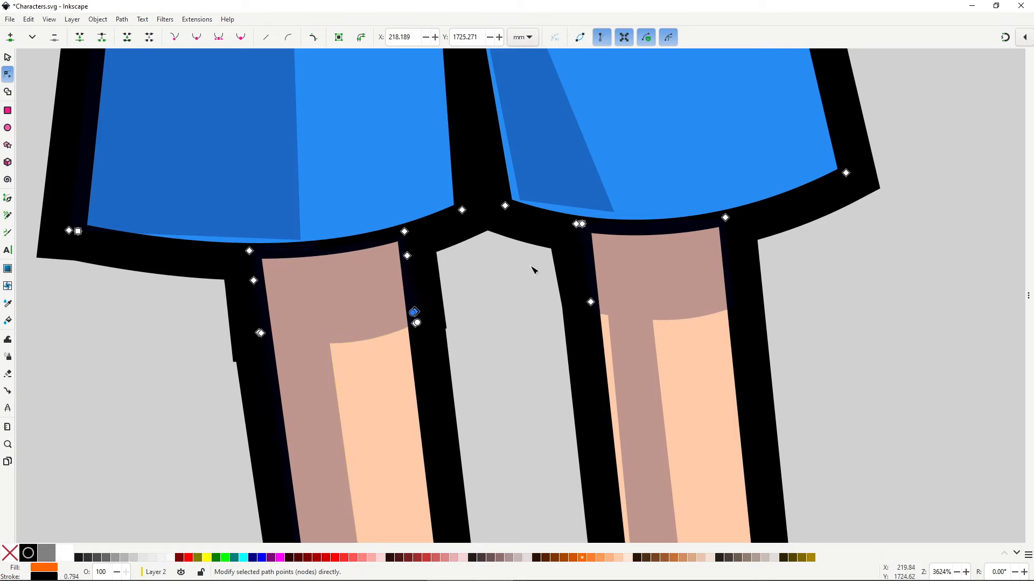
pyautogui.scroll(-2, 455, 353)
# Step: Nudge the silhouette node at the bent arm below the right sleeve to clean up the outline, and deselect the path
pyautogui.scroll(5, 457, 316)
pyautogui.moveTo(501, 287); pyautogui.dragTo(504, 288)
pyautogui.scroll(-8, 806, 328)
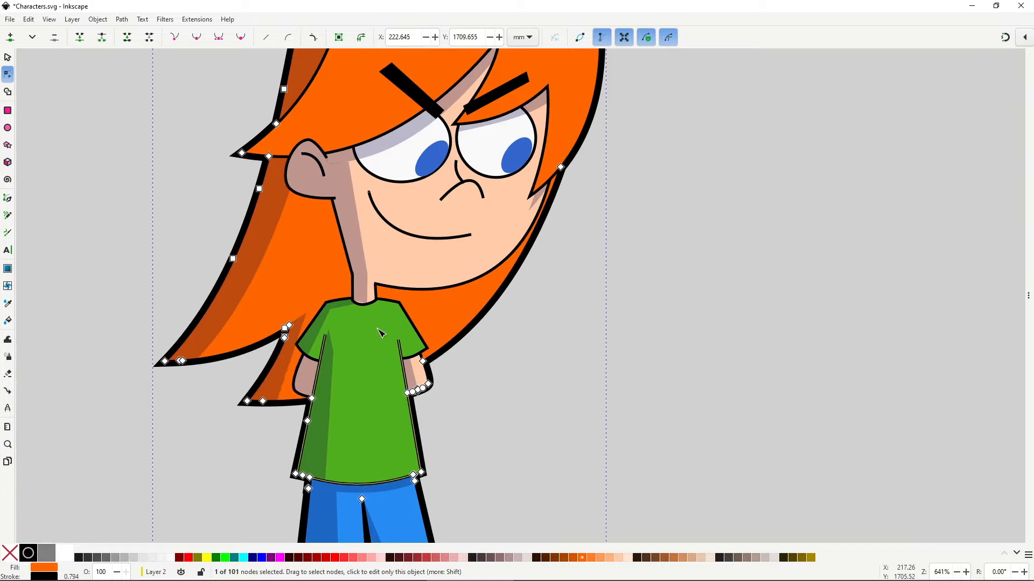
pyautogui.scroll(-2, 377, 330)
pyautogui.click(510, 440)
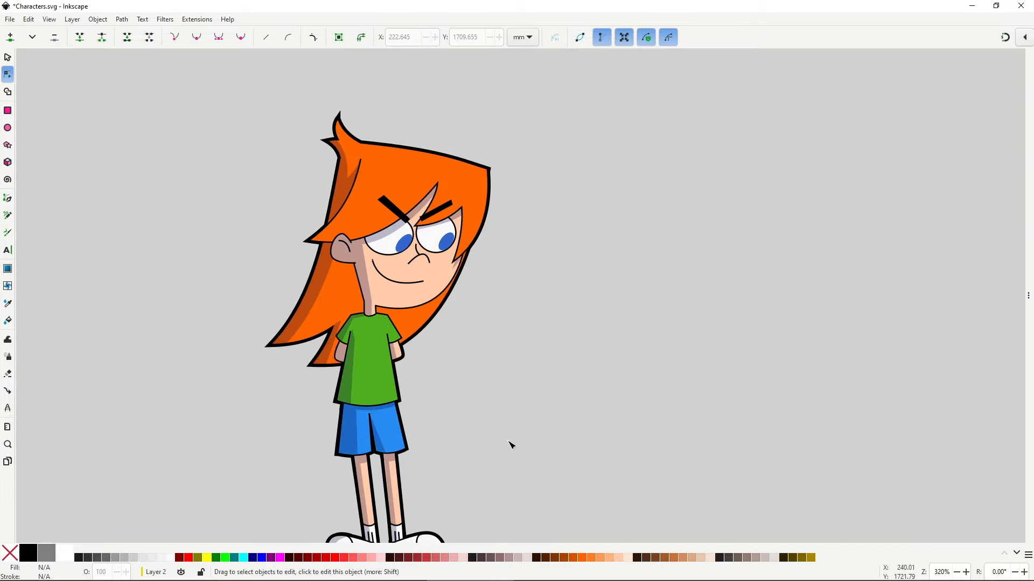
# Step: Pull the silhouette's protruding corner node at the left shoe's inner lower edge inward to tidy the outer outline
pyautogui.scroll(-7, 498, 279)
pyautogui.scroll(1, 369, 387)
pyautogui.scroll(7, 369, 386)
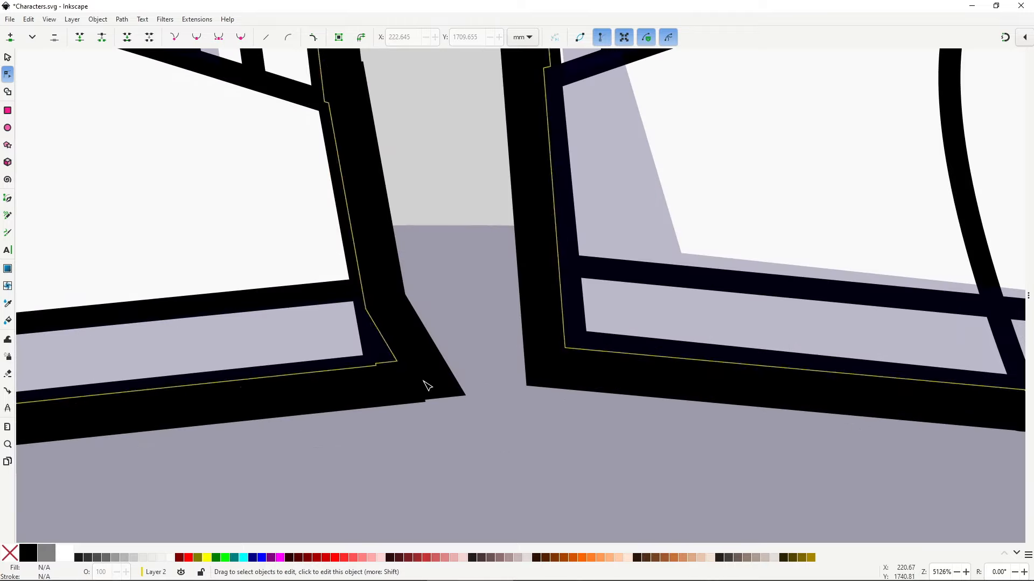
pyautogui.click(417, 363)
pyautogui.moveTo(399, 364); pyautogui.dragTo(371, 347)
pyautogui.scroll(-4, 453, 398)
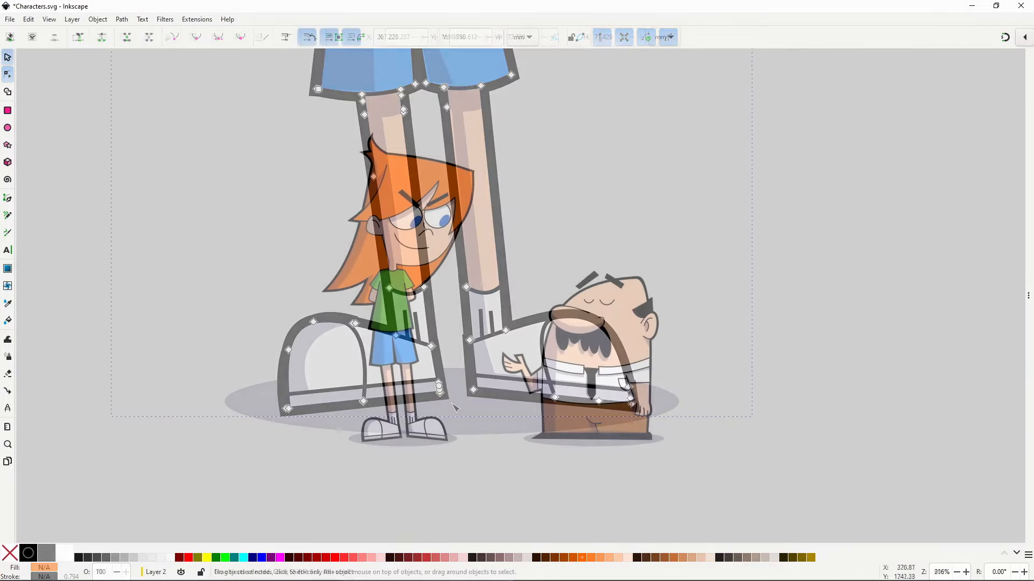